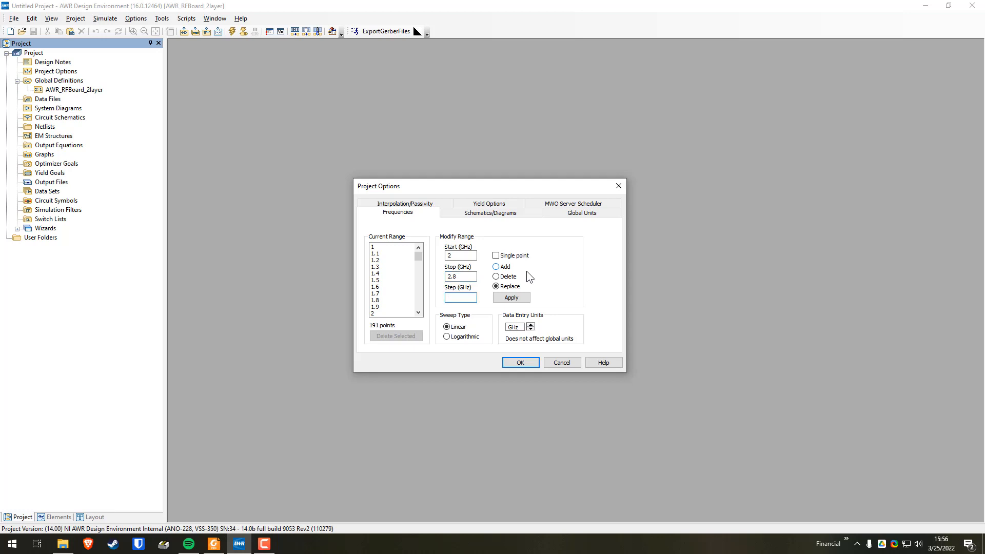
# Replace the project frequency range with 2 to 2.8 GHz in 0.02 GHz steps, and check the global units before accepting the project options.
pyautogui.write('0.02')
pyautogui.click(513, 297)
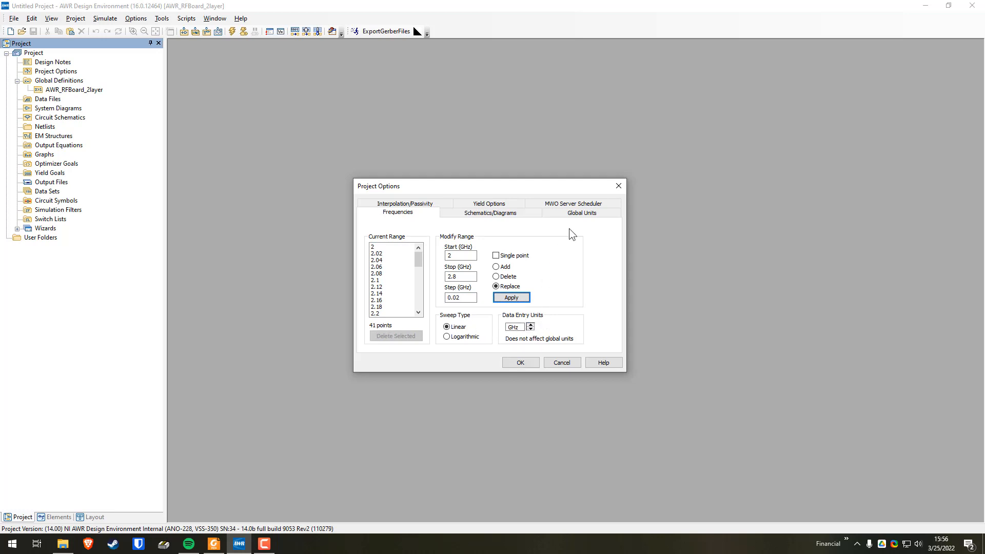
pyautogui.click(579, 215)
pyautogui.click(388, 291)
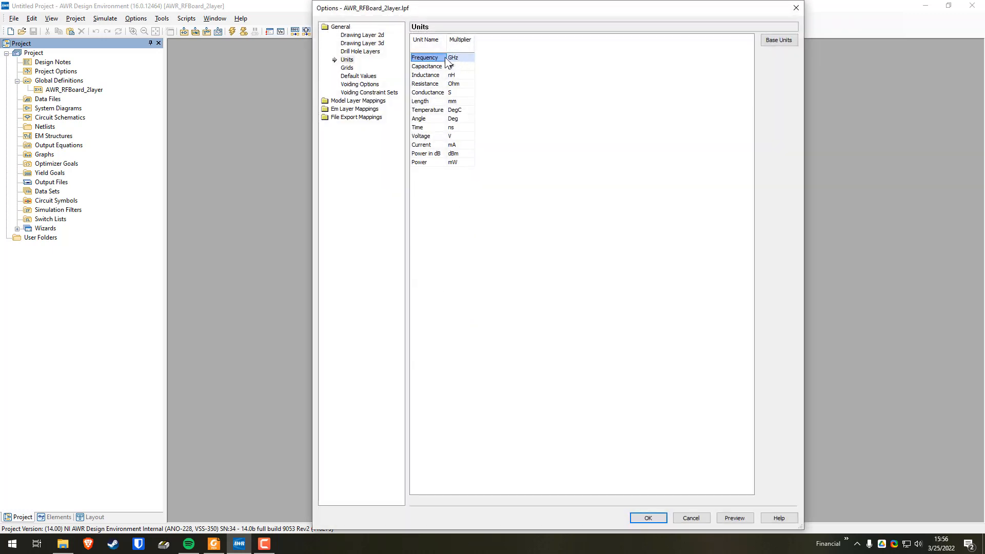
pyautogui.click(654, 521)
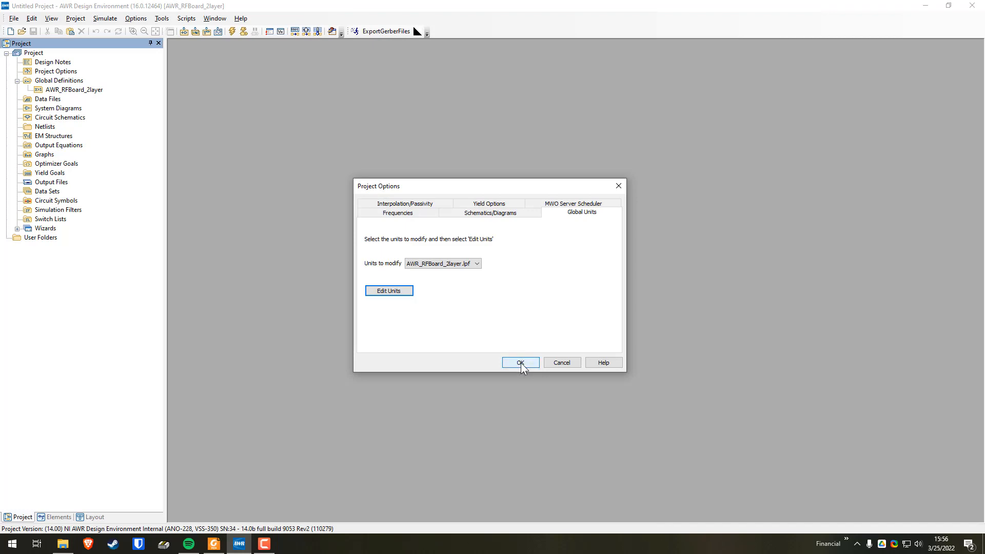
pyautogui.click(521, 363)
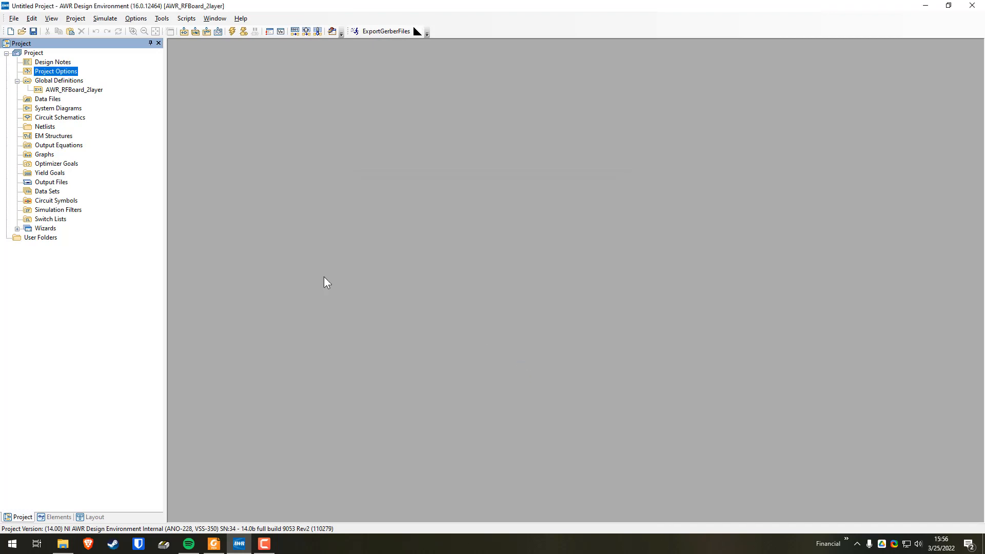
# In the AWR_RFBoard_2layer global definitions, disable the RO4350 substrate parameters and enable the RO4003 set.
pyautogui.doubleClick(60, 90)
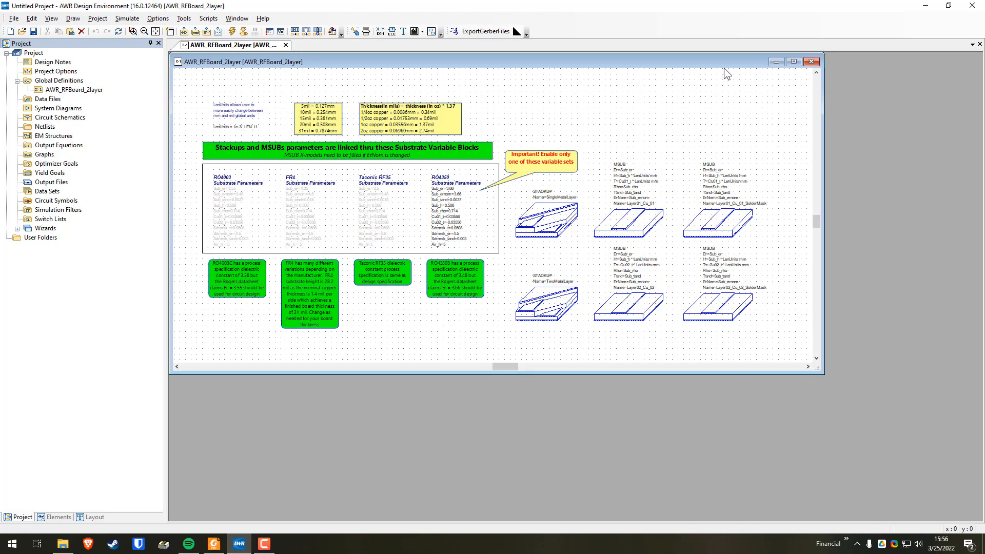
pyautogui.click(794, 62)
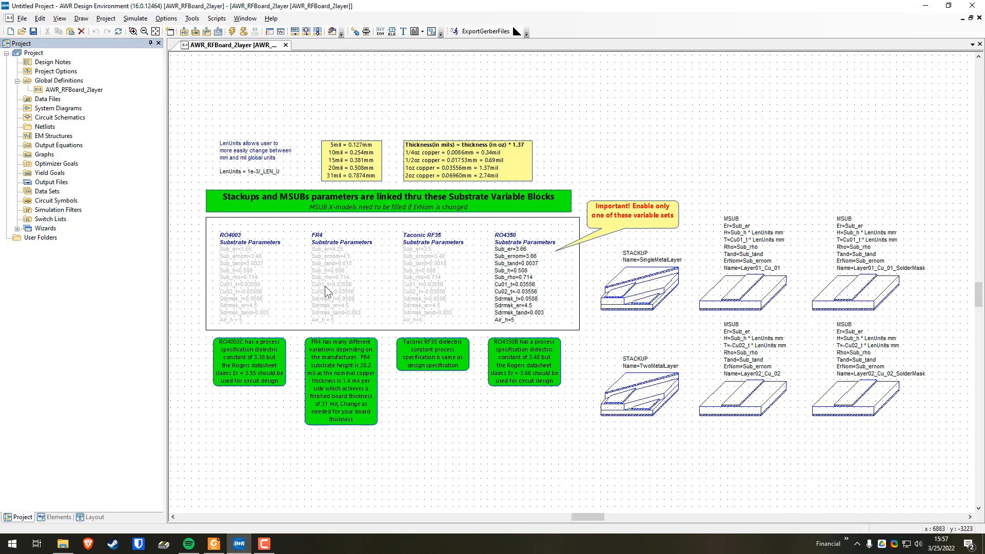
pyautogui.rightClick(512, 285)
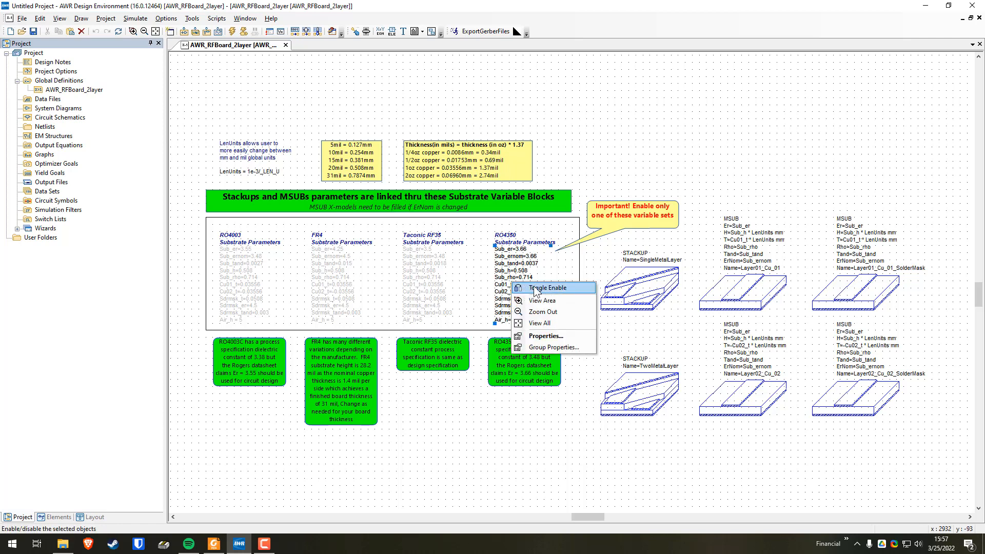
pyautogui.click(533, 288)
pyautogui.rightClick(232, 281)
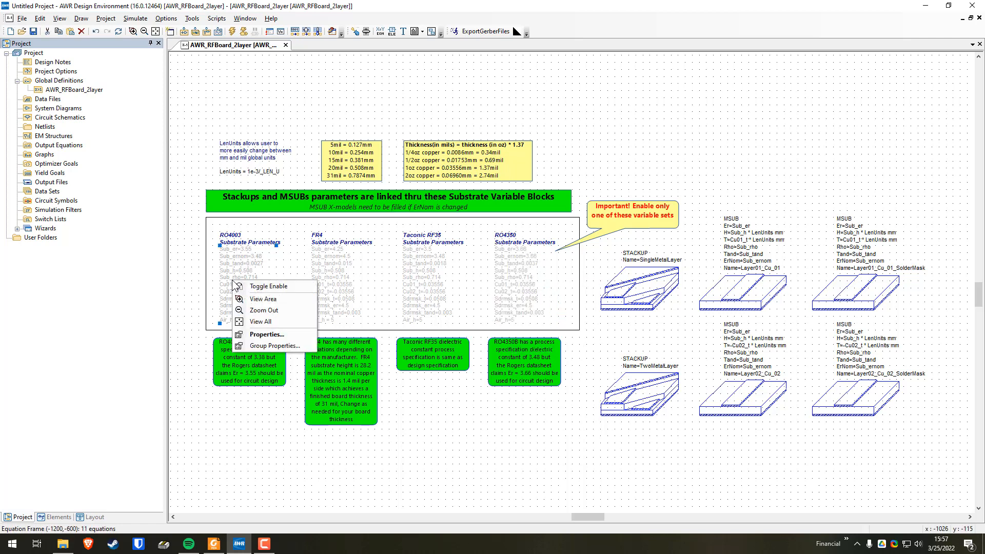
pyautogui.click(250, 287)
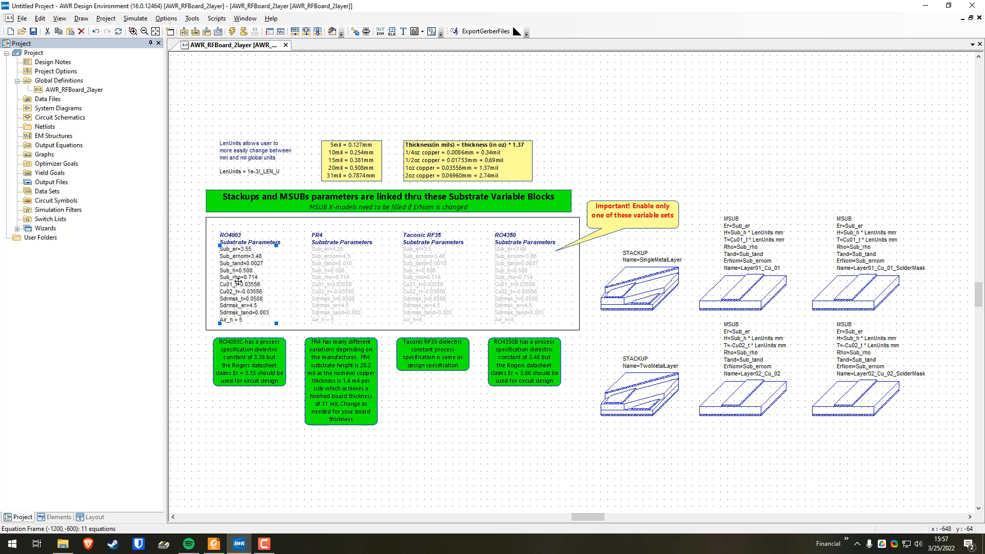
# Set the substrate height Sub_h in the RO4003 substrate parameters to 0.79.
pyautogui.scroll(2, 204, 279)
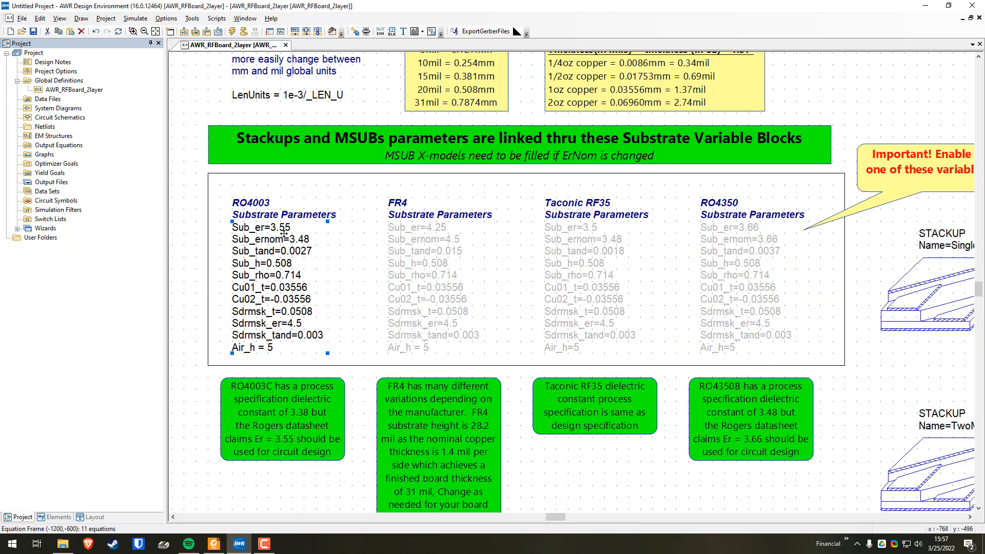
pyautogui.moveTo(338, 246); pyautogui.dragTo(370, 303)
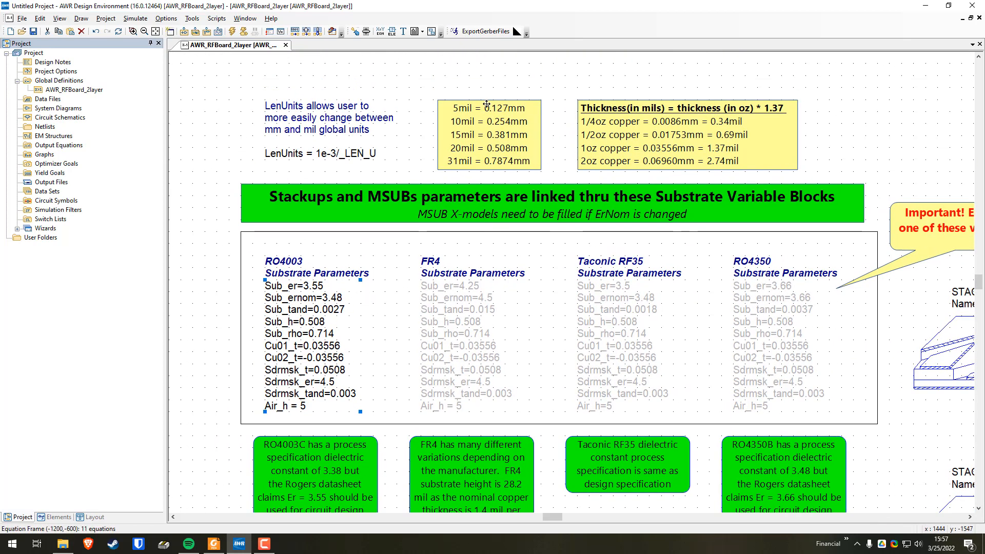
pyautogui.doubleClick(313, 323)
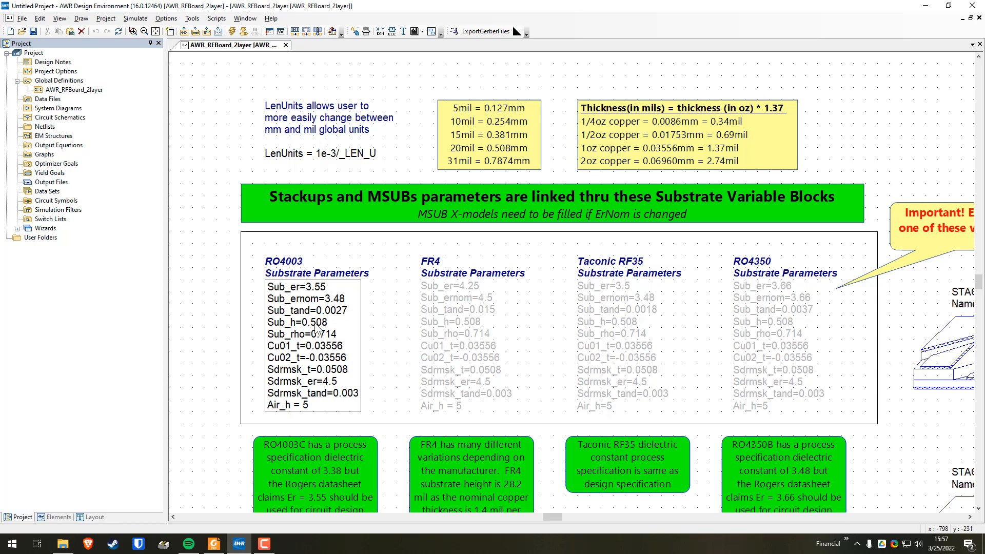
pyautogui.write('79')
pyautogui.press('Return')
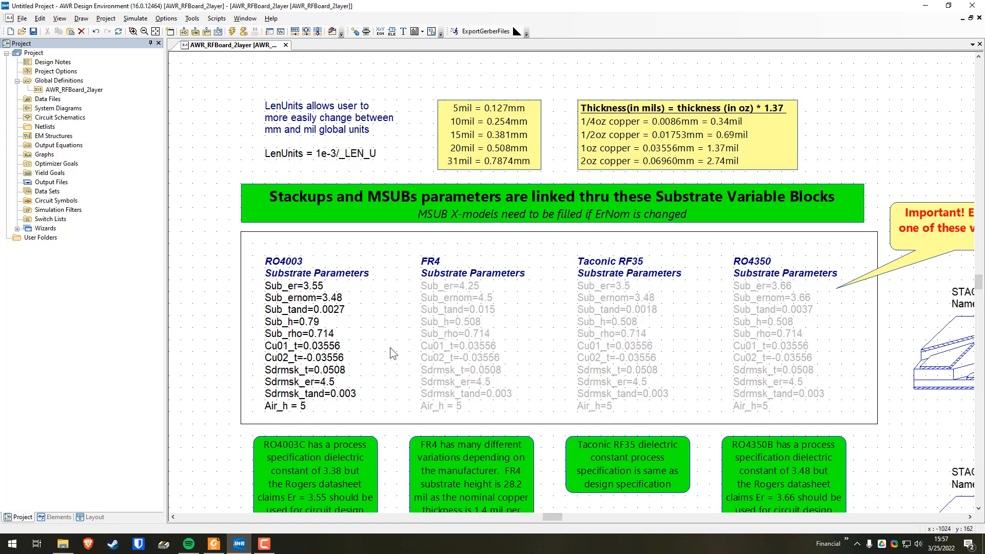
# Create a new circuit schematic named Ideal.
pyautogui.scroll(-4, 653, 384)
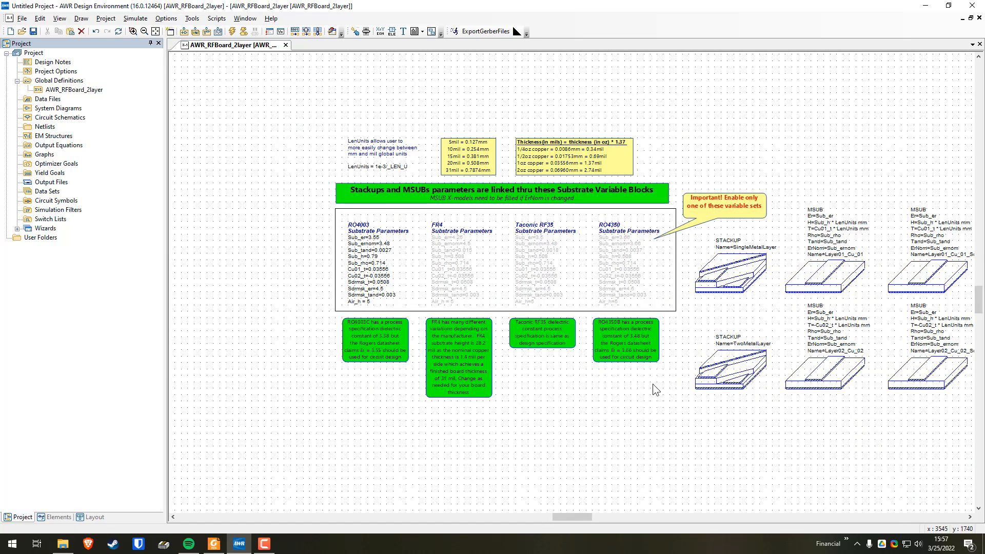
pyautogui.moveTo(652, 324); pyautogui.dragTo(545, 351)
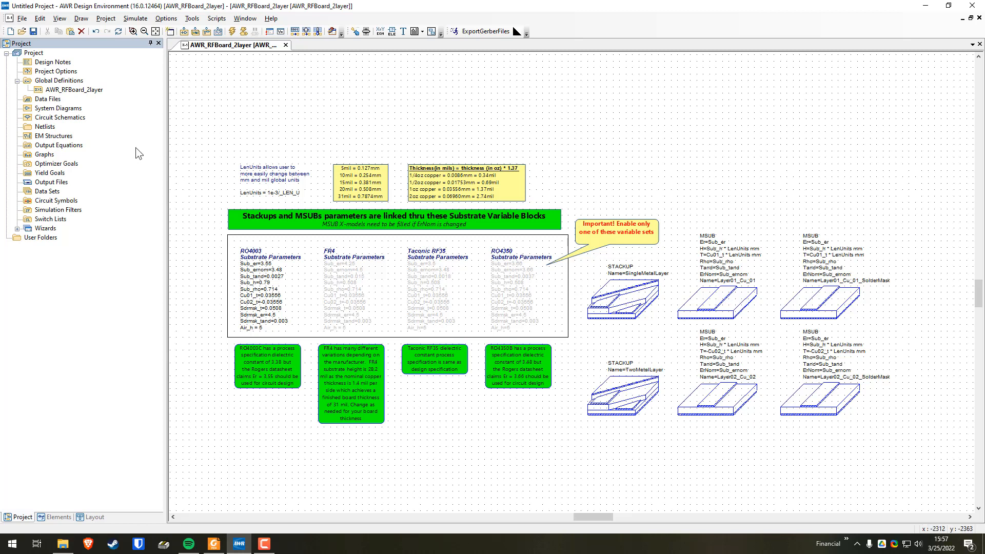
pyautogui.rightClick(58, 118)
pyautogui.click(89, 137)
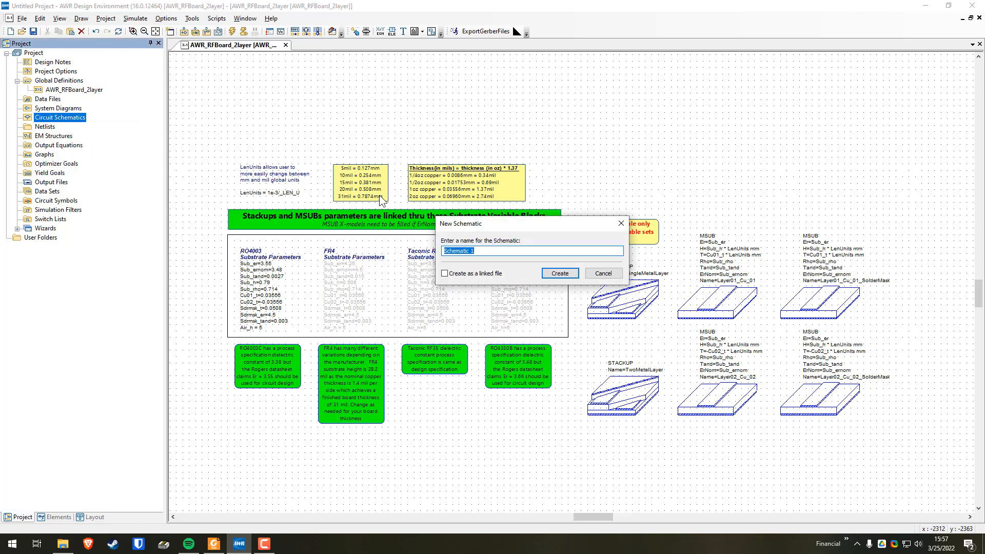
pyautogui.write('Ideal')
pyautogui.press('Return')
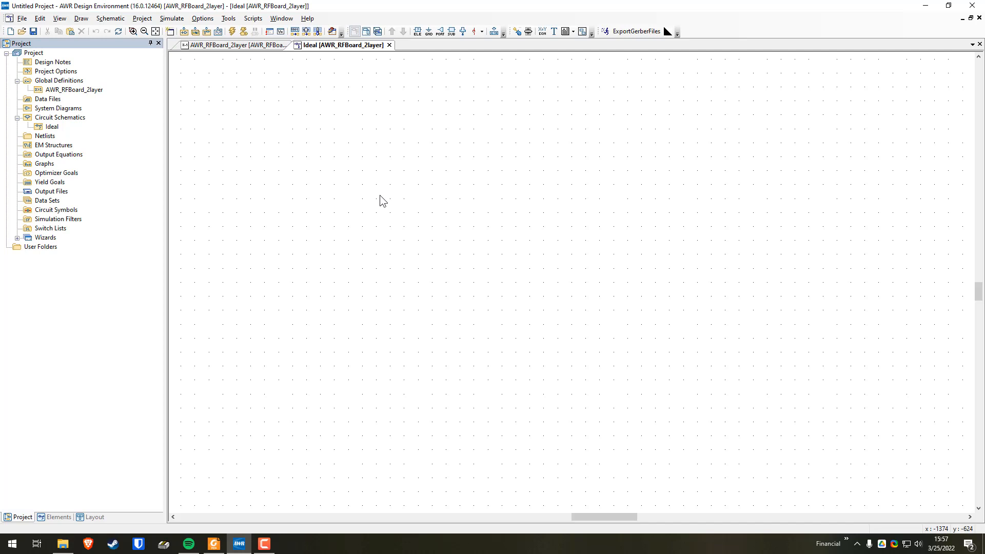
# Place a TLINP physical-spec grounded-shield transmission line in the Ideal schematic and shift it slightly left.
pyautogui.click(417, 32)
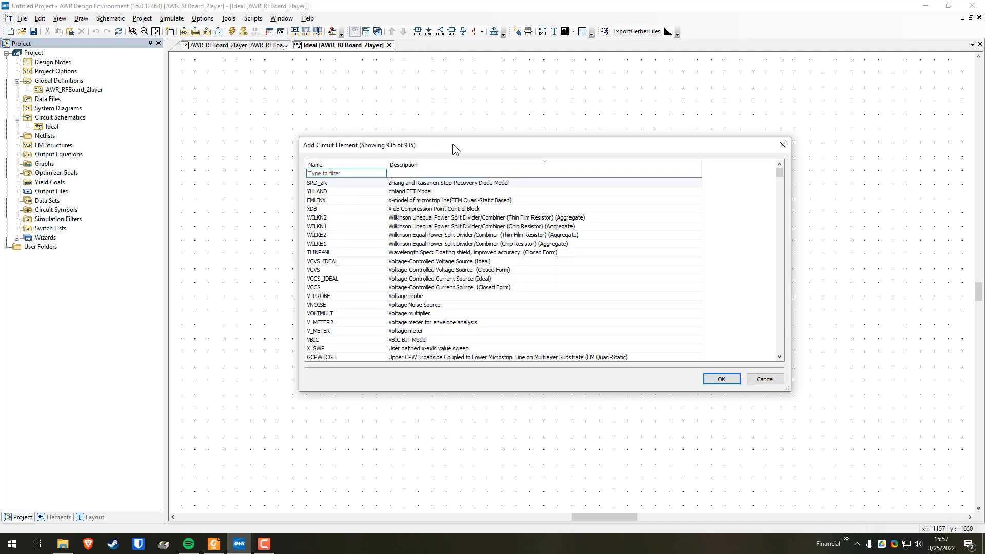
pyautogui.moveTo(464, 138)
pyautogui.mouseDown()
pyautogui.moveTo(485, 156)
pyautogui.moveTo(468, 147)
pyautogui.mouseUp()
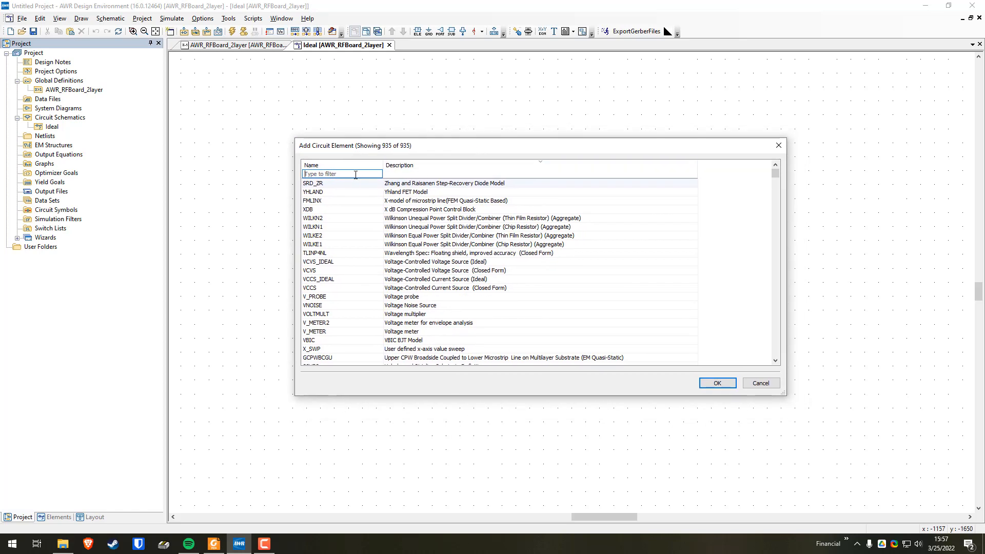
pyautogui.click(353, 175)
pyautogui.write('tlinp')
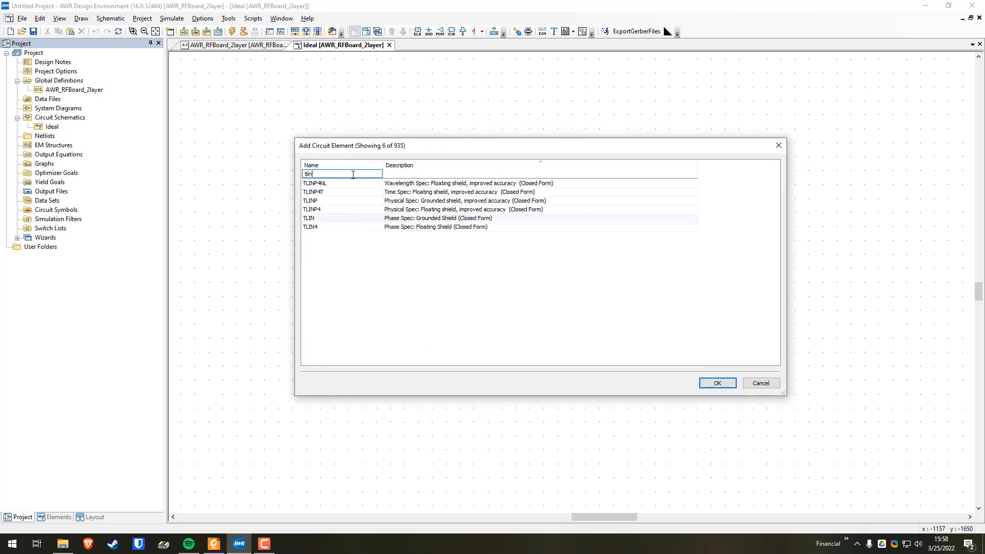
pyautogui.click(325, 200)
pyautogui.click(718, 383)
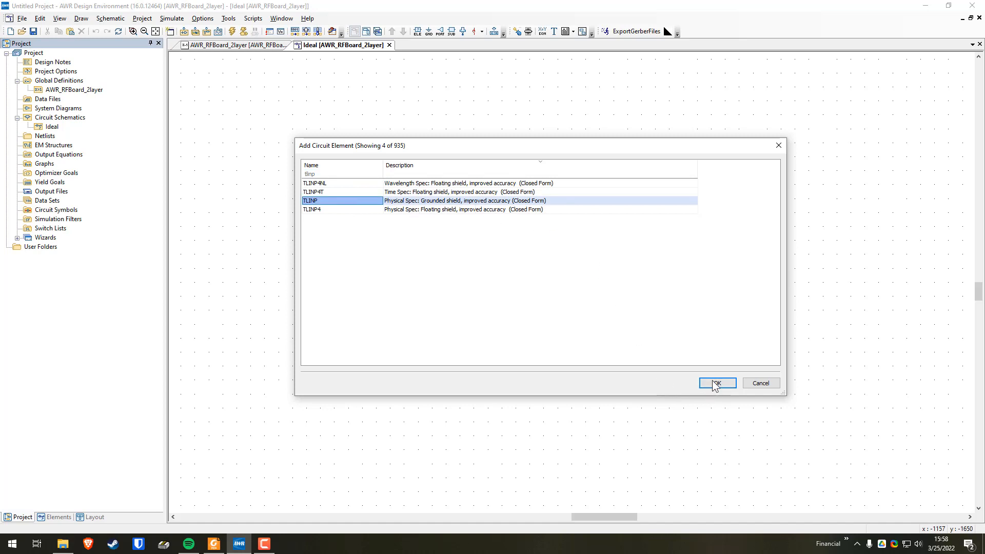
pyautogui.click(374, 275)
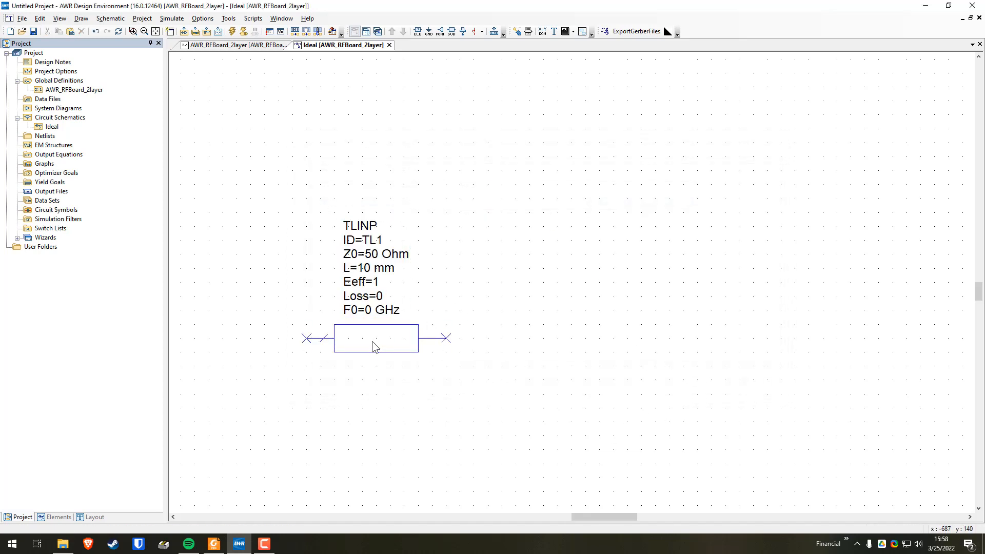
pyautogui.moveTo(388, 340); pyautogui.dragTo(359, 341)
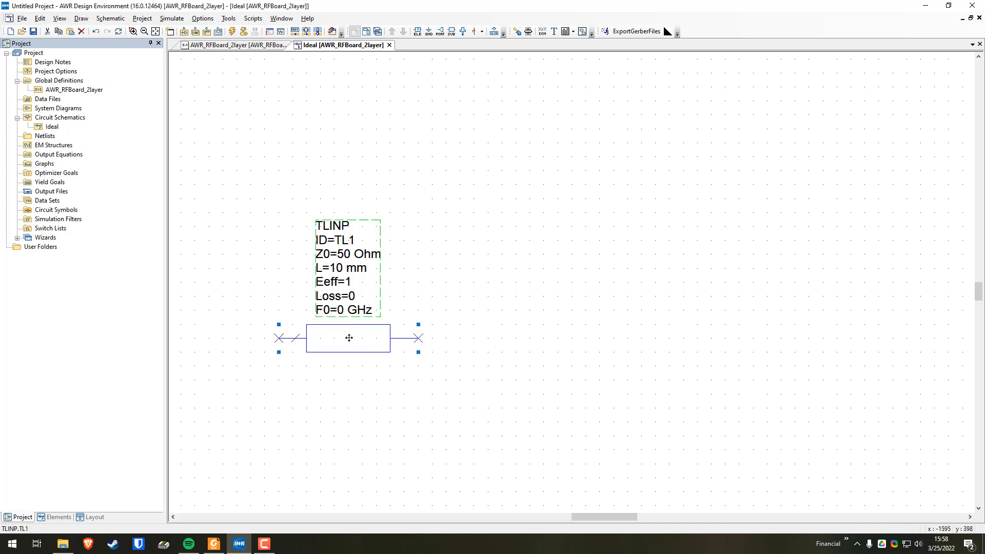
# Delete the TLINP element from the Ideal schematic.
pyautogui.rightClick(346, 337)
pyautogui.click(306, 390)
pyautogui.click(334, 334)
pyautogui.moveTo(228, 179); pyautogui.dragTo(496, 428)
pyautogui.press('Delete')
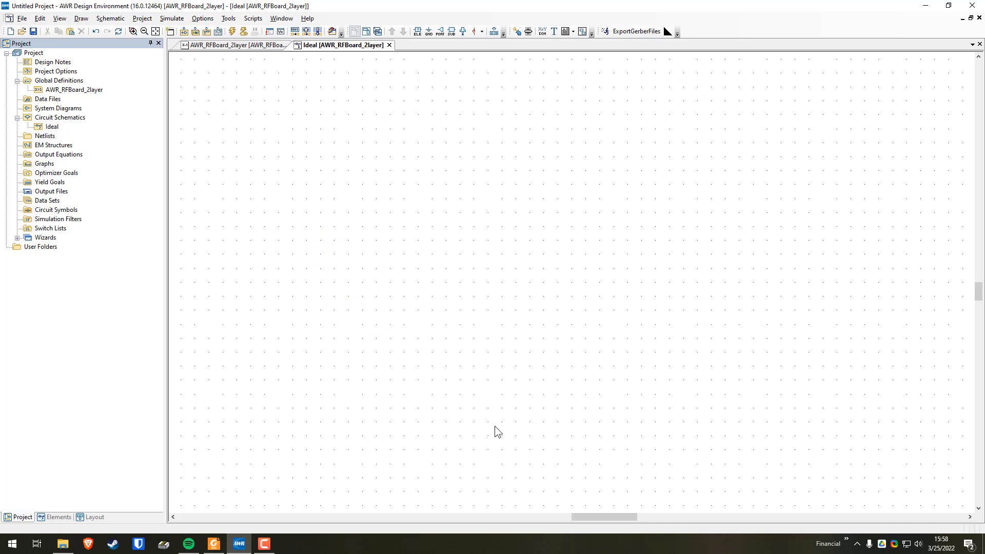
# Place a TLIN phase-spec grounded-shield transmission line in the Ideal schematic and adjust its position.
pyautogui.click(415, 32)
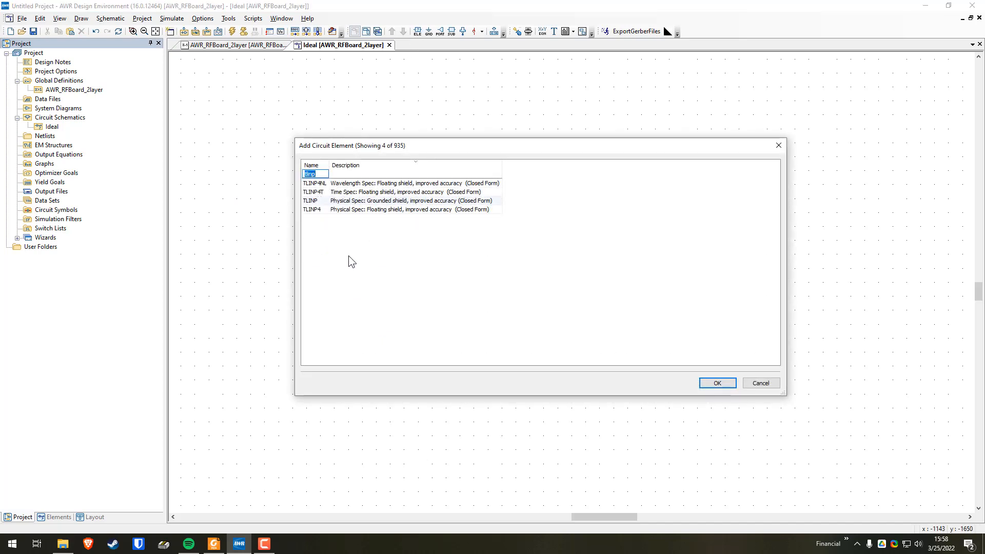
pyautogui.write('tlin')
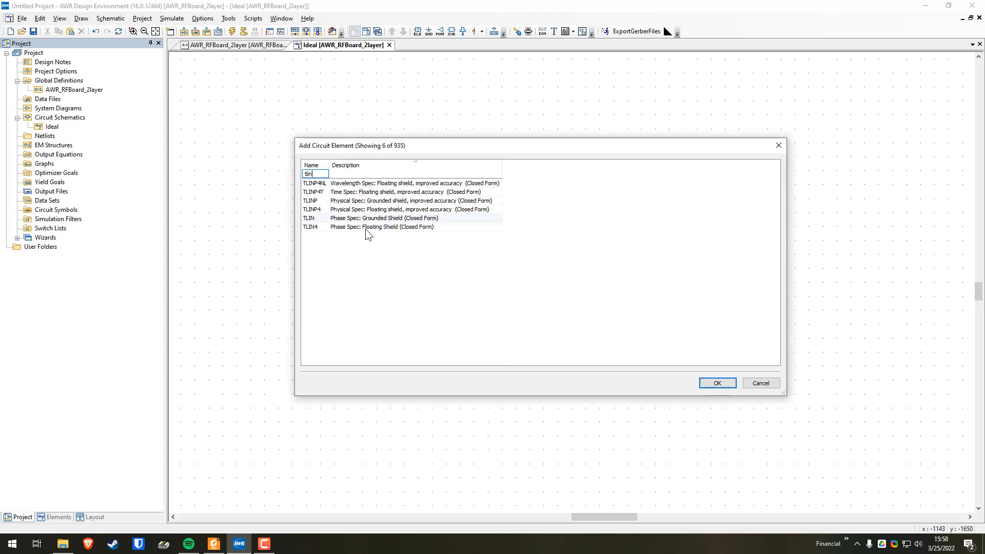
pyautogui.click(386, 219)
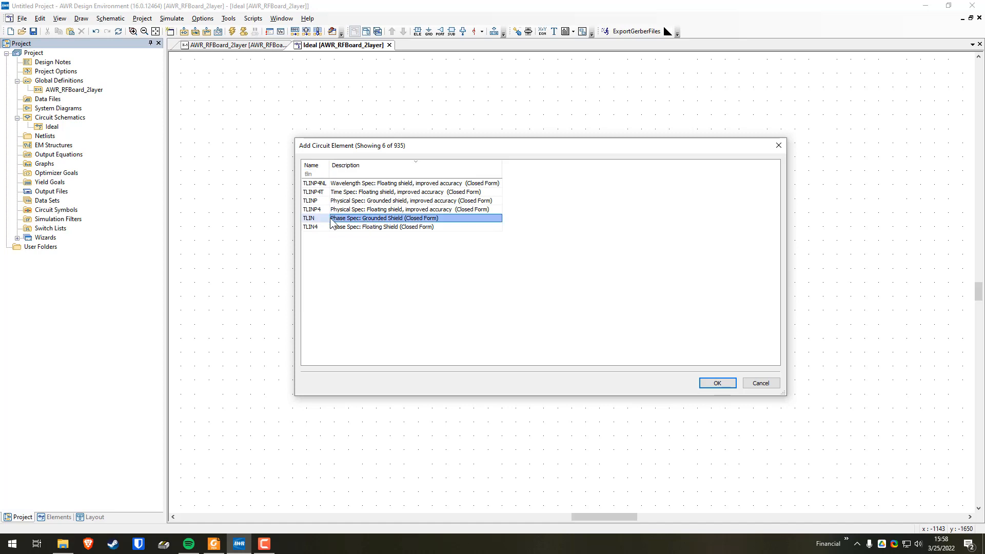
pyautogui.click(718, 384)
pyautogui.click(343, 303)
pyautogui.click(359, 307)
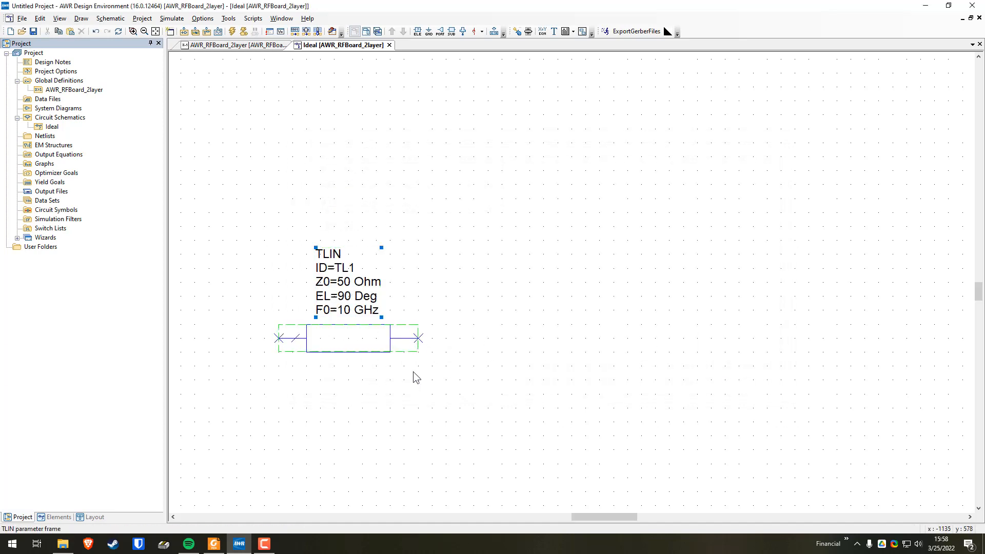
pyautogui.click(414, 376)
pyautogui.click(349, 344)
pyautogui.moveTo(342, 342); pyautogui.dragTo(357, 335)
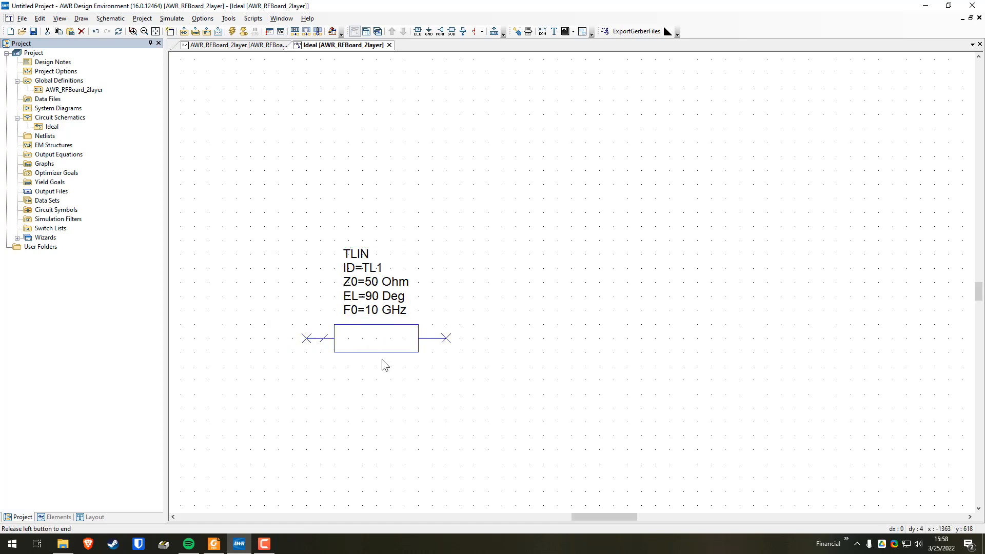
# Set the TLIN element's reference frequency F0 to 2.4 GHz and move the element slightly up and to the left.
pyautogui.doubleClick(374, 311)
pyautogui.write('2.4')
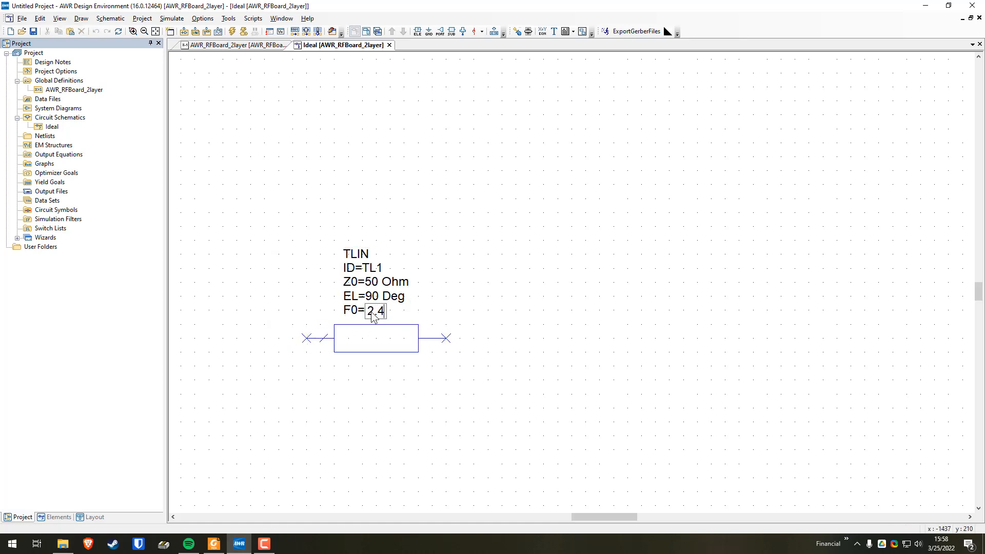
pyautogui.press('Return')
pyautogui.moveTo(380, 346); pyautogui.dragTo(353, 331)
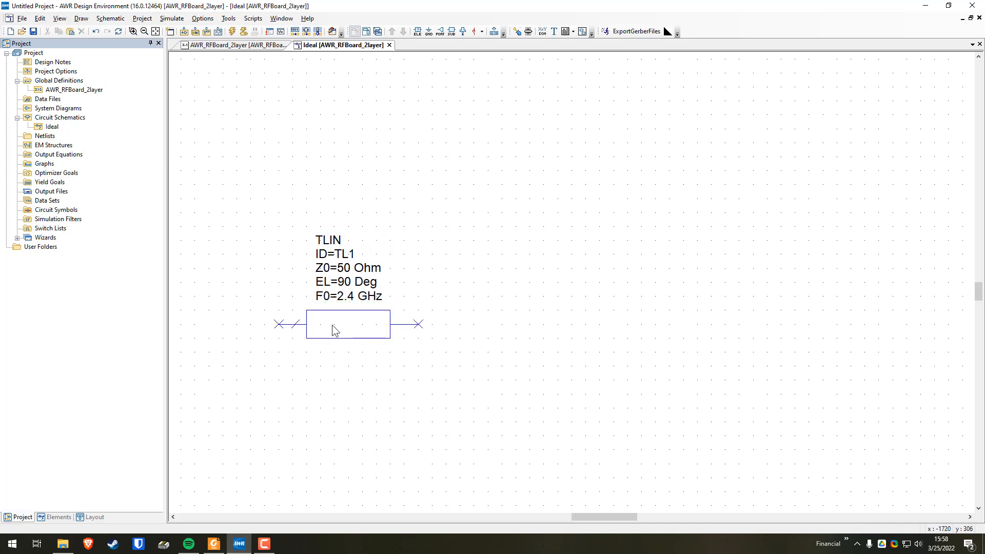
# Check the TLIN element's properties without changing them, and place a copy of the line above and to the right of the original.
pyautogui.doubleClick(349, 326)
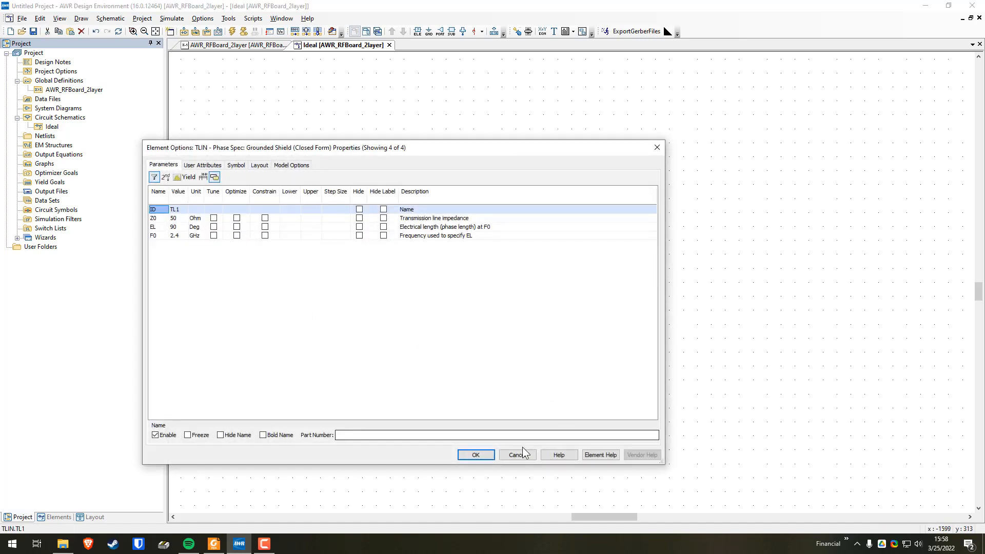
pyautogui.click(522, 449)
pyautogui.hotkey('ctrl', 'c')
pyautogui.hotkey('ctrl', 'v')
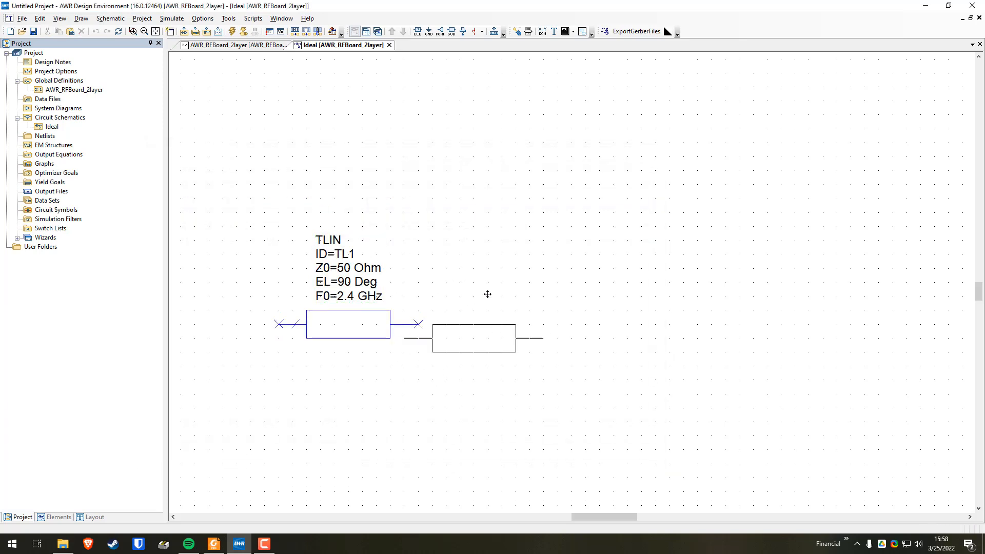
pyautogui.click(730, 140)
# Copy the original TLIN line and place the copy below the upper-right line, aligned with it.
pyautogui.click(345, 329)
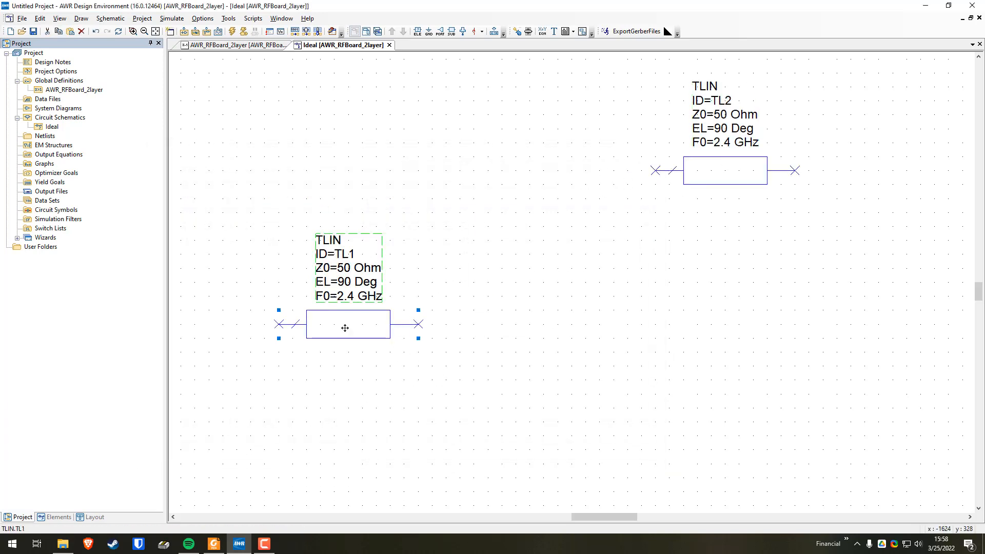
pyautogui.hotkey('ctrl', 'c')
pyautogui.hotkey('ctrl', 'v')
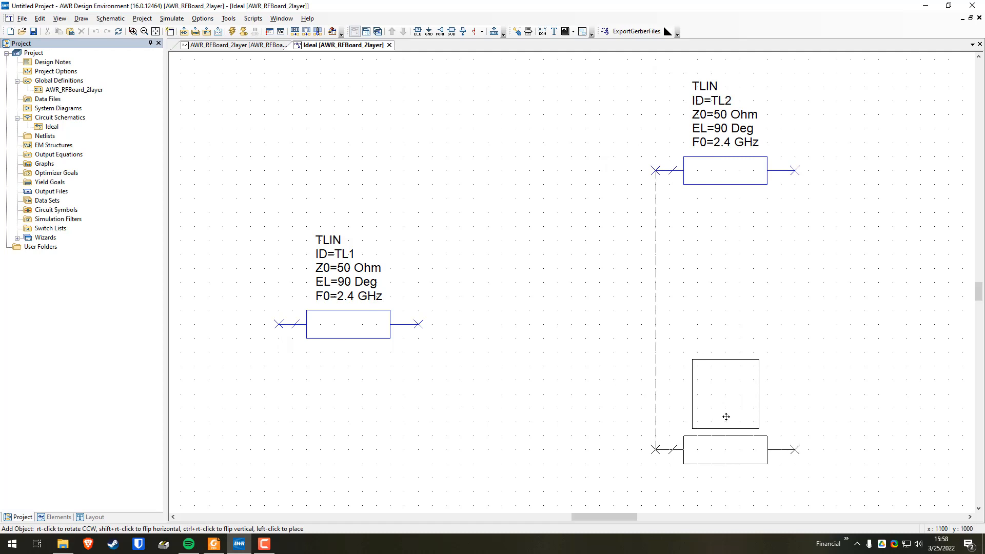
pyautogui.click(727, 416)
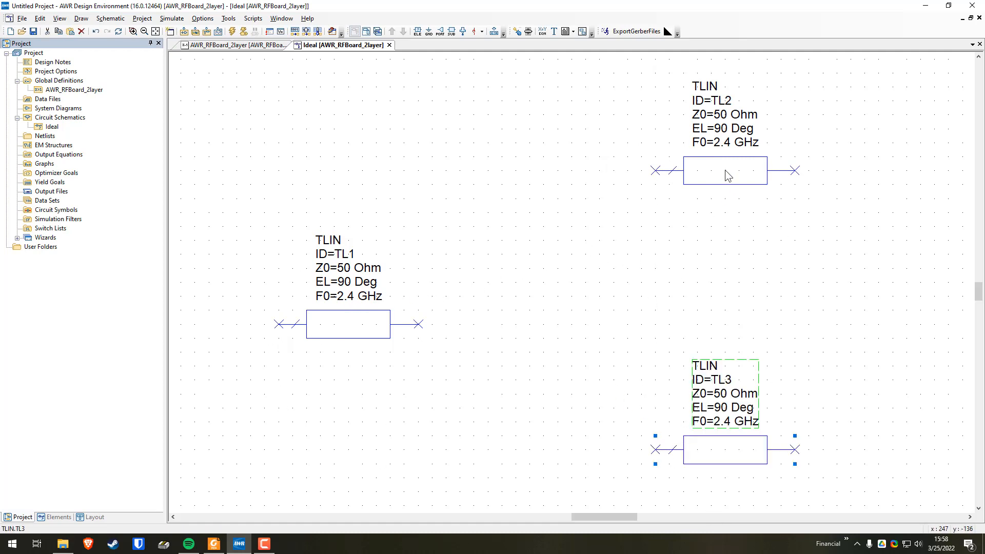
# Set the electrical length EL of all three TLIN elements together to 180 Deg.
pyautogui.click(341, 326)
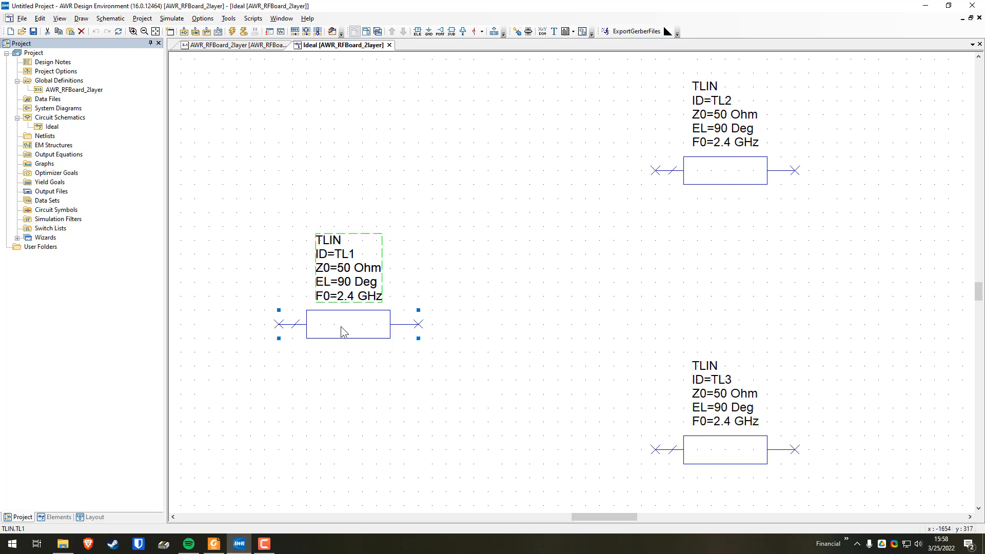
pyautogui.keyDown('shift'); pyautogui.click(684, 179); pyautogui.keyUp('shift')
pyautogui.keyDown('shift'); pyautogui.click(703, 446); pyautogui.keyUp('shift')
pyautogui.rightClick(720, 446)
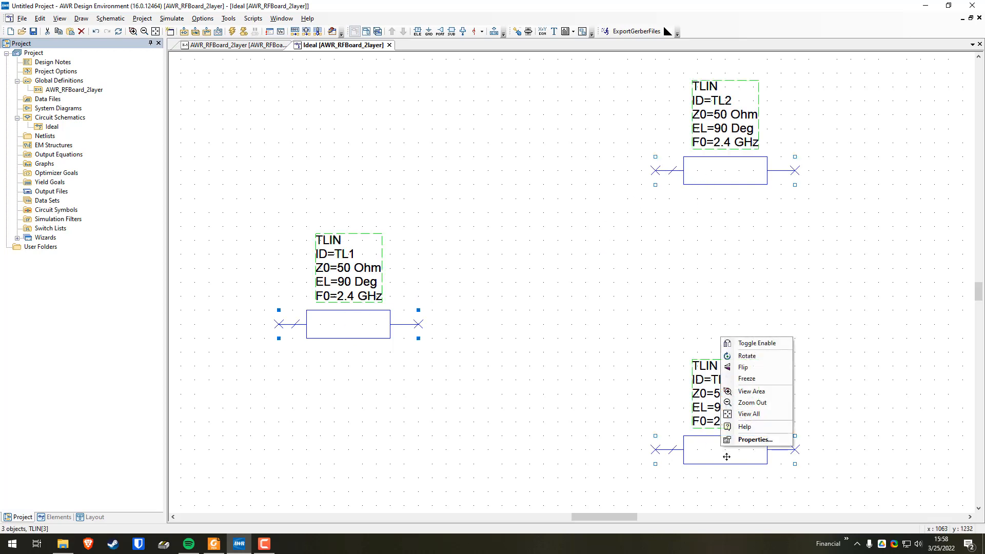
pyautogui.click(761, 440)
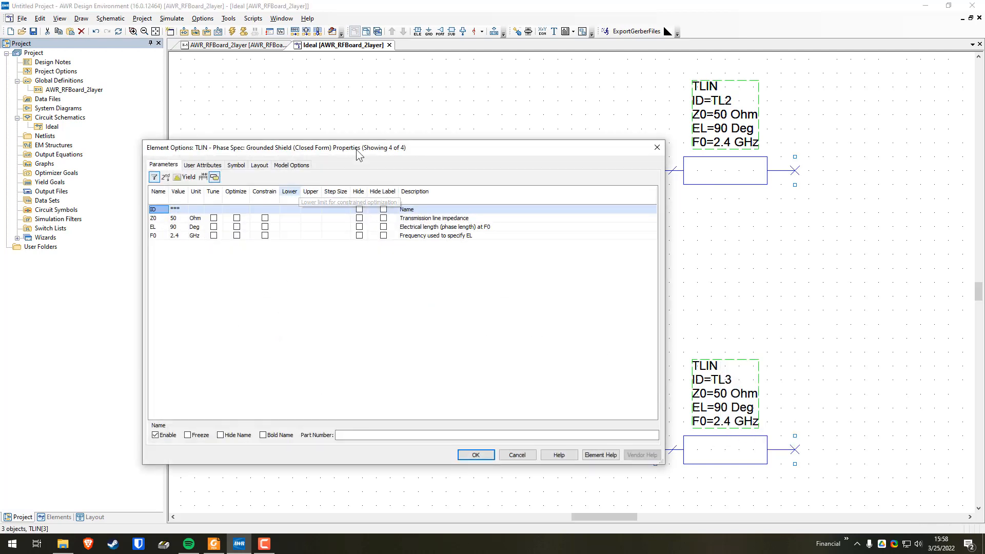
pyautogui.moveTo(357, 149); pyautogui.dragTo(420, 150)
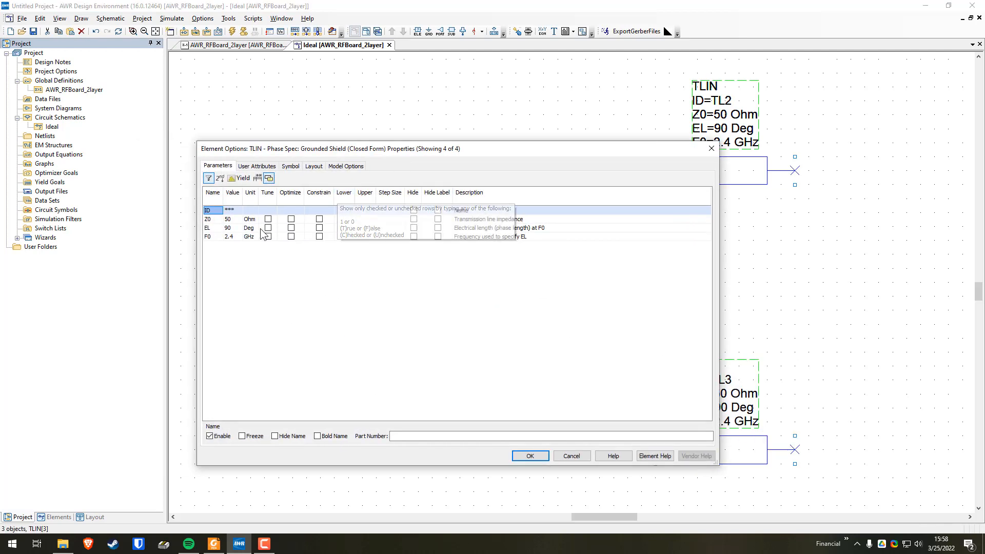
pyautogui.click(234, 228)
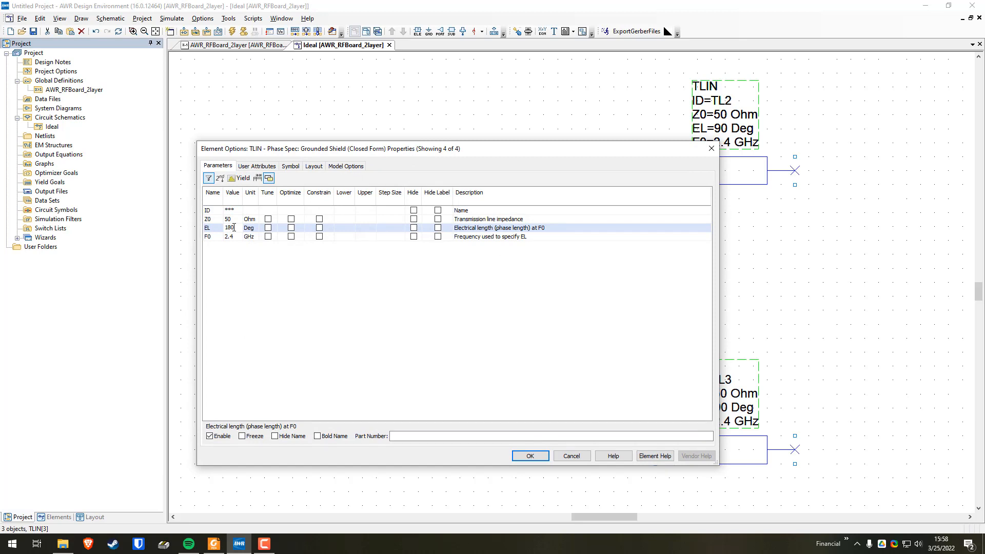
pyautogui.click(233, 227)
pyautogui.click(530, 455)
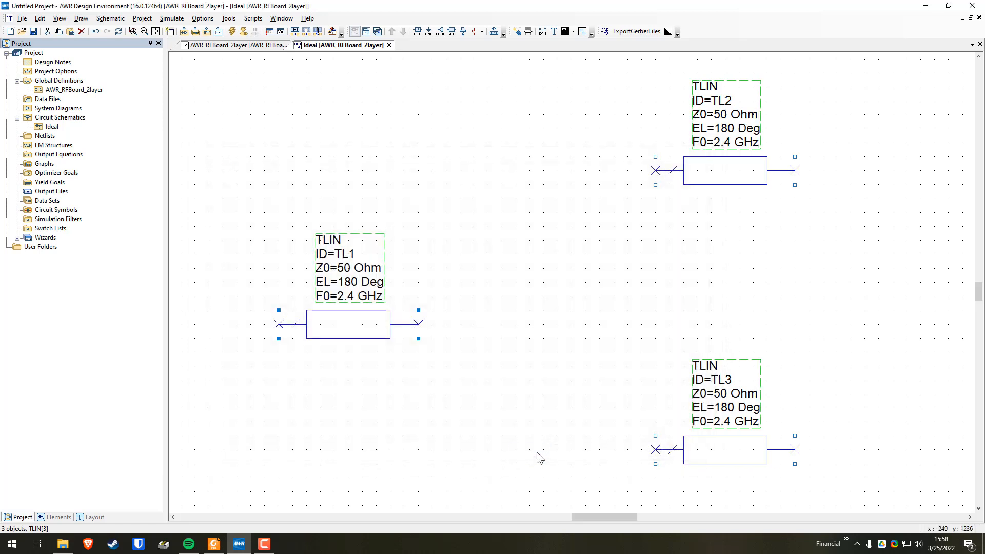
pyautogui.click(697, 336)
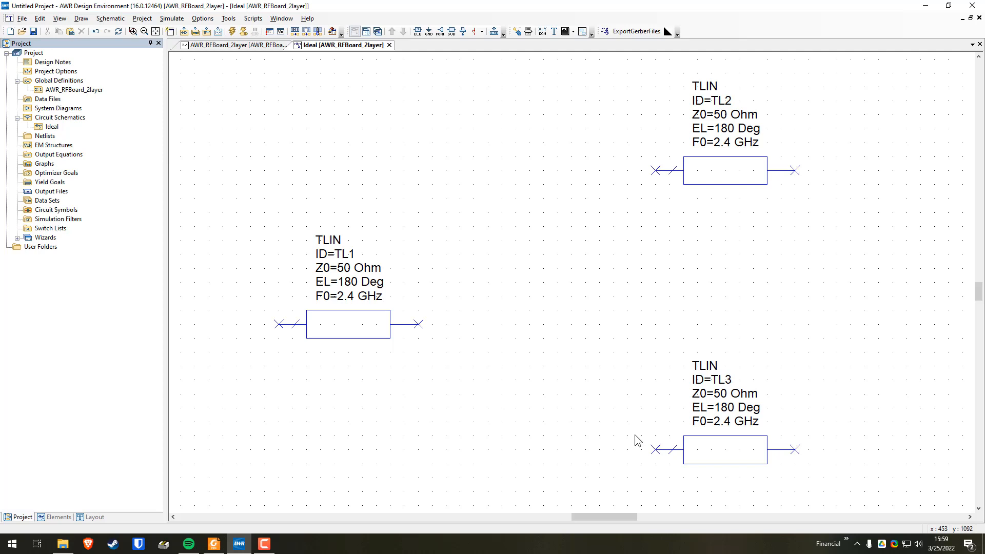
# Place a copy of TL1 rotated to vertical between TL1 and TL2, with its upper end level with TL2.
pyautogui.click(358, 322)
pyautogui.hotkey('ctrl', 'c')
pyautogui.hotkey('ctrl', 'v')
pyautogui.rightClick(522, 255)
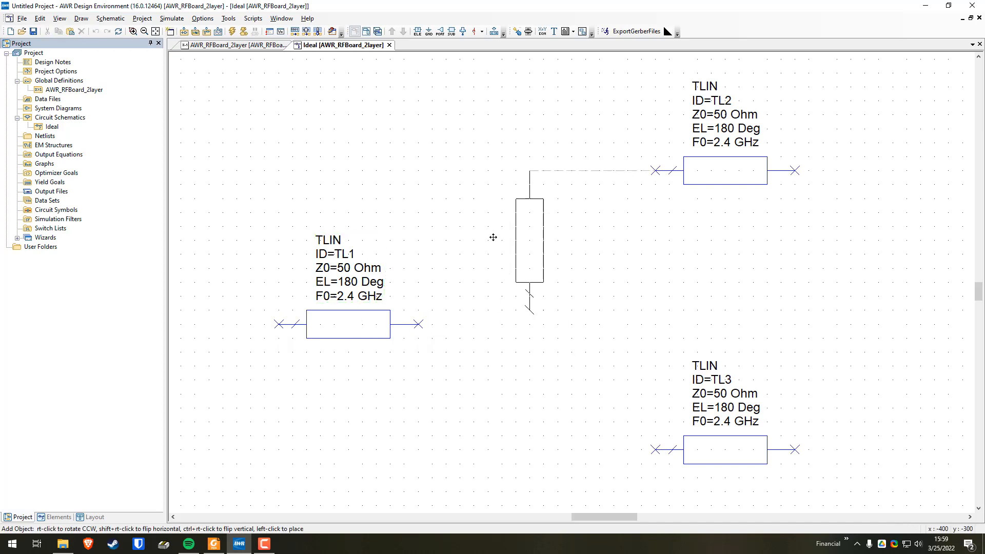
pyautogui.click(484, 244)
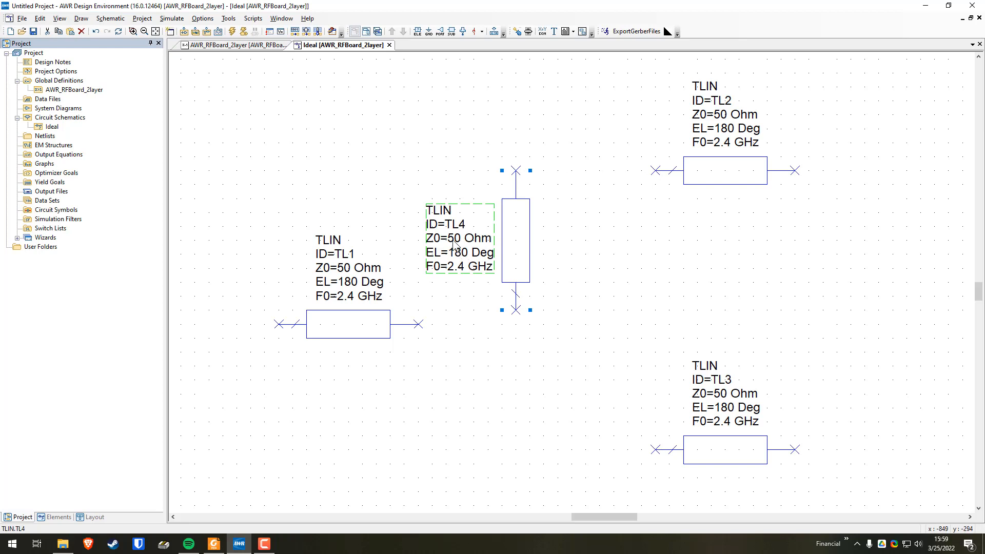
# Set the vertical line's EL to 90 Deg and Z0 to 70.71 Ohm, and shift its parameter text left clear of the symbol.
pyautogui.doubleClick(455, 254)
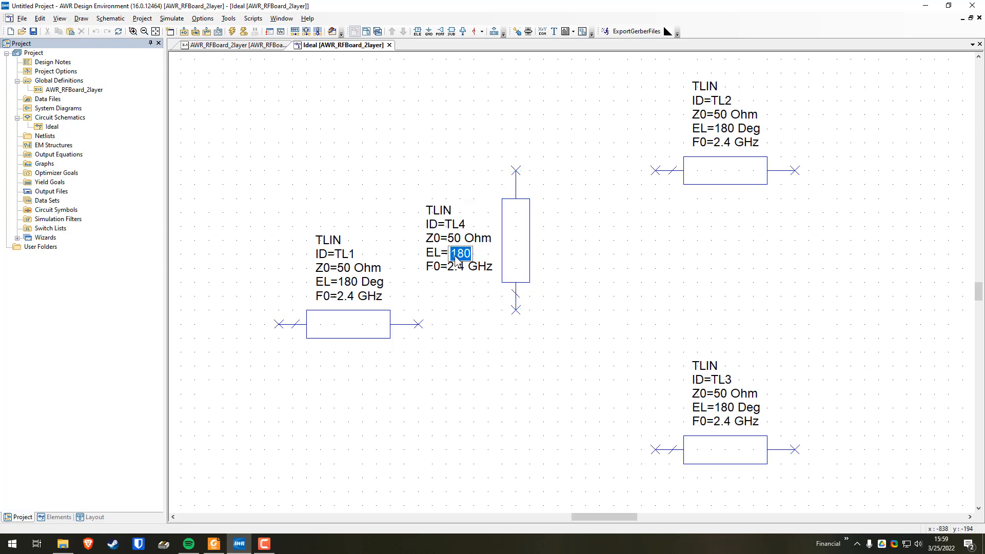
pyautogui.write('90')
pyautogui.press('Return')
pyautogui.doubleClick(457, 240)
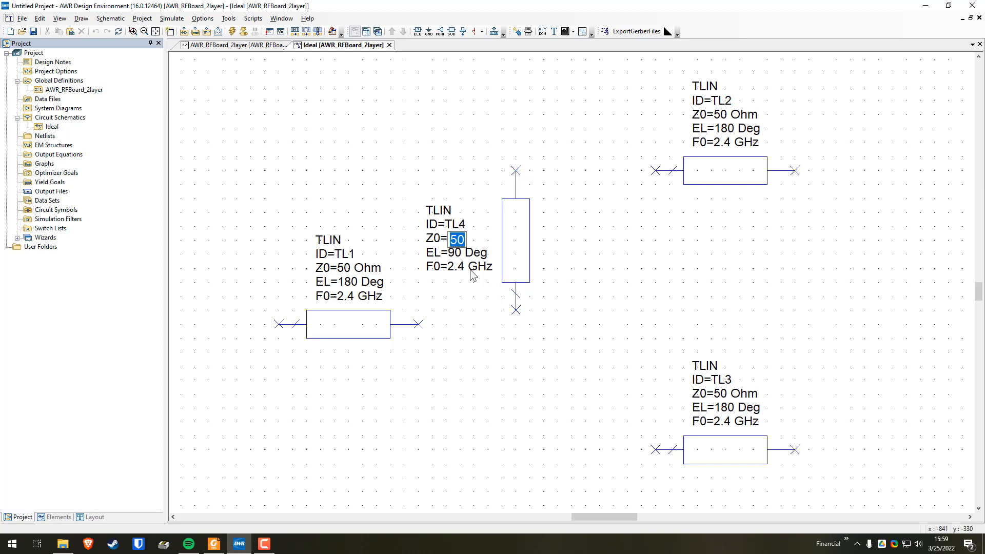
pyautogui.write('70.71')
pyautogui.press('Return')
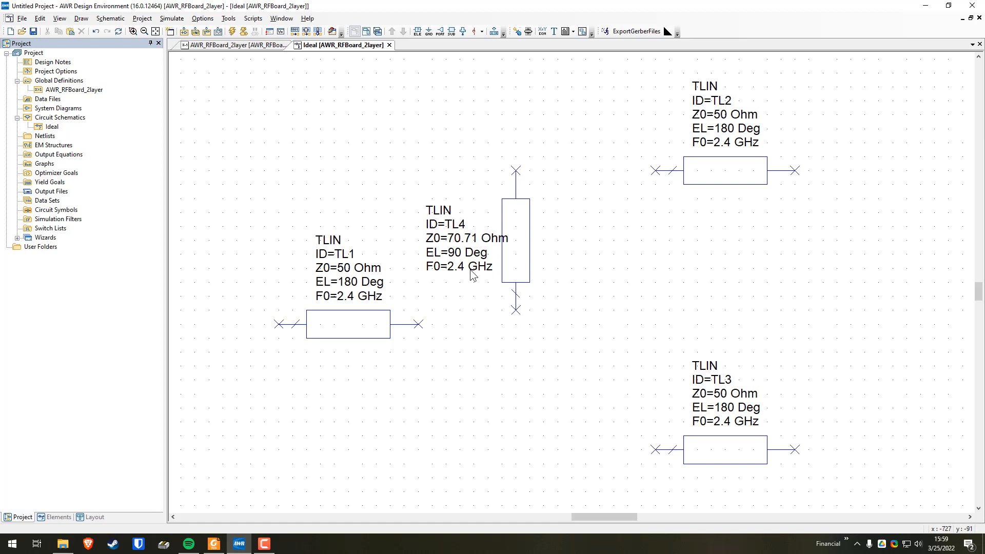
pyautogui.moveTo(458, 238); pyautogui.dragTo(450, 239)
pyautogui.click(633, 285)
# Copy the 70.71 Ohm vertical line directly below itself with their ends joined, and move the copy's parameter text to its left side.
pyautogui.click(520, 265)
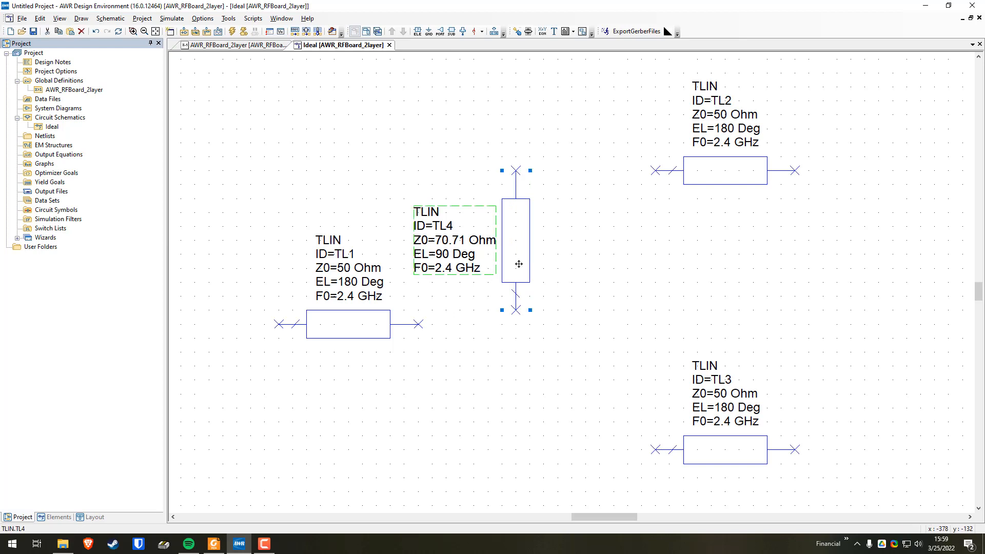
pyautogui.hotkey('ctrl', 'c')
pyautogui.hotkey('ctrl', 'v')
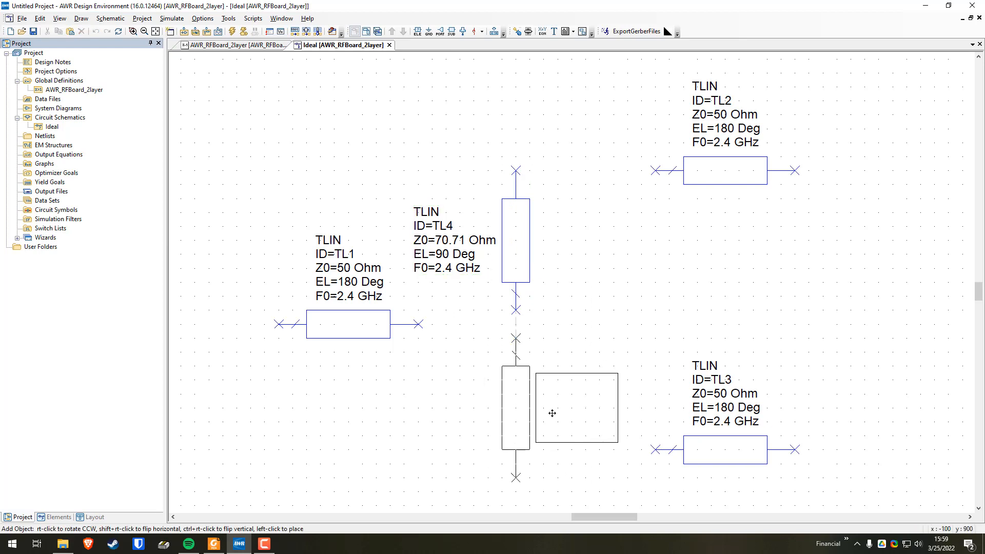
pyautogui.click(554, 386)
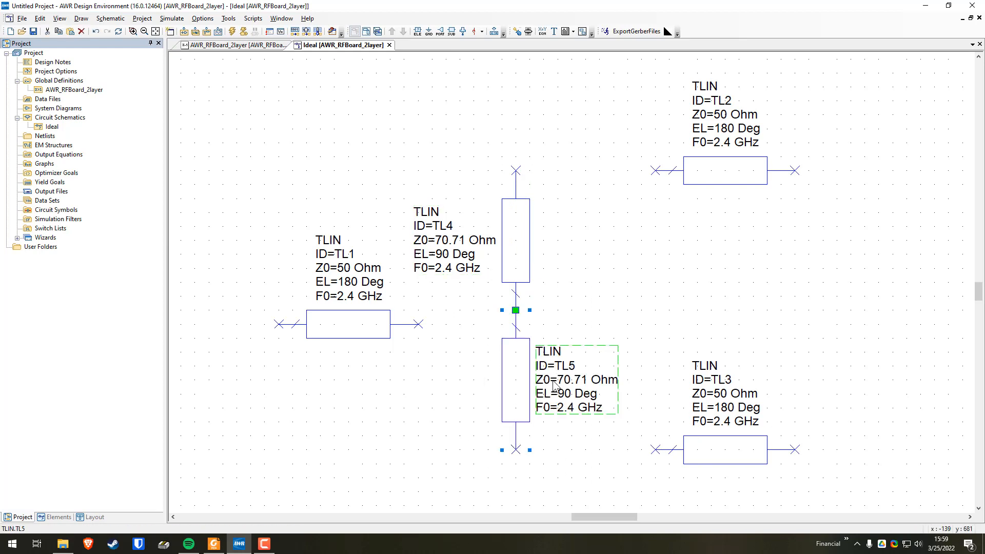
pyautogui.click(639, 338)
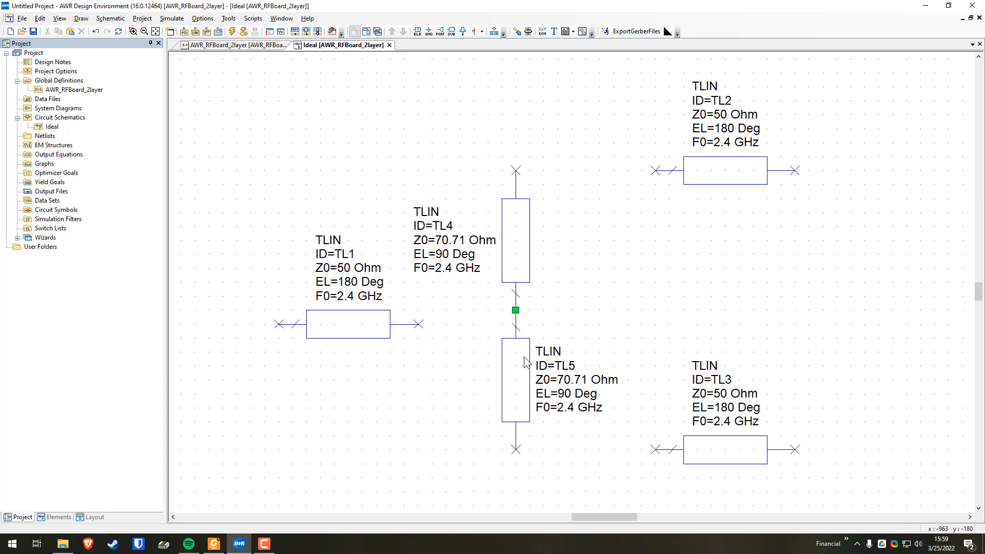
pyautogui.click(539, 351)
pyautogui.moveTo(539, 351); pyautogui.dragTo(412, 351)
# Move TL1 up level with the junction of the two vertical lines and wire its output to that junction.
pyautogui.click(356, 330)
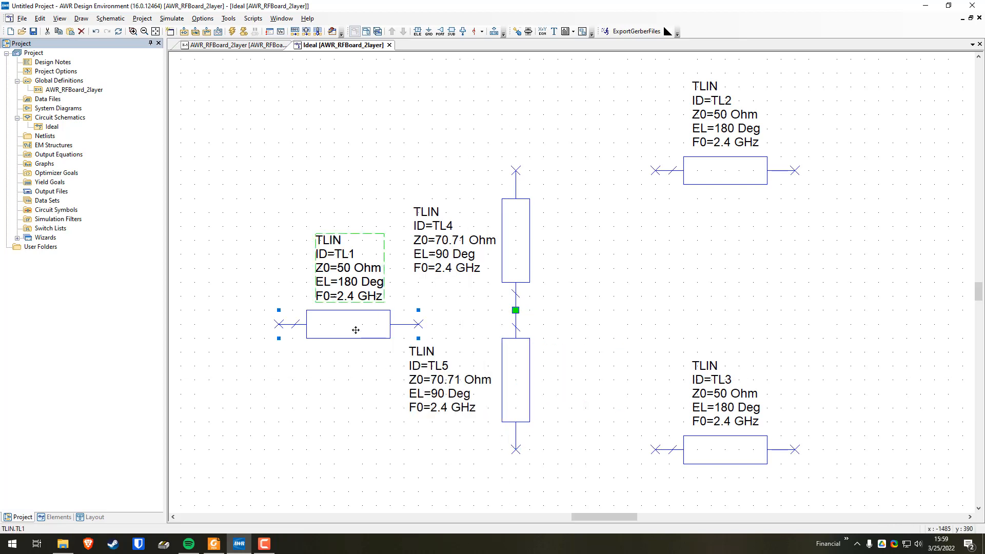
pyautogui.moveTo(354, 318); pyautogui.dragTo(353, 305)
pyautogui.click(419, 310)
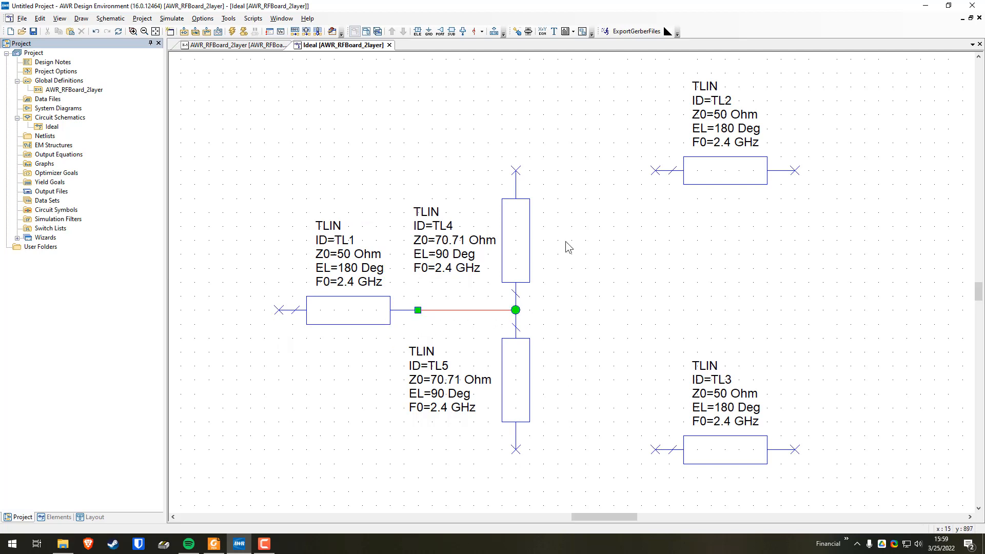
# Wire the upper vertical line's free end to TL2 and the lower vertical line's free end to TL3.
pyautogui.click(516, 170)
pyautogui.click(655, 170)
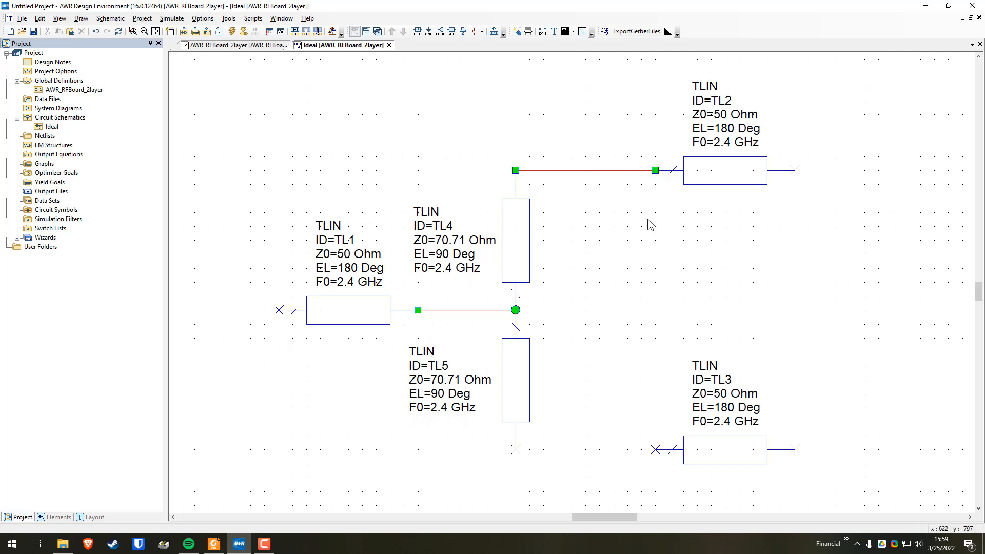
pyautogui.click(512, 453)
pyautogui.click(516, 451)
pyautogui.click(655, 450)
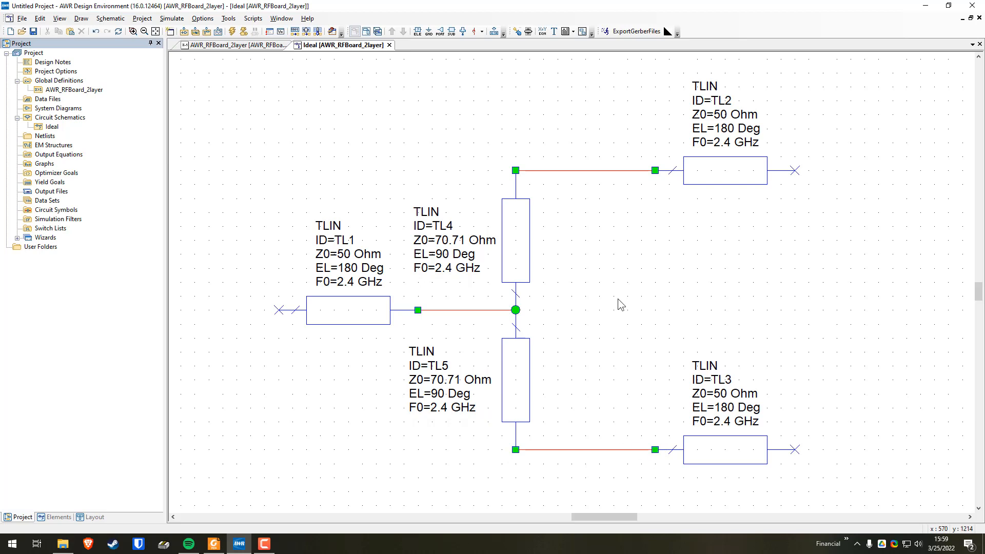
# Add a closed-form RES resistor vertically between the upper and lower branches and set its resistance to 100 Ohm.
pyautogui.click(417, 31)
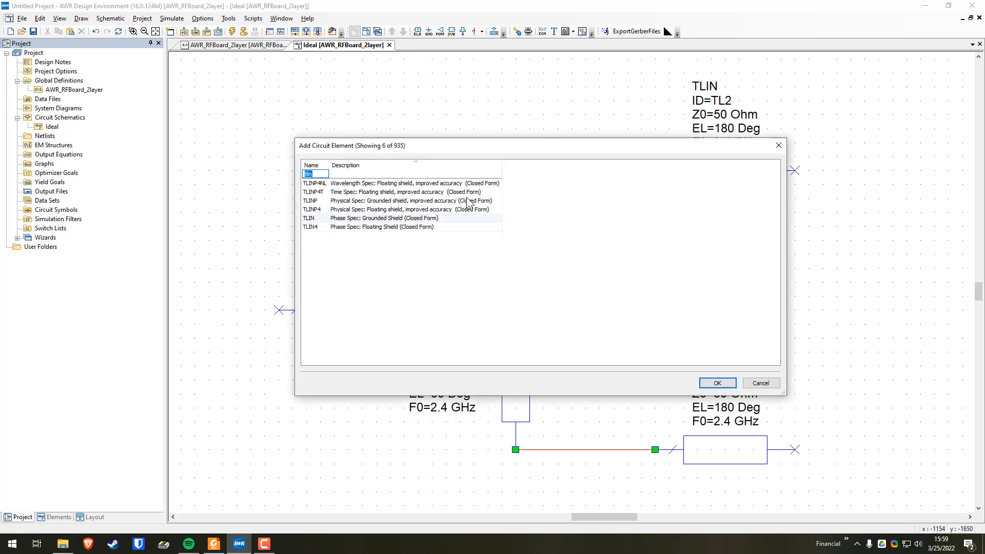
pyautogui.write('res')
pyautogui.click(437, 193)
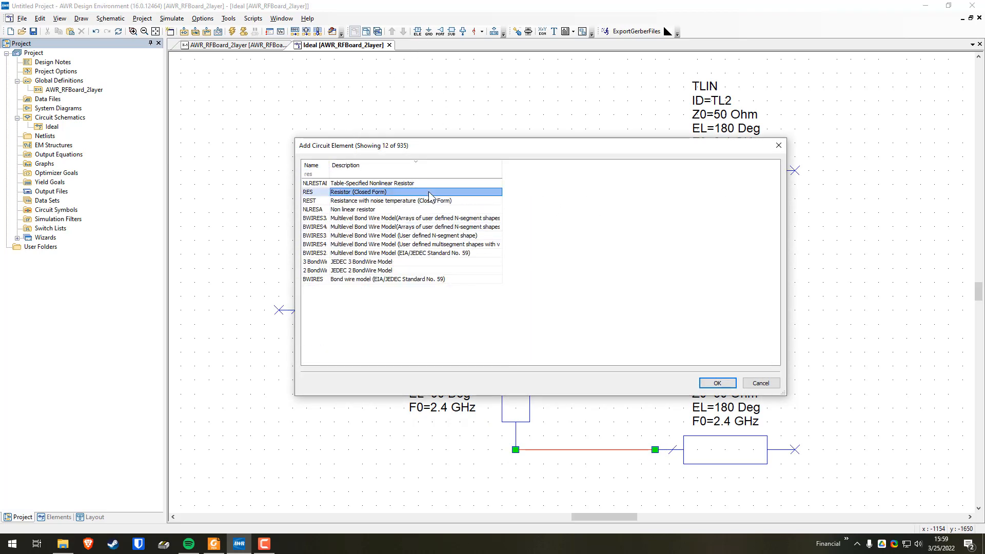
pyautogui.click(717, 384)
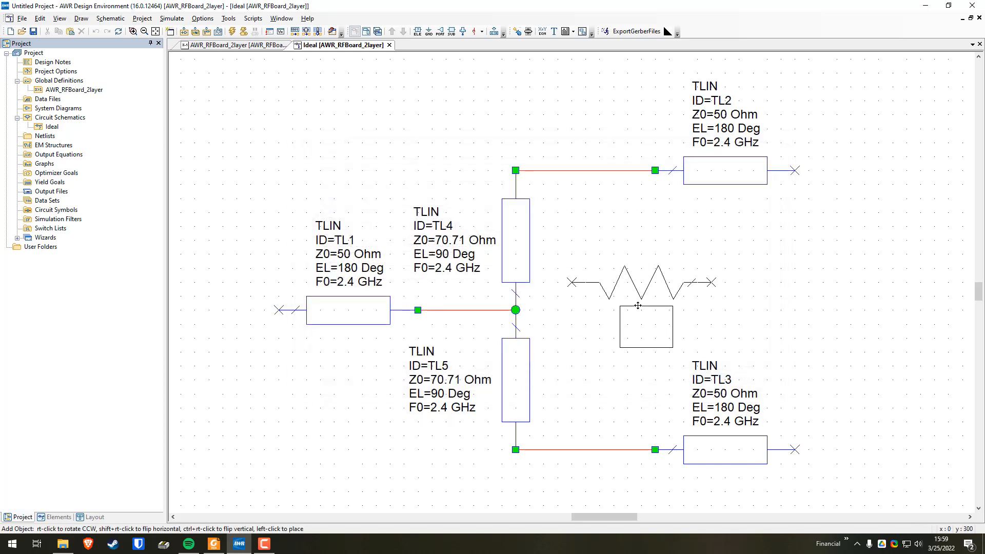
pyautogui.rightClick(639, 310)
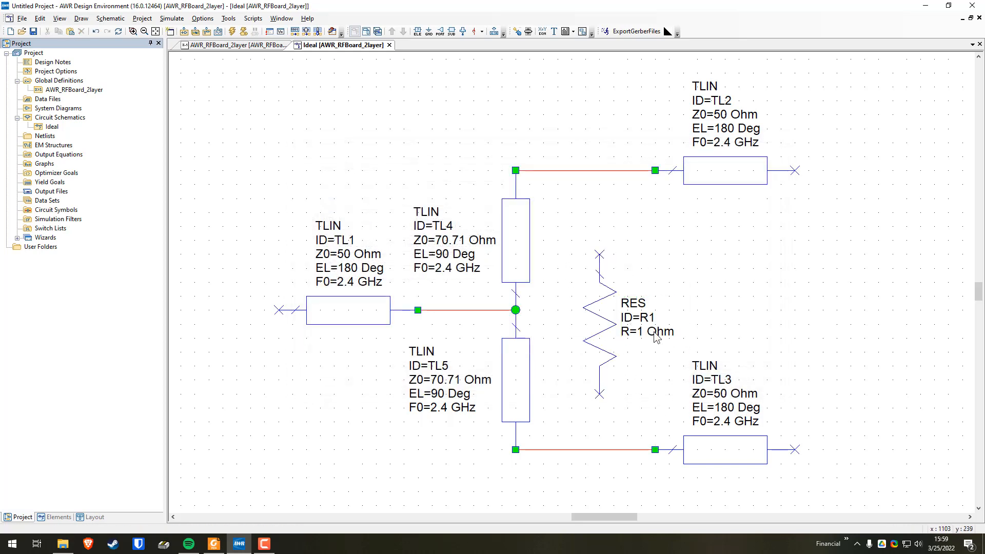
pyautogui.doubleClick(643, 333)
pyautogui.write('100')
pyautogui.press('Return')
# Wire the resistor's upper end to the TL2 branch and its lower end to the TL3 branch.
pyautogui.click(599, 254)
pyautogui.click(599, 170)
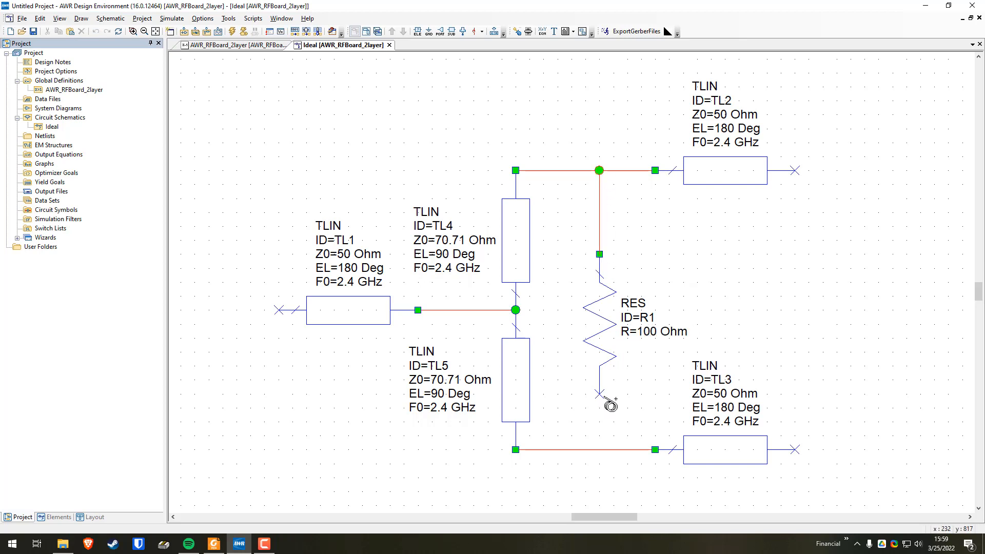
pyautogui.click(600, 394)
pyautogui.click(599, 449)
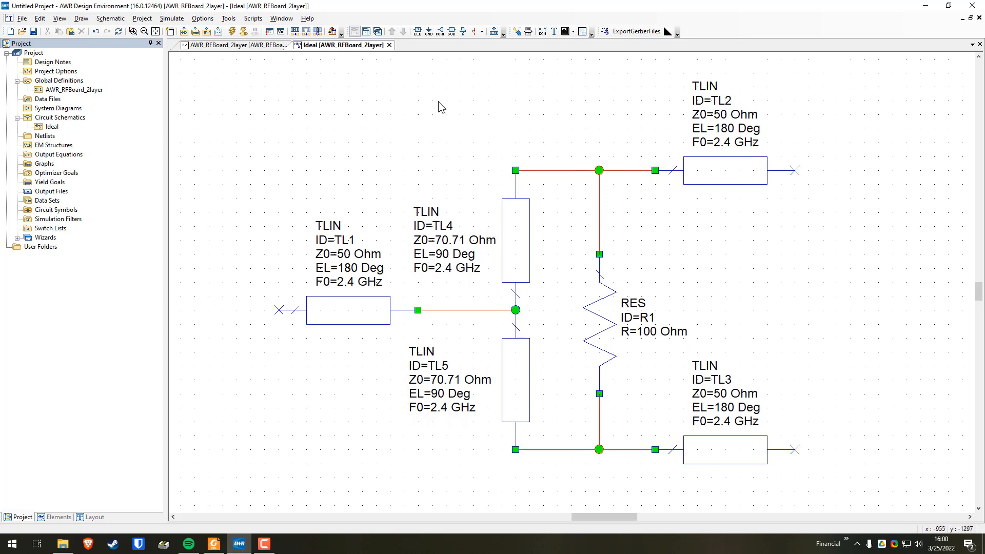
# Place a port at TL1's open input end and move its parameter text to the left of the port symbol.
pyautogui.click(440, 31)
pyautogui.click(248, 298)
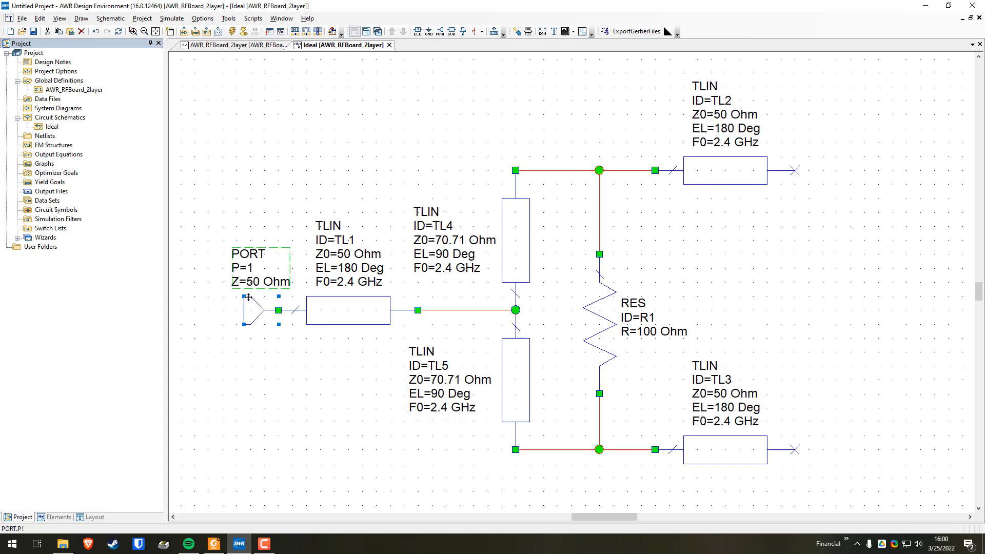
pyautogui.moveTo(253, 280); pyautogui.dragTo(197, 322)
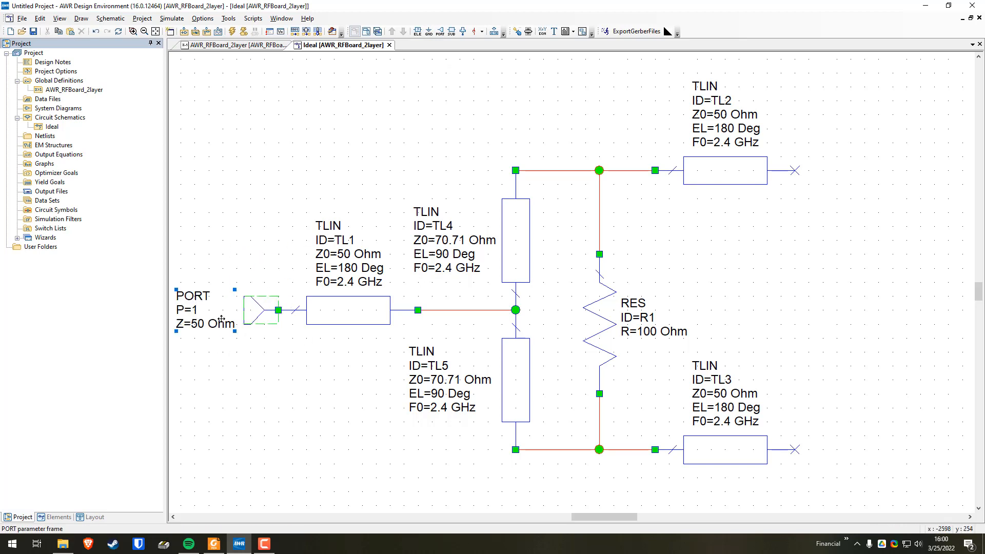
# Copy the input port, rotate the copy 180 degrees and attach it to TL2's open output end.
pyautogui.click(259, 319)
pyautogui.hotkey('ctrl', 'c')
pyautogui.hotkey('ctrl', 'v')
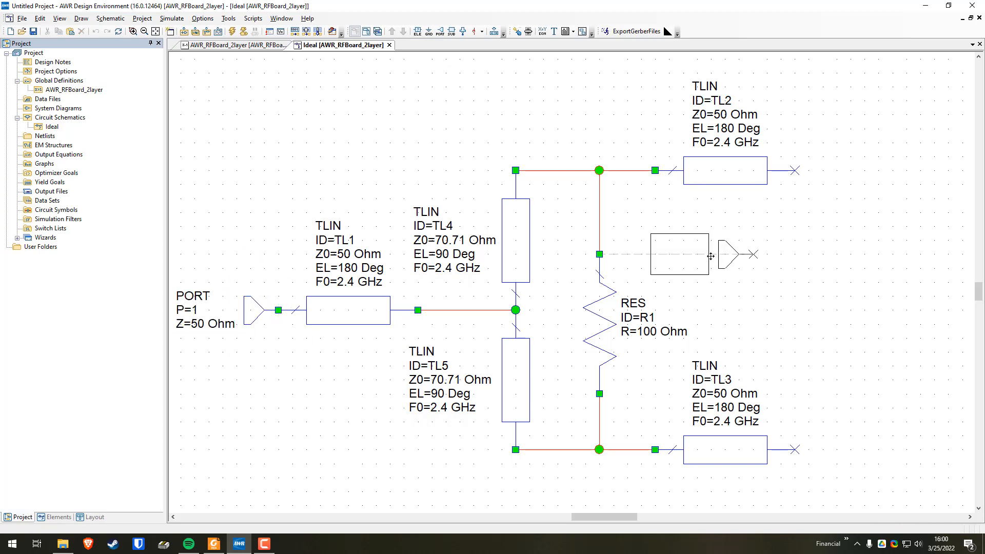
pyautogui.rightClick(842, 241)
pyautogui.rightClick(852, 240)
pyautogui.click(839, 173)
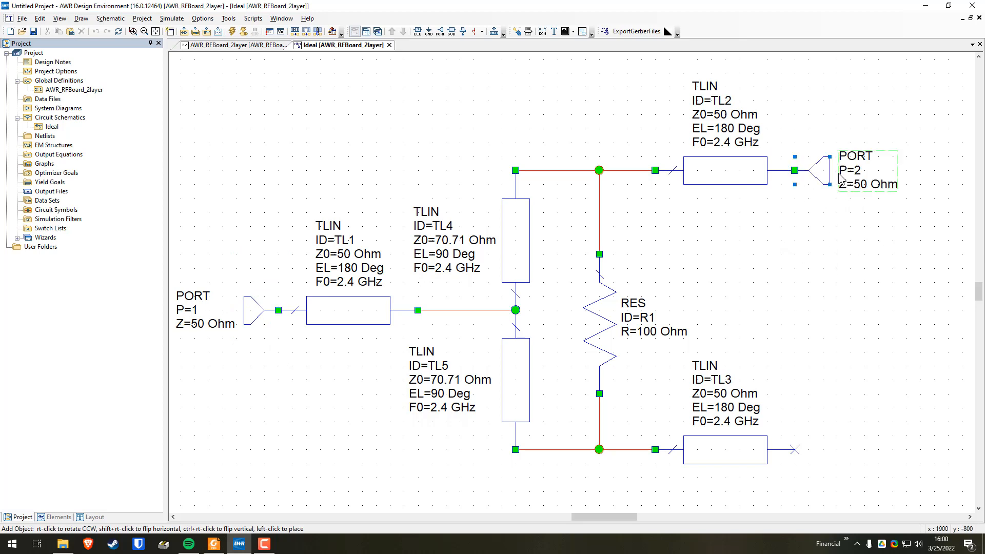
# Place another port copy, rotated 180 degrees, on TL3's open output end.
pyautogui.click(839, 355)
pyautogui.hotkey('ctrl', 'v')
pyautogui.rightClick(835, 443)
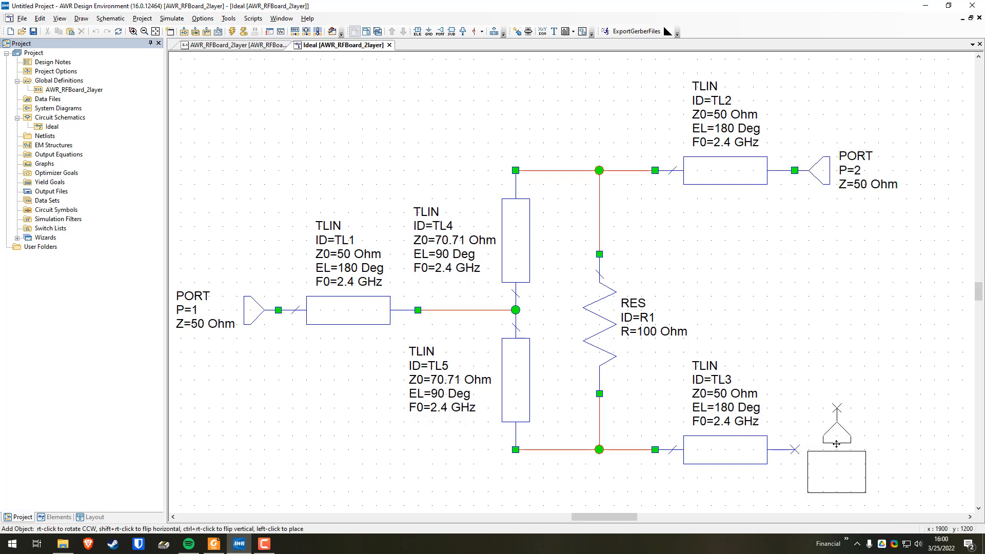
pyautogui.rightClick(836, 446)
pyautogui.click(842, 449)
pyautogui.click(882, 370)
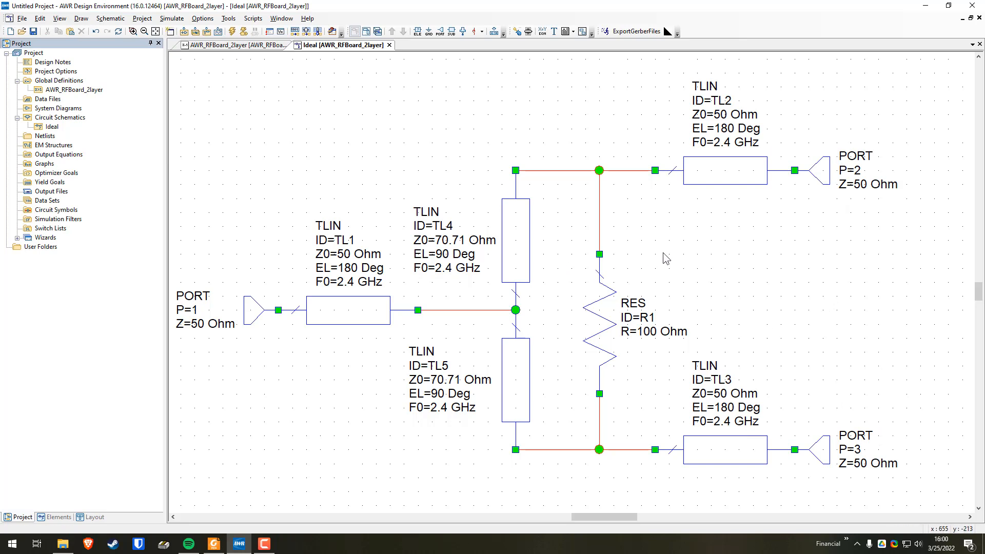
# Create a rectangular graph named Reflection Coefficient.
pyautogui.moveTo(420, 219); pyautogui.dragTo(438, 210)
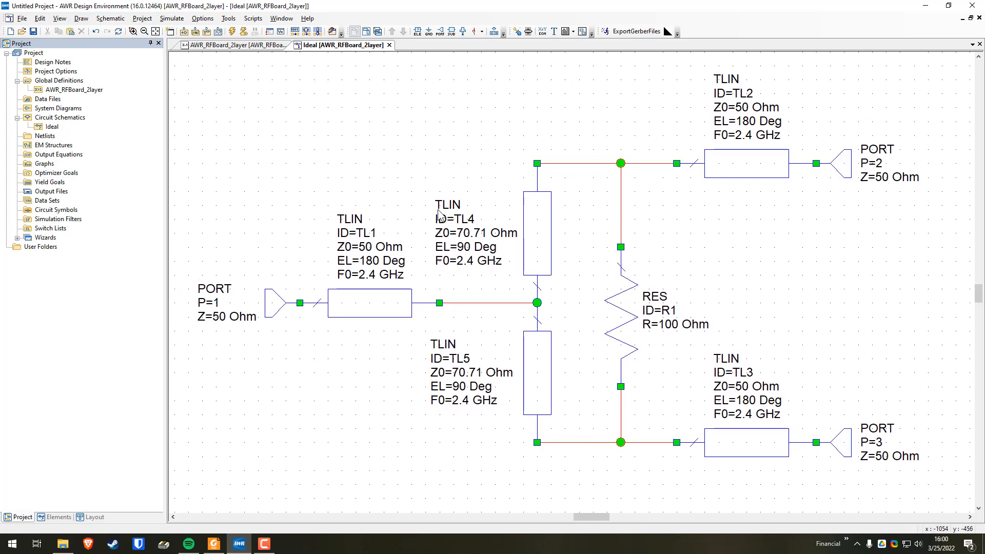
pyautogui.rightClick(45, 165)
pyautogui.click(75, 170)
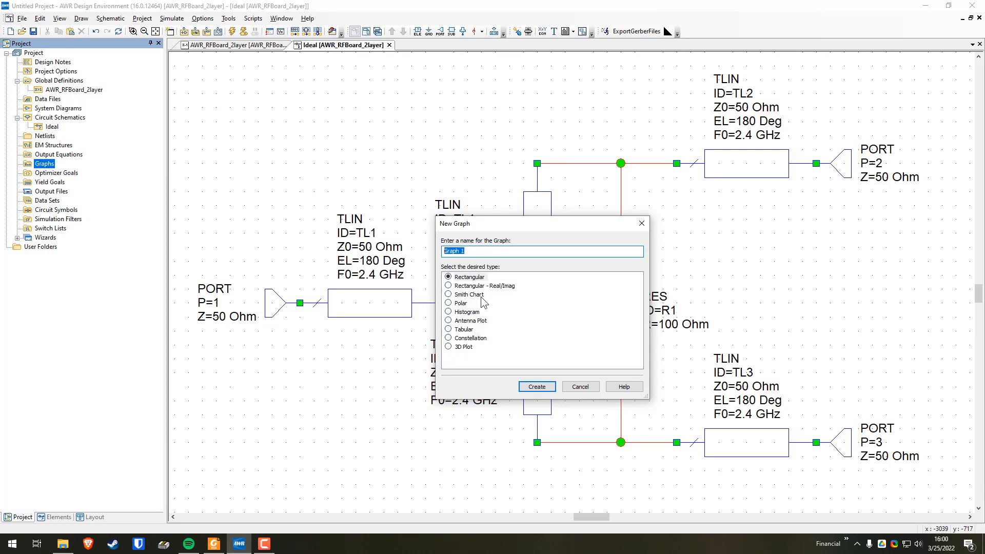
pyautogui.write('Reflection Coefficient')
pyautogui.press('Return')
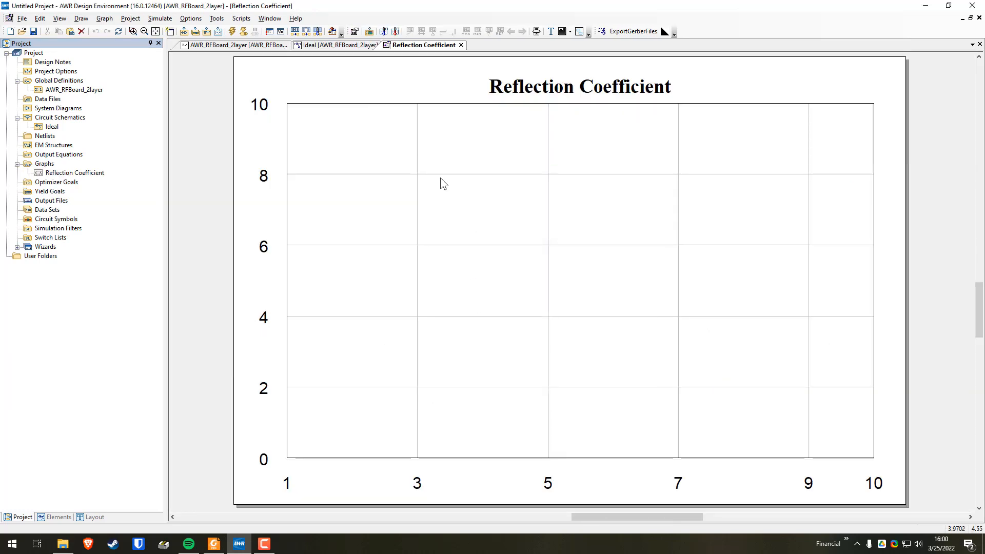
# Add S-parameter magnitude measurements in dB for S(1,1), S(2,2) and S(3,3) to the Reflection Coefficient graph, using all sources.
pyautogui.rightClick(76, 171)
pyautogui.click(103, 189)
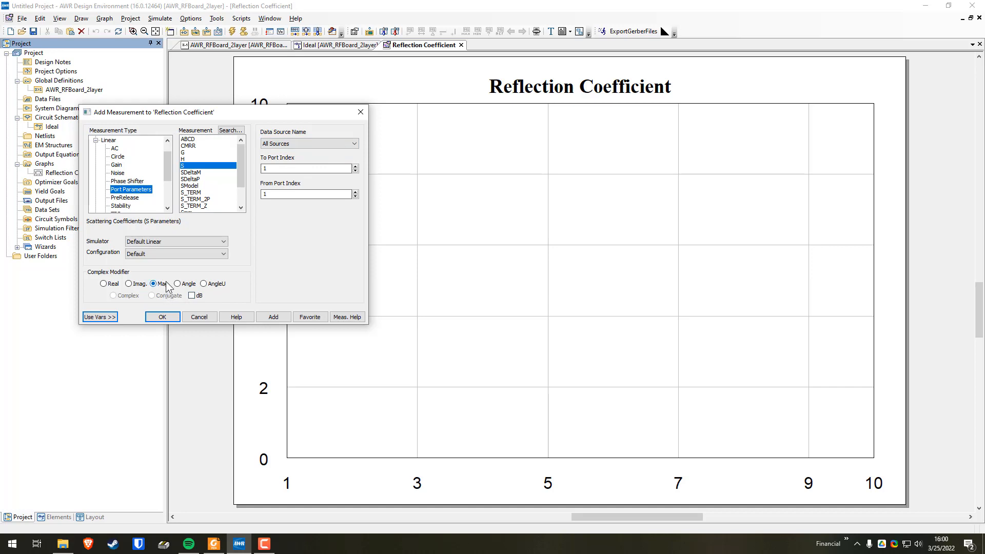
pyautogui.click(191, 296)
pyautogui.click(267, 316)
pyautogui.click(355, 167)
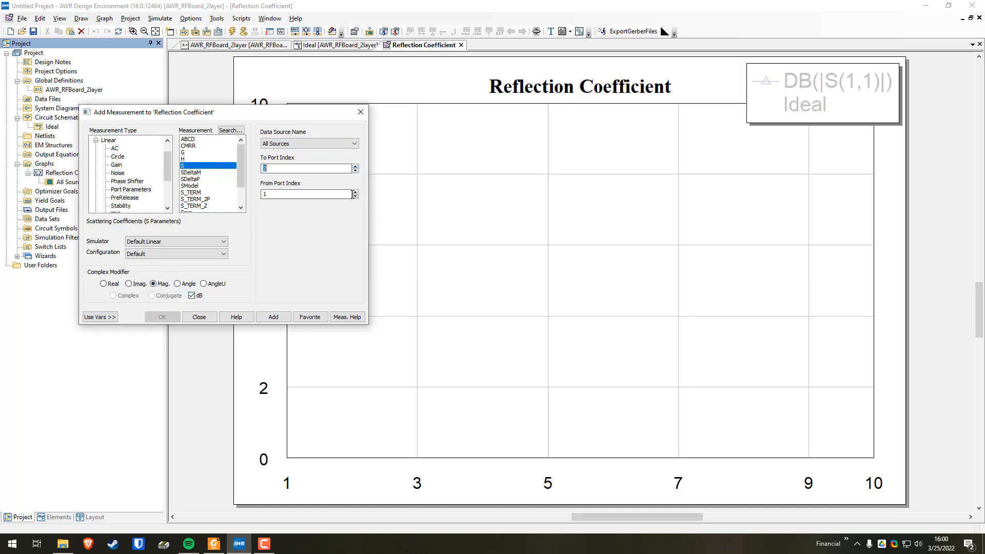
pyautogui.click(285, 315)
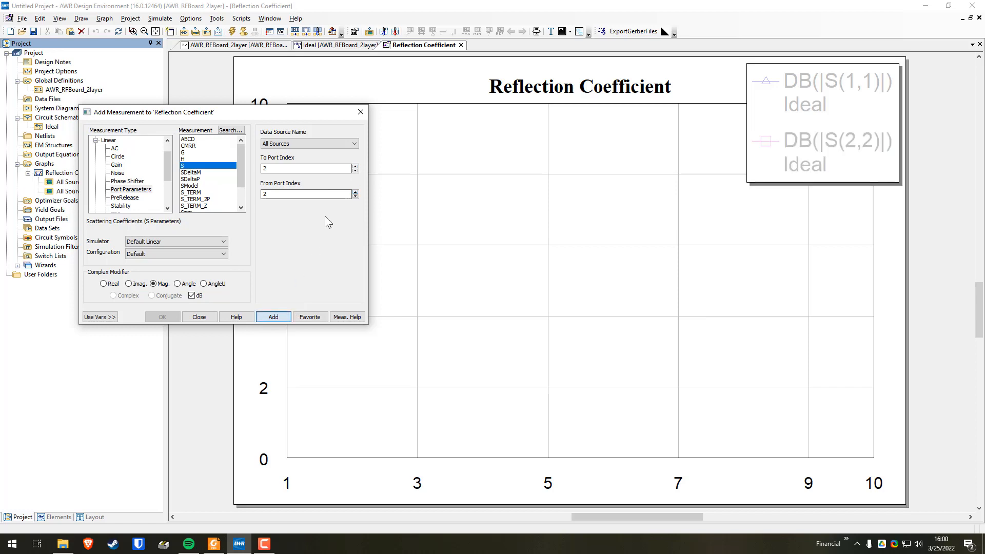
pyautogui.click(355, 166)
pyautogui.click(356, 191)
pyautogui.click(272, 316)
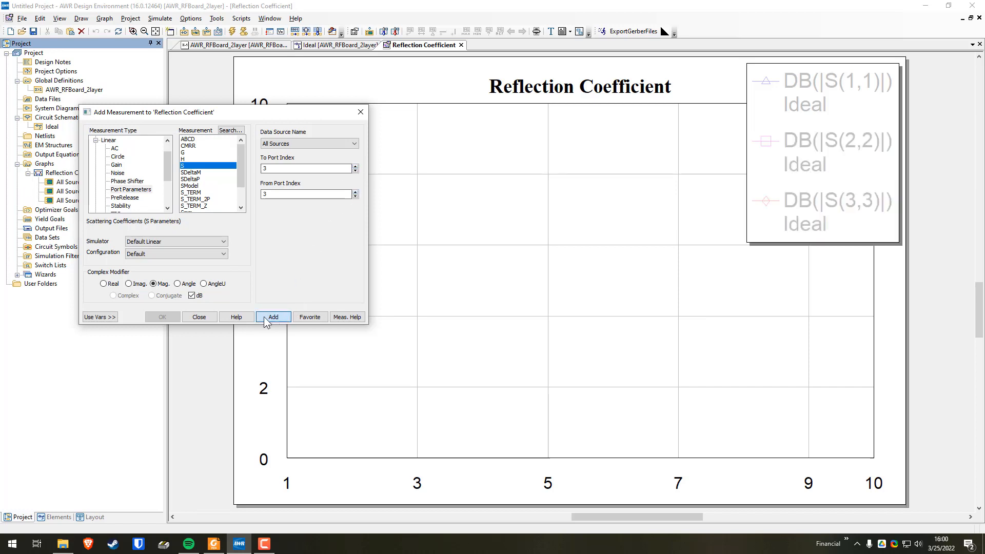
pyautogui.click(199, 317)
# Run the simulation to plot the reflection coefficients and dismiss the simulation progress window.
pyautogui.click(752, 183)
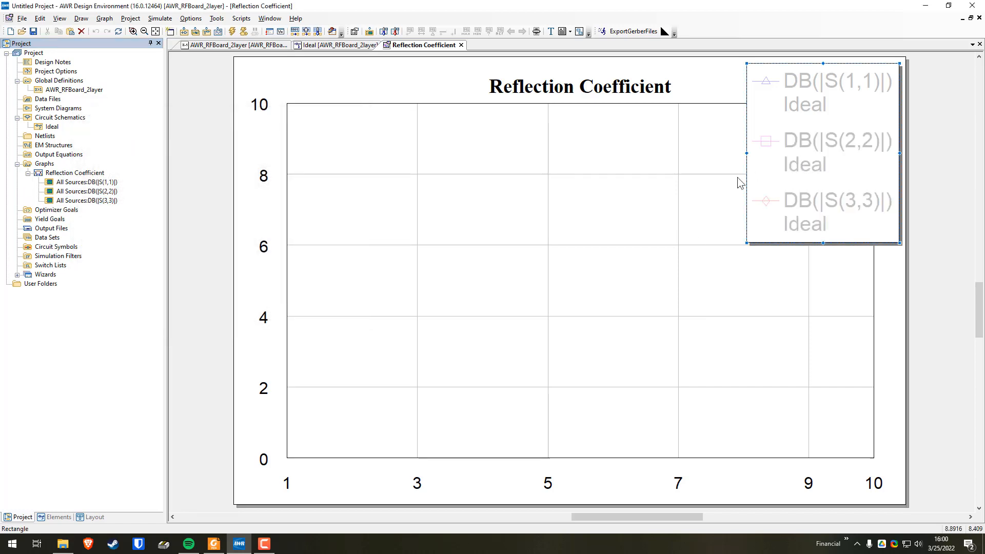
pyautogui.click(431, 241)
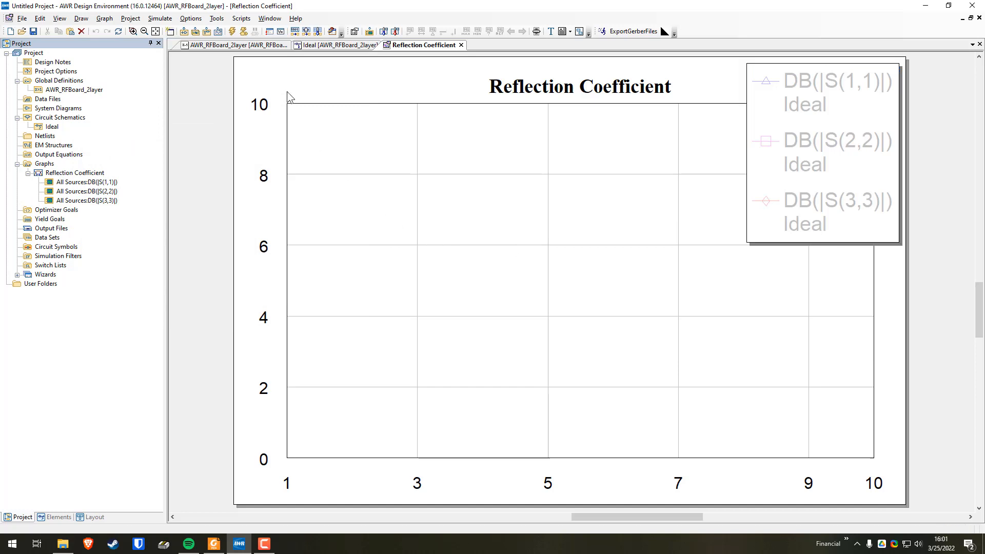
pyautogui.click(232, 32)
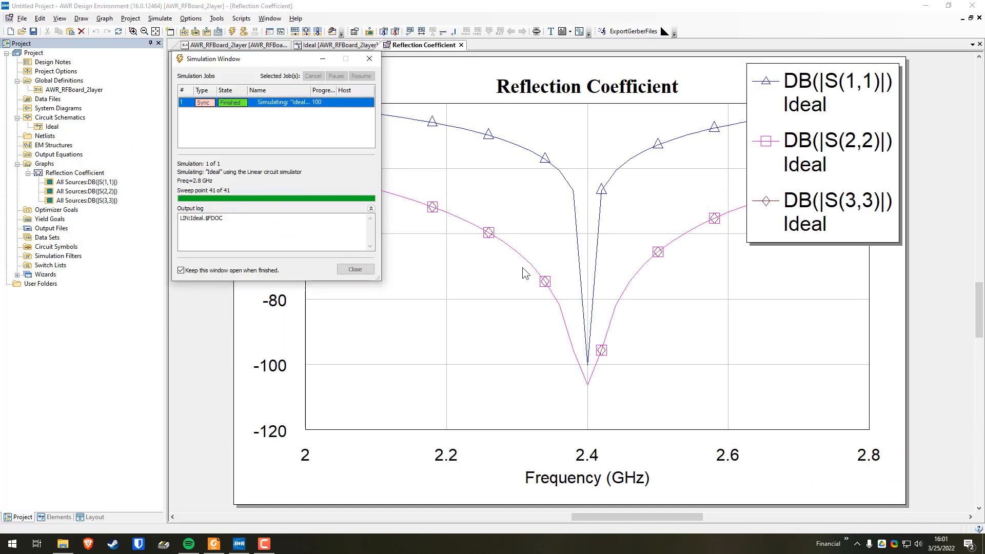
pyautogui.click(355, 270)
# Move the graph legend to the plot's lower-right corner and shrink it so it clears the curves.
pyautogui.click(780, 177)
pyautogui.moveTo(780, 177); pyautogui.dragTo(743, 357)
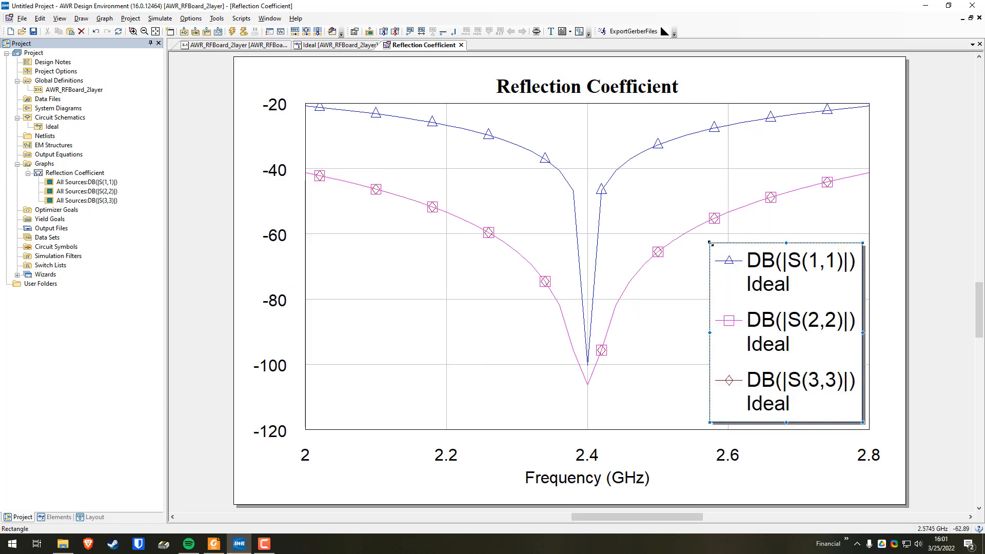
pyautogui.moveTo(711, 245); pyautogui.dragTo(737, 322)
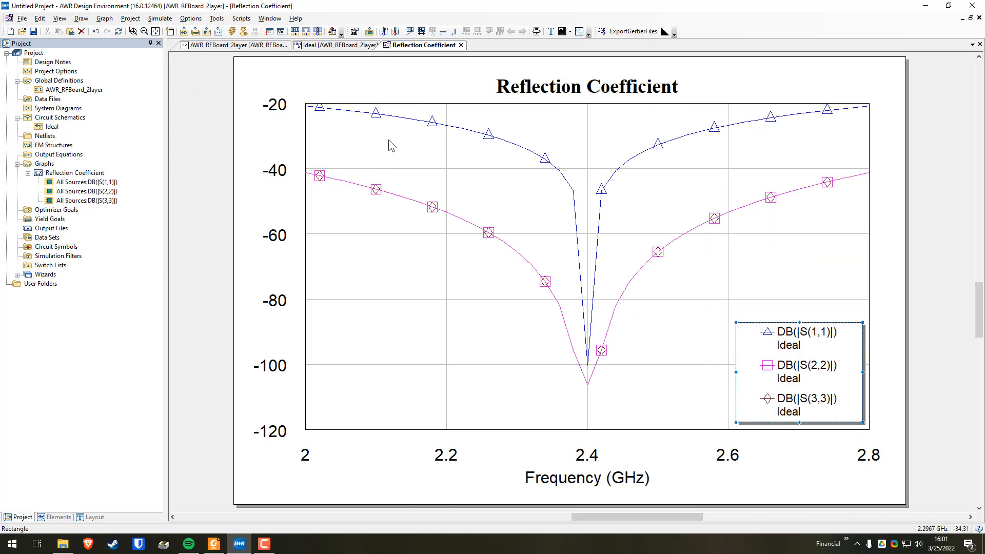
# Set the upper limit of the Reflection Coefficient graph's vertical axis to 0.
pyautogui.doubleClick(281, 107)
pyautogui.click(244, 132)
pyautogui.click(279, 105)
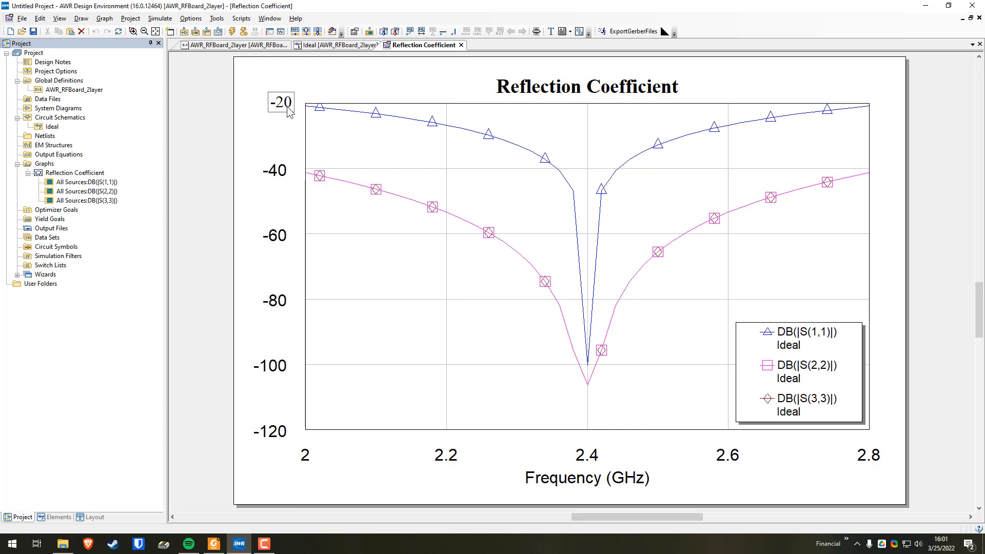
pyautogui.moveTo(290, 105); pyautogui.dragTo(265, 106)
pyautogui.write('0')
pyautogui.press('Return')
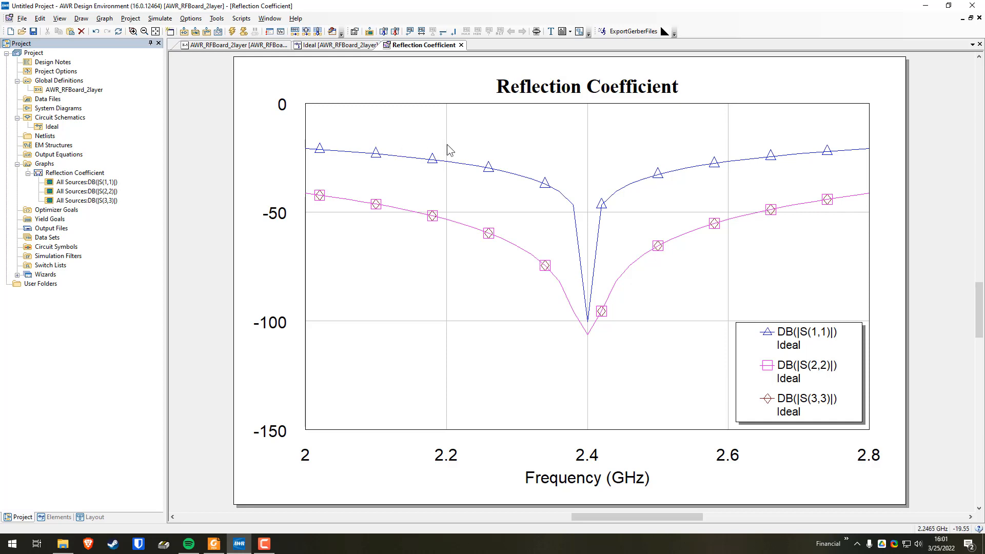
# Add a horizontal line marker to the Reflection Coefficient graph and set it to exactly -10 dB.
pyautogui.rightClick(465, 142)
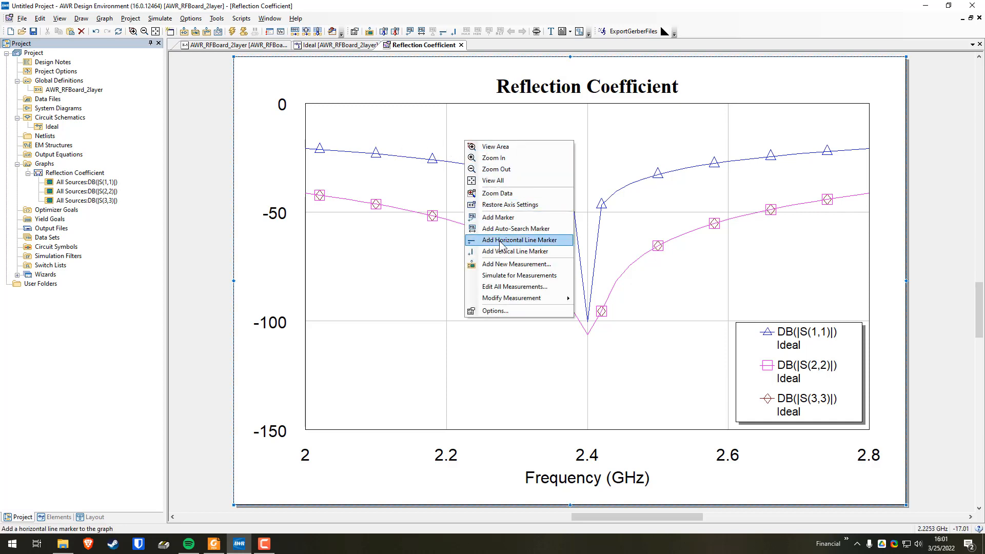
pyautogui.click(515, 240)
pyautogui.click(480, 137)
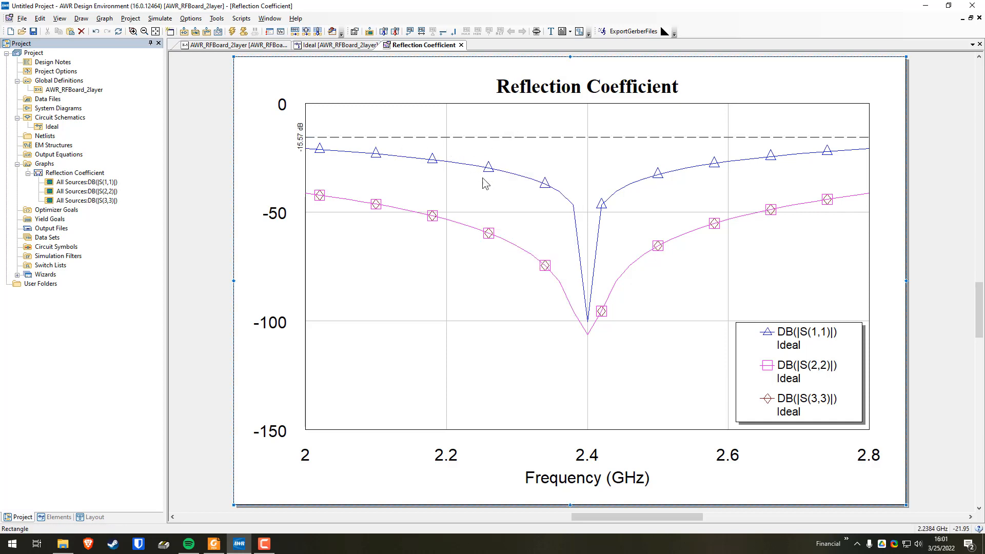
pyautogui.rightClick(485, 138)
pyautogui.click(519, 142)
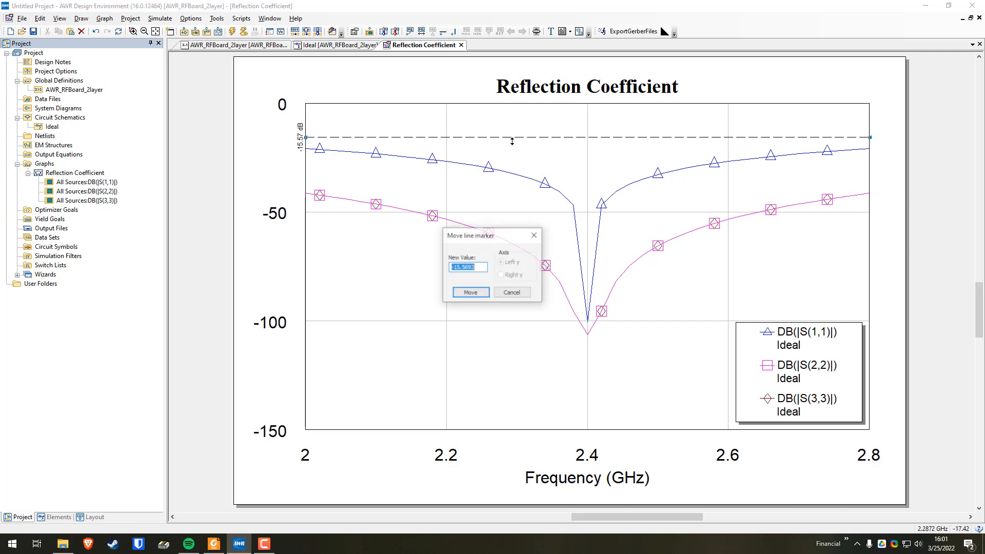
pyautogui.write('-')
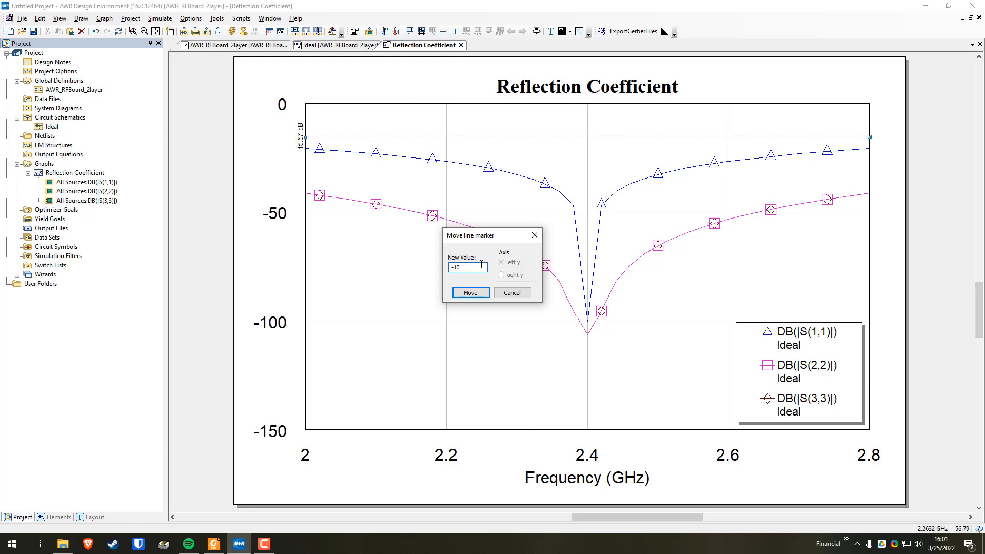
pyautogui.write('10')
pyautogui.click(475, 293)
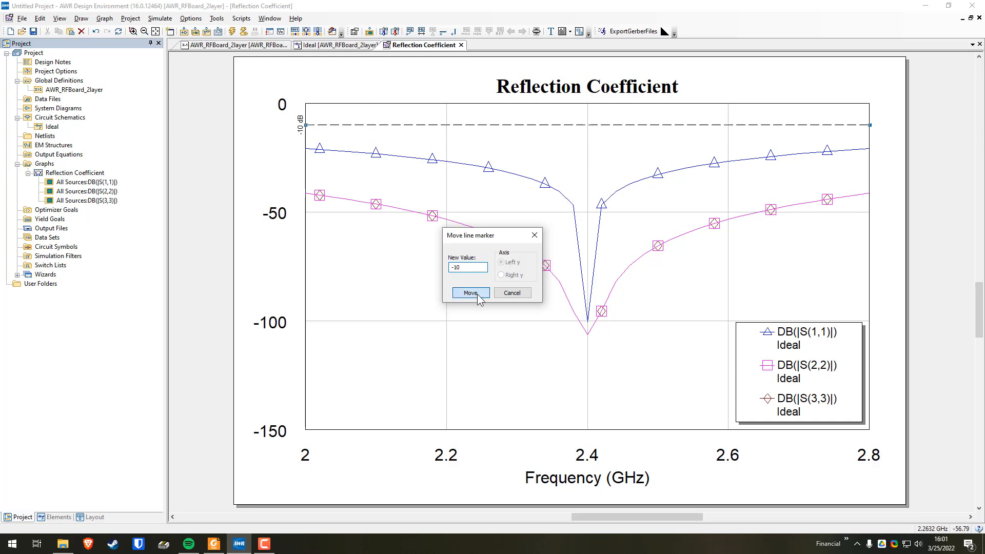
pyautogui.click(535, 236)
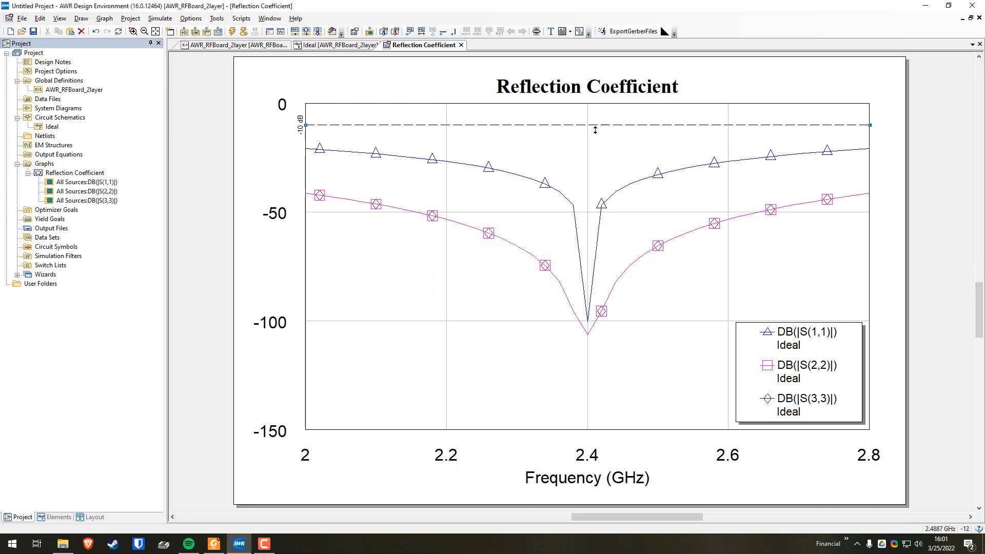
# Add a second horizontal line marker to the Reflection Coefficient graph and set it to exactly -20 dB.
pyautogui.rightClick(593, 149)
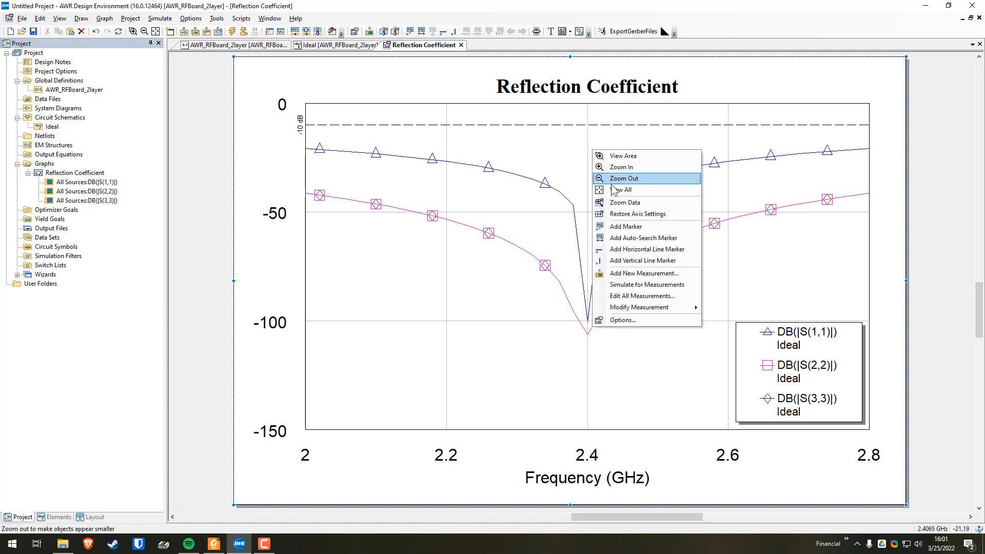
pyautogui.click(630, 249)
pyautogui.click(569, 160)
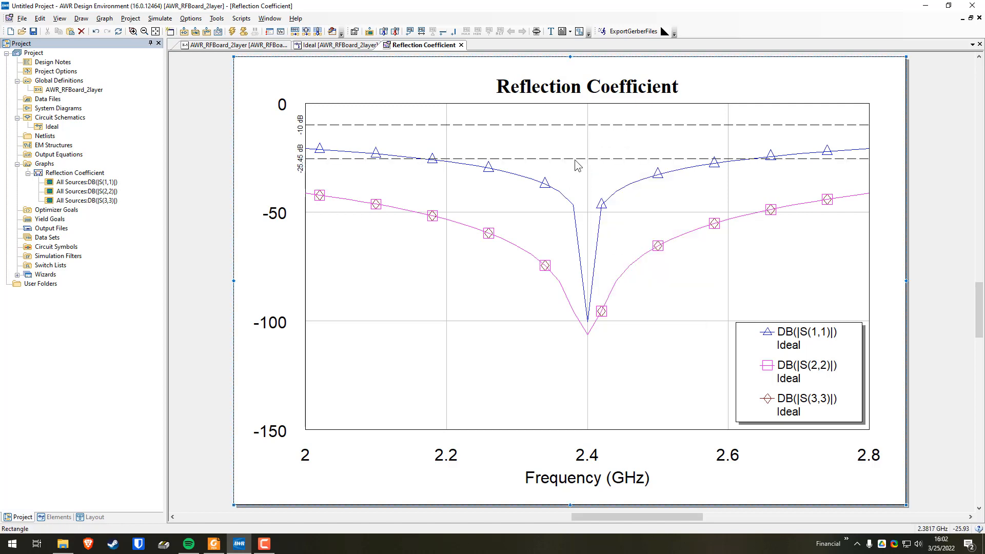
pyautogui.rightClick(576, 158)
pyautogui.click(593, 165)
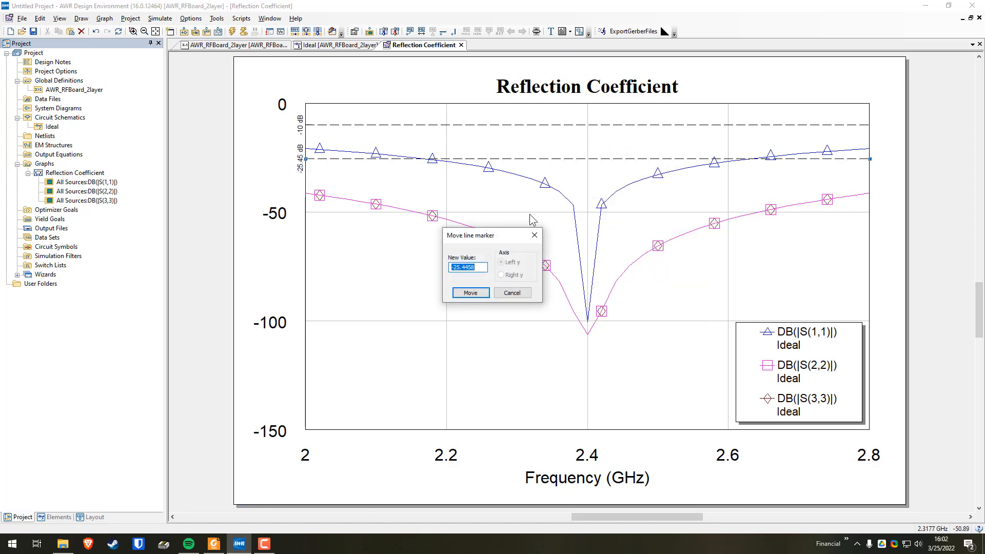
pyautogui.write('-20')
pyautogui.click(472, 293)
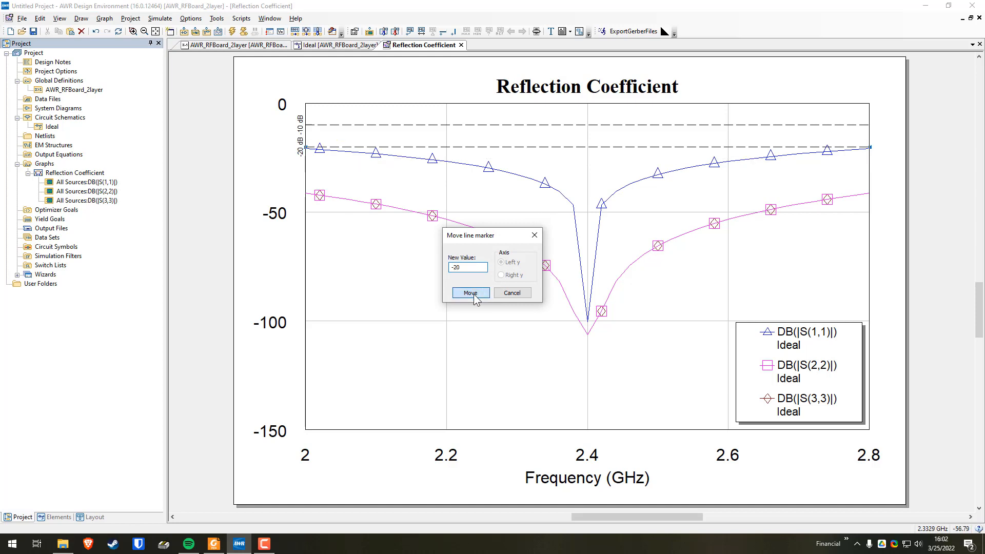
pyautogui.click(534, 235)
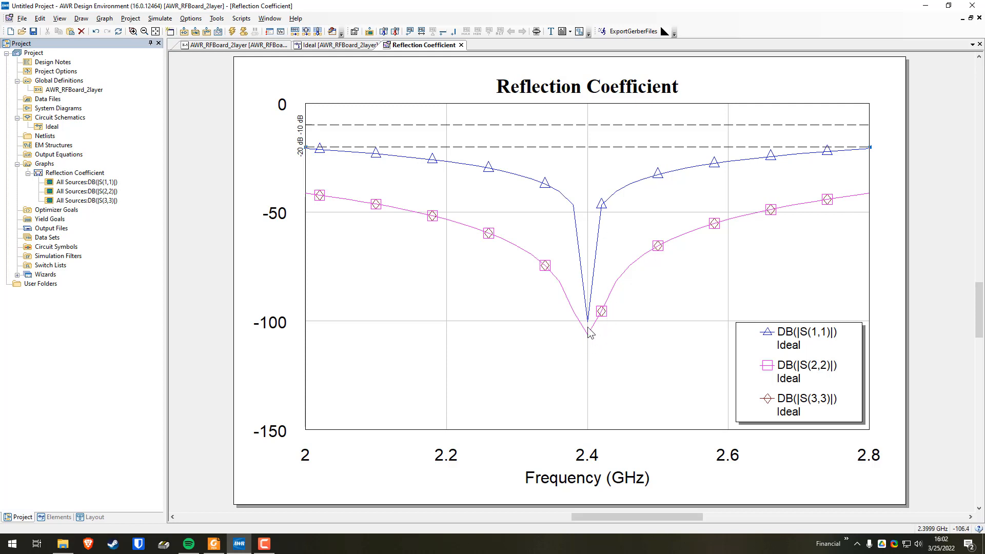
# Create another rectangular graph named Insertion Loss.
pyautogui.moveTo(607, 267)
pyautogui.click(44, 163)
pyautogui.rightClick(44, 163)
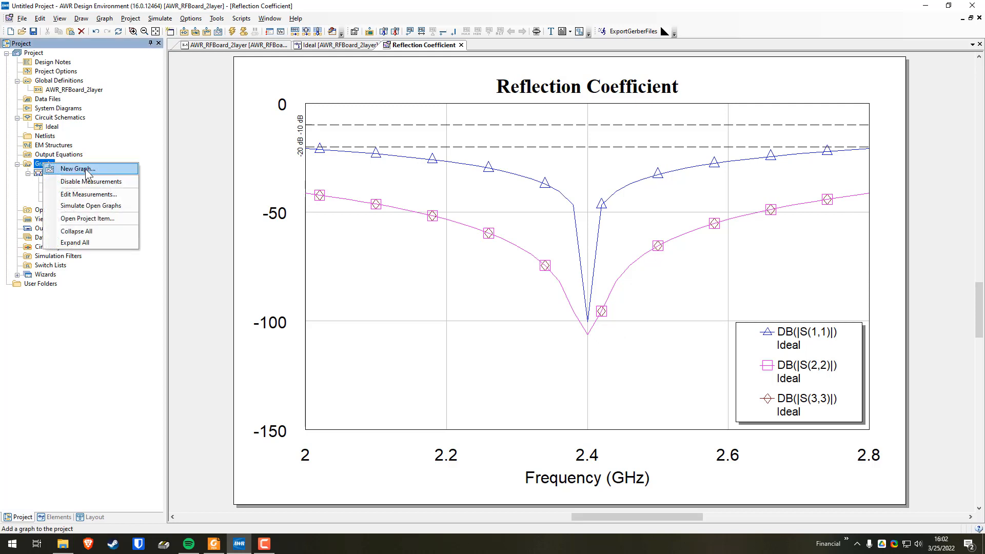
pyautogui.click(87, 170)
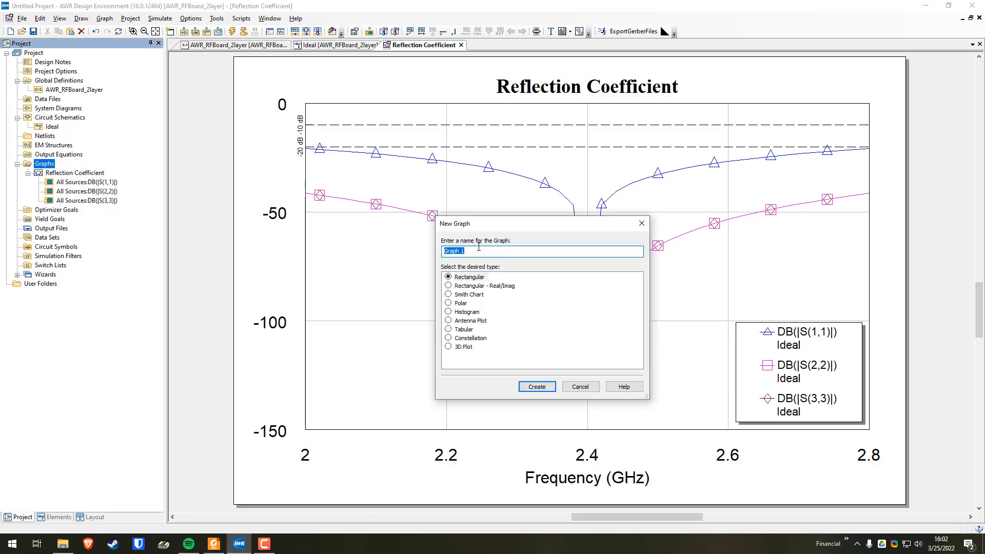
pyautogui.write('Insertion Loss')
pyautogui.click(539, 387)
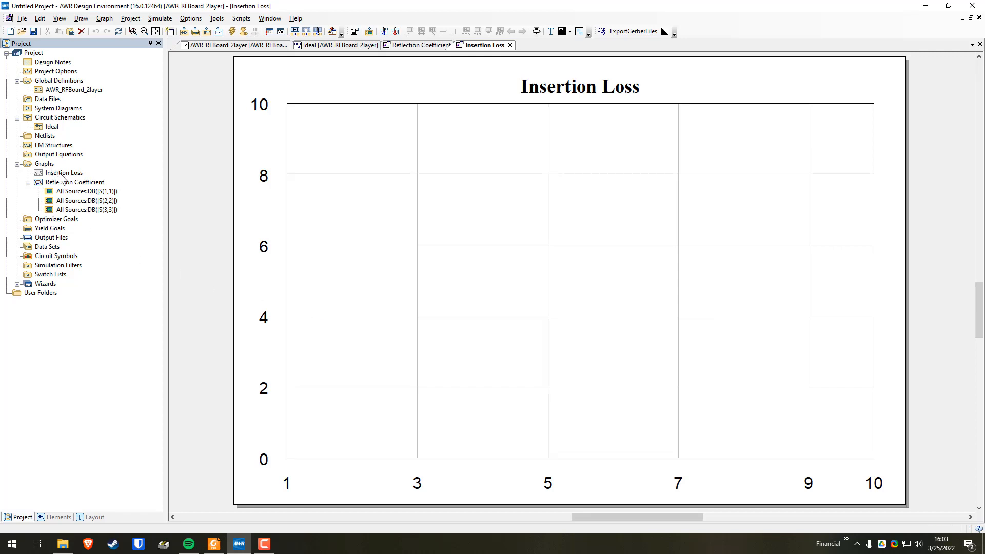
# Add dB magnitude measurements of S(2,1) and S(3,1) to the Insertion Loss graph and run the simulation.
pyautogui.rightClick(60, 173)
pyautogui.click(90, 190)
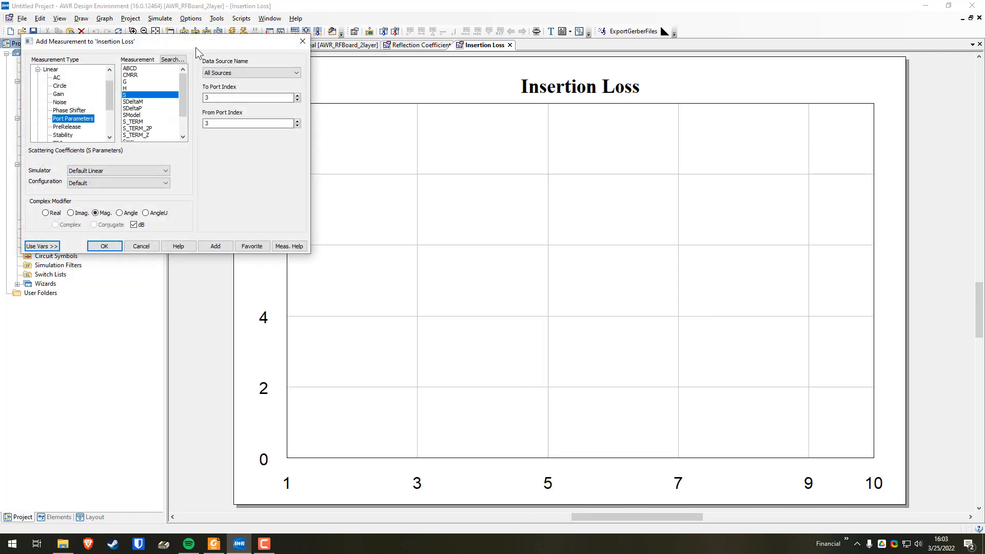
pyautogui.moveTo(195, 47); pyautogui.dragTo(224, 156)
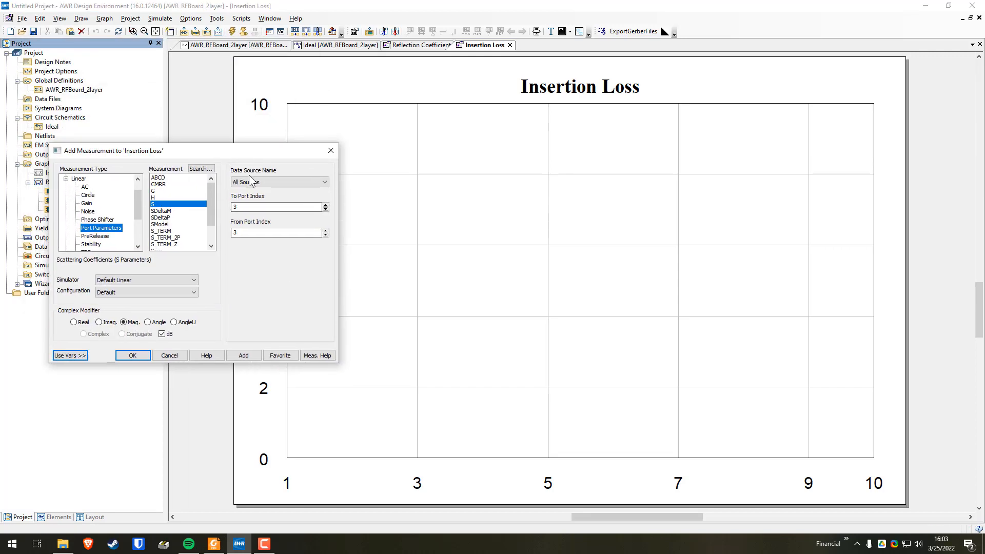
pyautogui.click(326, 209)
pyautogui.doubleClick(326, 235)
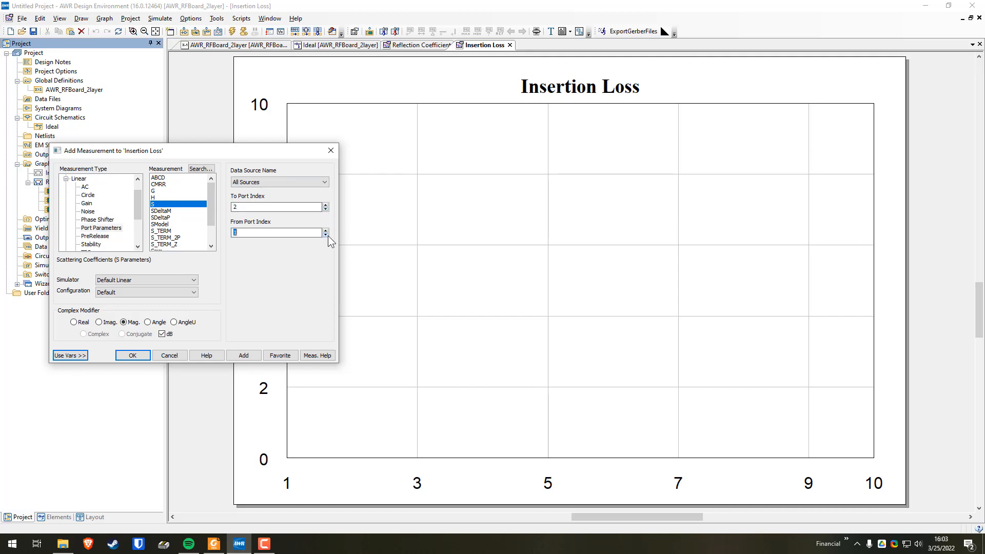
pyautogui.click(242, 355)
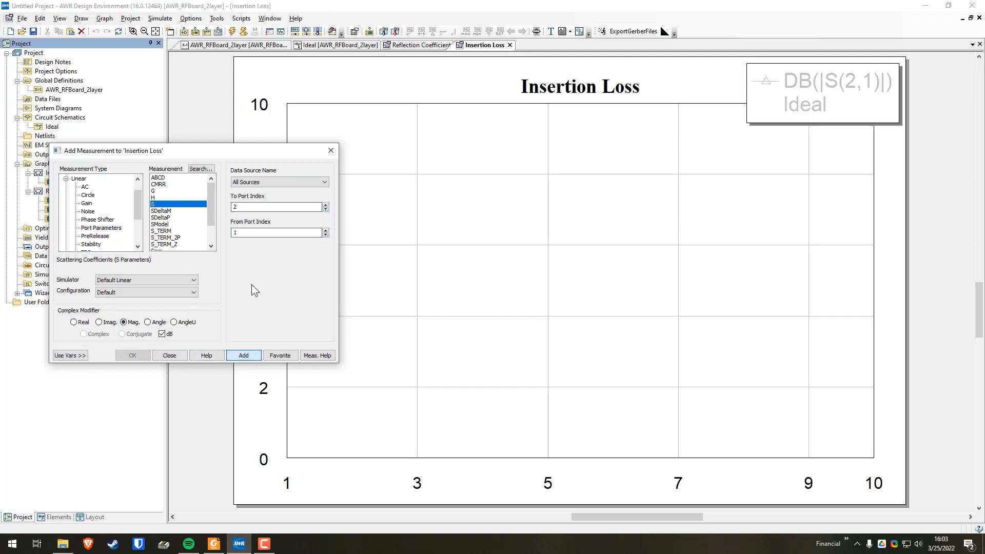
pyautogui.click(326, 204)
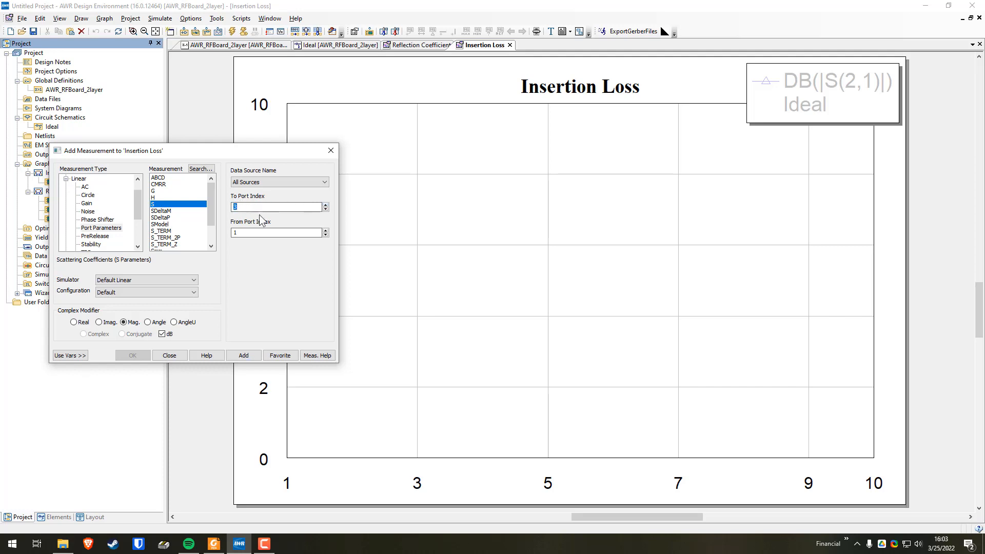
pyautogui.click(243, 356)
pyautogui.click(170, 355)
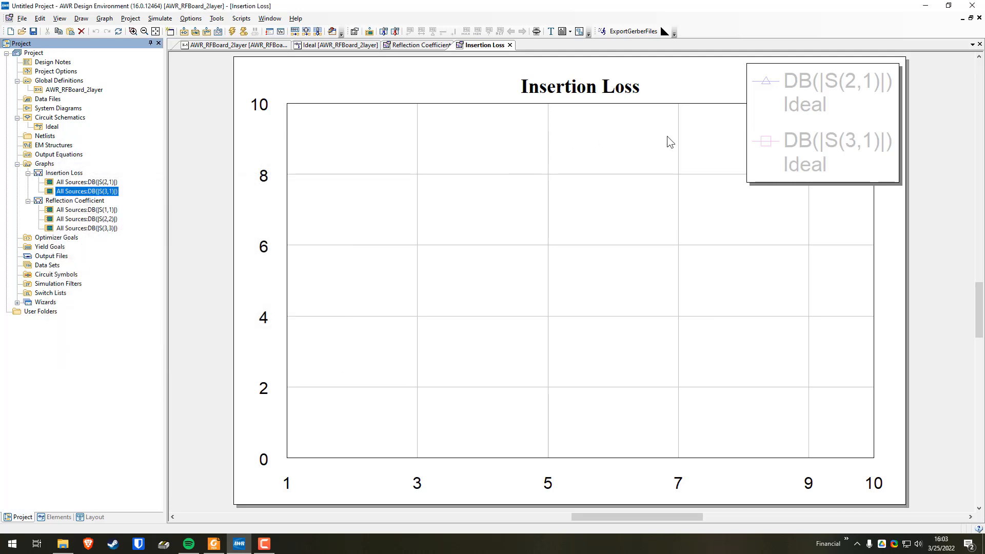
pyautogui.click(233, 31)
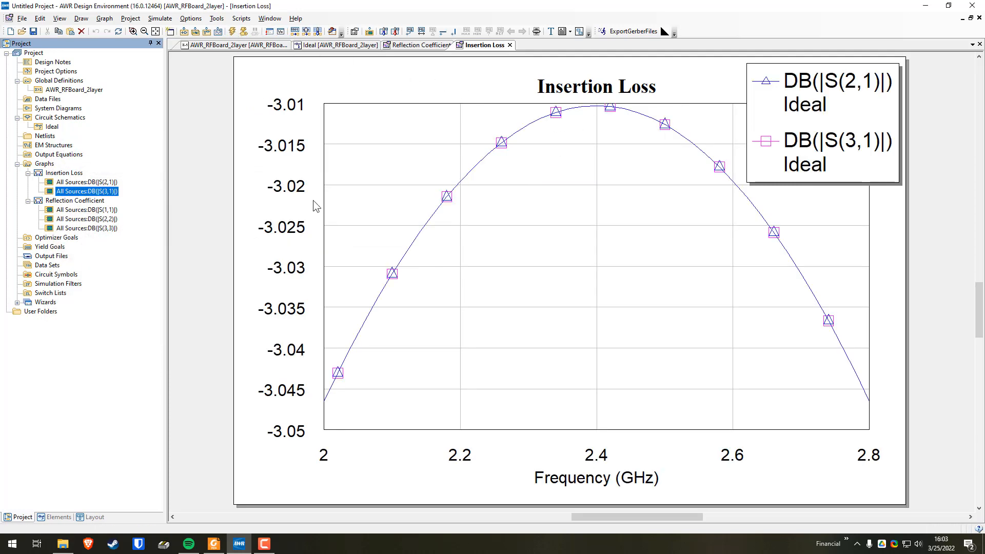
# Set the Insertion Loss graph's vertical axis to run from -10 to 0 dB.
pyautogui.click(285, 109)
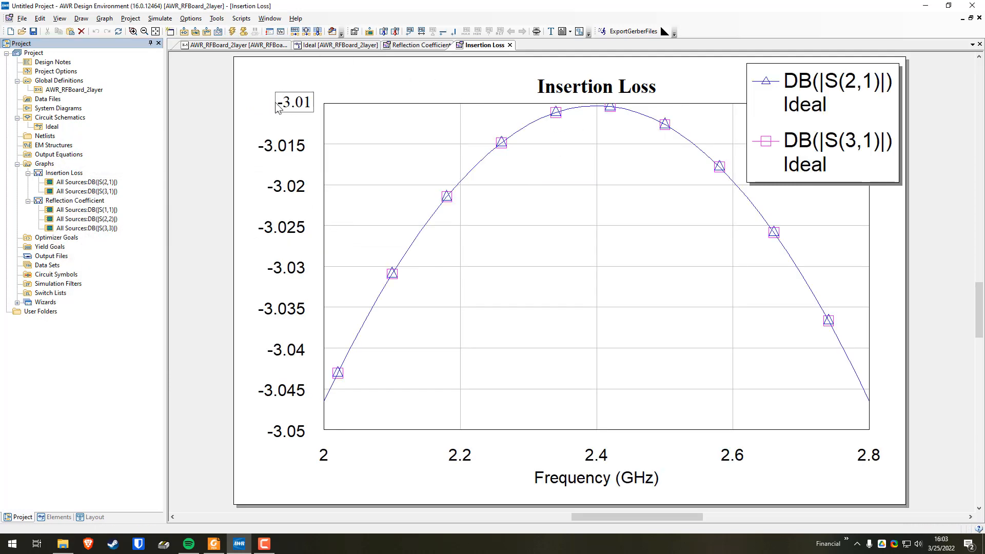
pyautogui.moveTo(275, 105); pyautogui.dragTo(336, 104)
pyautogui.write('0')
pyautogui.press('Return')
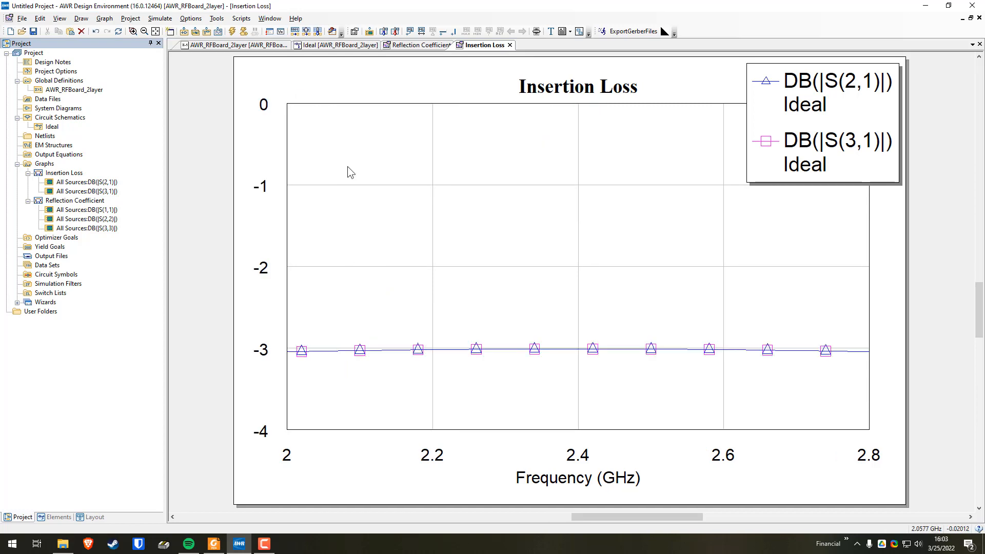
pyautogui.click(267, 430)
pyautogui.press('BackSpace')
pyautogui.write('10')
pyautogui.press('Return')
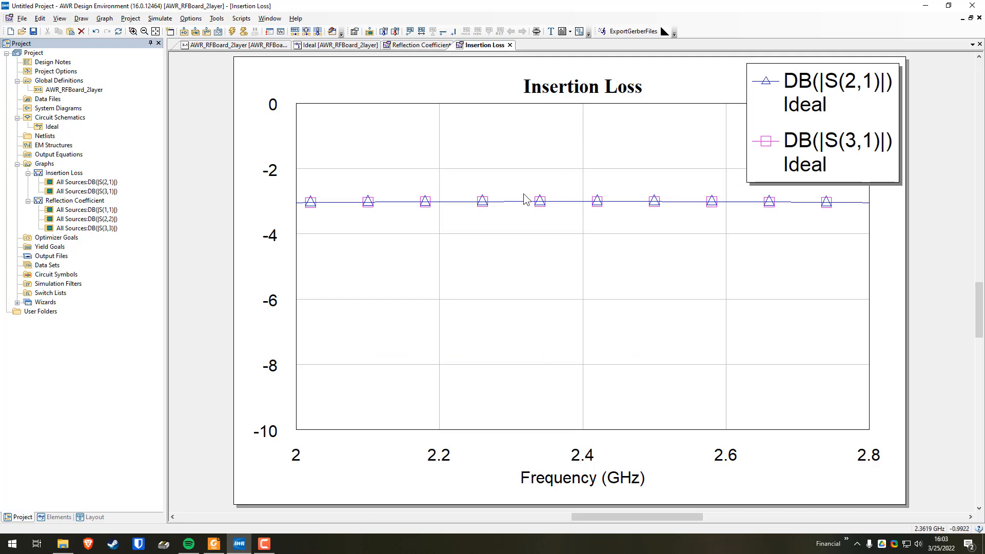
# Trace the S(2,1) curve on the Insertion Loss graph to read its values at 2.4 GHz and 2.8 GHz.
pyautogui.moveTo(405, 203); pyautogui.dragTo(584, 210)
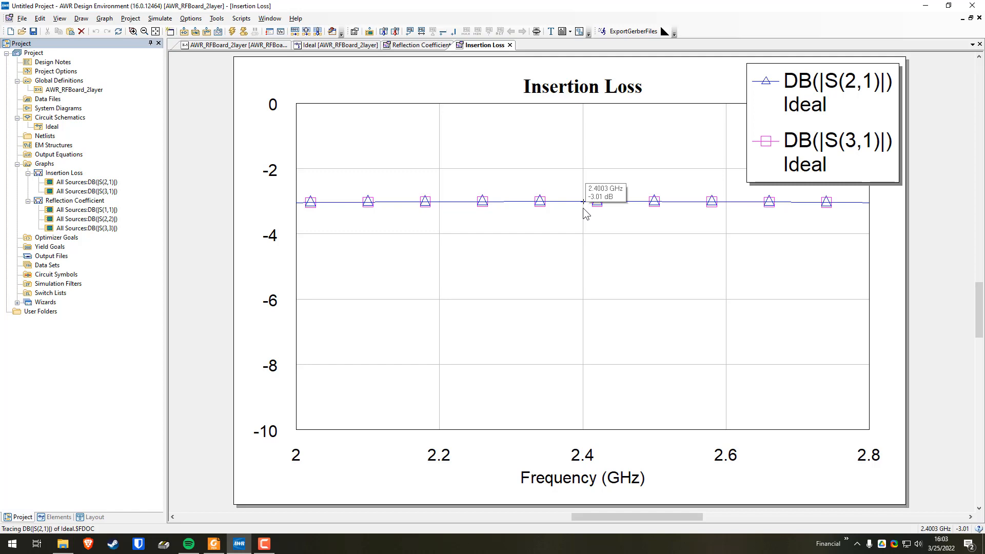
pyautogui.moveTo(583, 207)
pyautogui.mouseDown()
pyautogui.moveTo(291, 219)
pyautogui.moveTo(763, 209)
pyautogui.moveTo(875, 218)
pyautogui.mouseUp()
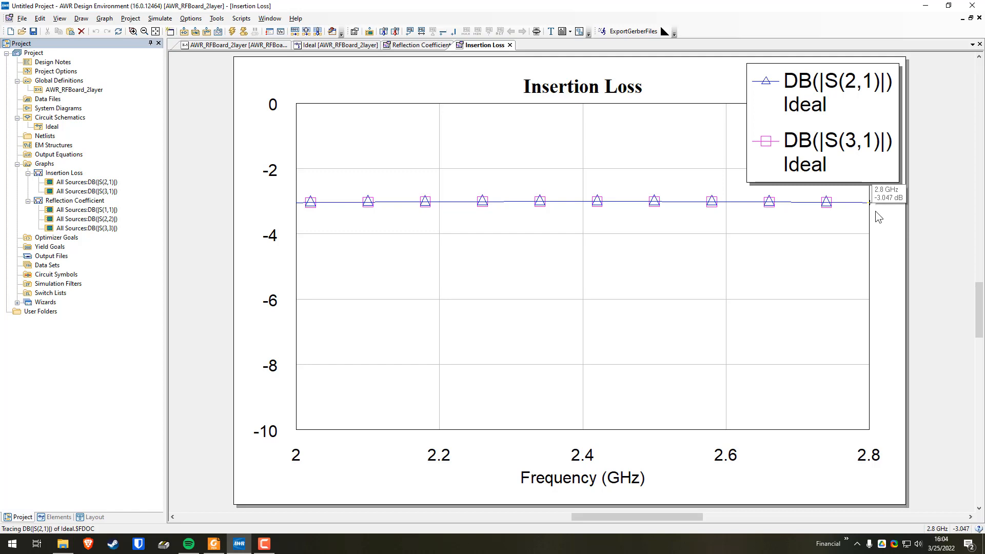
pyautogui.moveTo(876, 212); pyautogui.dragTo(876, 212)
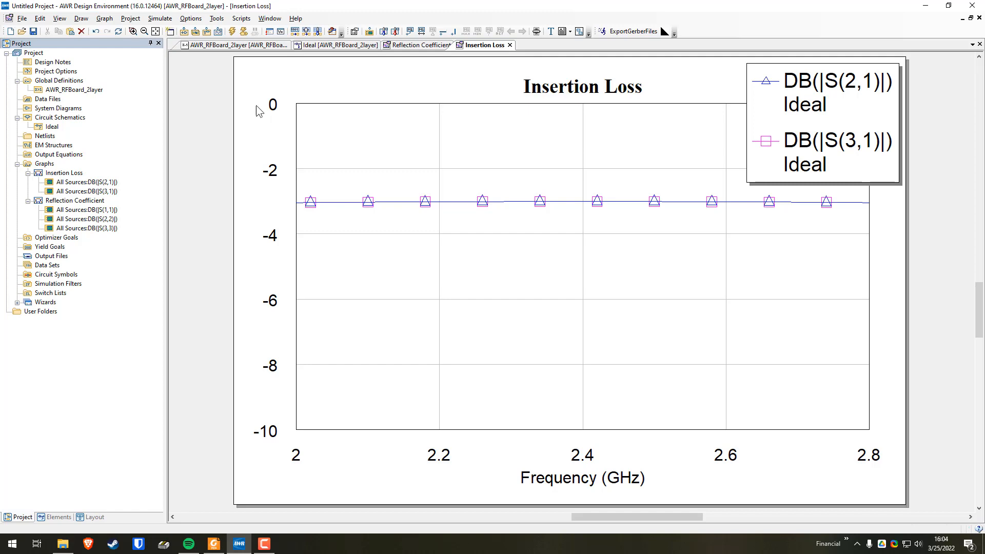
# Create a new circuit schematic named Microstrip.
pyautogui.rightClick(73, 118)
pyautogui.click(113, 137)
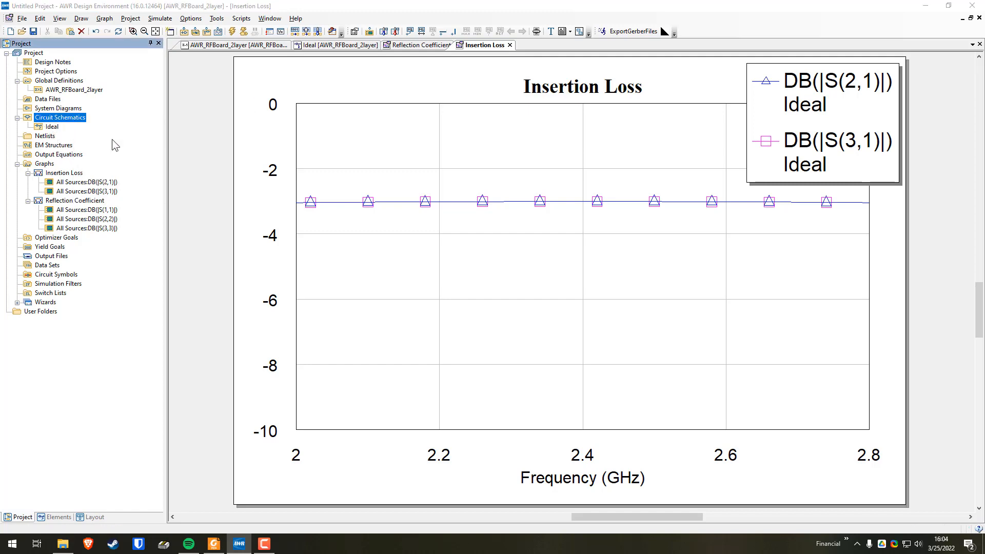
pyautogui.write('Microstrip')
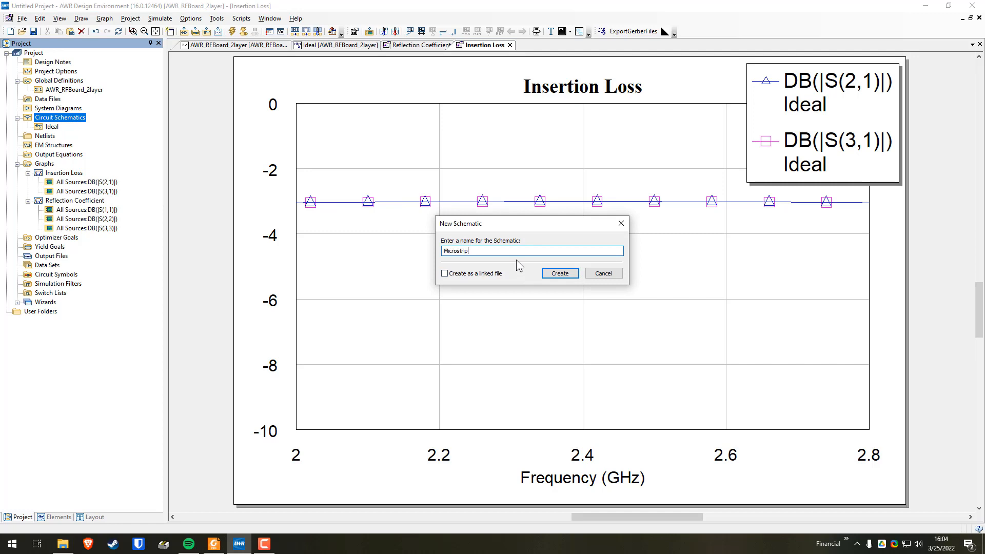
pyautogui.press('Return')
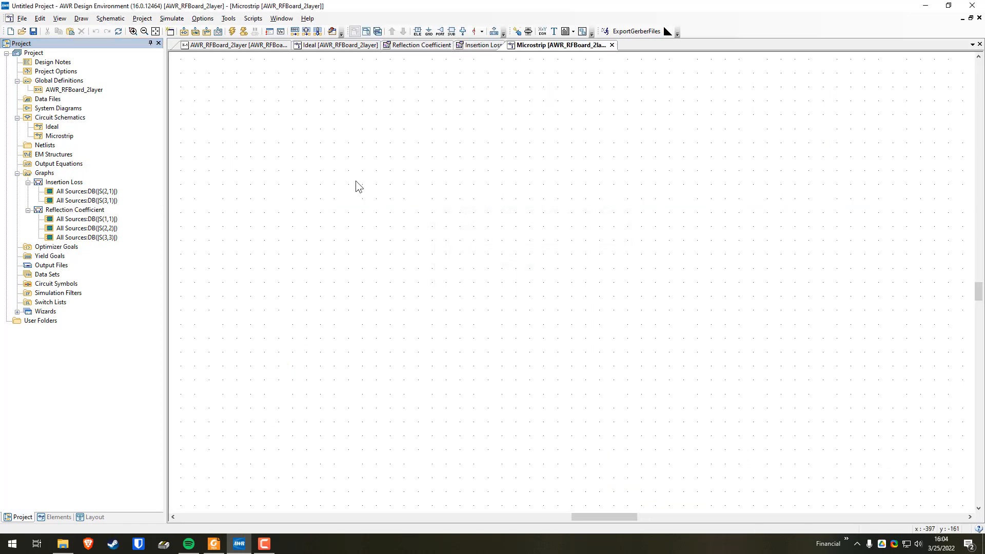
# Add an MLIN closed-form microstrip line to the Microstrip schematic.
pyautogui.click(418, 32)
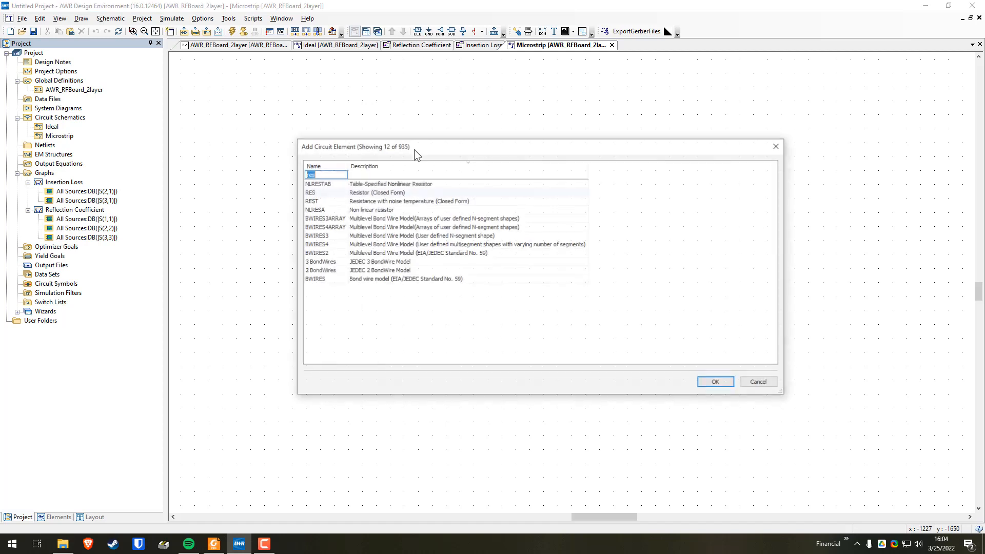
pyautogui.write('mlin')
pyautogui.click(416, 192)
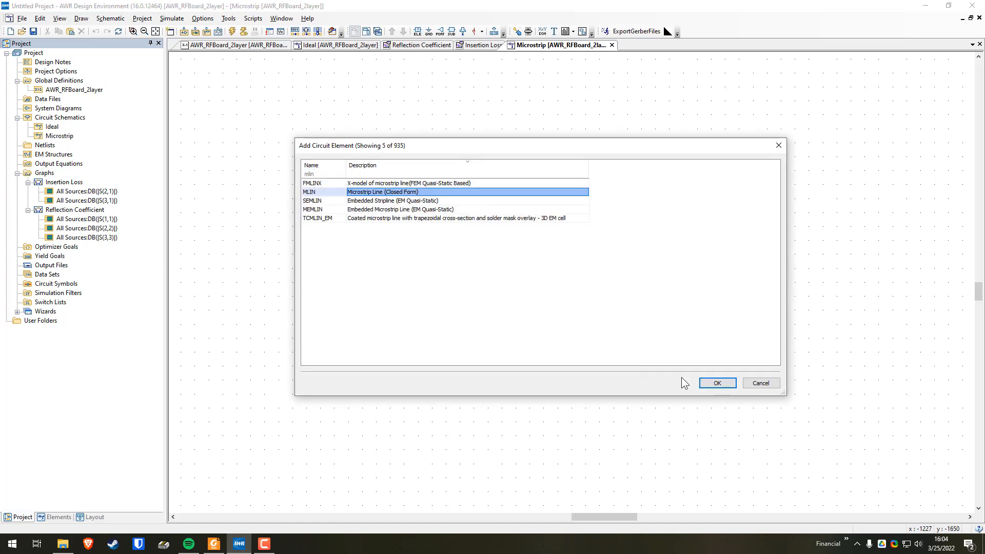
pyautogui.click(718, 383)
pyautogui.click(289, 284)
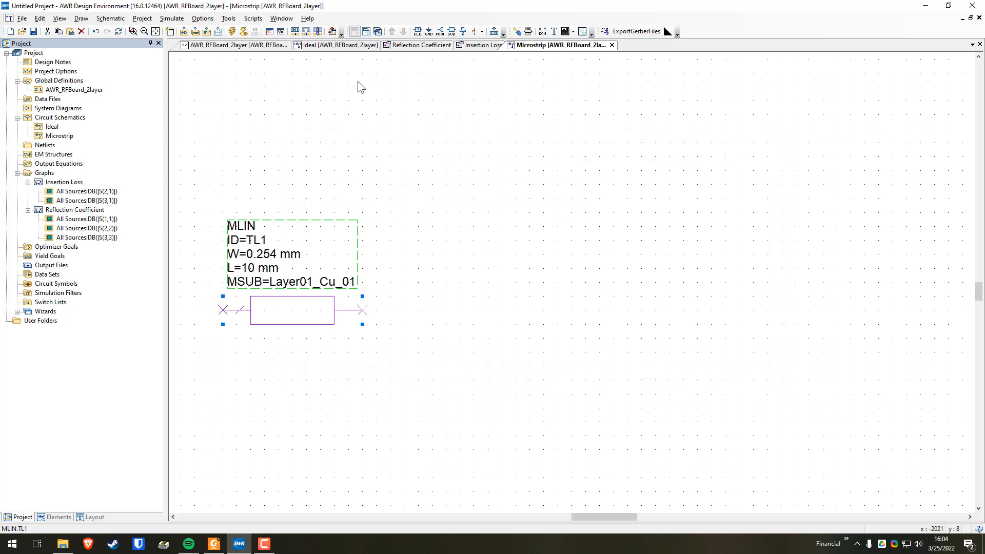
# Add an MTEE closed-form microstrip tee beside the MLIN, rotated so port 3 faces the line, and reposition its parameter text.
pyautogui.click(416, 31)
pyautogui.write('mtee')
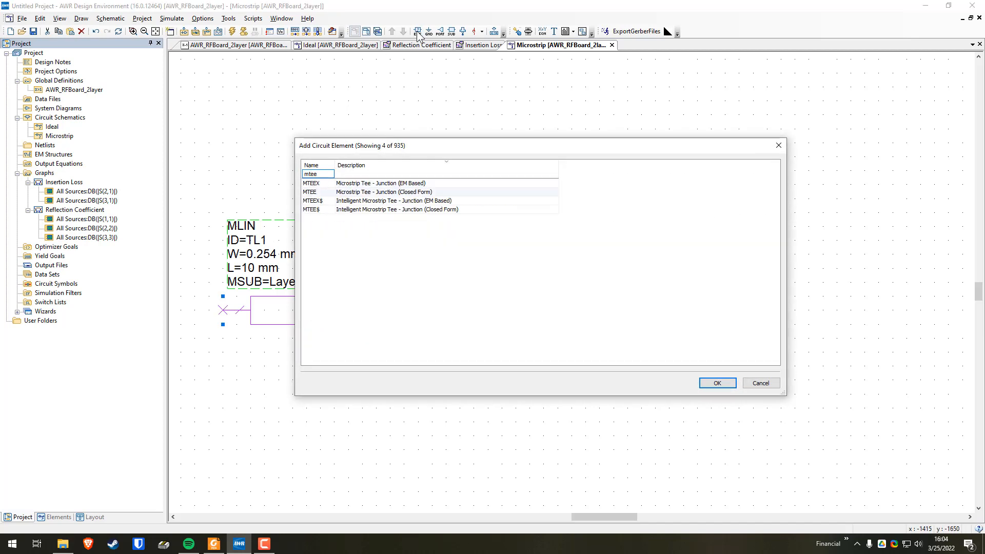
pyautogui.click(395, 192)
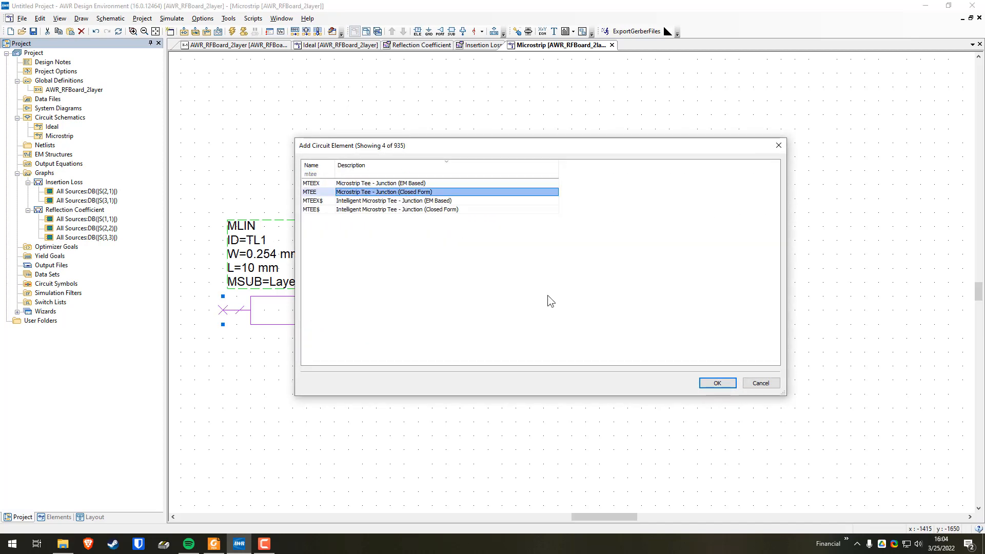
pyautogui.click(717, 383)
pyautogui.rightClick(490, 287)
pyautogui.rightClick(457, 306)
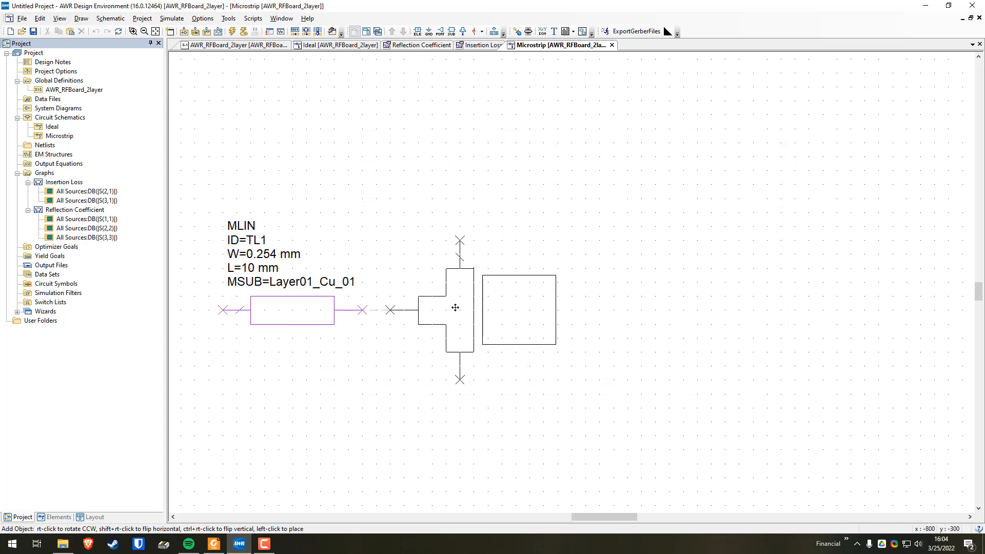
pyautogui.click(459, 309)
pyautogui.click(504, 318)
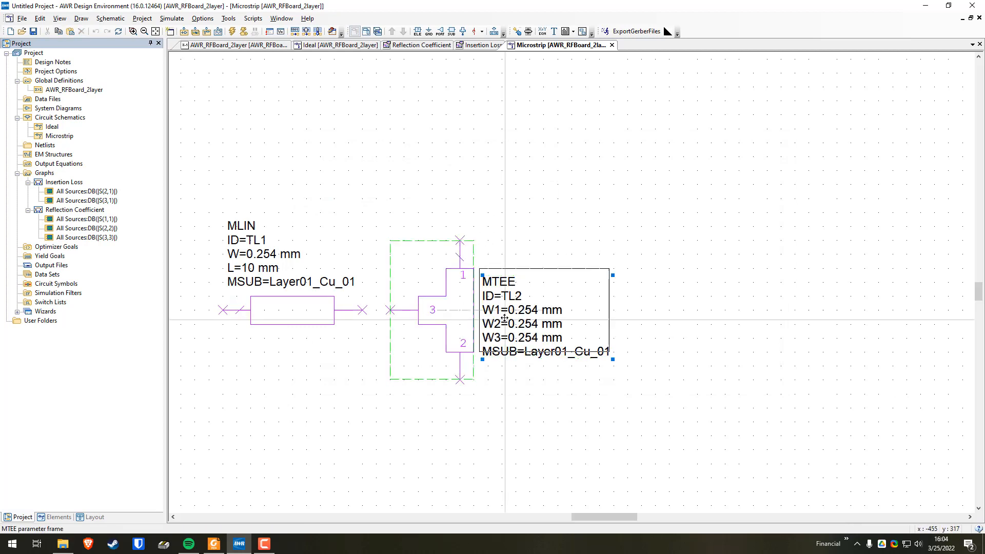
pyautogui.click(474, 179)
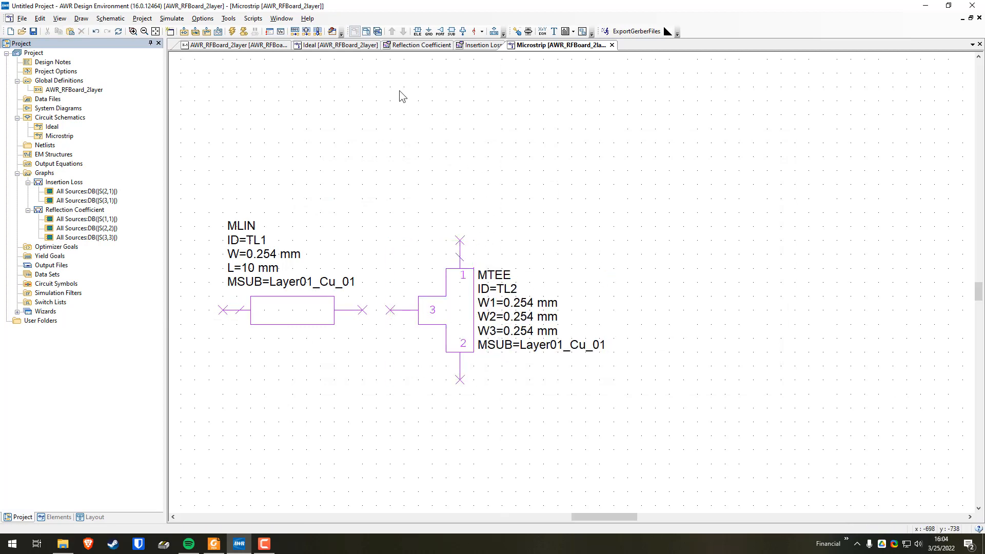
# Add an MBEND90X mitered 90-degree microstrip bend above the tee and move its parameter text clear of the symbol.
pyautogui.click(417, 31)
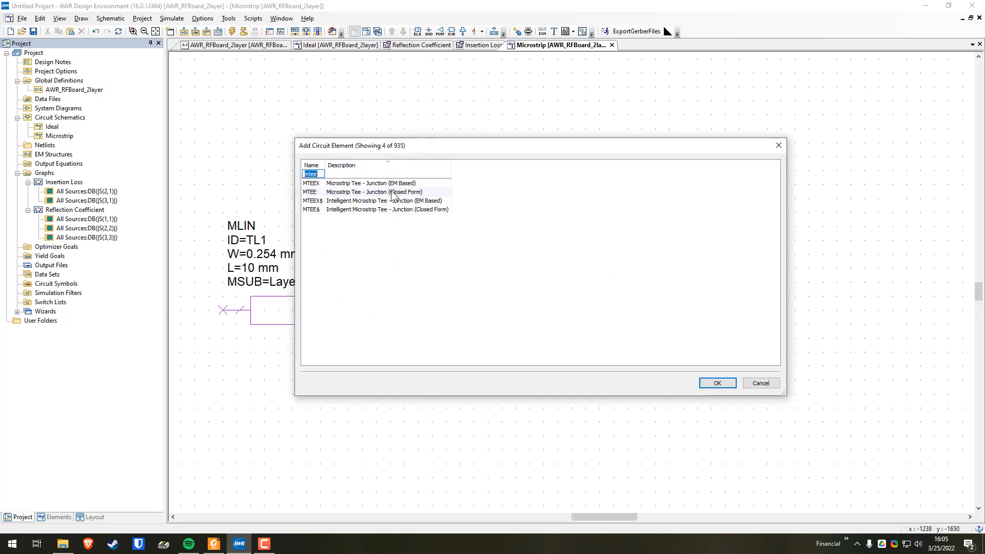
pyautogui.write('mbend')
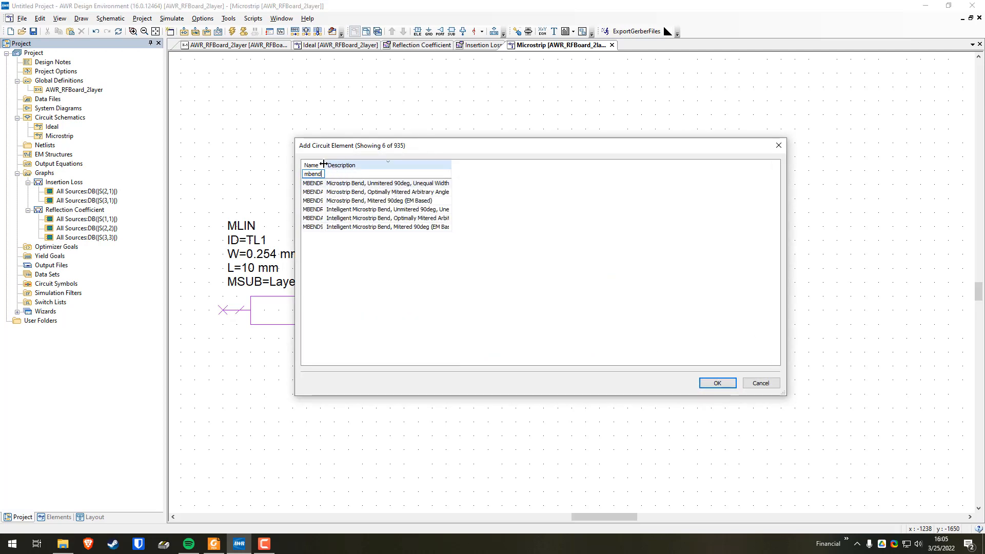
pyautogui.moveTo(324, 164); pyautogui.dragTo(363, 169)
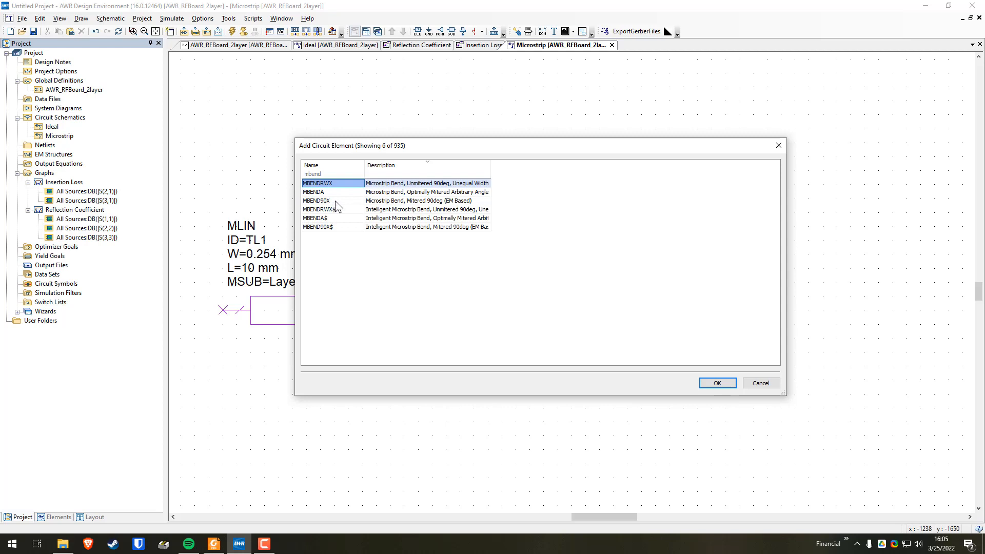
pyautogui.click(335, 201)
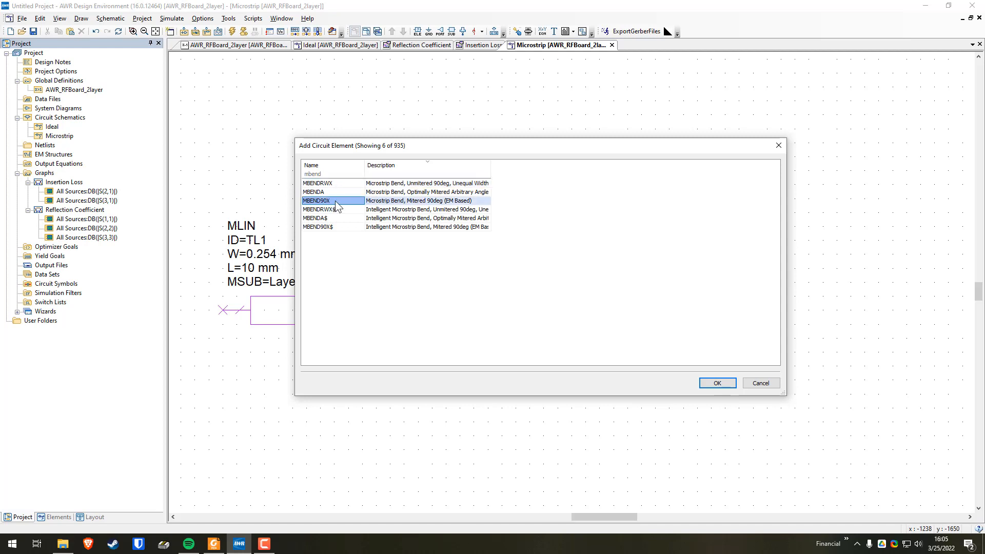
pyautogui.click(717, 384)
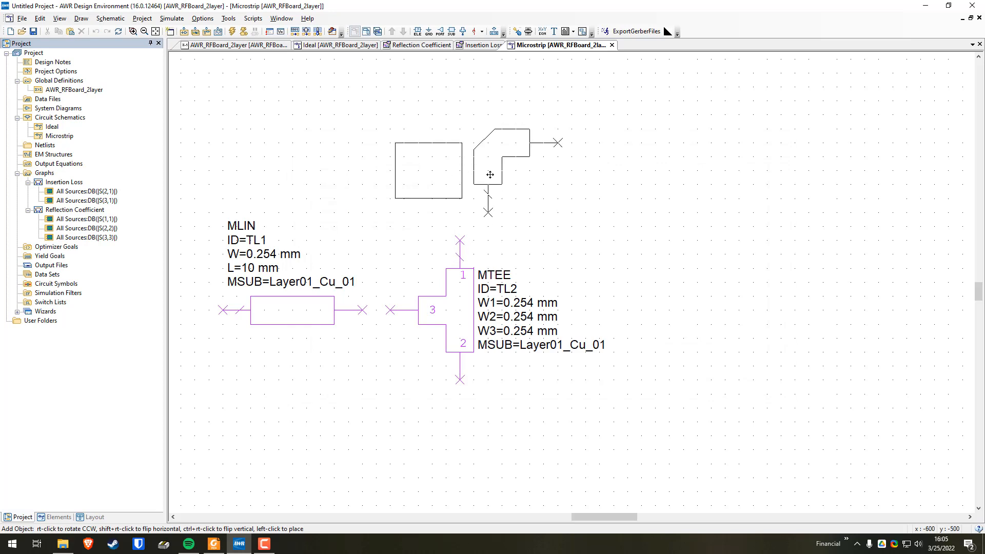
pyautogui.click(465, 148)
pyautogui.click(373, 156)
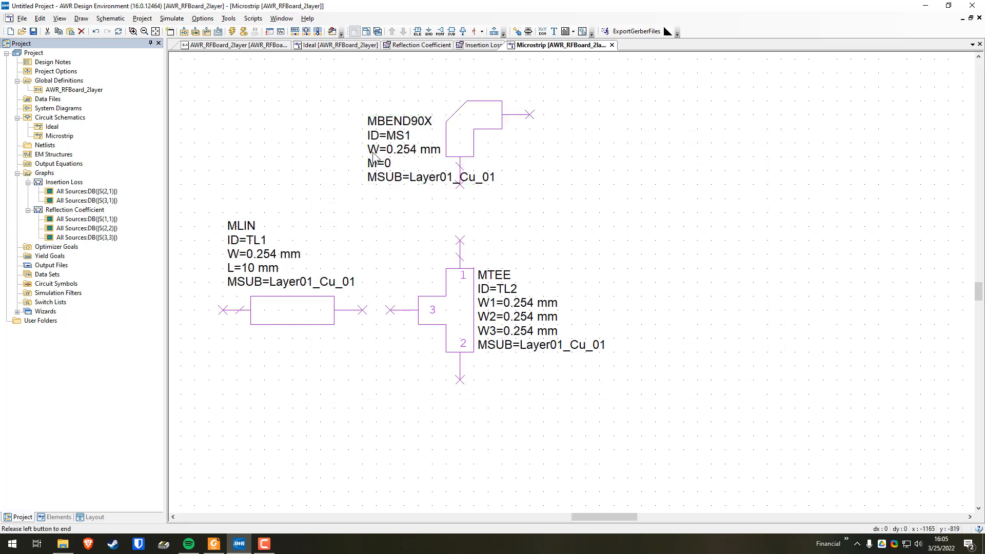
pyautogui.moveTo(373, 155); pyautogui.dragTo(302, 101)
pyautogui.scroll(-1, 547, 217)
pyautogui.scroll(1, 548, 218)
pyautogui.scroll(-2, 584, 224)
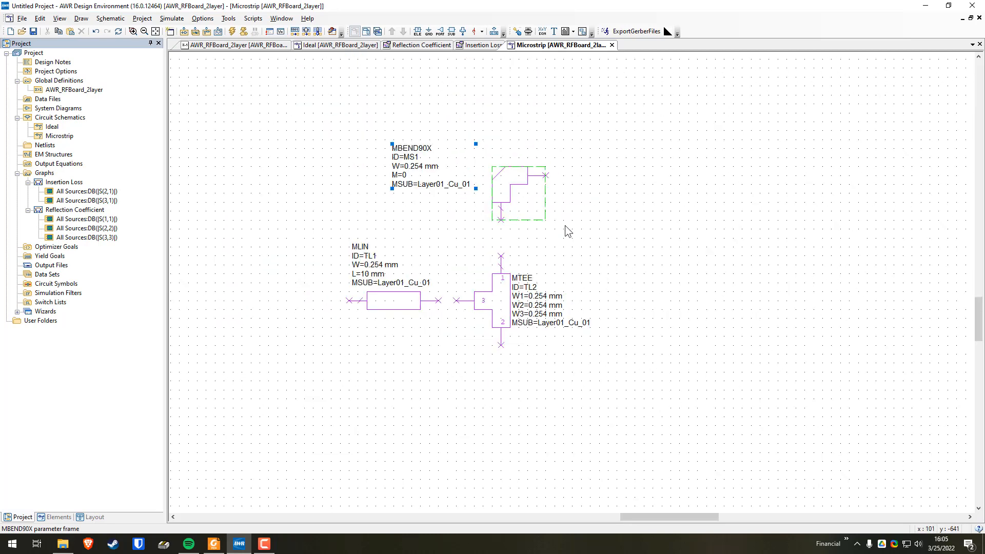
# Add a vertical RES closed-form resistor on the far side of the tee from the MLIN and shift the tee's parameter text slightly away.
pyautogui.click(565, 227)
pyautogui.hotkey('ctrl', 'l')
pyautogui.write('re')
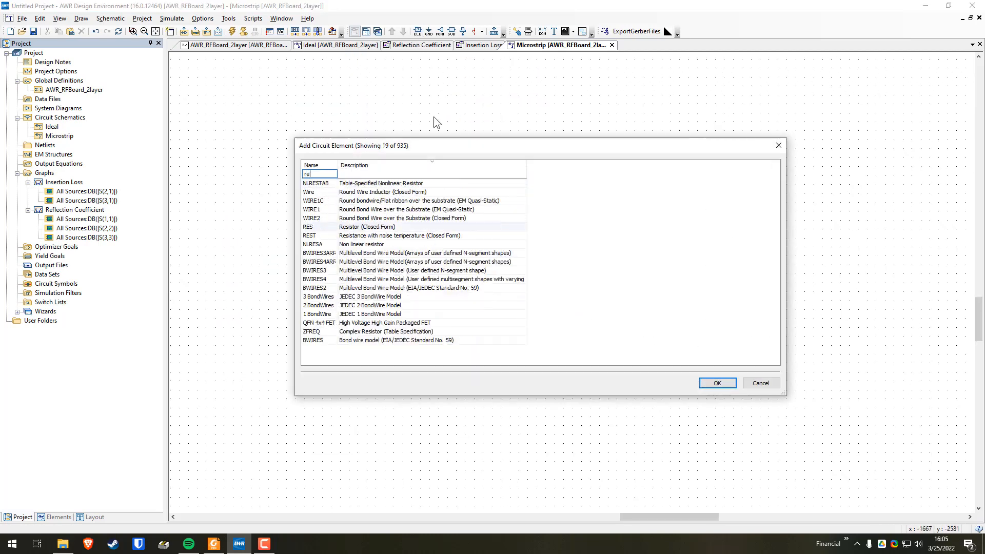
pyautogui.write('s')
pyautogui.click(370, 192)
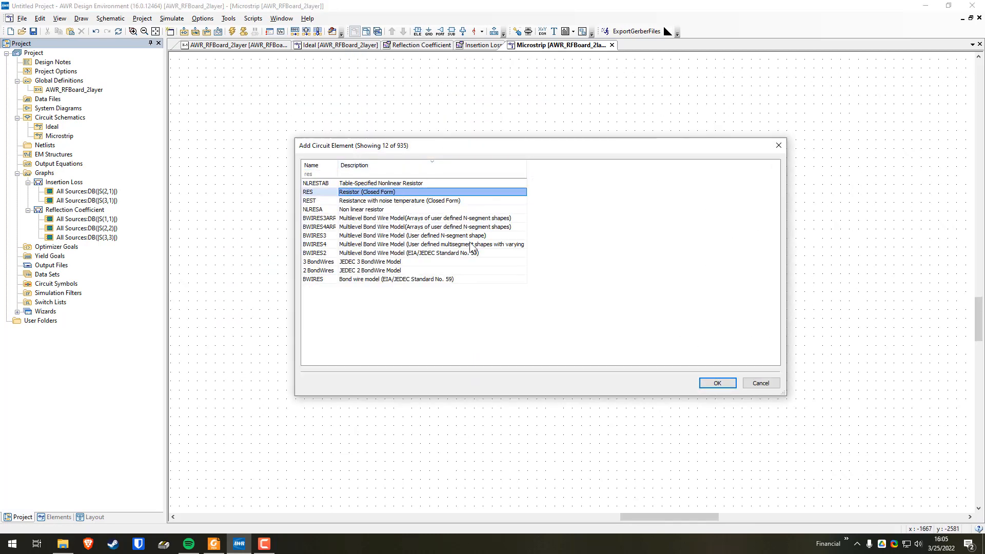
pyautogui.click(716, 383)
pyautogui.rightClick(636, 256)
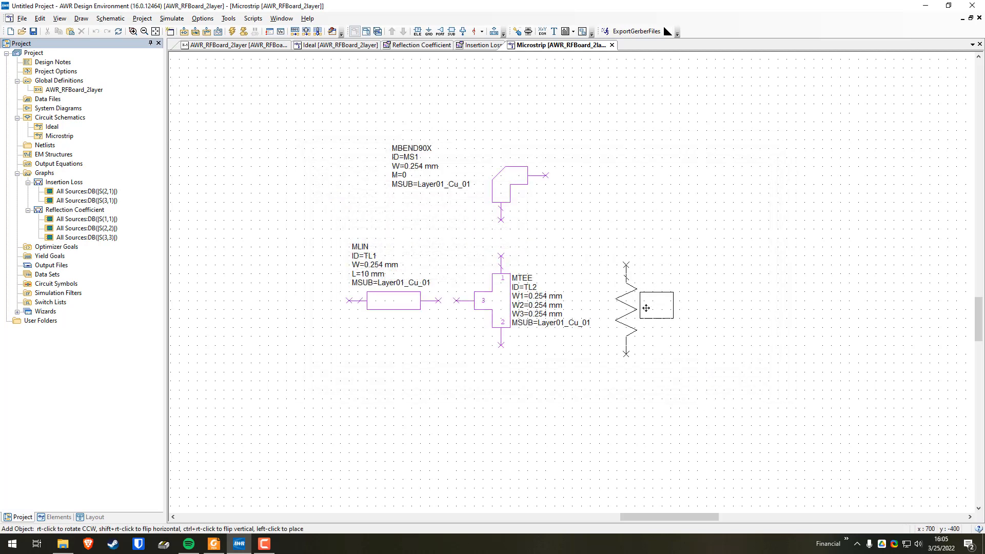
pyautogui.click(645, 299)
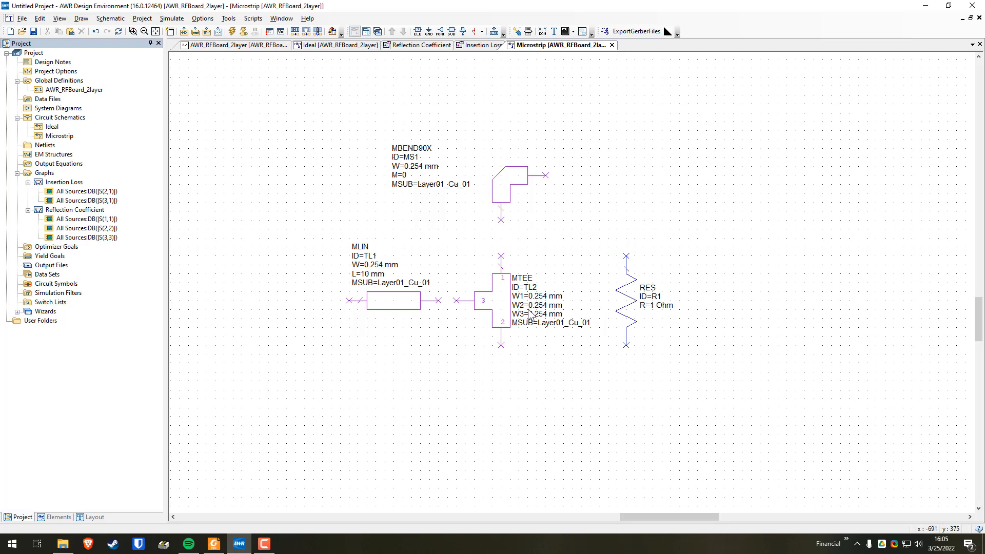
pyautogui.moveTo(526, 314); pyautogui.dragTo(530, 314)
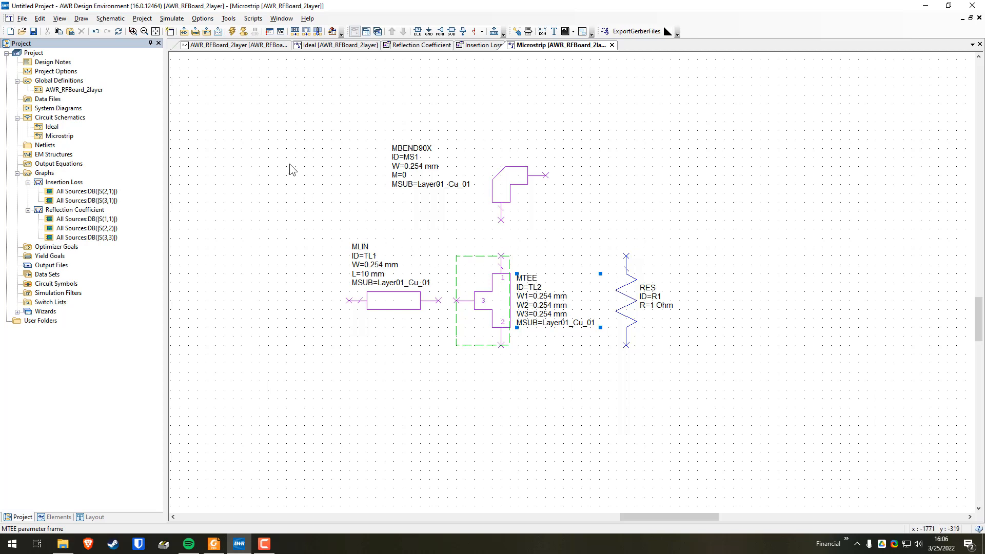
# Open the TXLINE calculator, view its microstrip settings over the schematic, and minimize it.
pyautogui.click(229, 19)
pyautogui.click(241, 30)
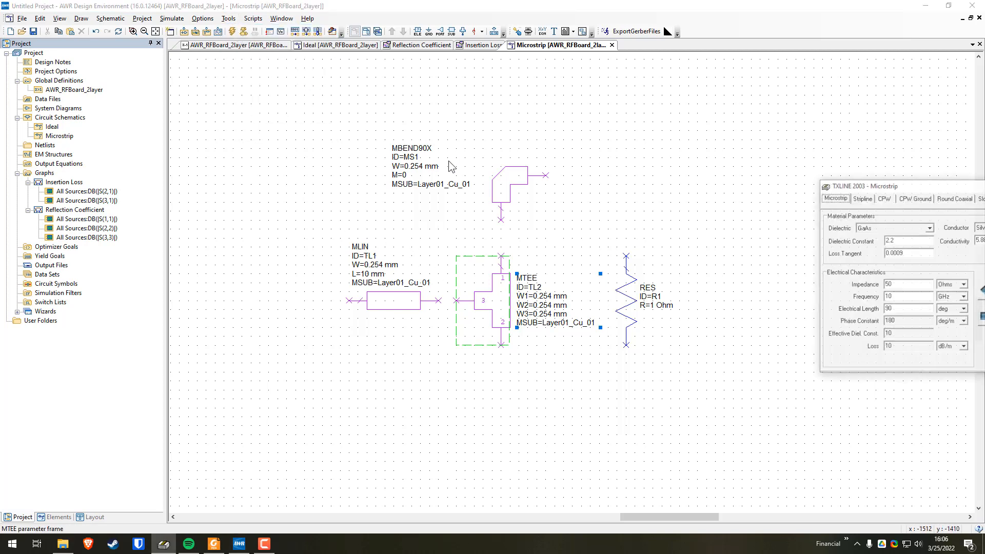
pyautogui.moveTo(884, 189); pyautogui.dragTo(475, 193)
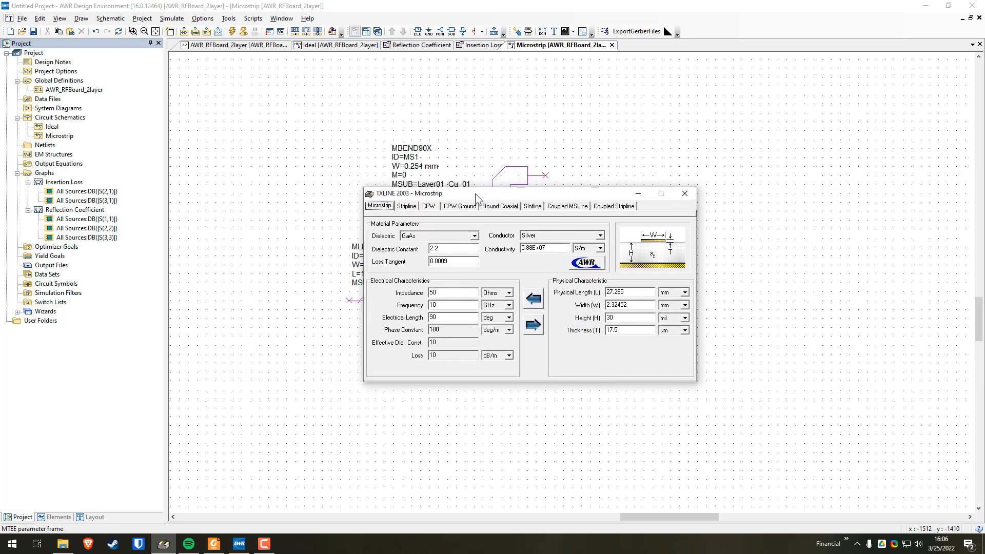
pyautogui.click(641, 195)
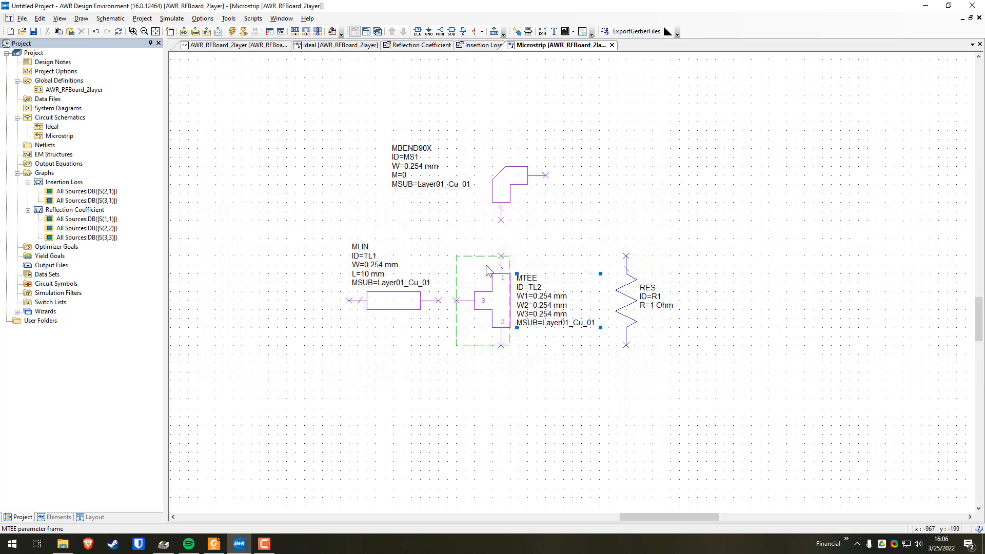
# Inspect the MLIN's physical and electrical parameters in the Synthesize transmission line calculator and leave it without applying changes.
pyautogui.rightClick(403, 303)
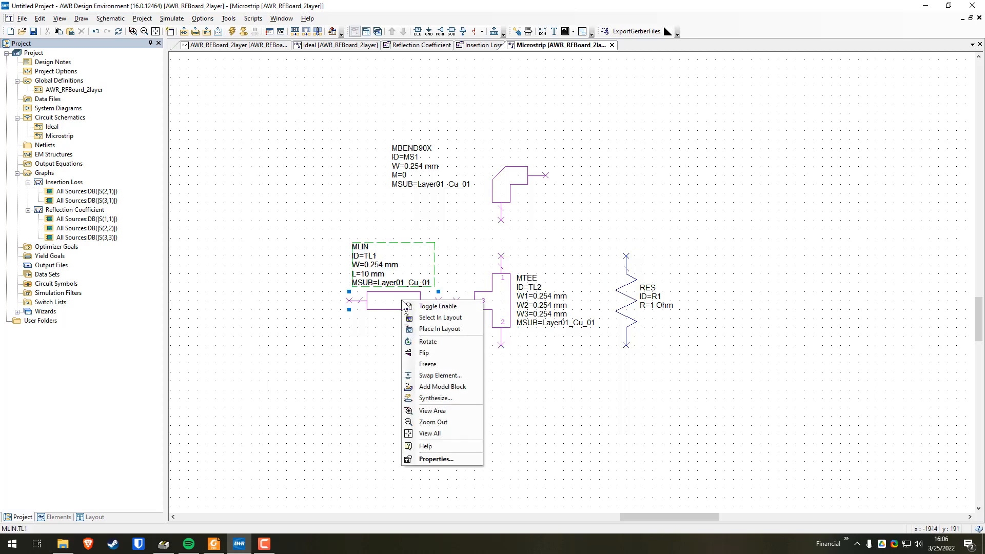
pyautogui.click(449, 396)
pyautogui.scroll(-1, 700, 274)
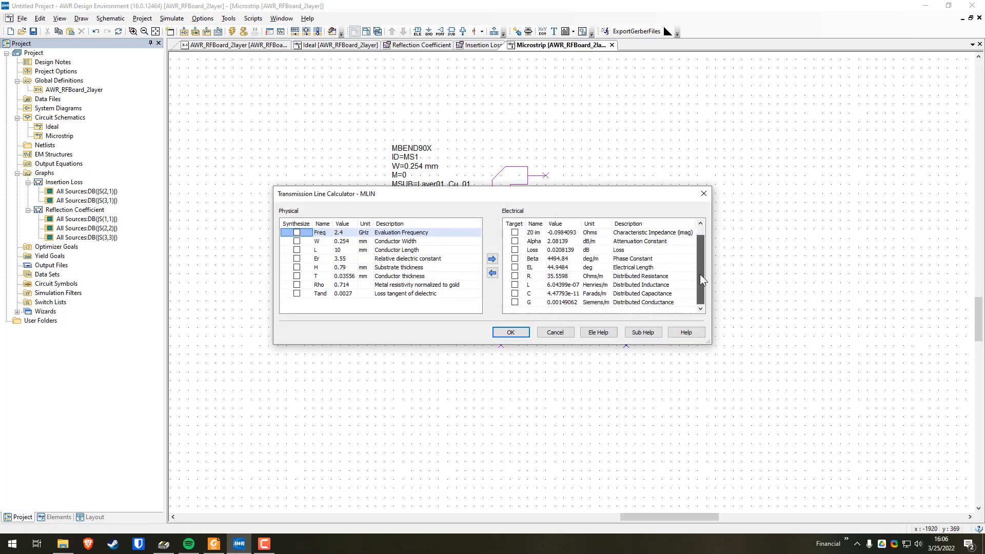
pyautogui.click(556, 333)
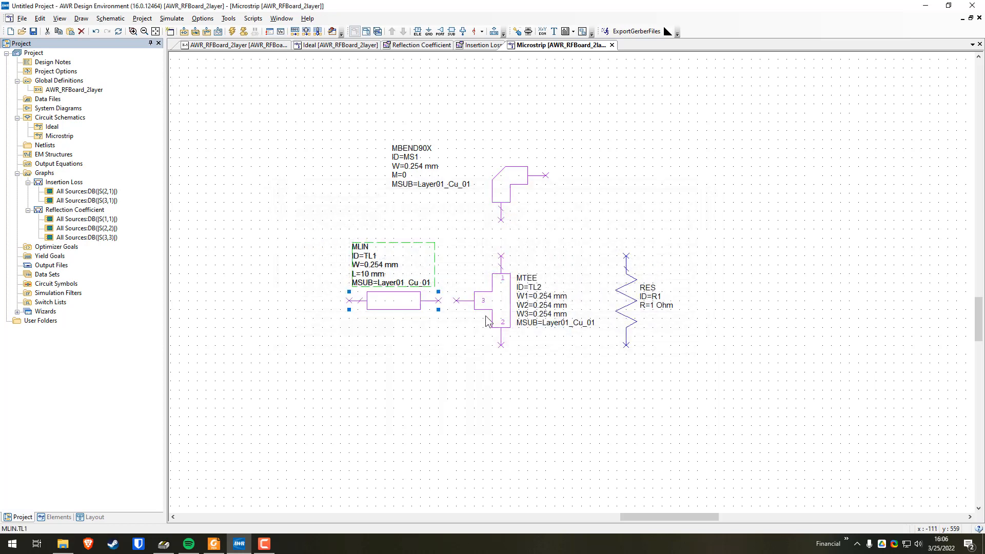
# Open the MLIN's Synthesize calculator, enlarge it, and mark W and L for synthesis with Z0 re, Z0 im and EL as targets.
pyautogui.rightClick(393, 303)
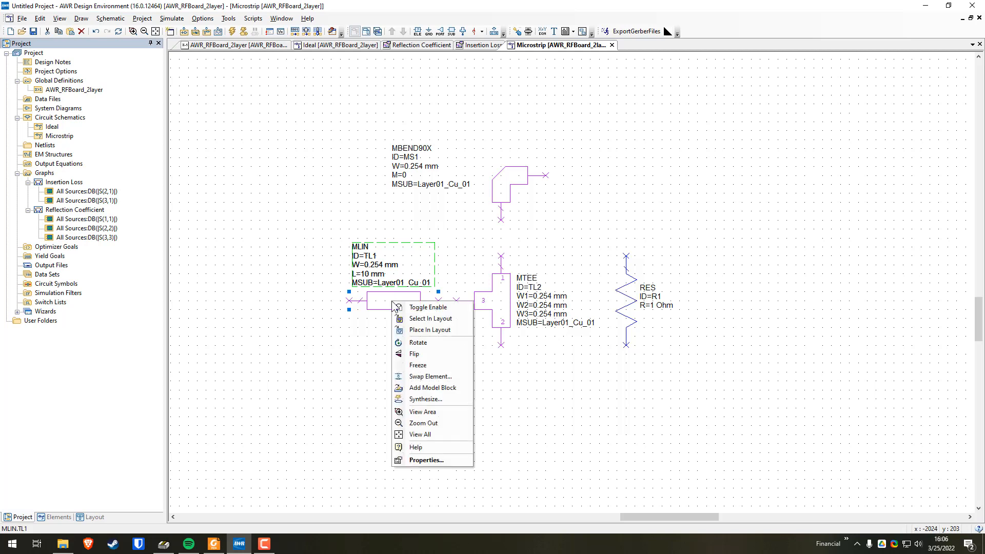
pyautogui.click(424, 399)
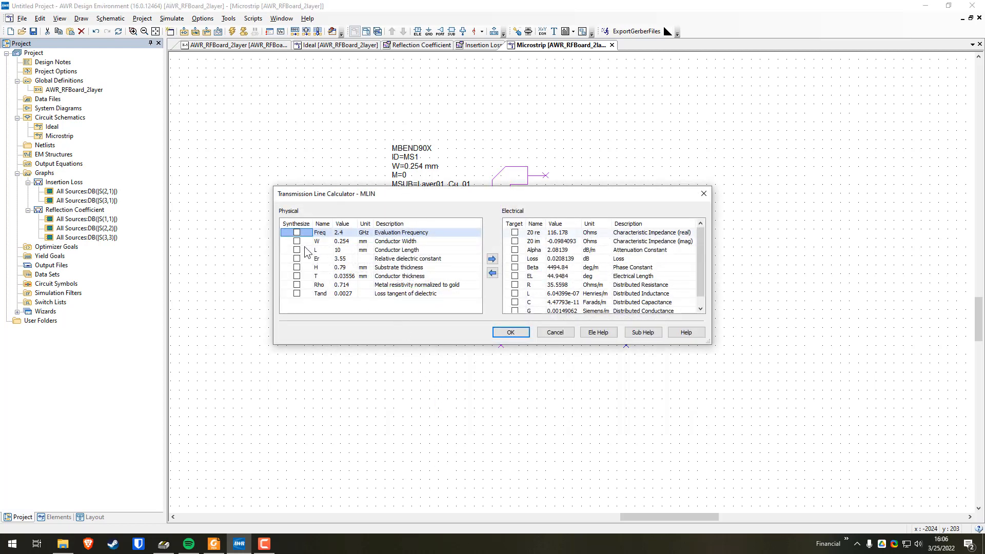
pyautogui.moveTo(554, 195); pyautogui.dragTo(556, 211)
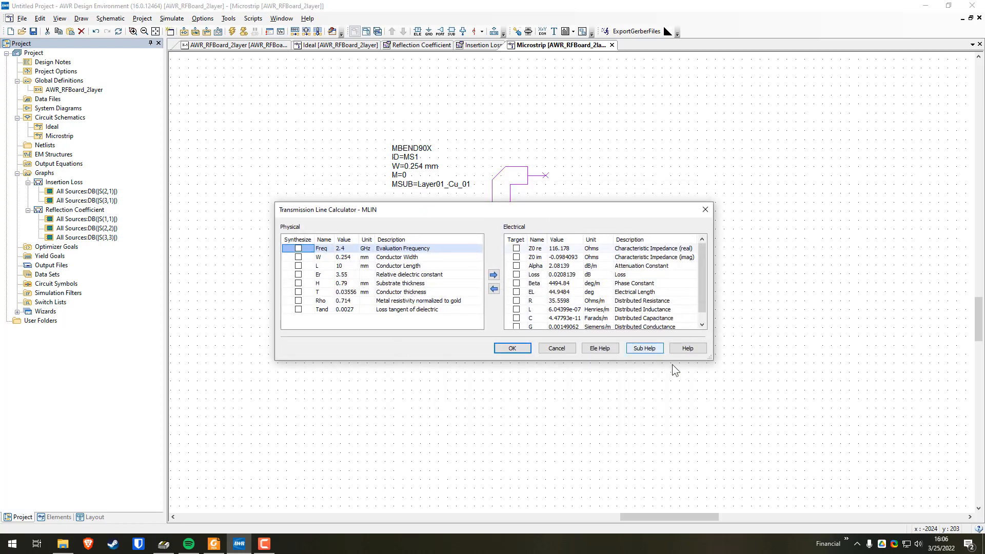
pyautogui.moveTo(704, 360); pyautogui.dragTo(703, 392)
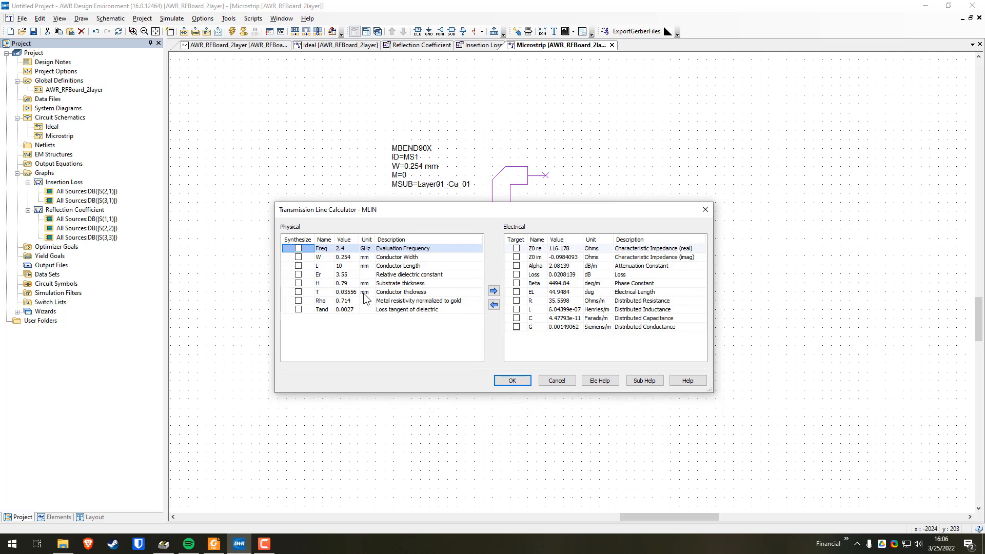
pyautogui.click(298, 257)
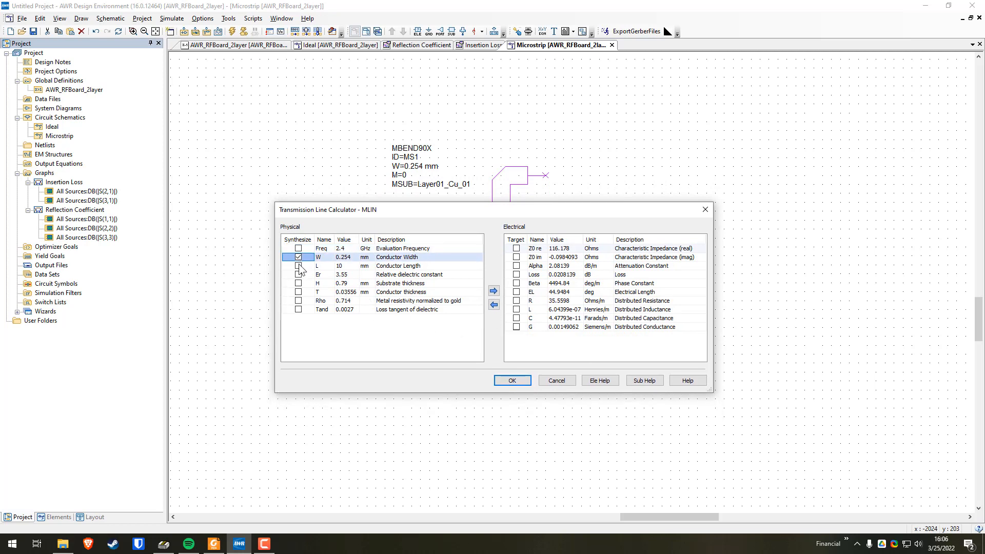
pyautogui.click(298, 266)
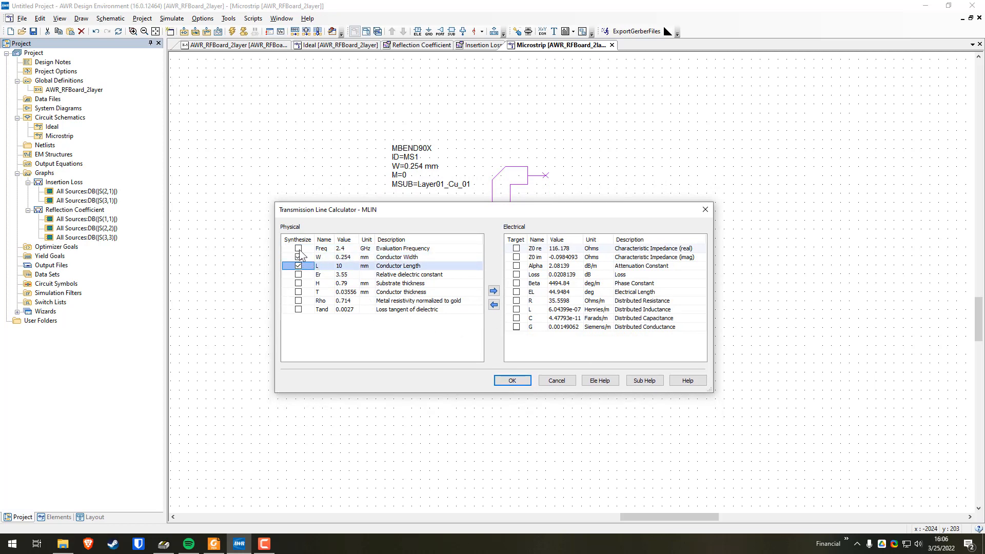
pyautogui.click(517, 250)
pyautogui.click(517, 257)
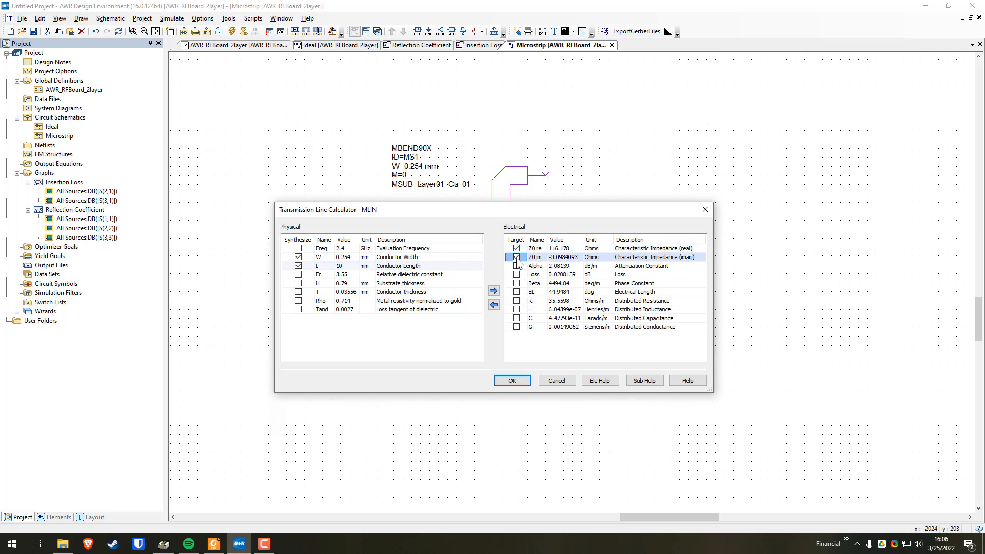
pyautogui.click(516, 292)
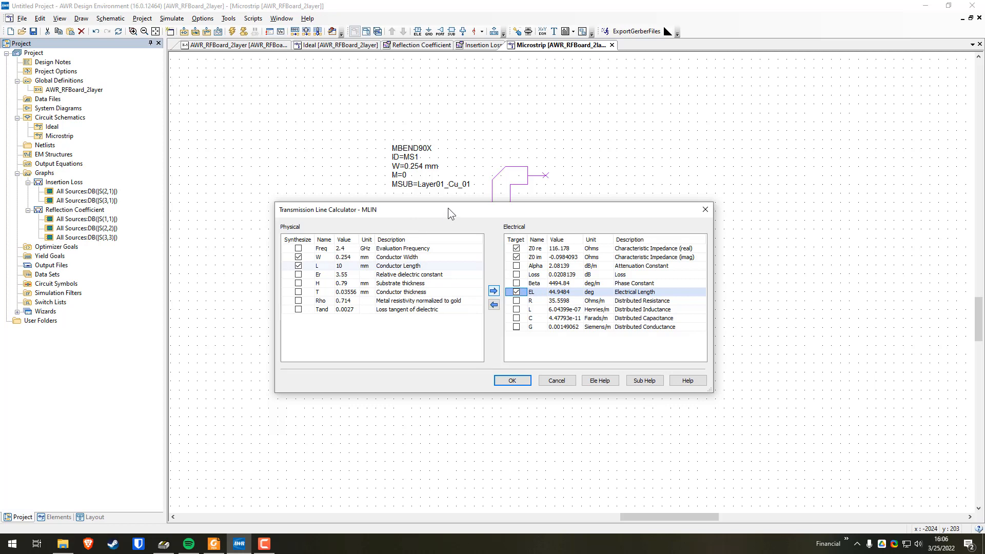
# Try to apply a 50 ohm real impedance, 0 imaginary impedance and 180 degree electrical length to the MLIN, and check its element properties.
pyautogui.moveTo(448, 208); pyautogui.dragTo(454, 219)
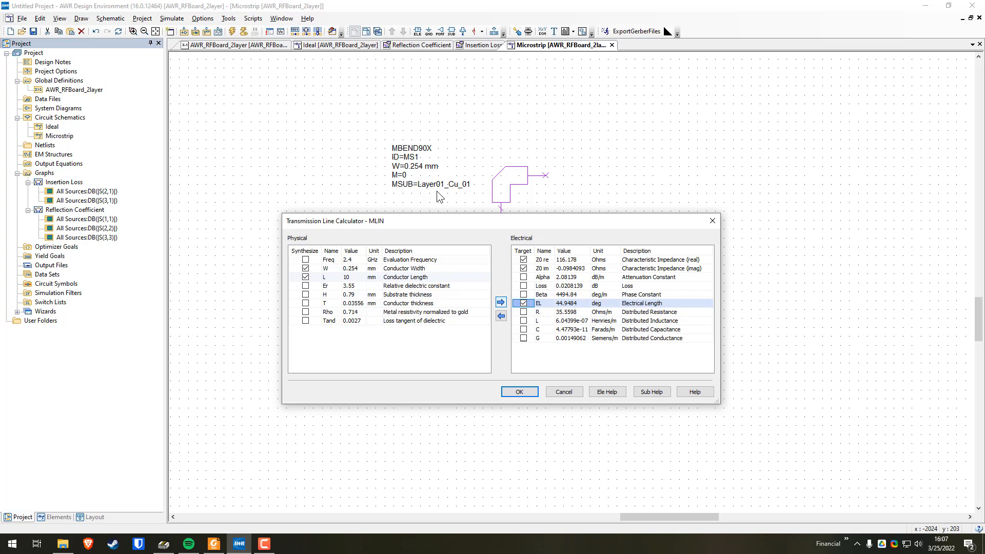
pyautogui.click(576, 260)
pyautogui.click(576, 260)
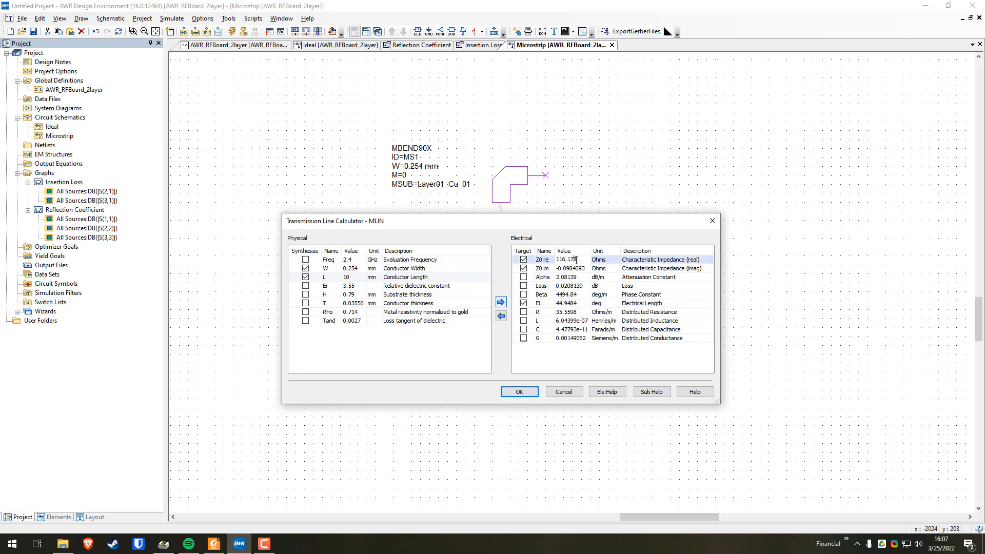
pyautogui.moveTo(576, 260); pyautogui.dragTo(518, 259)
pyautogui.write('50')
pyautogui.click(574, 272)
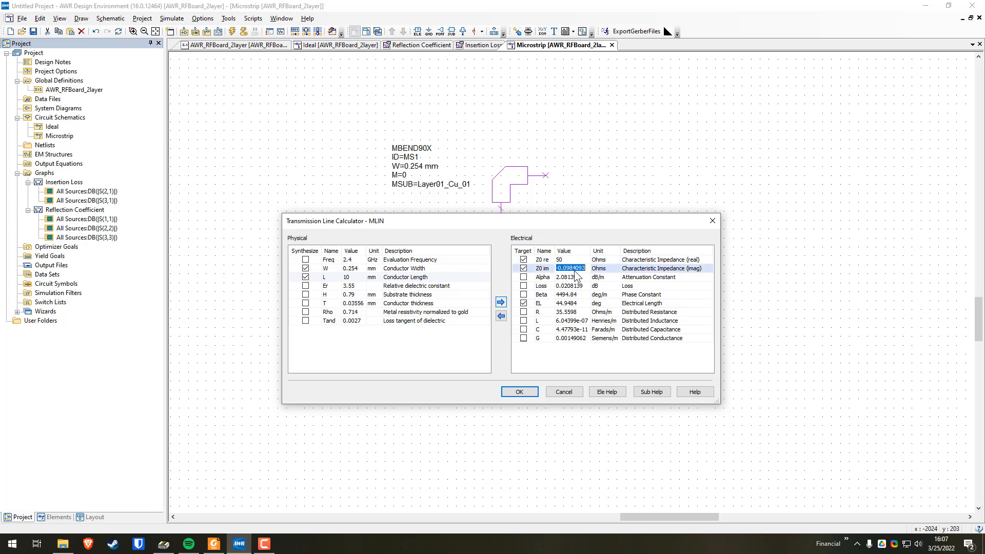
pyautogui.write('0')
pyautogui.click(567, 303)
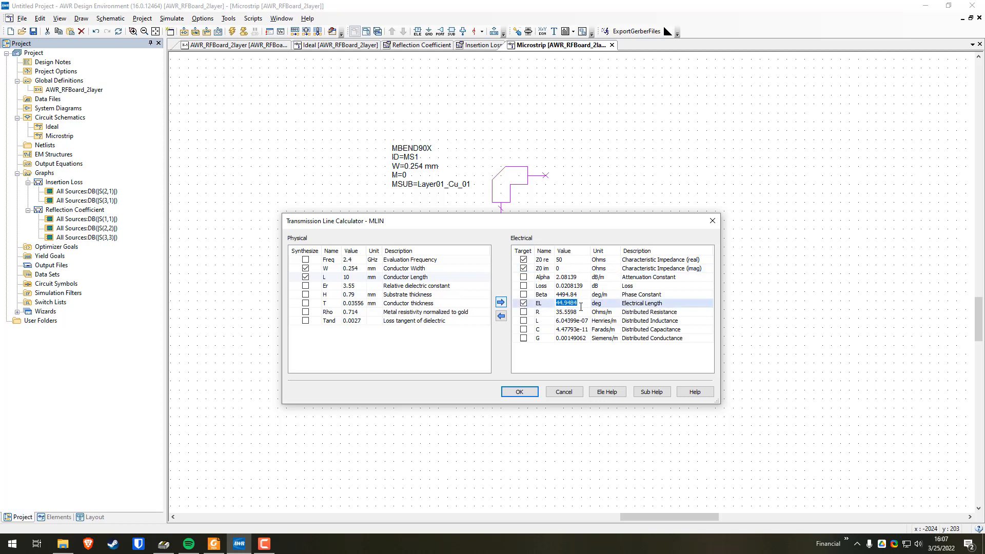
pyautogui.write('180')
pyautogui.press('Return')
pyautogui.click(519, 393)
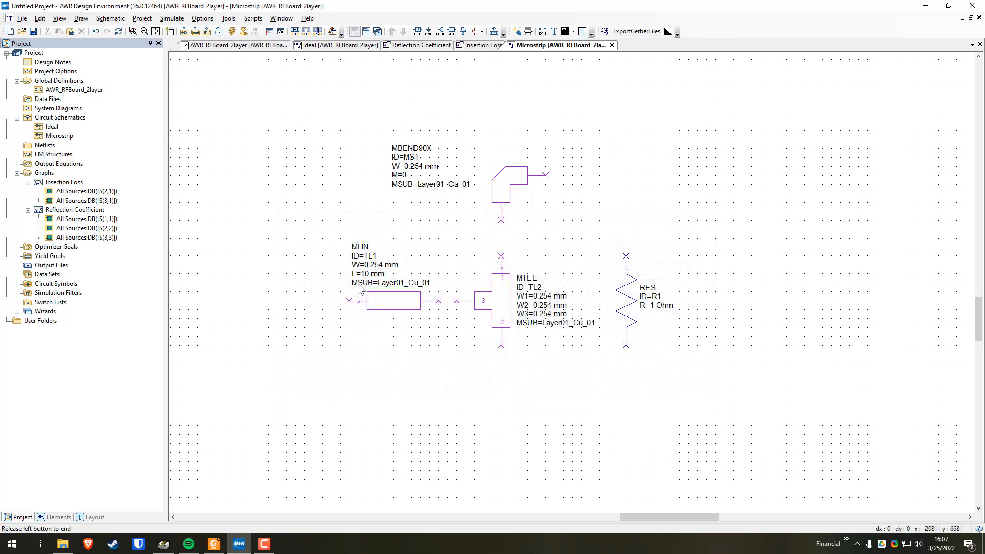
pyautogui.doubleClick(401, 299)
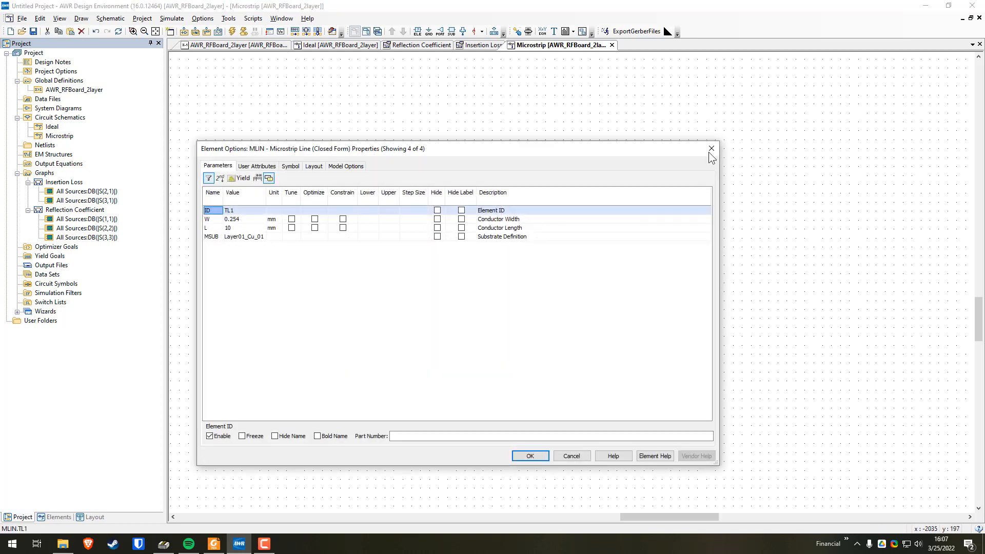
pyautogui.click(712, 148)
# Reopen the MLIN's Synthesize calculator and select conductor width and length for synthesis against complex impedance and electrical length targets.
pyautogui.rightClick(392, 302)
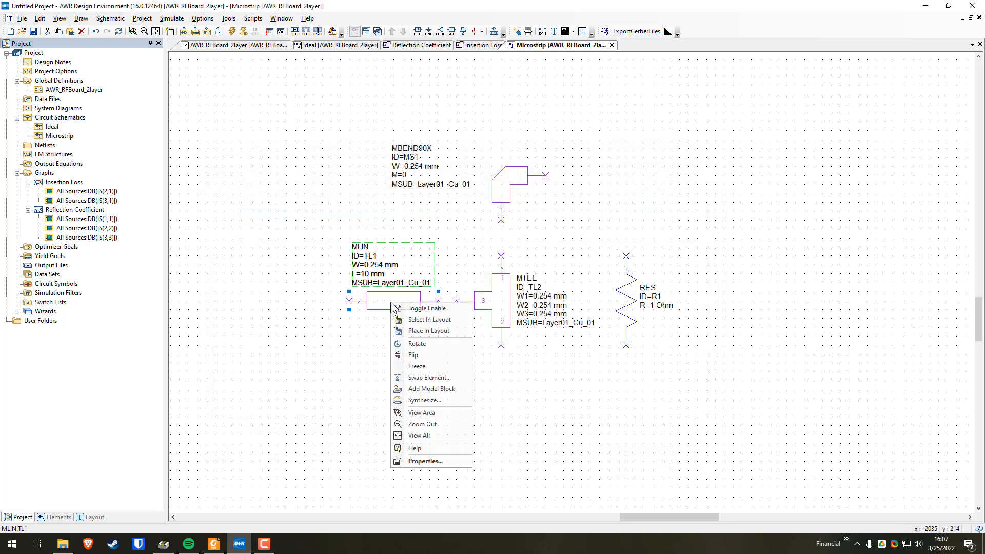
pyautogui.click(427, 400)
pyautogui.click(296, 241)
pyautogui.click(297, 250)
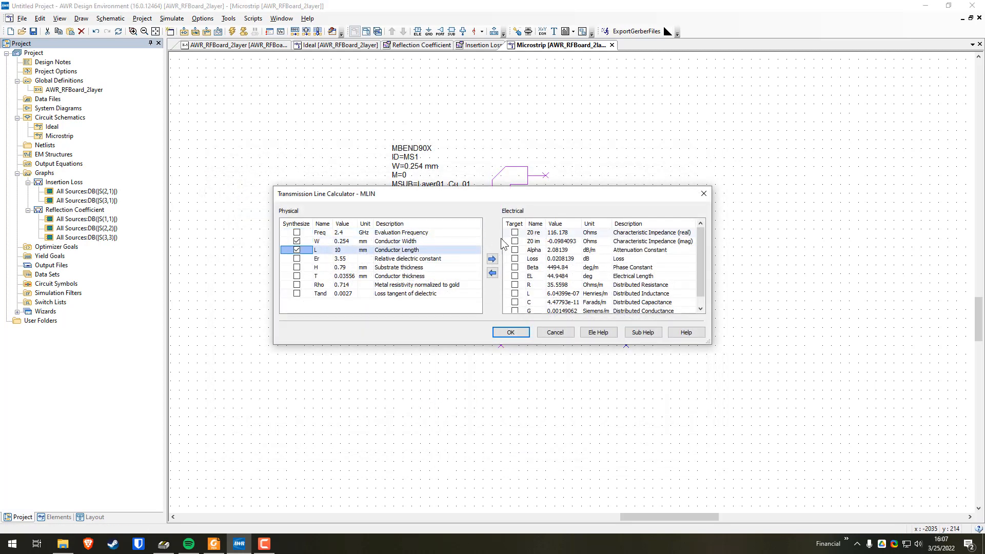
pyautogui.click(515, 232)
pyautogui.click(515, 241)
pyautogui.click(515, 276)
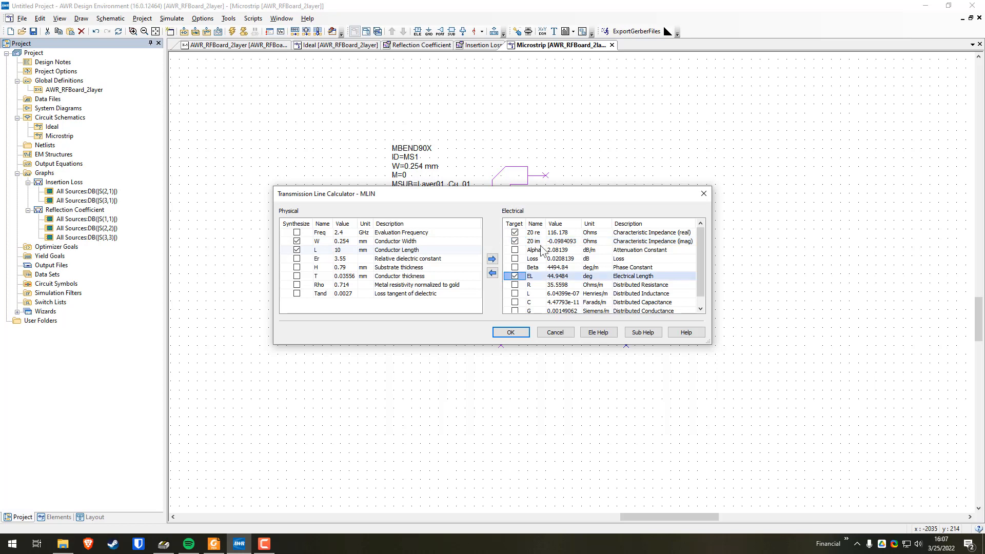
# Synthesize the MLIN's width and length for Z0 of 50 ohms real, 0 imaginary and EL of 180 degrees, and apply them.
pyautogui.click(558, 233)
pyautogui.write('50')
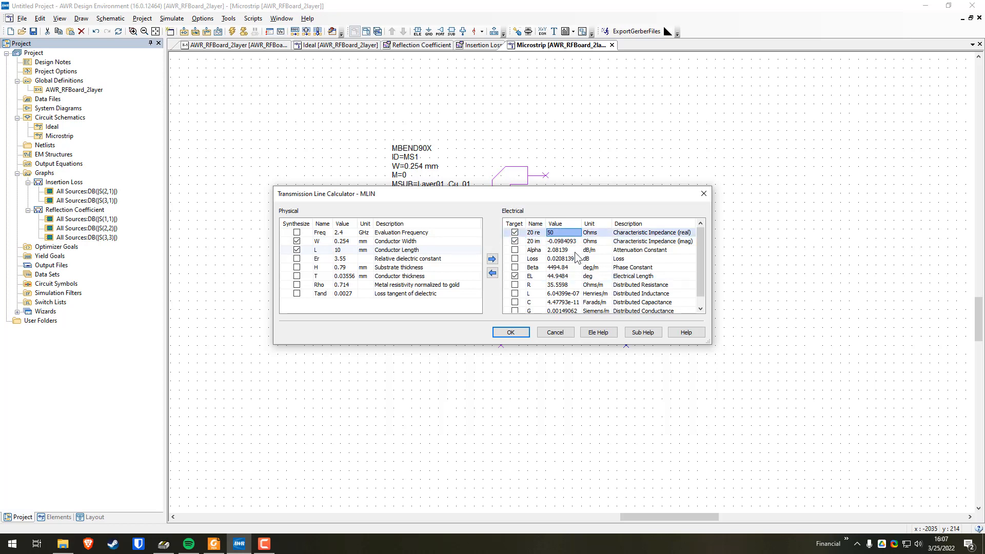
pyautogui.click(571, 241)
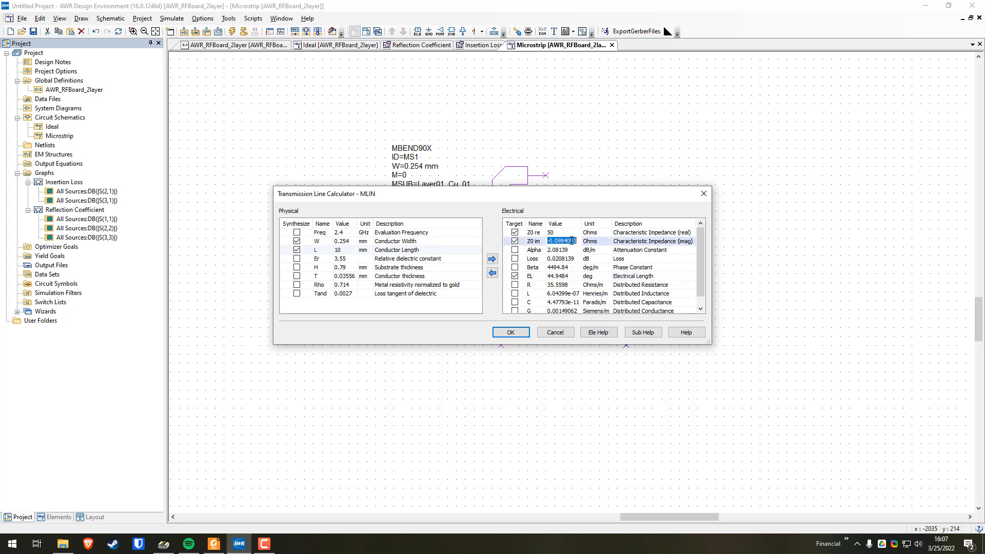
pyautogui.write('0')
pyautogui.click(567, 277)
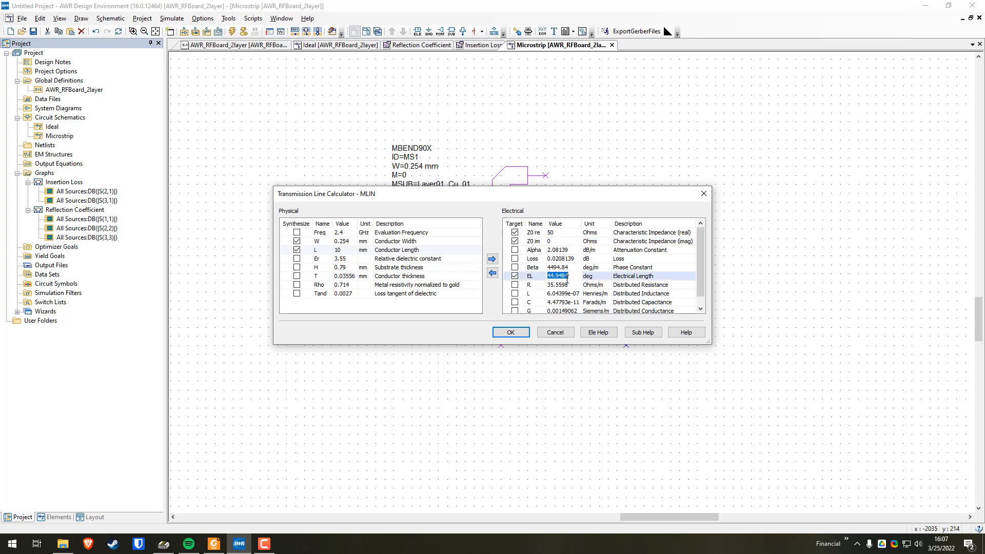
pyautogui.write('180')
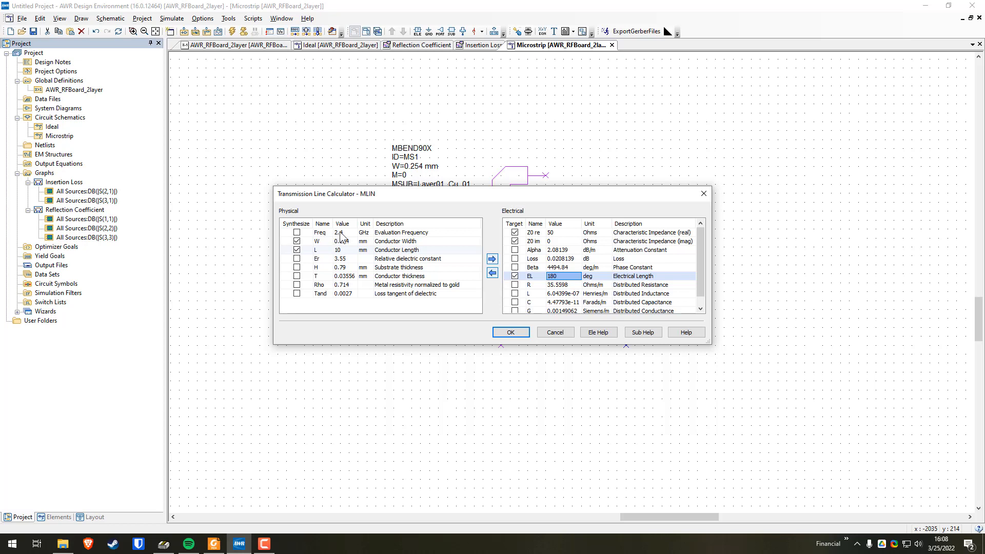
pyautogui.click(493, 275)
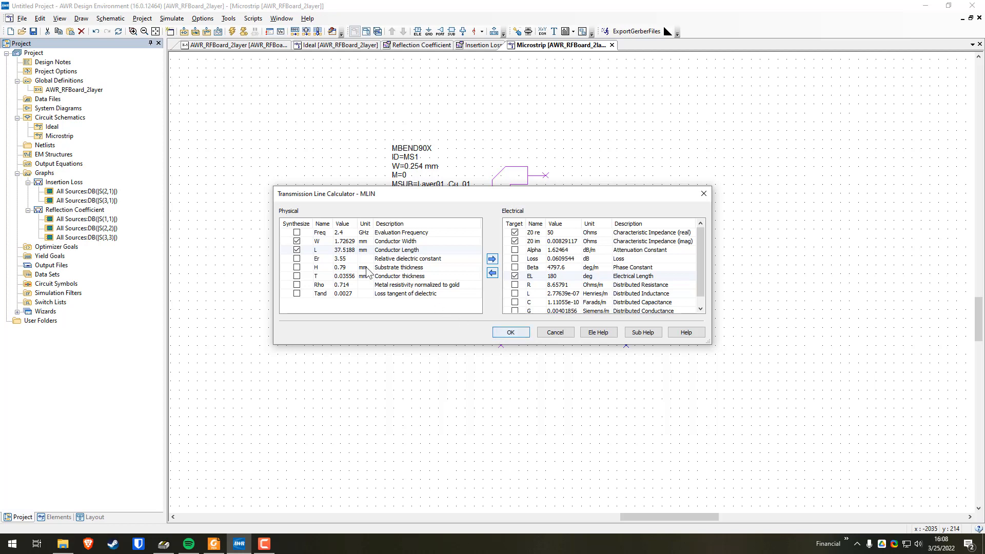
pyautogui.click(510, 332)
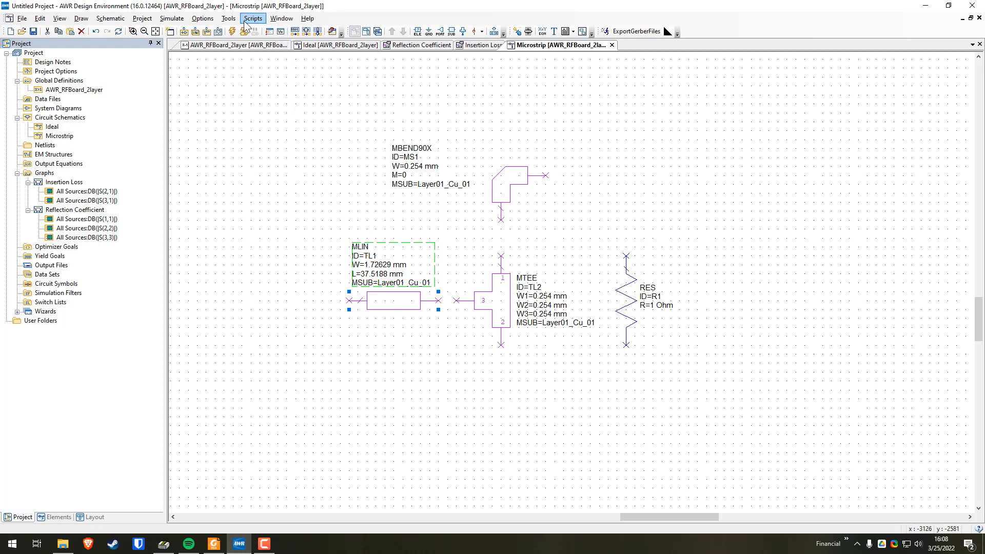
# Open the AWR_RFBoard_2layer global definitions and bring up the TXLINE calculator beside the RO4003 substrate parameters.
pyautogui.doubleClick(81, 89)
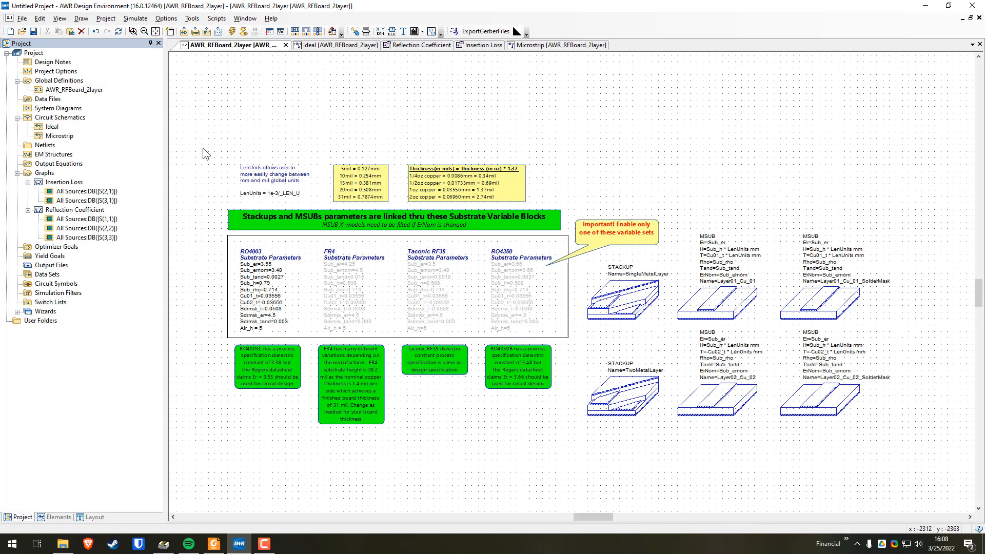
pyautogui.scroll(3, 241, 285)
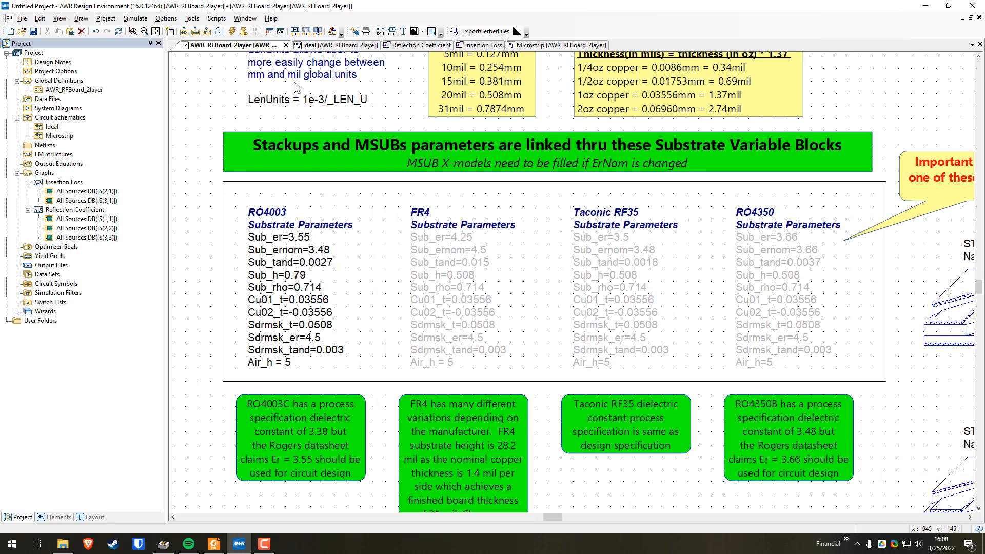
pyautogui.click(192, 18)
pyautogui.click(252, 97)
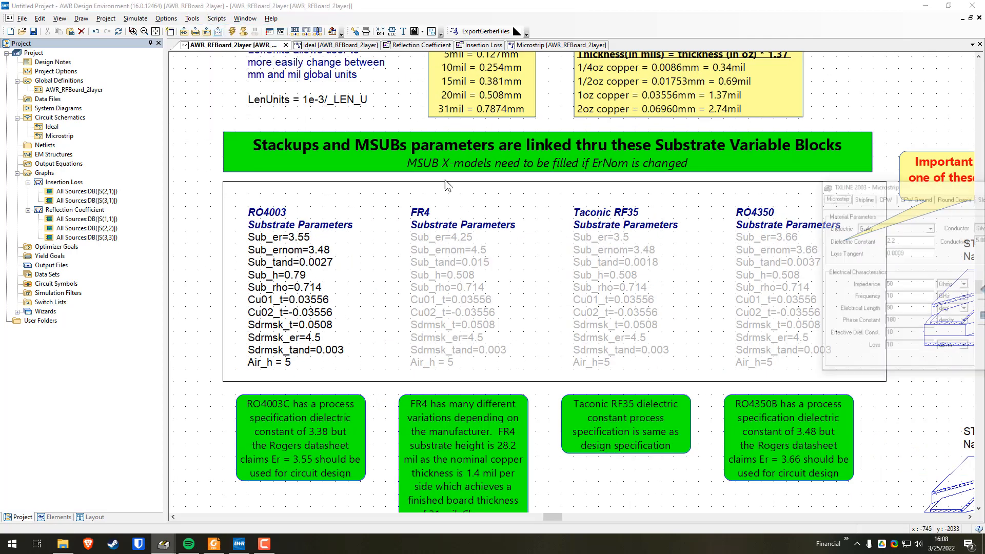
pyautogui.moveTo(897, 190); pyautogui.dragTo(487, 202)
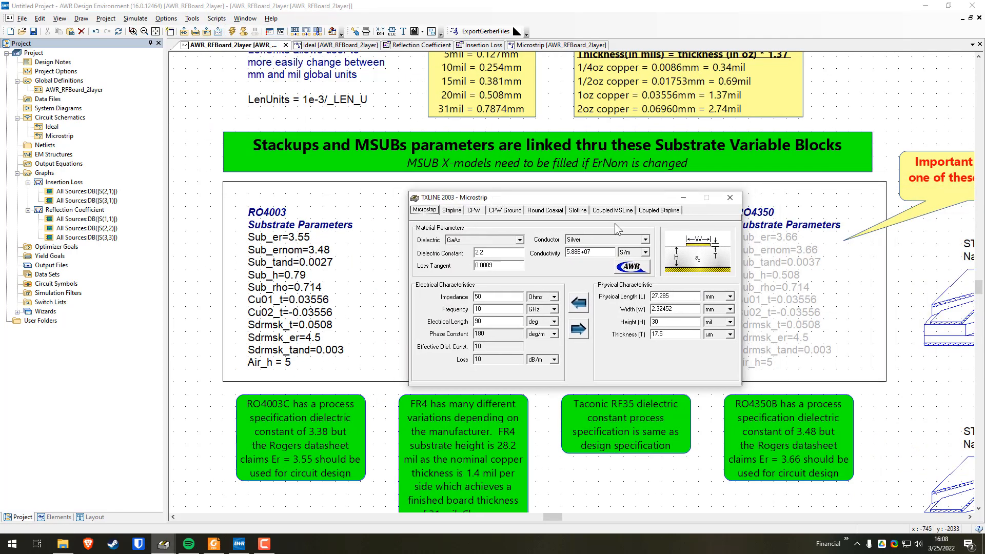
# Set TXLINE's microstrip to copper conductor, dielectric constant 3.55, loss tangent 0.0027, frequency 2.4 GHz and electrical length 180 degrees.
pyautogui.click(645, 240)
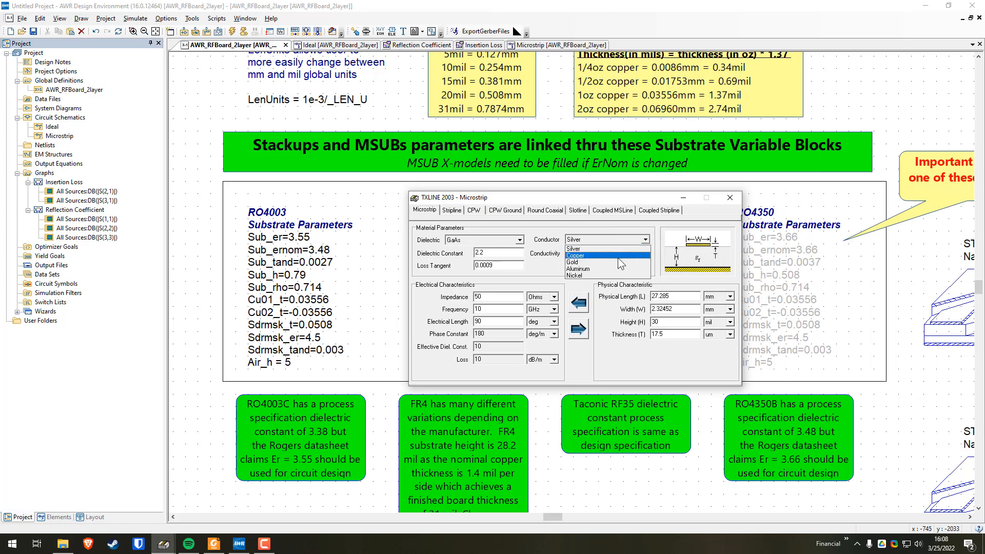
pyautogui.click(617, 258)
pyautogui.doubleClick(478, 254)
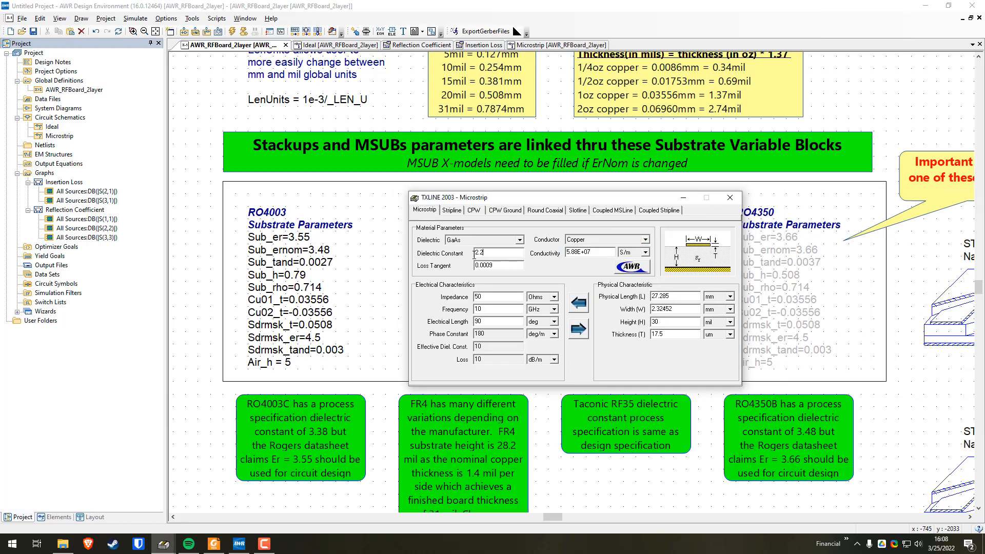
pyautogui.write('3.55')
pyautogui.doubleClick(507, 310)
pyautogui.write('2.4')
pyautogui.press('Tab')
pyautogui.write('1')
# Set the TXLINE substrate height to 31 mil and conductor thickness to 35.56 um, and calculate the line's physical length and width.
pyautogui.moveTo(689, 322); pyautogui.dragTo(634, 322)
pyautogui.write('3')
pyautogui.moveTo(676, 335); pyautogui.dragTo(600, 337)
pyautogui.write('35')
pyautogui.click(580, 330)
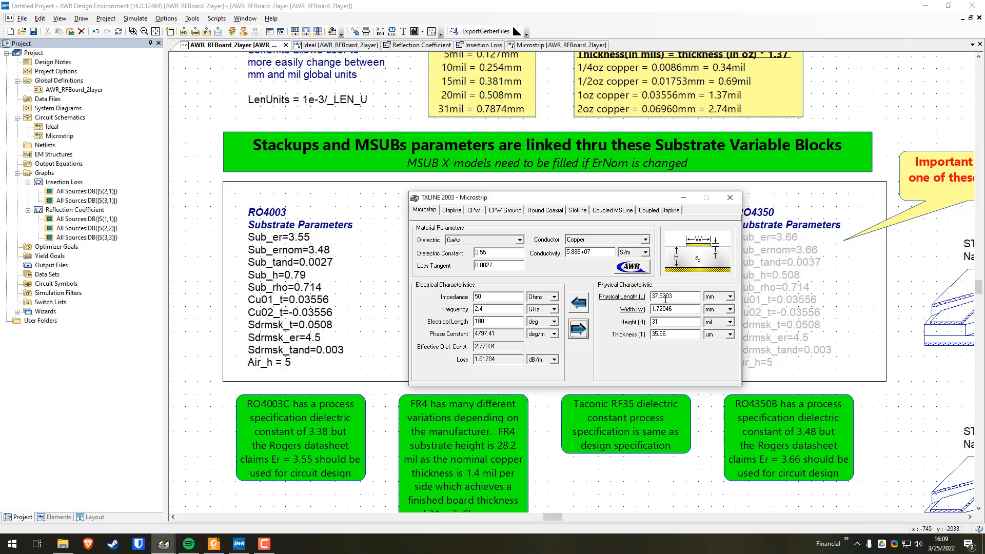
# Check the Ideal schematic, close the Reflection Coefficient and Insertion Loss graph windows, and return to the Microstrip schematic.
pyautogui.click(344, 46)
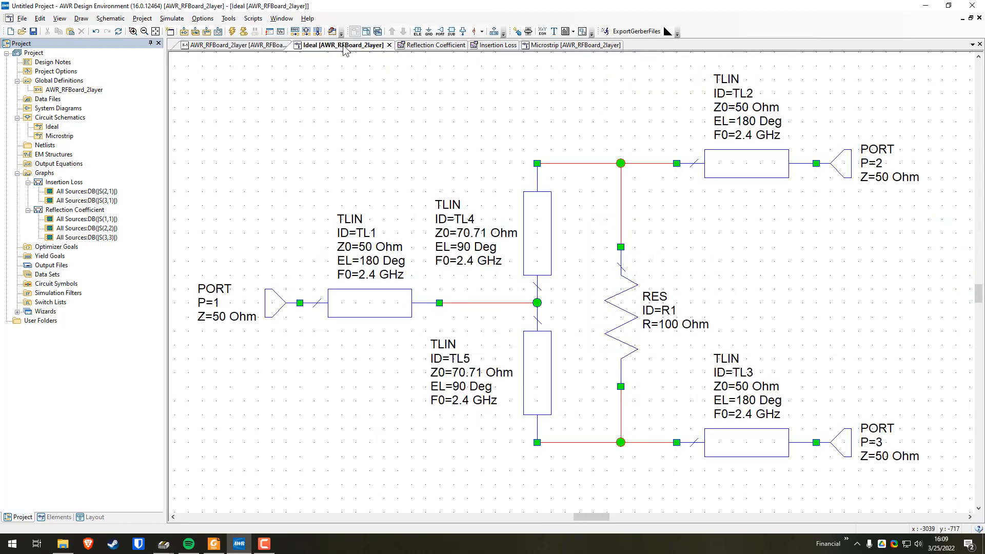
pyautogui.click(554, 47)
pyautogui.click(446, 46)
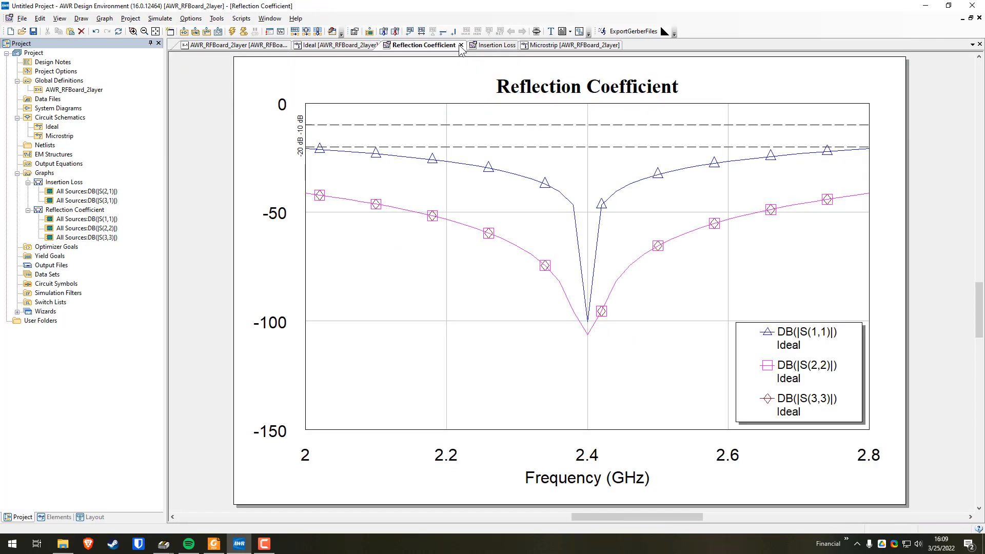
pyautogui.click(461, 45)
pyautogui.click(413, 46)
pyautogui.click(437, 45)
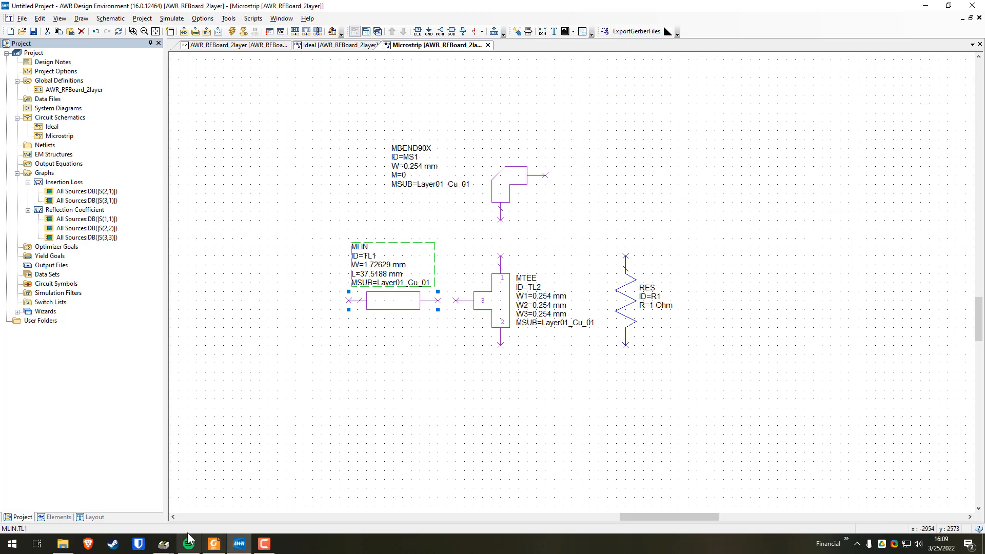
# Bring the TXLINE calculator back over the Microstrip schematic and place it clear of the MLIN to compare dimensions.
pyautogui.click(167, 545)
pyautogui.click(220, 507)
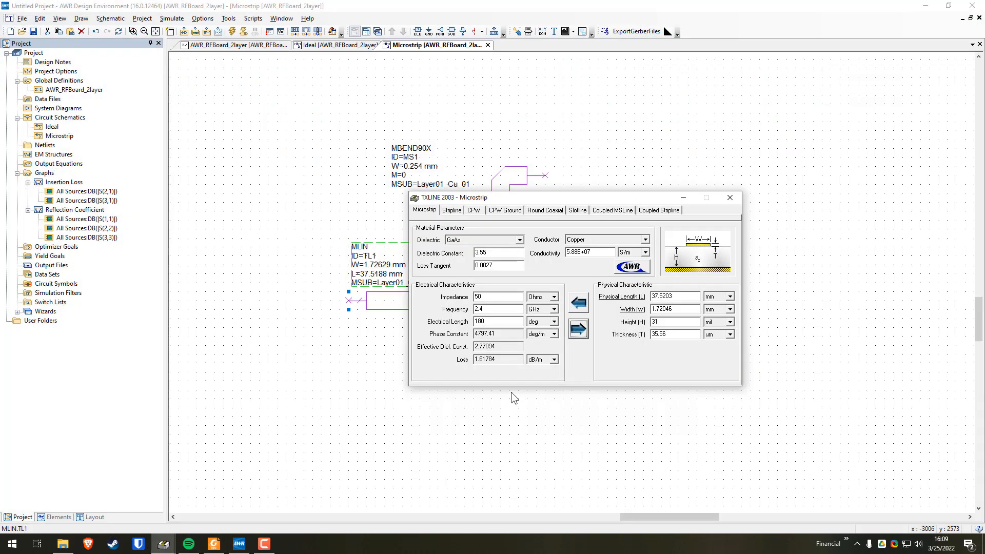
pyautogui.moveTo(560, 198); pyautogui.dragTo(707, 189)
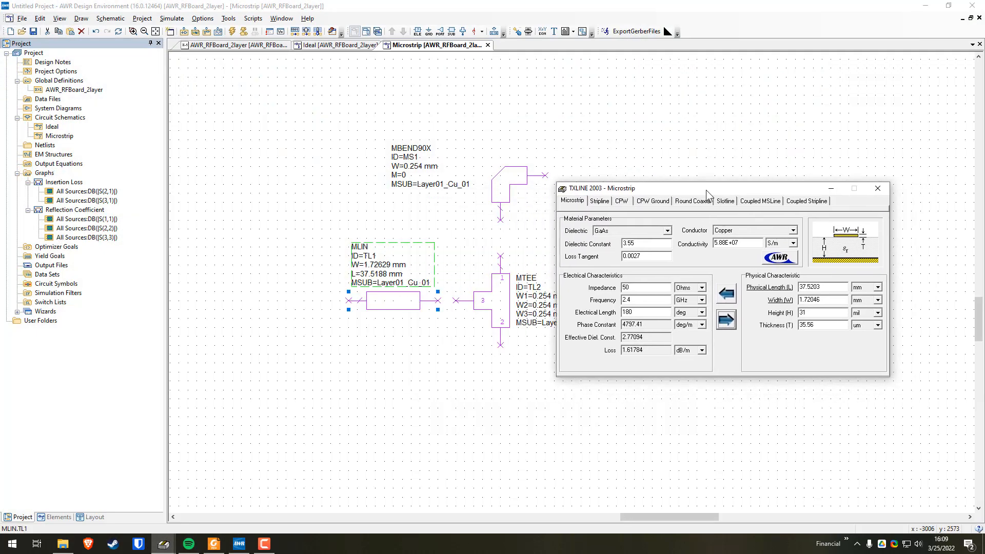
# Move the TXLINE calculator slightly and close it, uncovering the Microstrip schematic.
pyautogui.click(830, 301)
pyautogui.moveTo(675, 190); pyautogui.dragTo(667, 199)
pyautogui.click(872, 196)
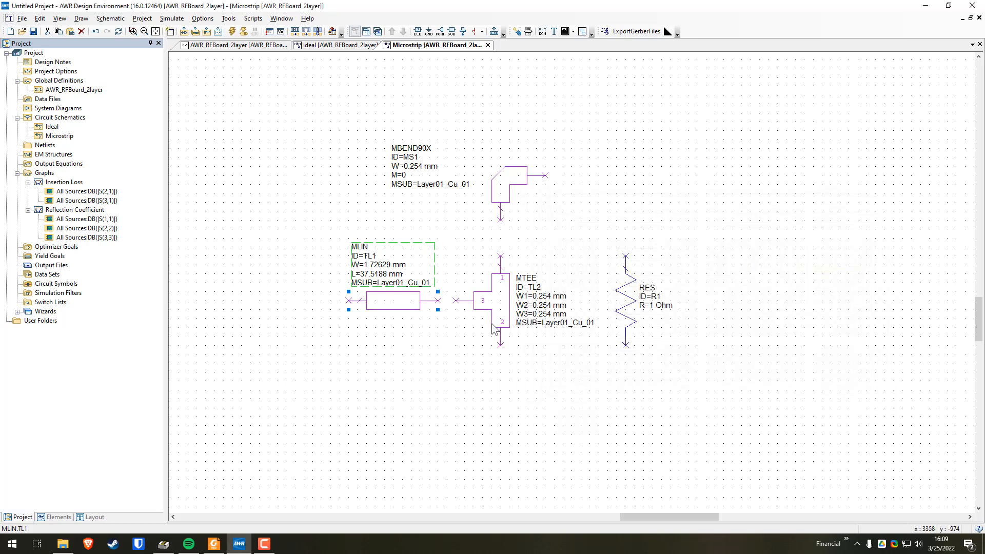
# Spread out the MBEND90X, MLIN, MTEE and resistor in the Microstrip schematic to make room between them.
pyautogui.click(462, 243)
pyautogui.moveTo(502, 190); pyautogui.dragTo(502, 144)
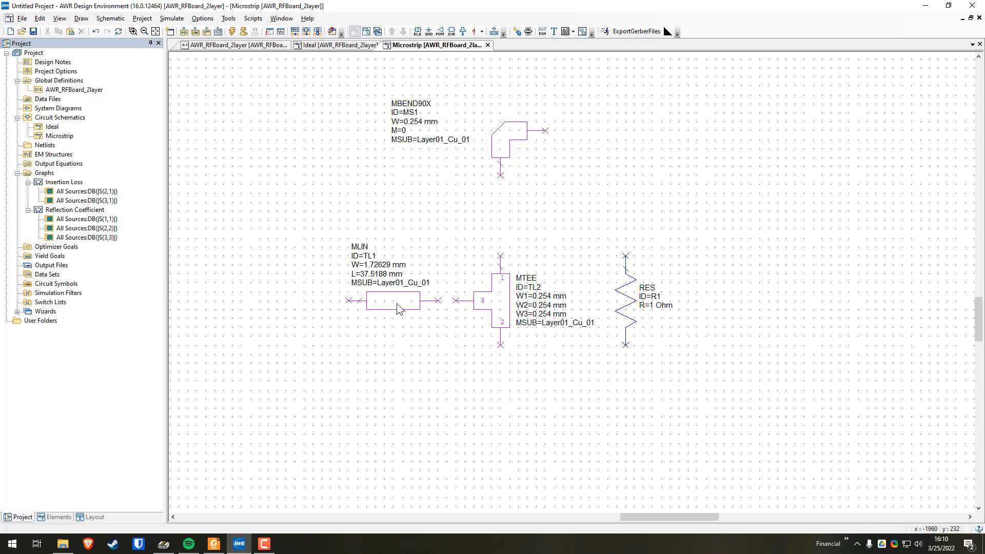
pyautogui.moveTo(397, 296)
pyautogui.mouseDown()
pyautogui.moveTo(379, 305)
pyautogui.moveTo(379, 296)
pyautogui.mouseUp()
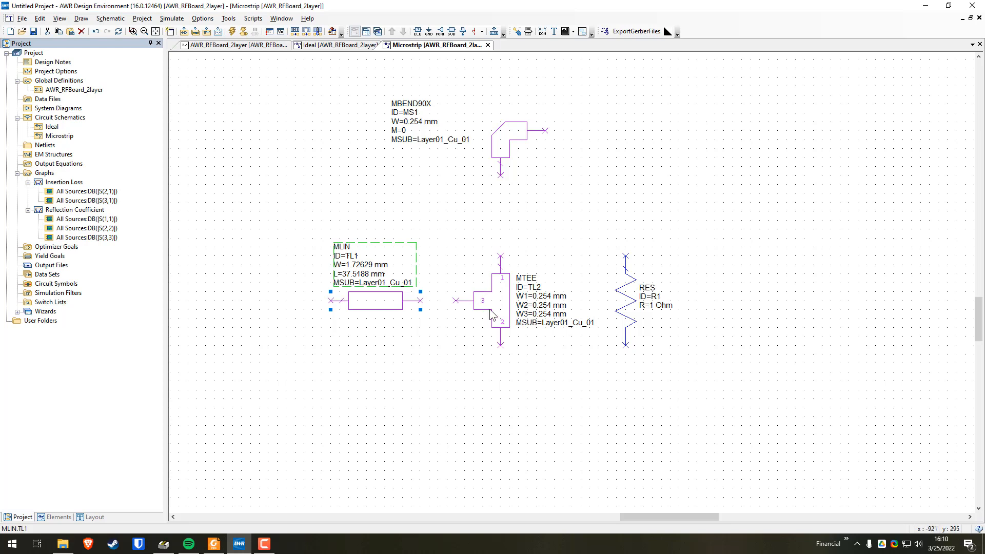
pyautogui.moveTo(495, 301); pyautogui.dragTo(485, 301)
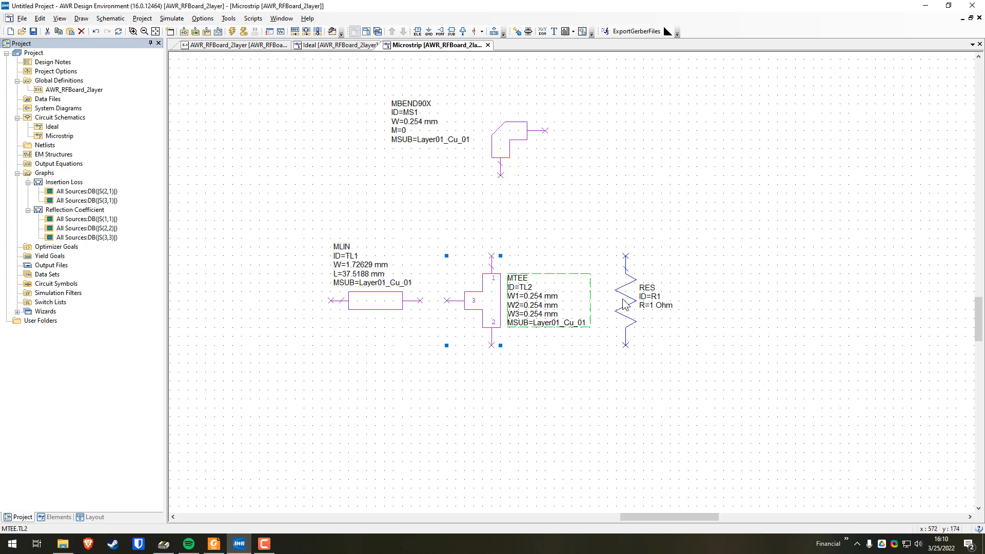
pyautogui.moveTo(623, 300); pyautogui.dragTo(632, 298)
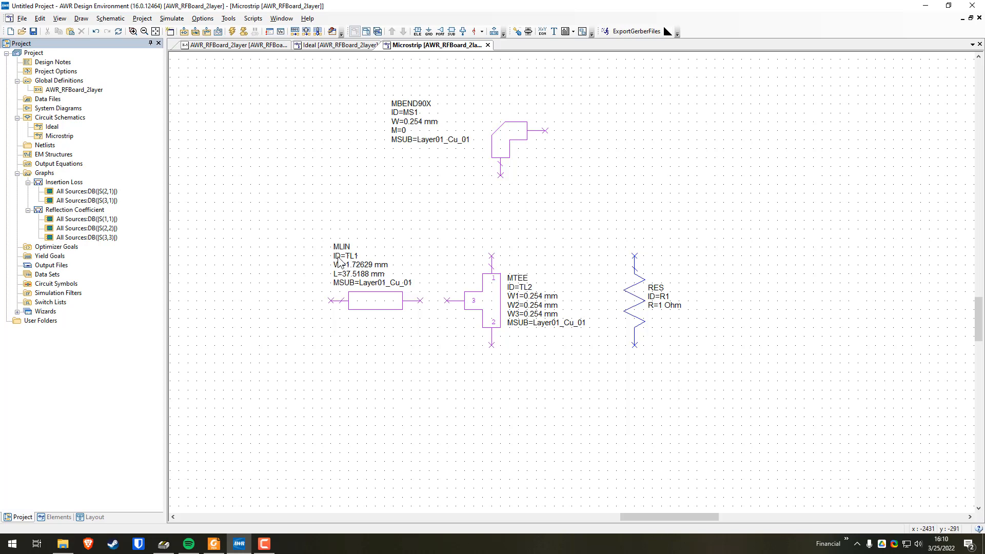
# Shift the MLIN slightly away from the MTEE and rename its ID as P1Feed.
pyautogui.scroll(4, 313, 268)
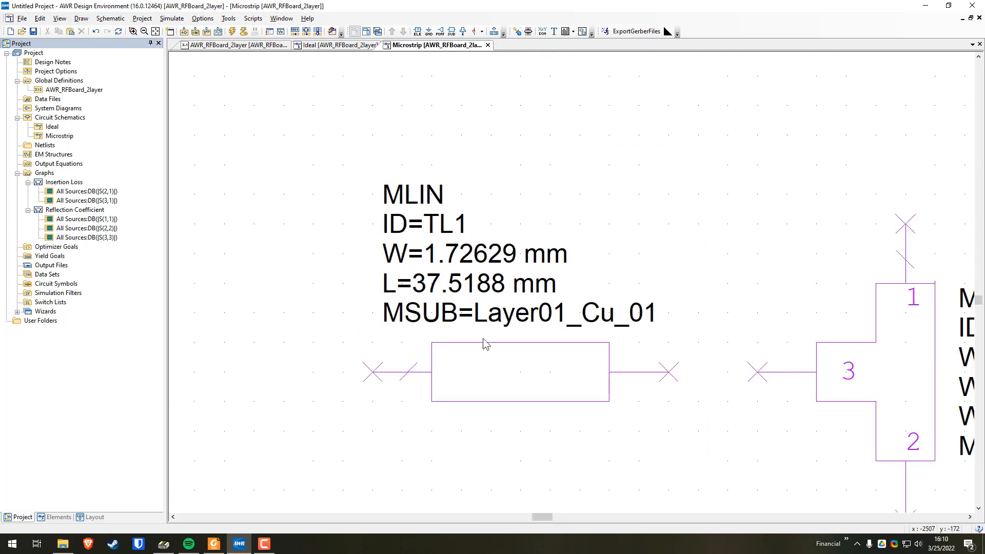
pyautogui.click(463, 374)
pyautogui.moveTo(464, 374); pyautogui.dragTo(462, 374)
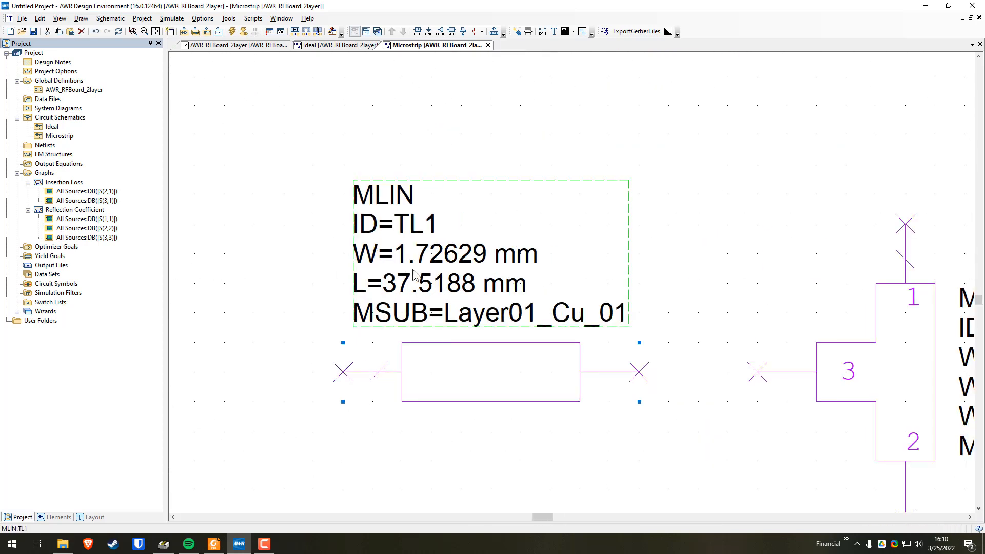
pyautogui.doubleClick(419, 231)
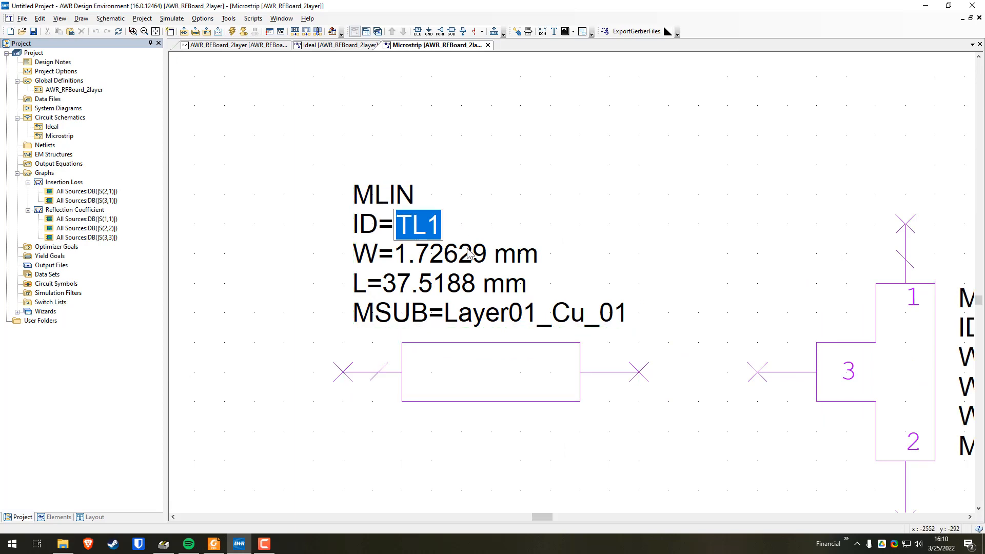
pyautogui.write('P1Feed')
pyautogui.press('Return')
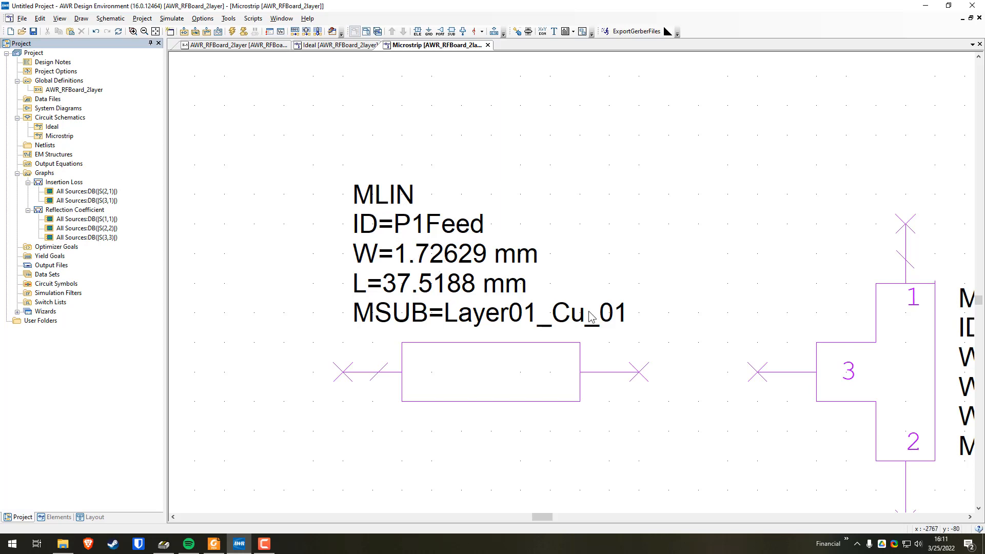
# Connect the P1Feed line directly to port 3 of the MTEE.
pyautogui.scroll(-3, 595, 318)
pyautogui.moveTo(542, 327); pyautogui.dragTo(604, 323)
pyautogui.click(602, 301)
pyautogui.moveTo(635, 375); pyautogui.dragTo(439, 385)
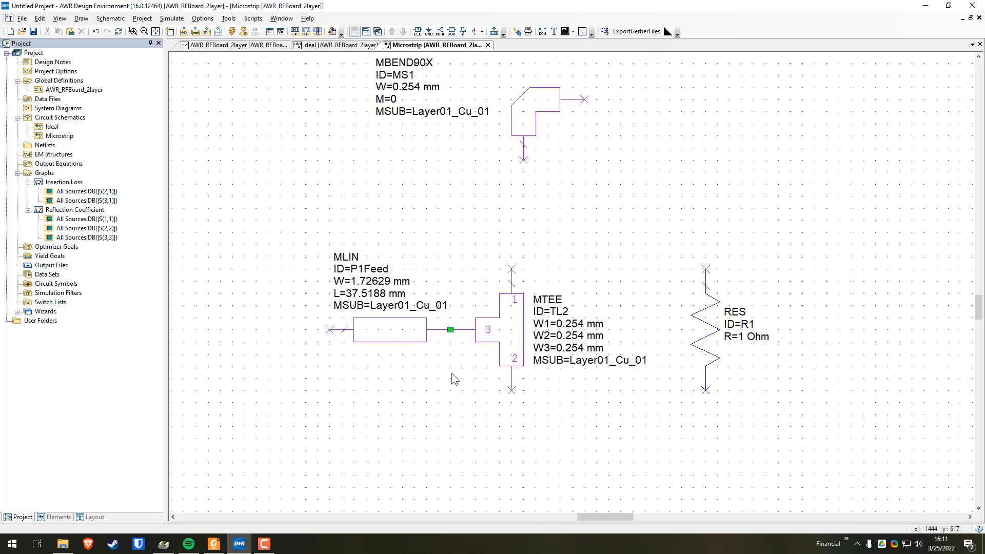
# Copy the P1Feed line and place the copy rotated vertically on port 1 of the MTEE.
pyautogui.click(392, 333)
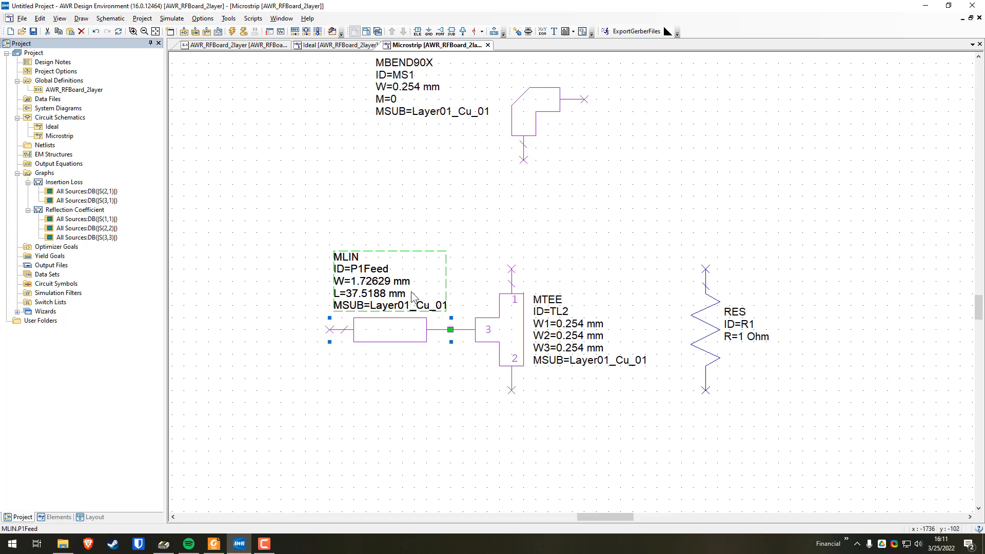
pyautogui.hotkey('ctrl', 'c')
pyautogui.hotkey('ctrl', 'v')
pyautogui.rightClick(488, 205)
pyautogui.click(478, 211)
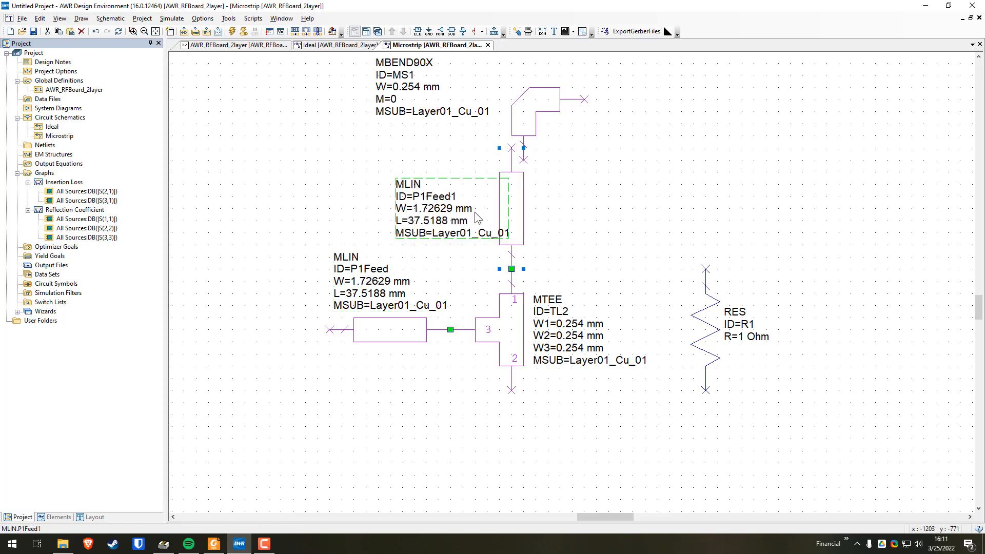
# Move the vertical MLIN's label clear of its symbol, rename it P2Leg1 and attach the MBEND90X to its free end.
pyautogui.moveTo(426, 219); pyautogui.dragTo(402, 220)
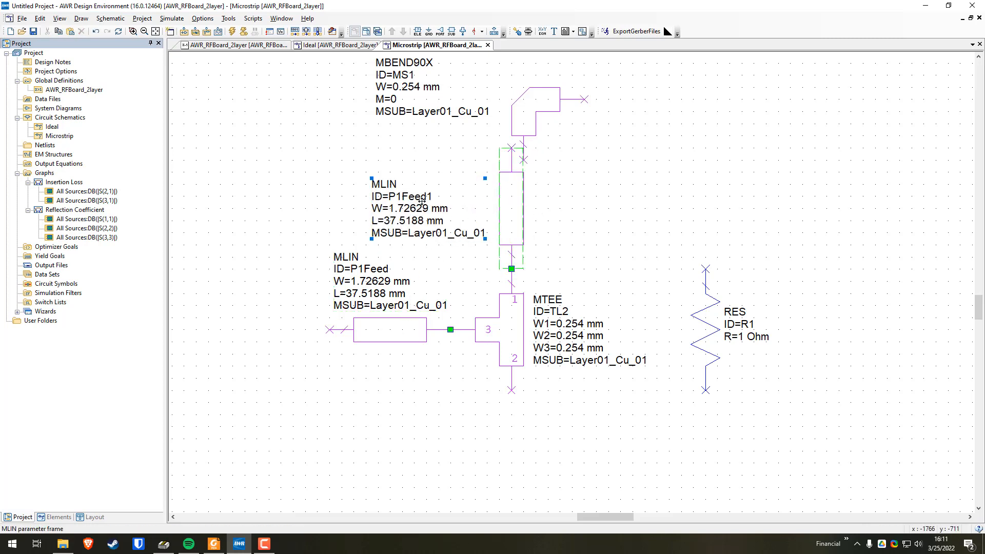
pyautogui.doubleClick(420, 200)
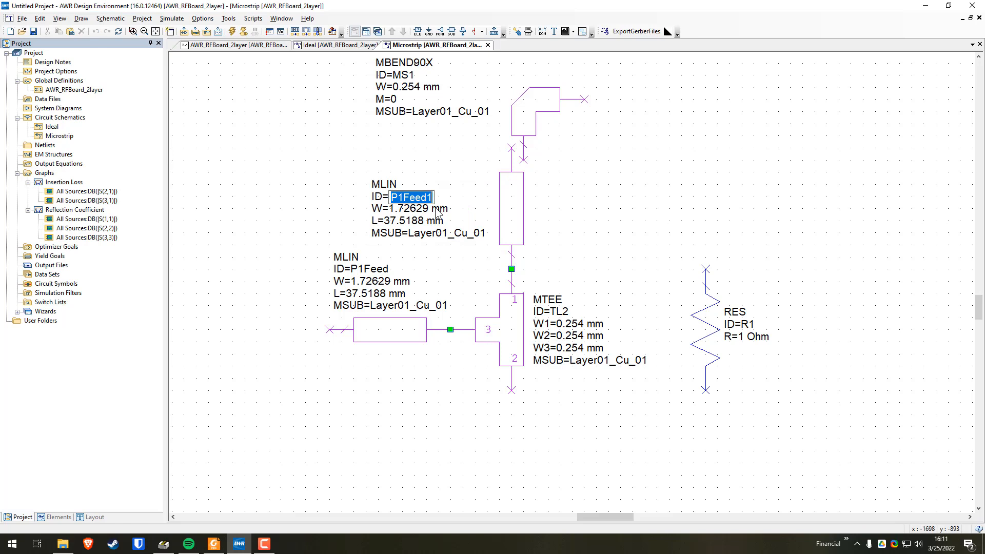
pyautogui.write('P2Leg1')
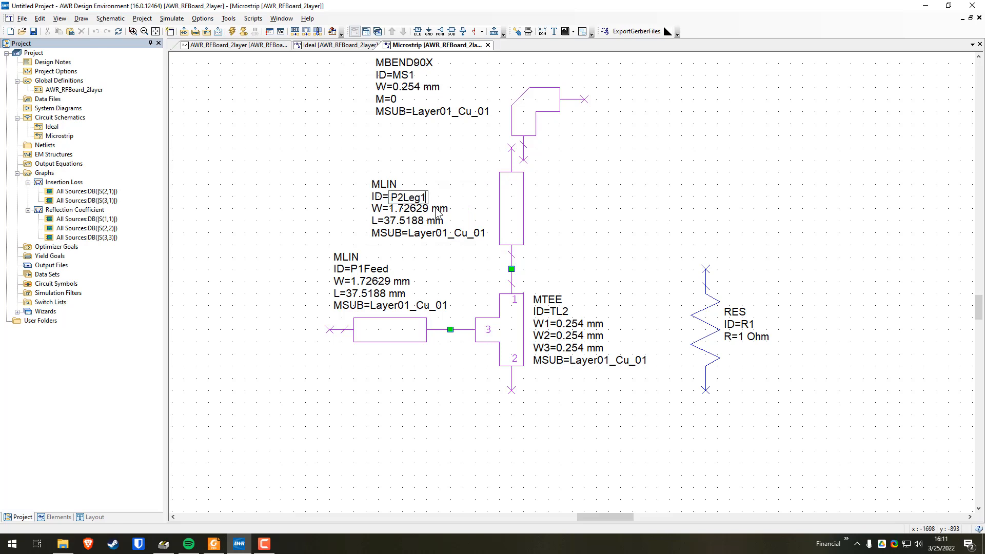
pyautogui.press('Return')
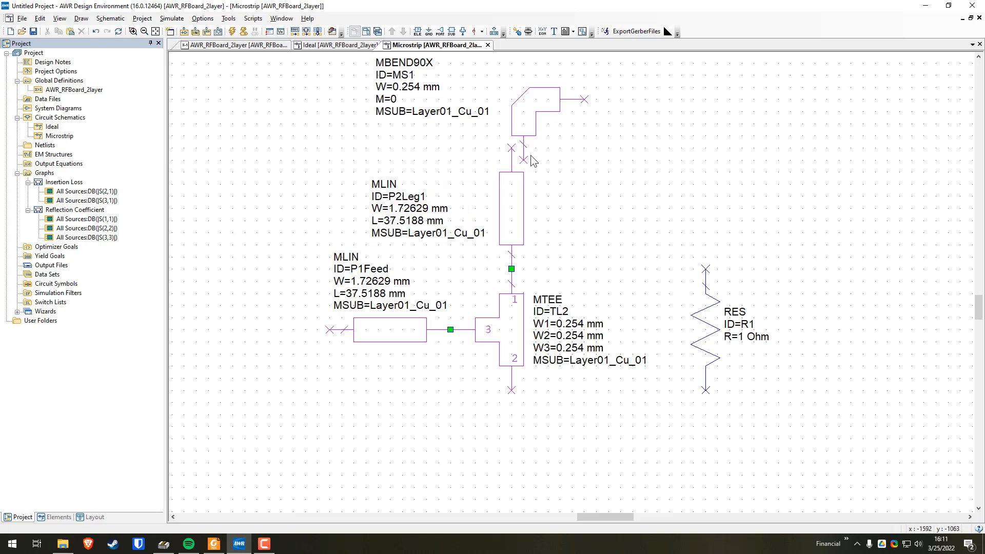
pyautogui.moveTo(530, 123); pyautogui.dragTo(506, 131)
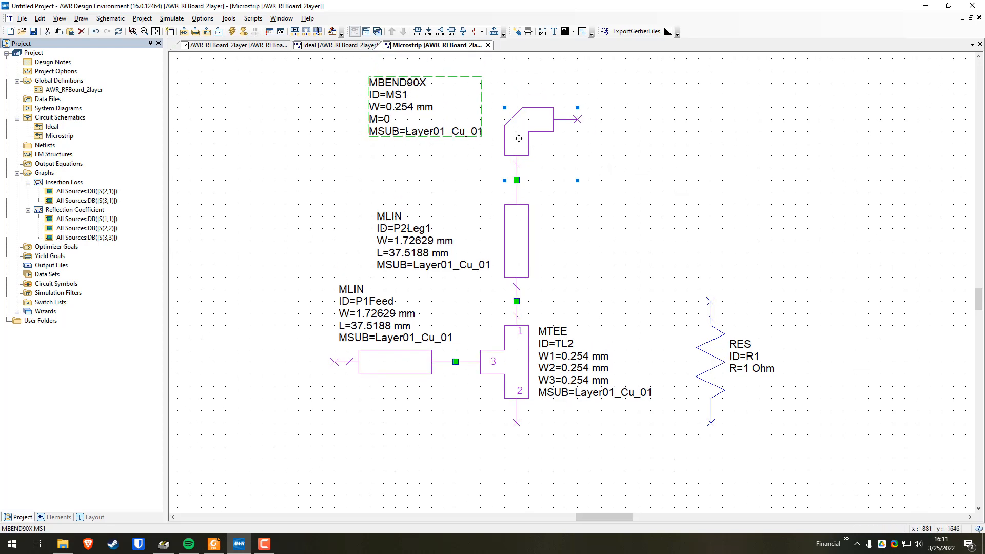
pyautogui.click(516, 244)
pyautogui.hotkey('ctrl', 'c')
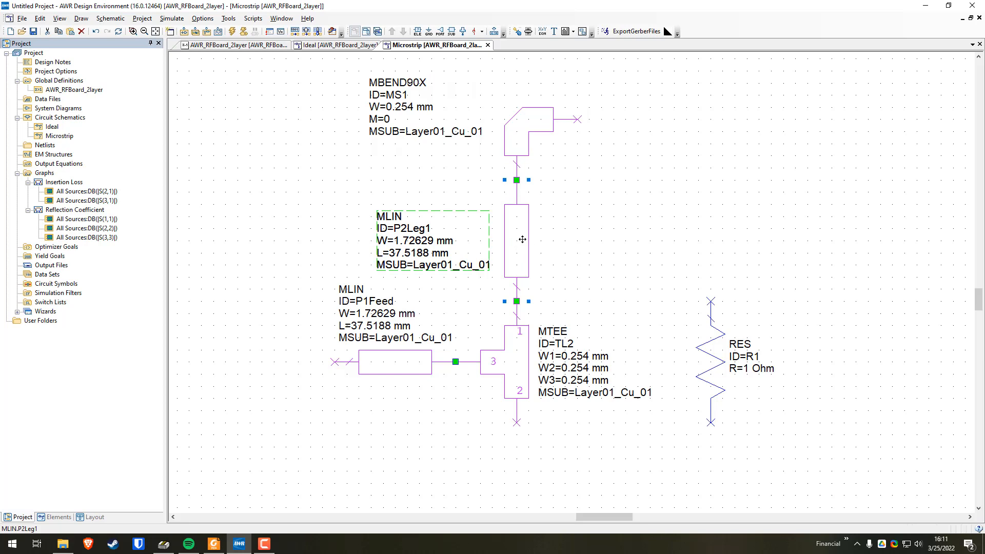
pyautogui.hotkey('ctrl', 'v')
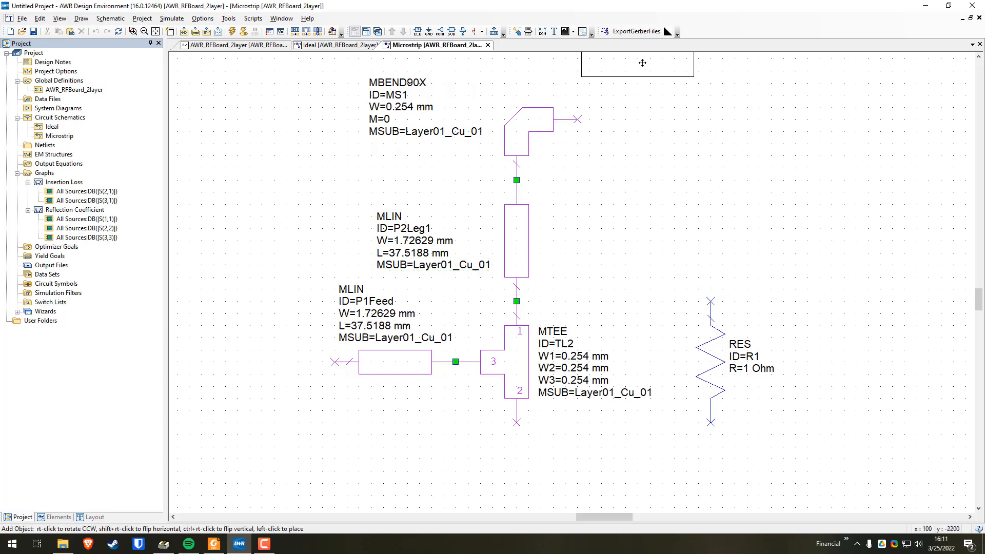
pyautogui.click(641, 119)
pyautogui.click(751, 121)
pyautogui.moveTo(755, 130); pyautogui.dragTo(744, 198)
pyautogui.click(608, 129)
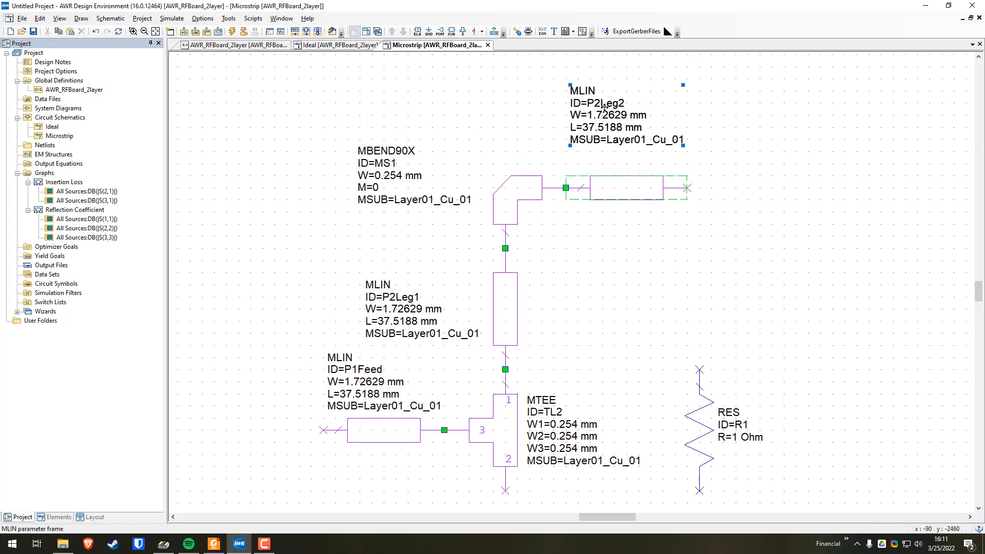
pyautogui.moveTo(619, 128); pyautogui.dragTo(620, 155)
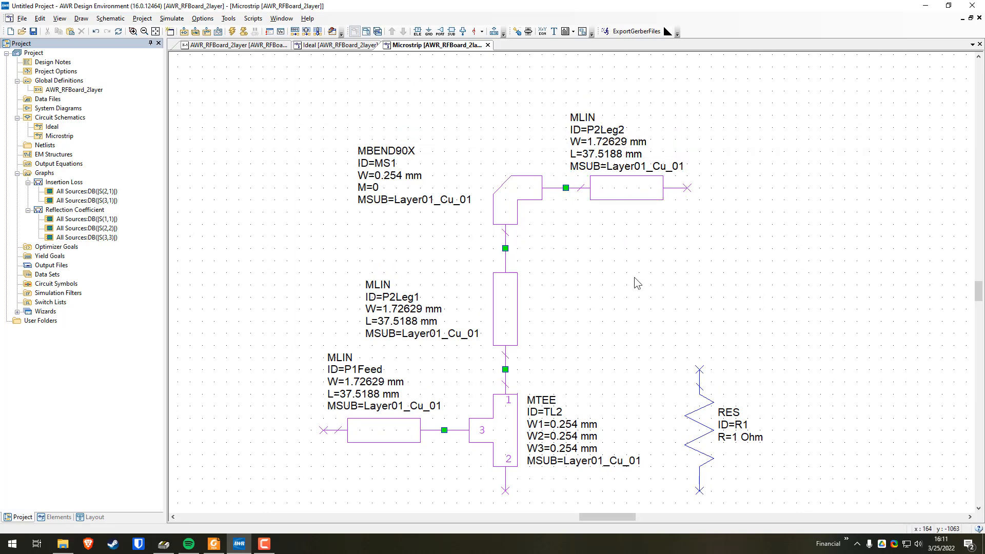
pyautogui.moveTo(638, 281); pyautogui.dragTo(567, 272)
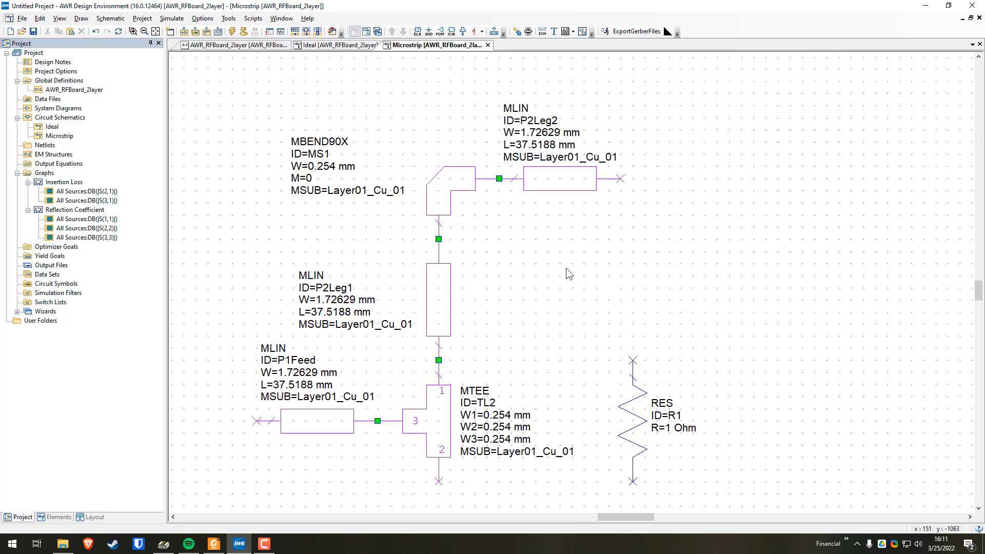
pyautogui.click(531, 183)
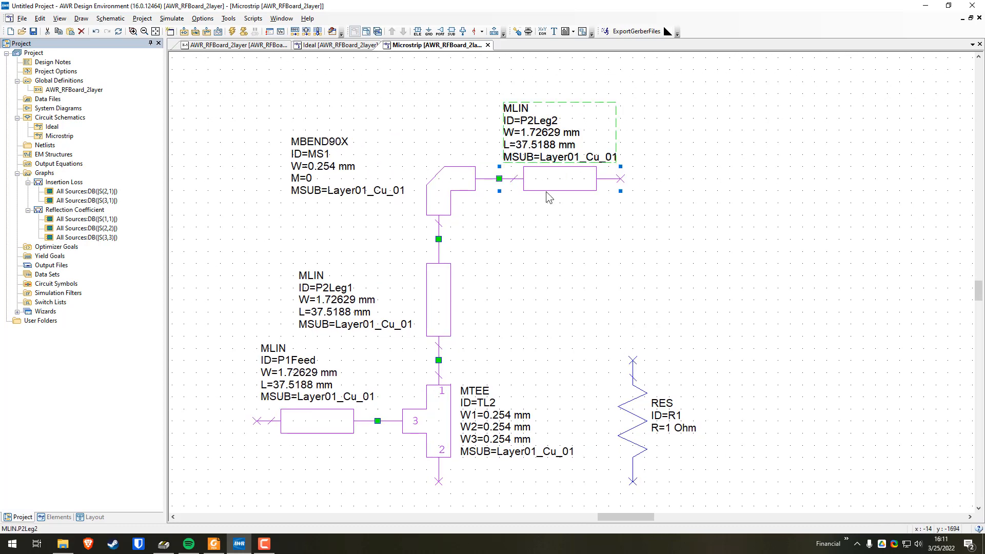
pyautogui.press('Delete')
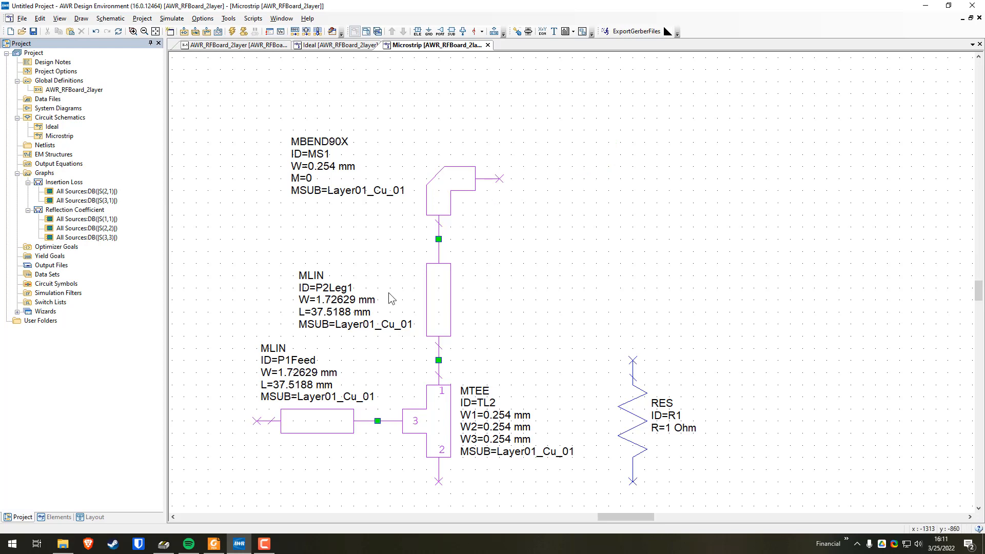
# Open the transmission line calculator for P2Leg1, synthesizing W and L from real and imaginary characteristic impedance and electrical length.
pyautogui.rightClick(432, 290)
pyautogui.click(477, 396)
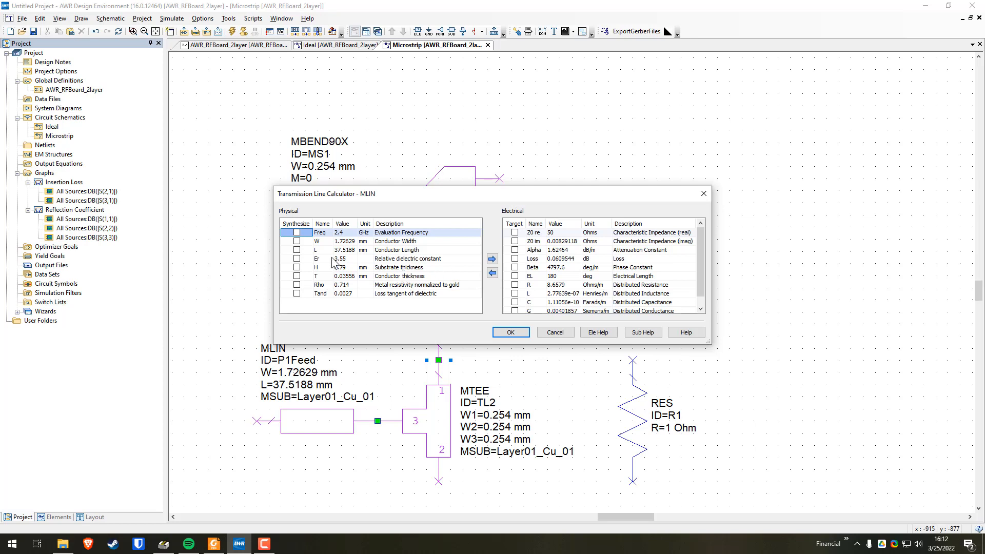
pyautogui.click(297, 242)
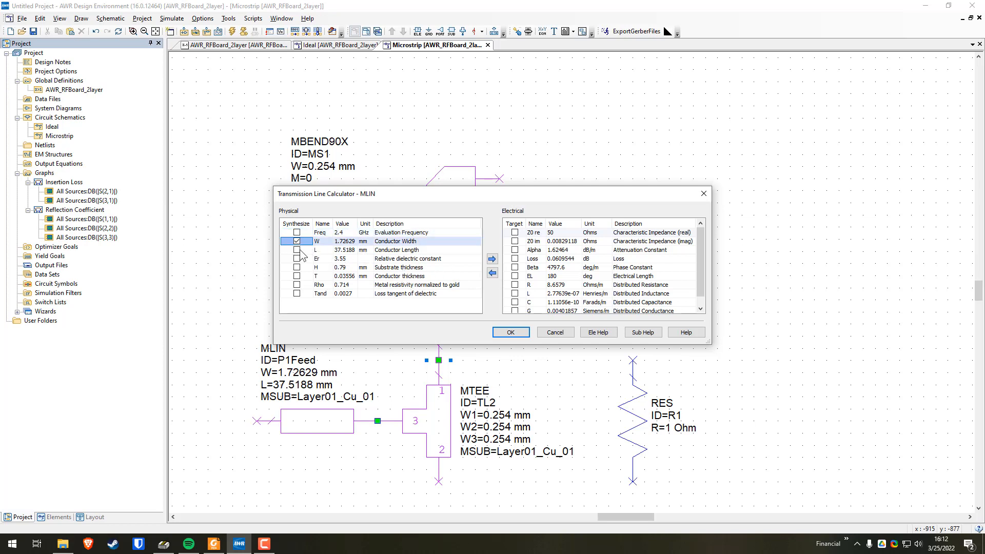
pyautogui.click(297, 250)
pyautogui.click(515, 233)
pyautogui.click(515, 242)
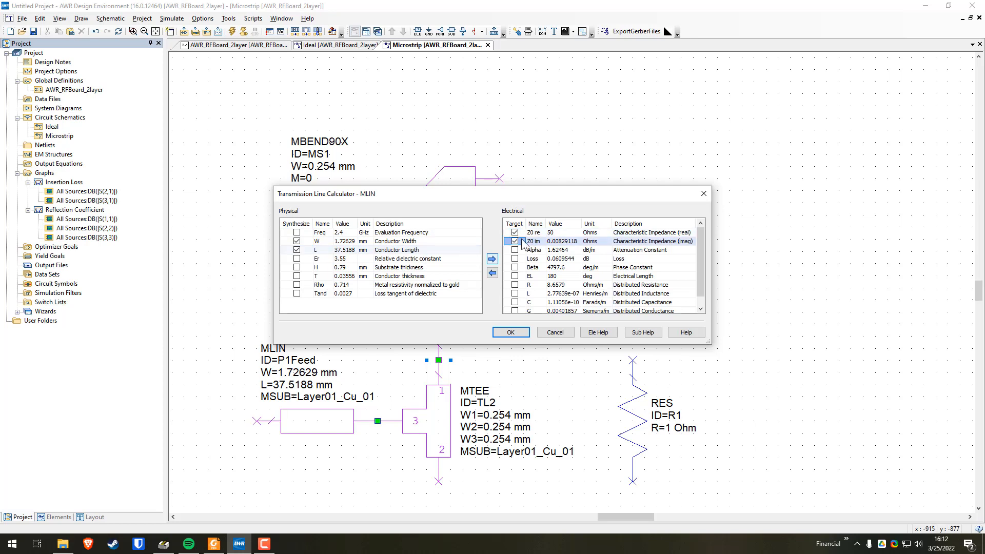
pyautogui.click(515, 276)
# Set P2Leg1's target real characteristic impedance to 70.71 ohms and open its electrical length for editing.
pyautogui.click(565, 234)
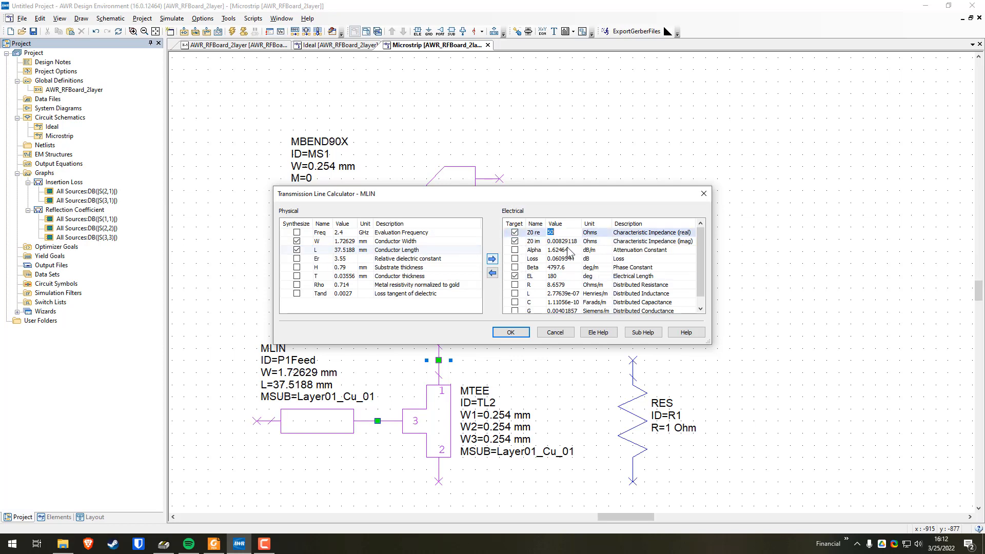
pyautogui.write('70.71')
pyautogui.click(566, 276)
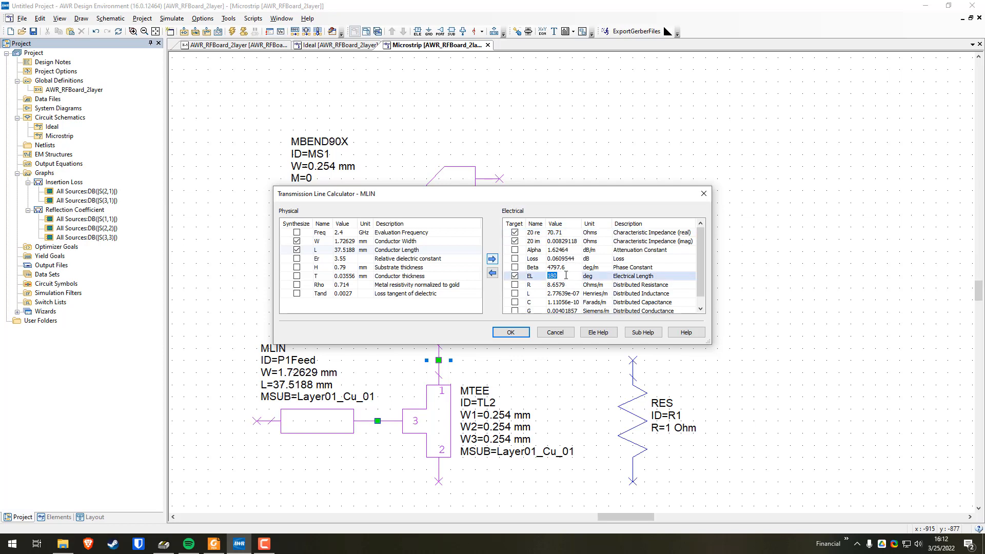
# Set the P2Leg1 line's electrical length to 45 deg, synthesize its physical width and length, and apply the calculated dimensions.
pyautogui.write('45')
pyautogui.click(563, 285)
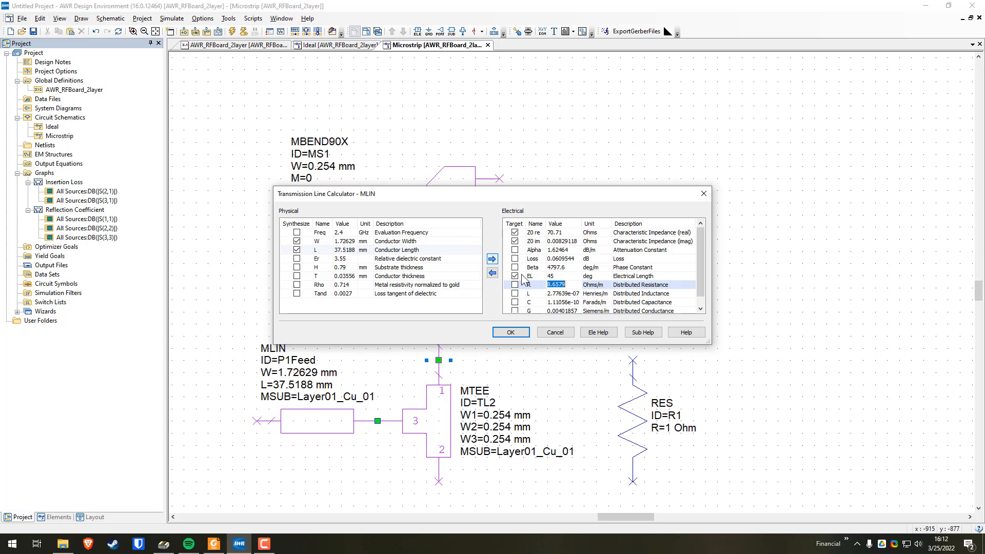
pyautogui.click(492, 273)
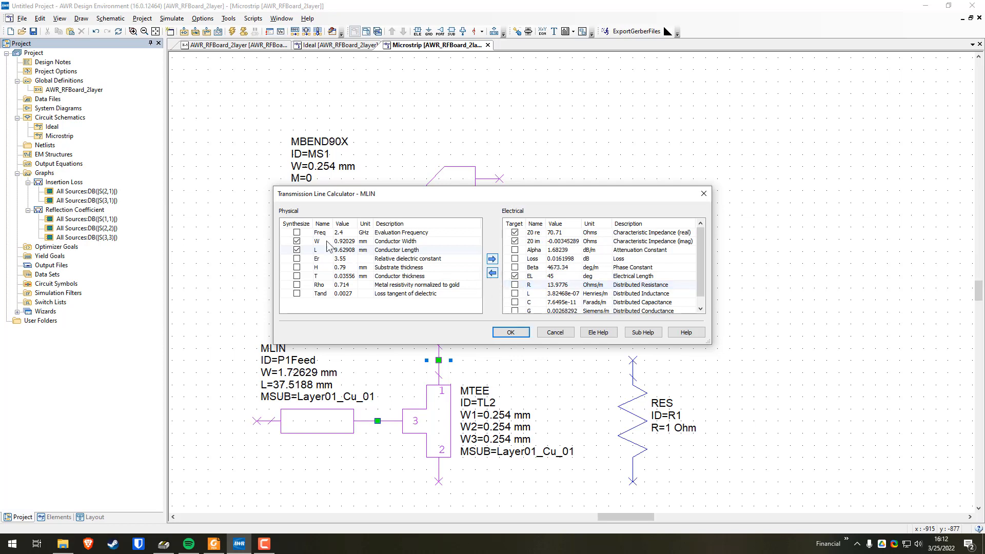
pyautogui.click(515, 334)
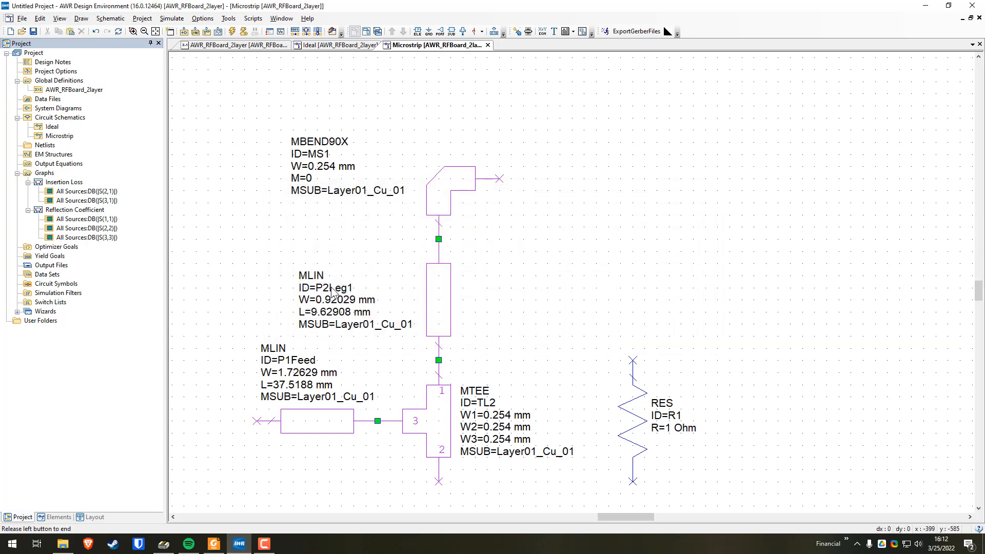
# Duplicate the P2Leg1 MLIN, rotate the copy horizontally, connect it to the MBEND90X's free end, and position its parameter text above it.
pyautogui.hotkey('ctrl', 'c')
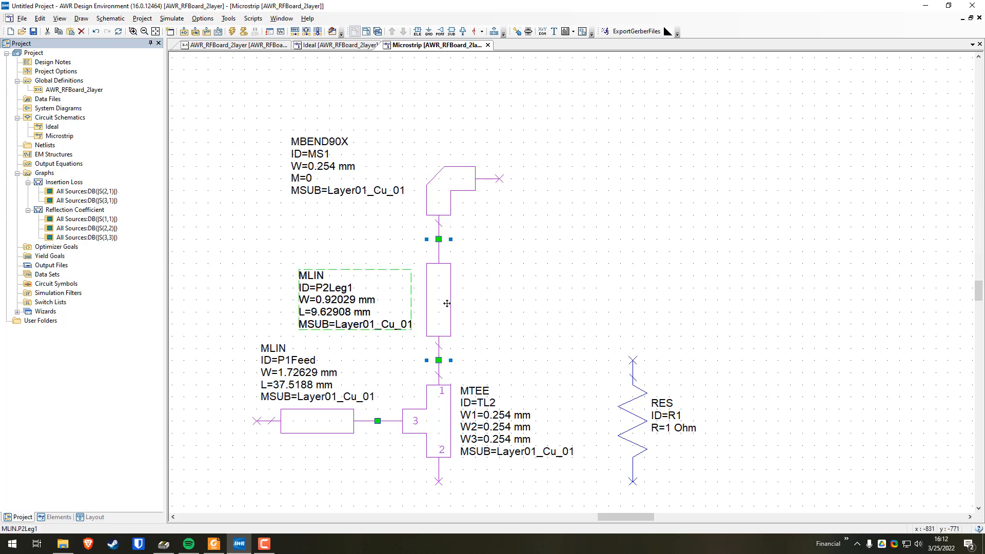
pyautogui.hotkey('ctrl', 'v')
pyautogui.rightClick(549, 242)
pyautogui.rightClick(555, 238)
pyautogui.rightClick(557, 237)
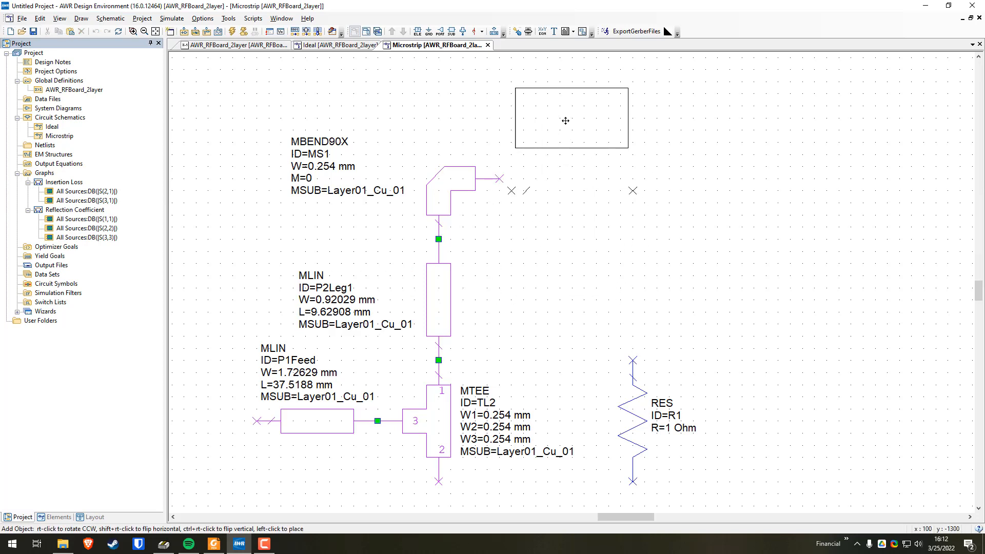
pyautogui.click(568, 106)
pyautogui.moveTo(551, 120); pyautogui.dragTo(552, 146)
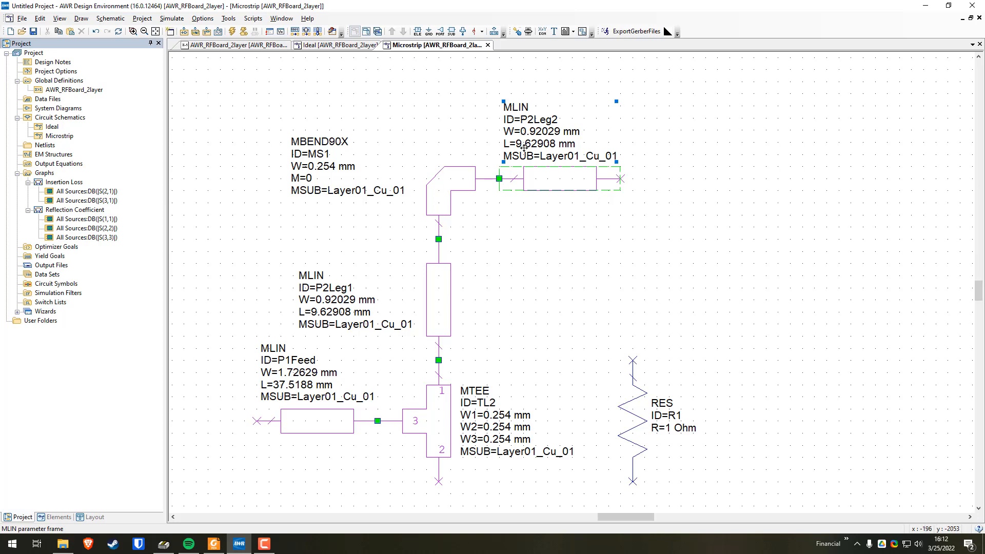
pyautogui.click(522, 276)
pyautogui.doubleClick(322, 171)
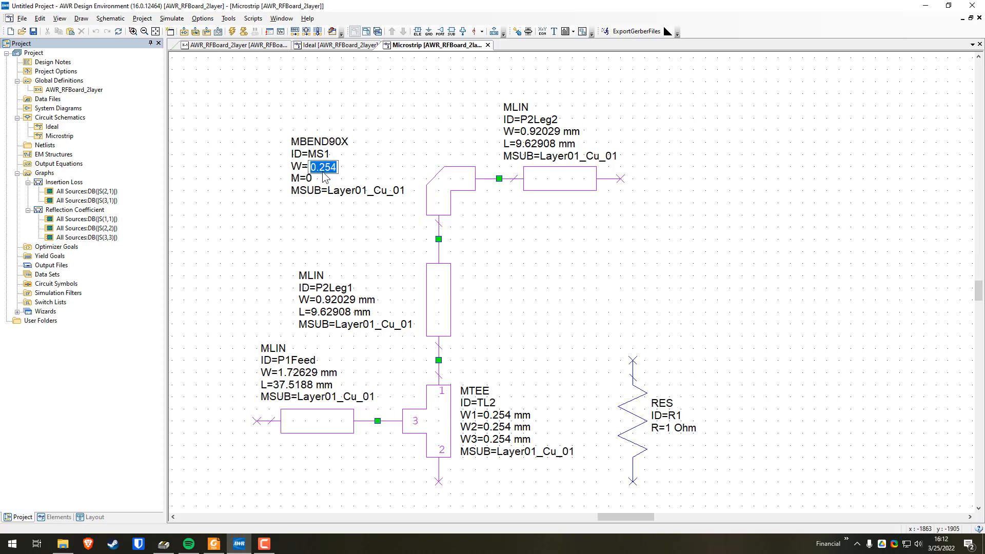
pyautogui.write('W@MLIN.')
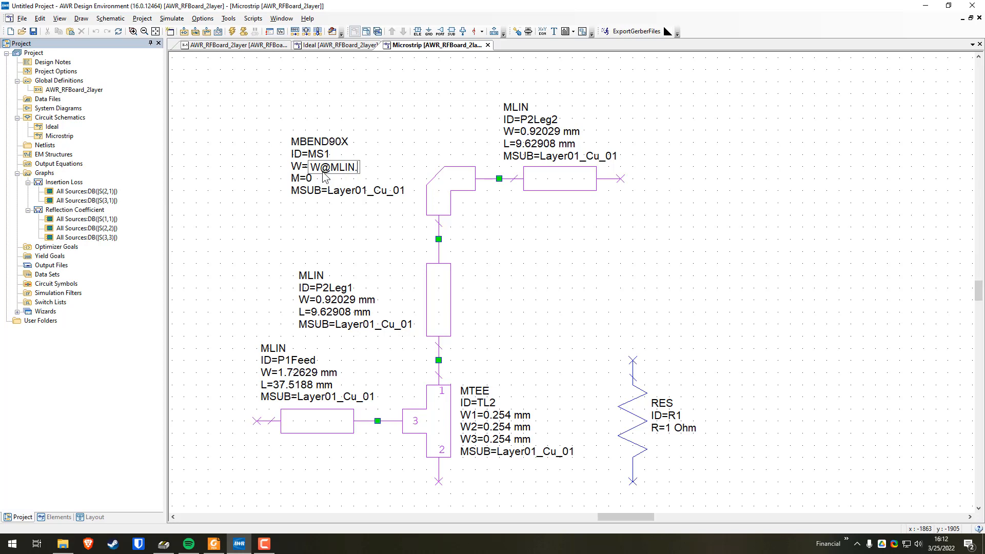
pyautogui.write('P2Leg1')
pyautogui.press('Return')
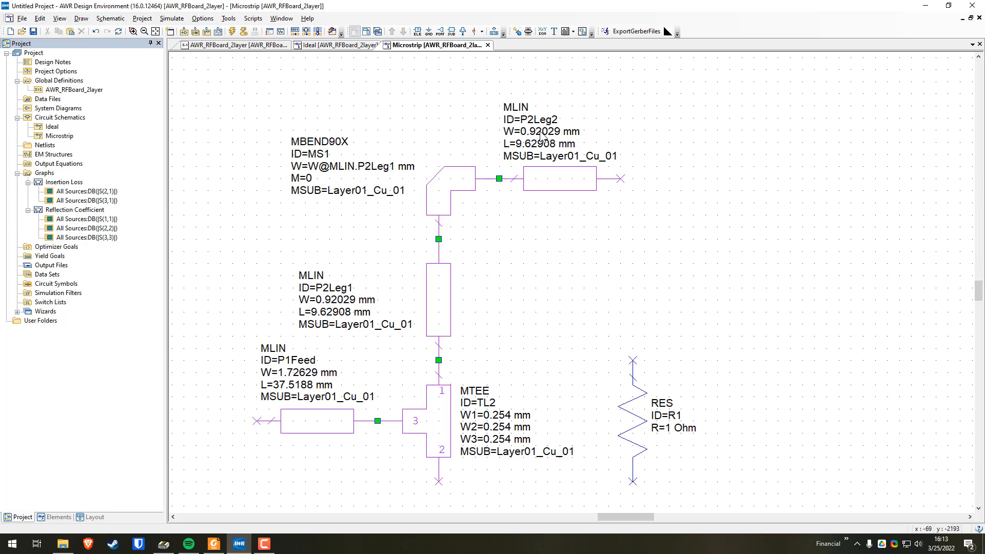
pyautogui.doubleClick(382, 168)
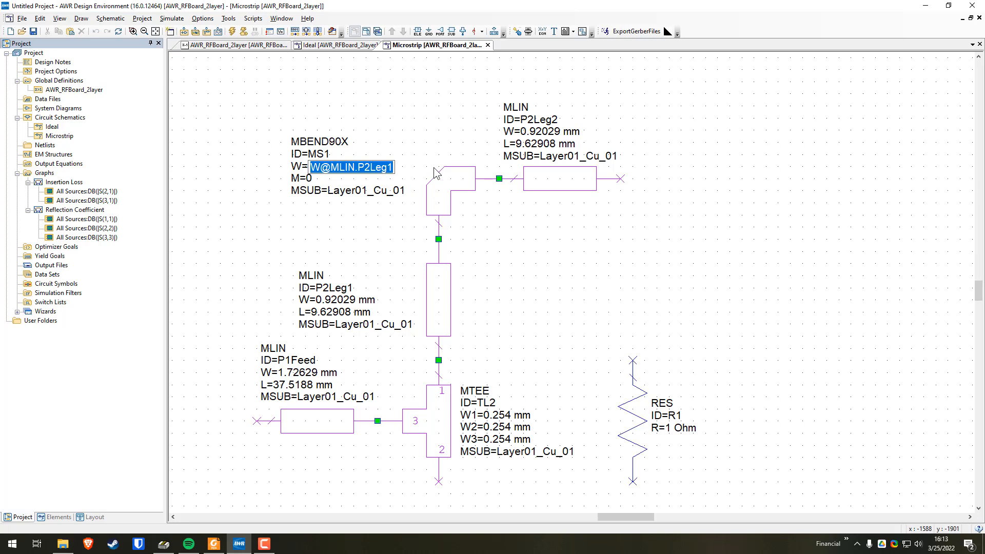
pyautogui.click(364, 222)
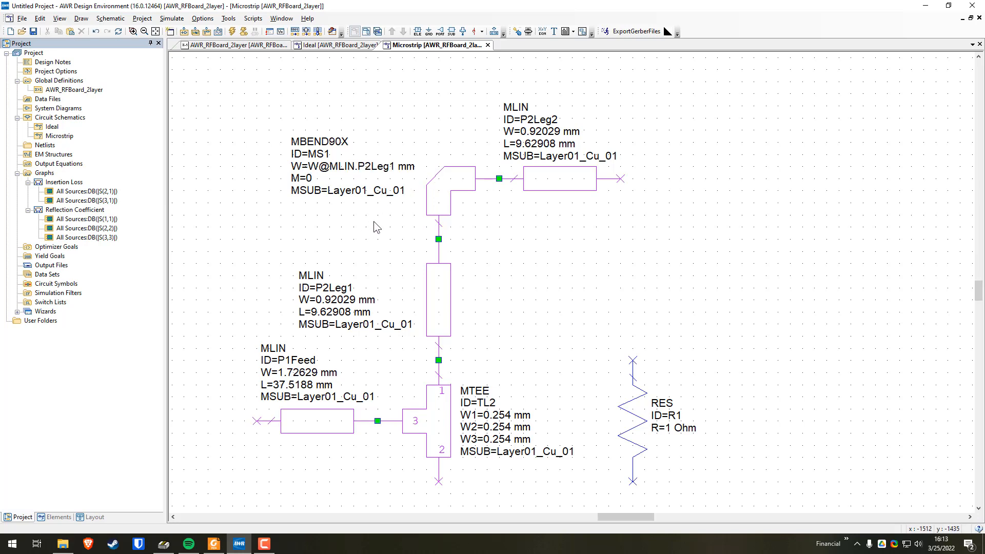
pyautogui.doubleClick(540, 132)
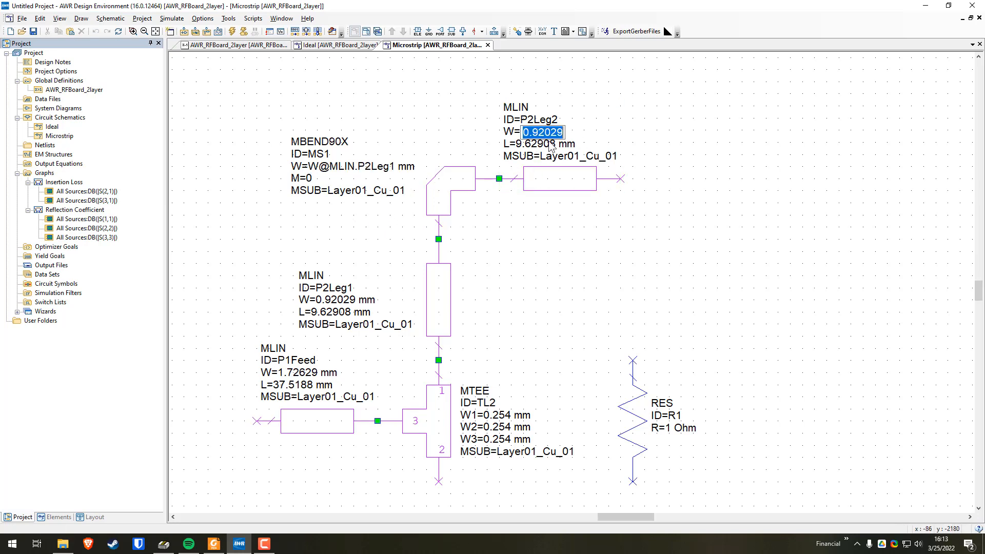
pyautogui.hotkey('ctrl', 'v')
pyautogui.click(542, 214)
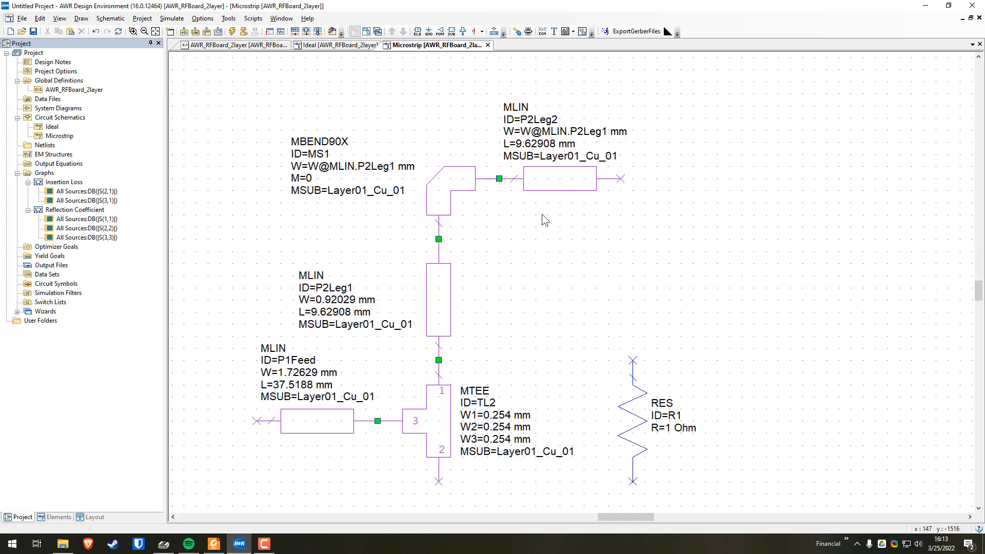
pyautogui.doubleClick(535, 144)
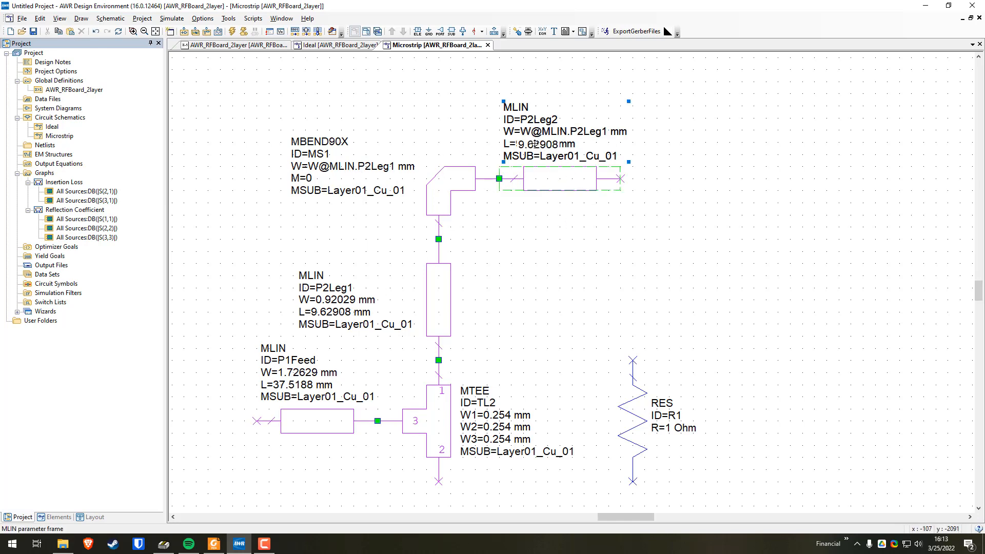
pyautogui.doubleClick(536, 144)
pyautogui.write('L@MLIN.P2')
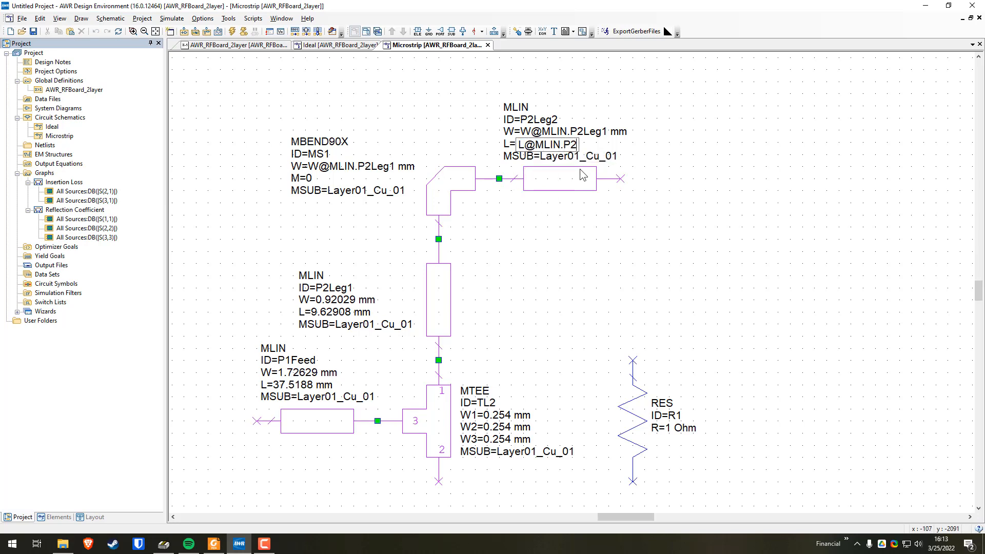
pyautogui.write('Leg1')
pyautogui.press('Return')
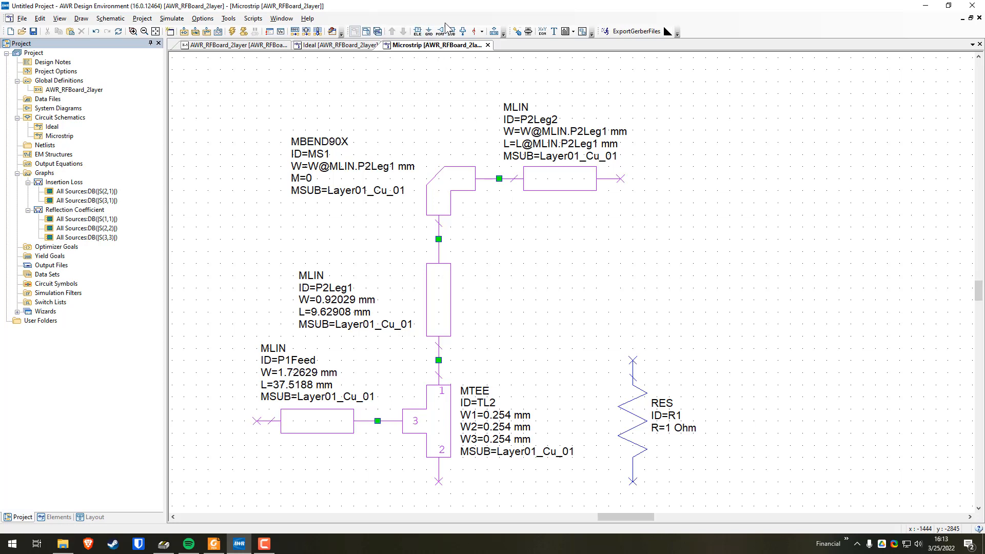
# Open the Microstrip schematic's layout view, select all five layout shapes, and snap them together.
pyautogui.click(366, 31)
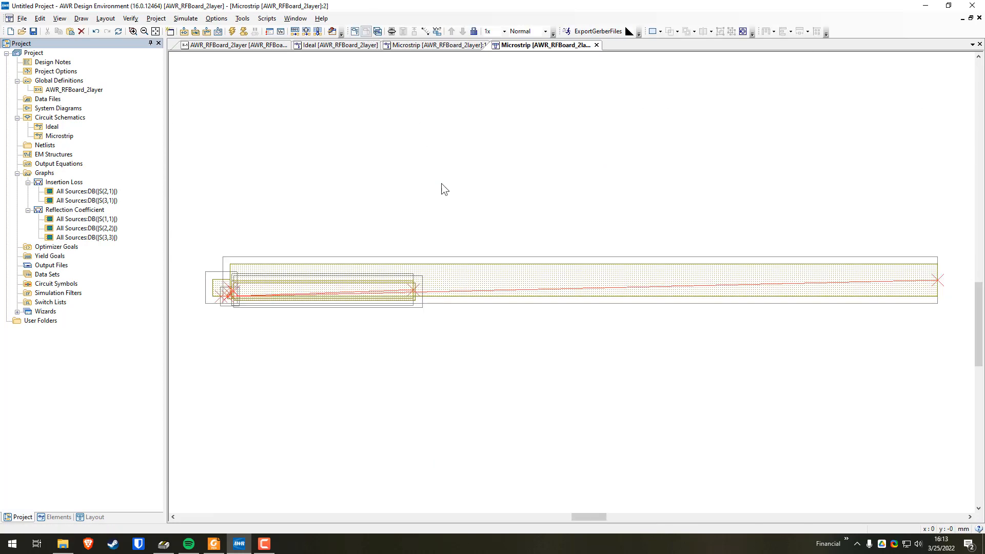
pyautogui.scroll(-1, 535, 224)
pyautogui.scroll(-2, 518, 249)
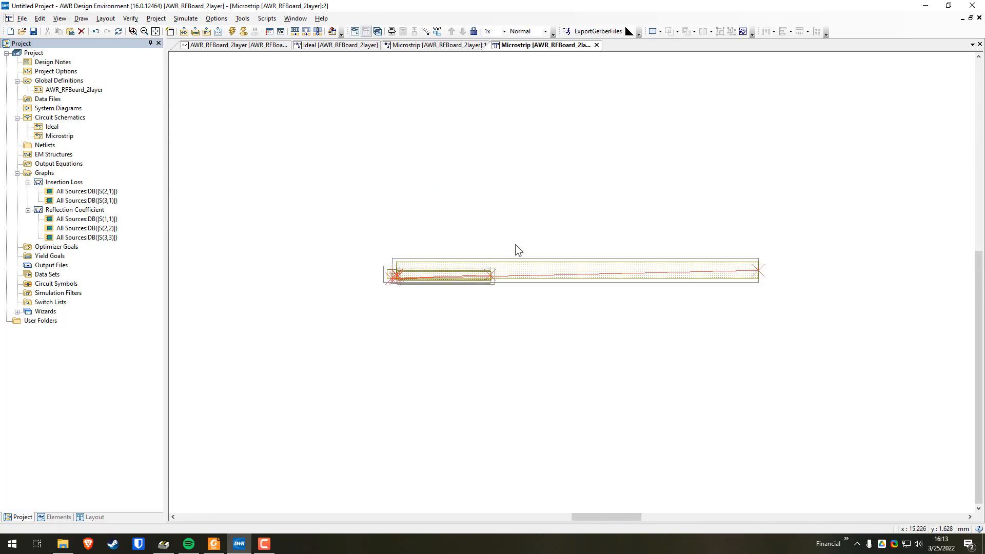
pyautogui.moveTo(587, 235); pyautogui.dragTo(494, 234)
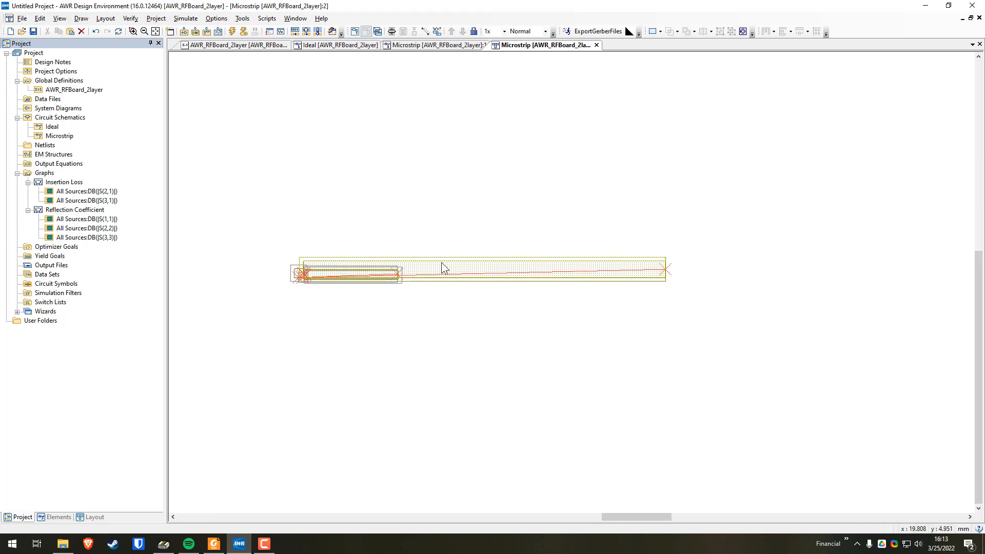
pyautogui.click(422, 269)
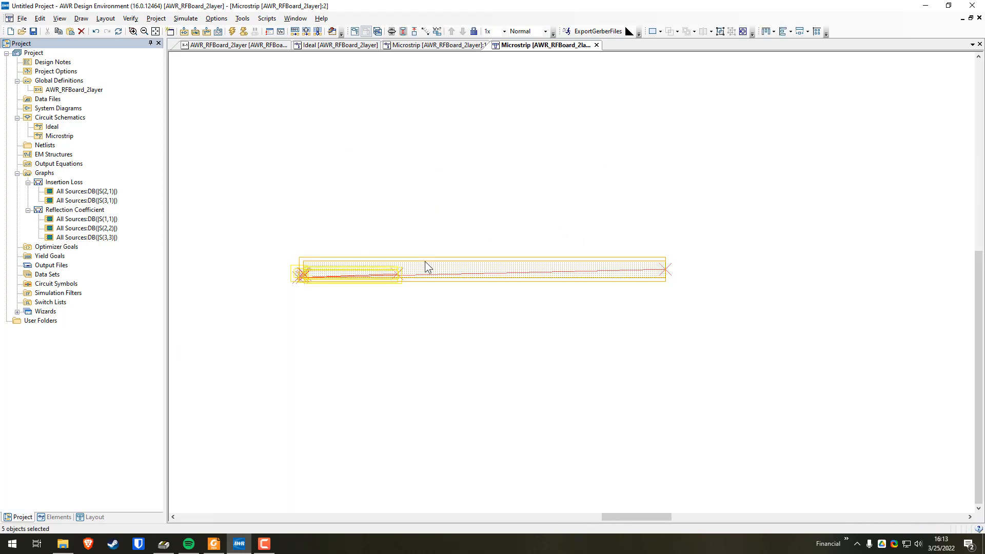
pyautogui.click(403, 31)
pyautogui.click(748, 229)
pyautogui.moveTo(741, 242); pyautogui.dragTo(642, 255)
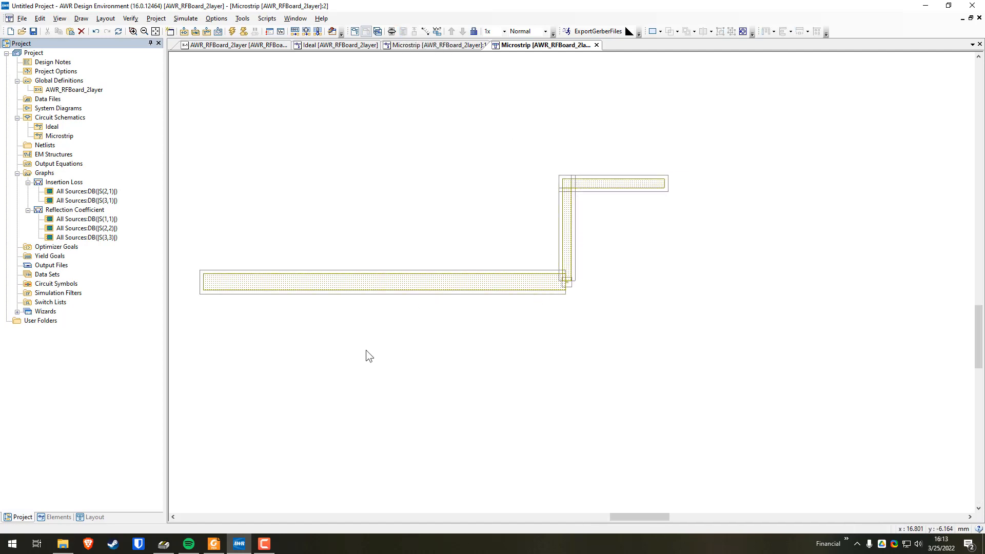
# Hide the Cu_01-, Cu_01+, Cu_02- and Cu_02+ drawing layers in the layout.
pyautogui.click(95, 517)
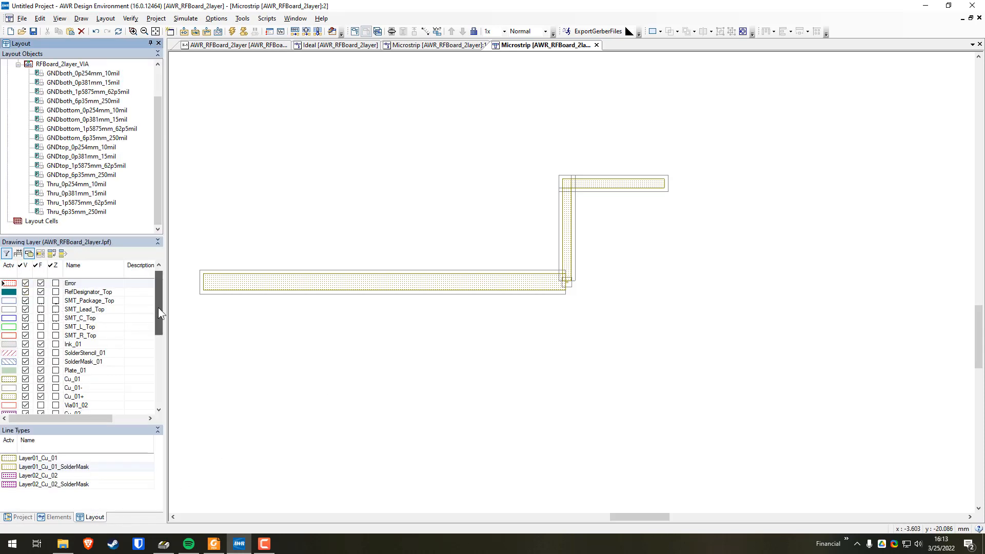
pyautogui.moveTo(158, 307); pyautogui.dragTo(160, 333)
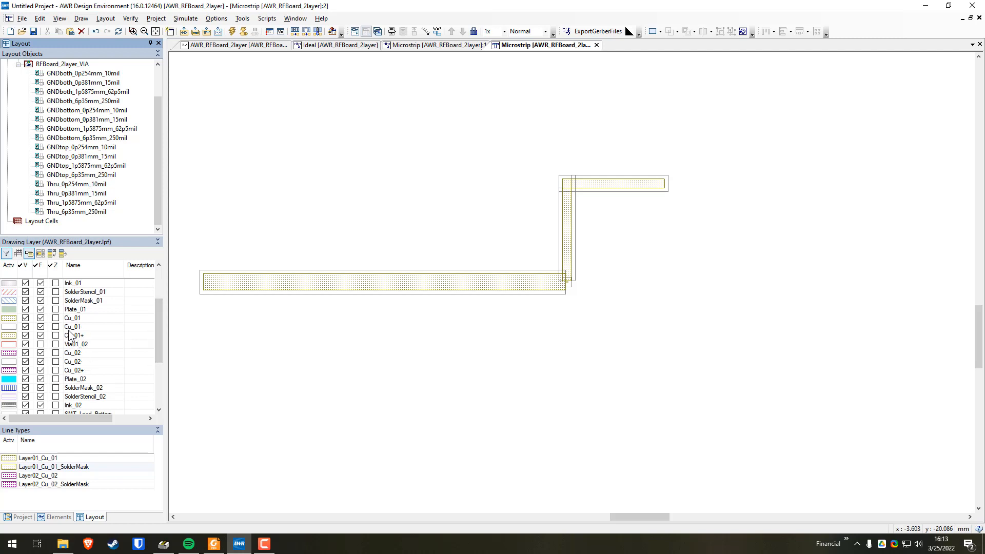
pyautogui.click(25, 327)
pyautogui.click(26, 336)
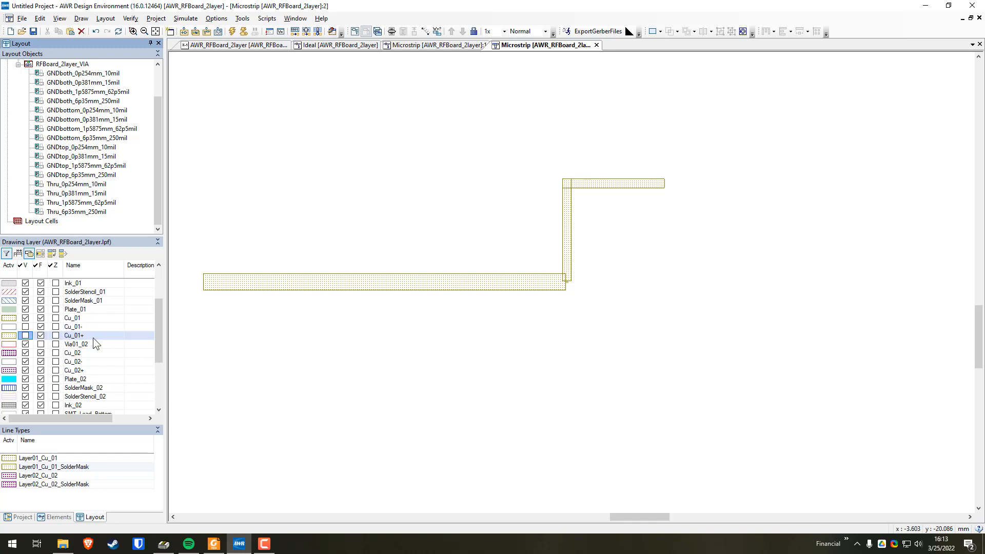
pyautogui.click(25, 362)
pyautogui.click(25, 370)
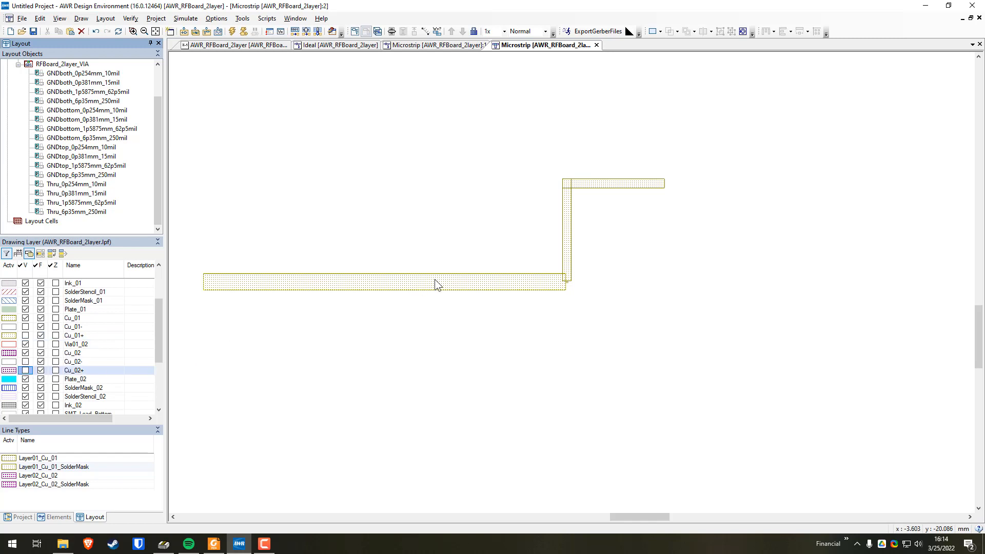
pyautogui.click(438, 48)
pyautogui.scroll(-1, 516, 364)
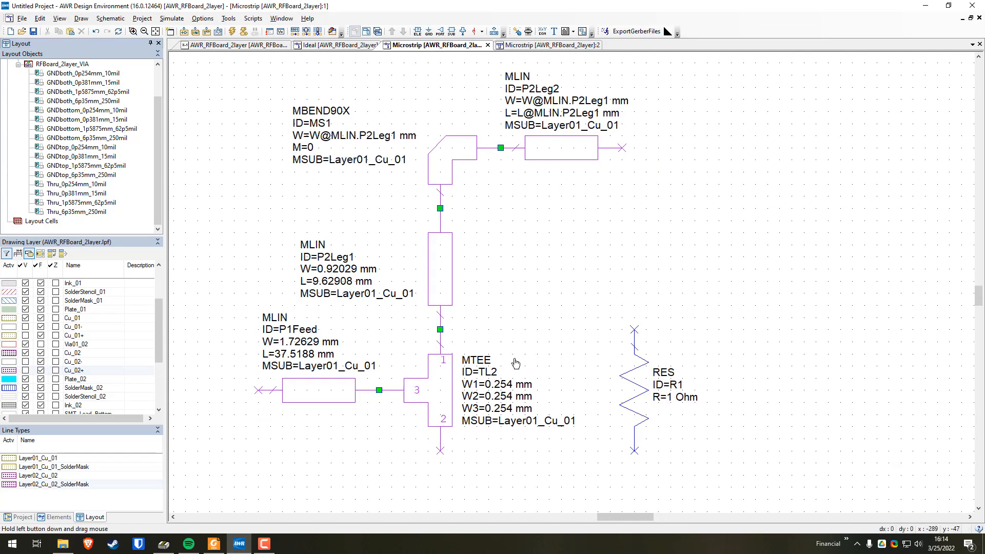
pyautogui.scroll(-1, 516, 363)
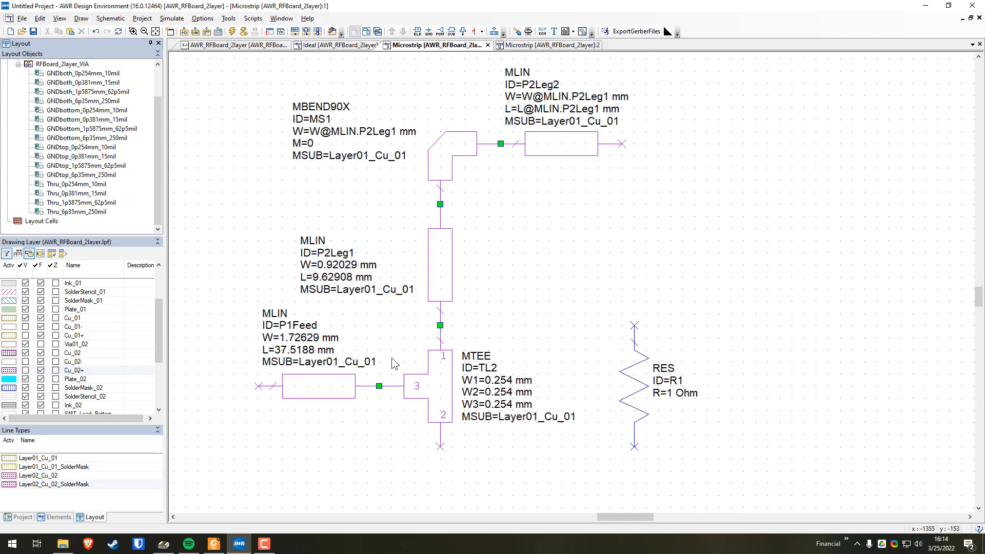
pyautogui.scroll(-1, 495, 433)
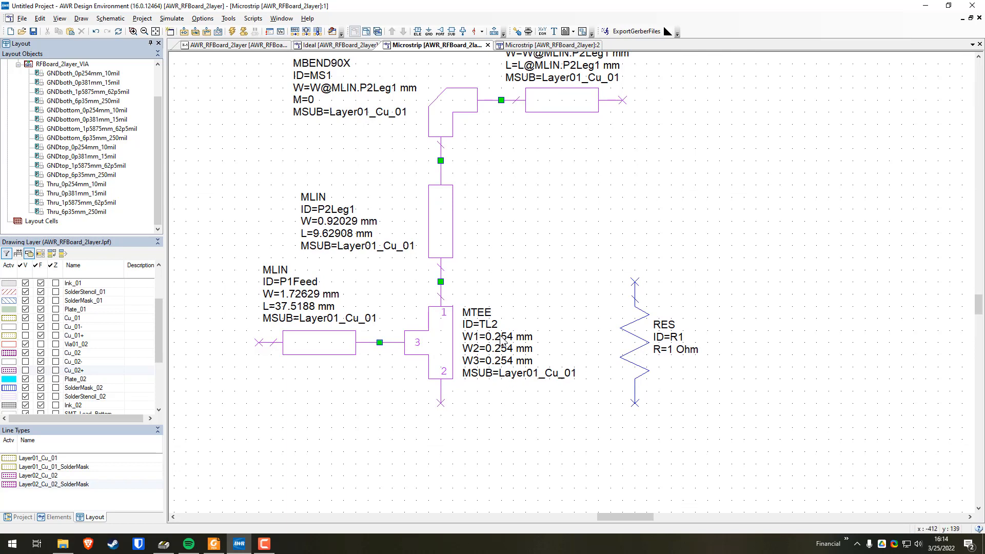
pyautogui.scroll(1, 460, 232)
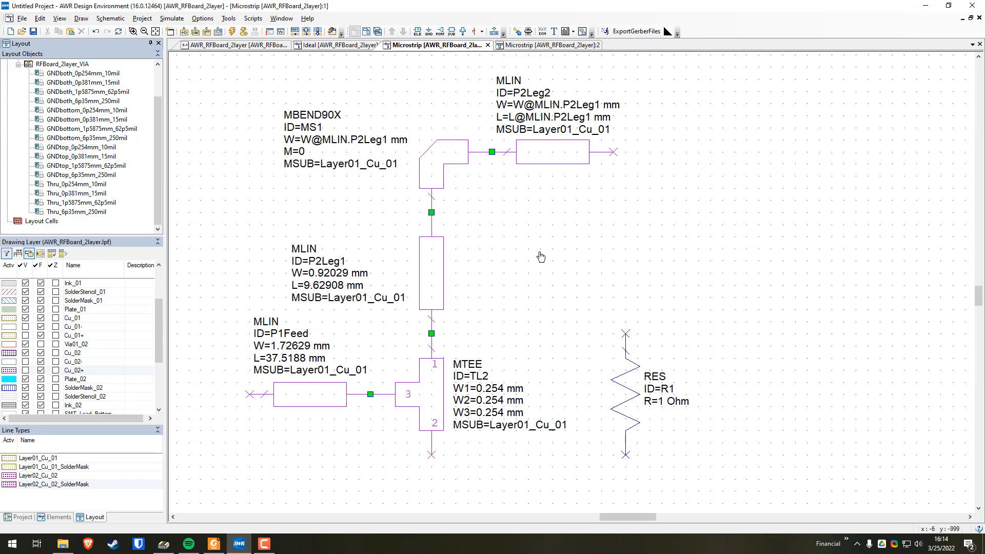
pyautogui.doubleClick(552, 108)
pyautogui.hotkey('ctrl', 'c')
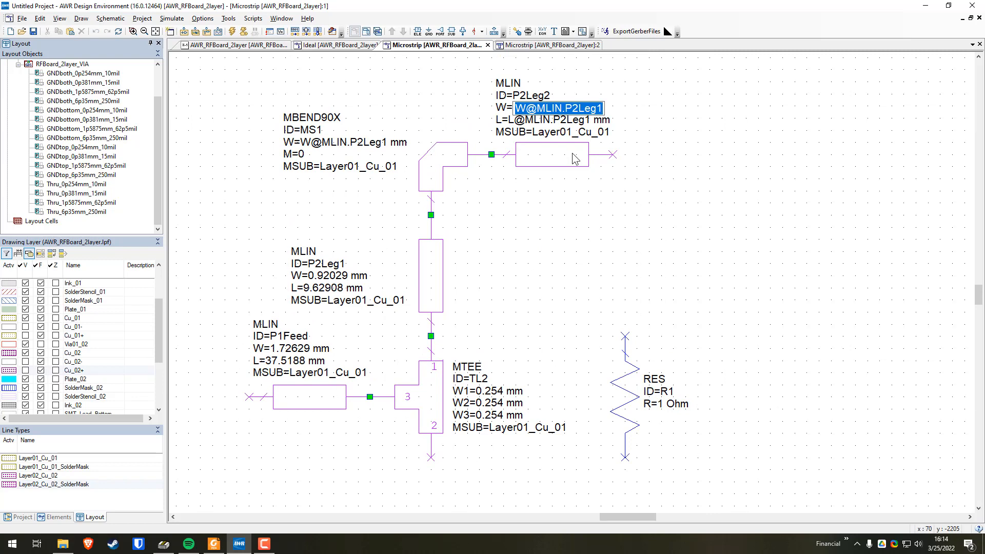
pyautogui.click(558, 345)
pyautogui.click(488, 390)
pyautogui.doubleClick(488, 390)
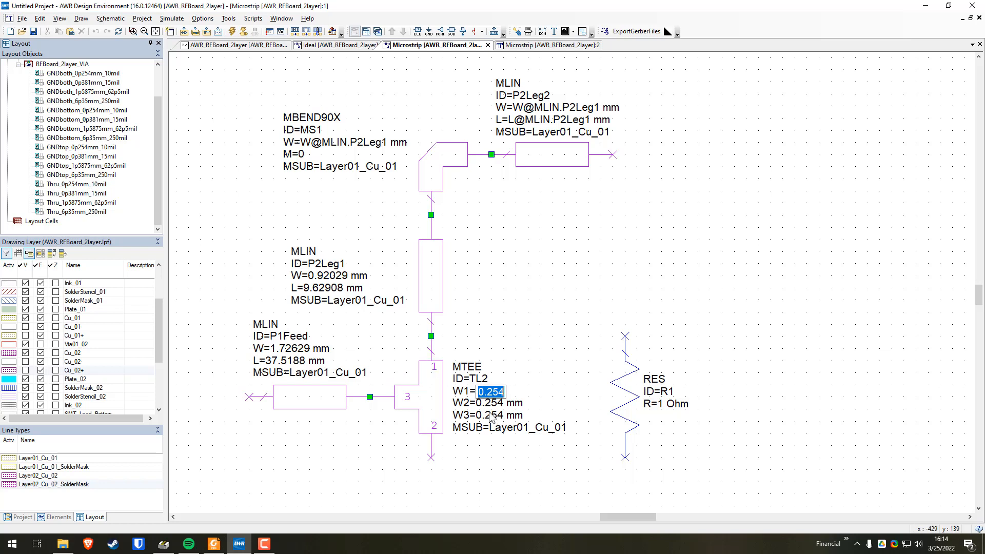
pyautogui.hotkey('ctrl', 'v')
pyautogui.press('Return')
pyautogui.doubleClick(485, 414)
pyautogui.hotkey('ctrl', 'v')
pyautogui.press('Return')
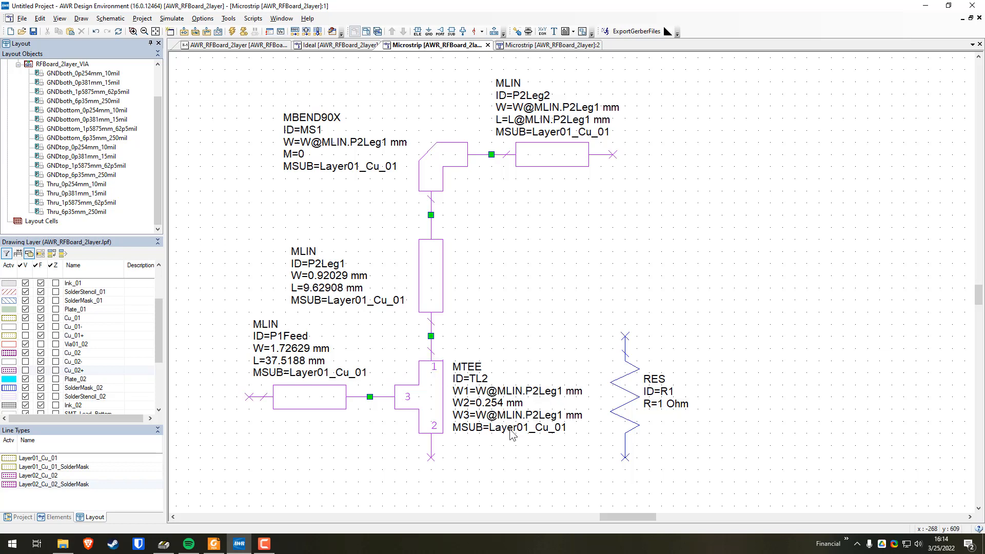
pyautogui.doubleClick(505, 403)
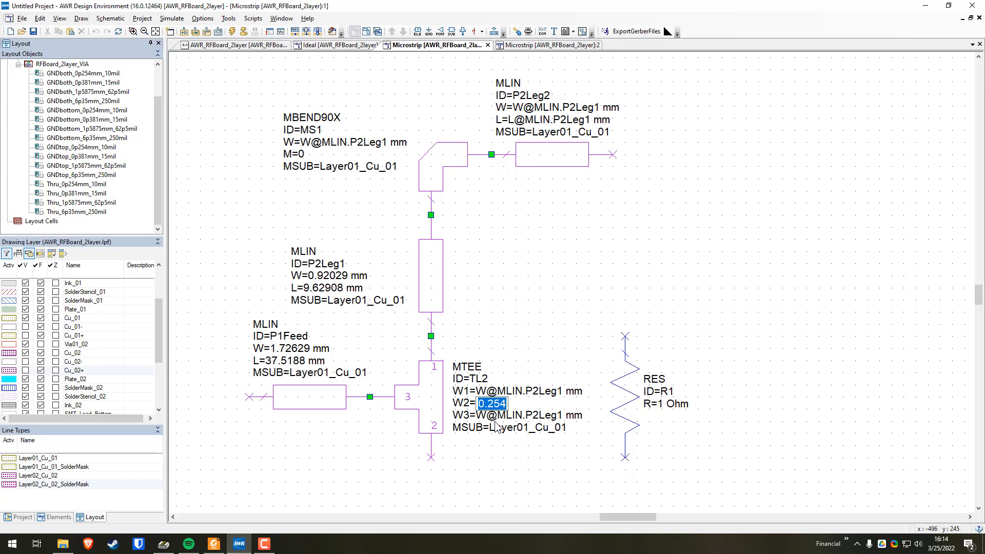
pyautogui.write('W@MLIN.')
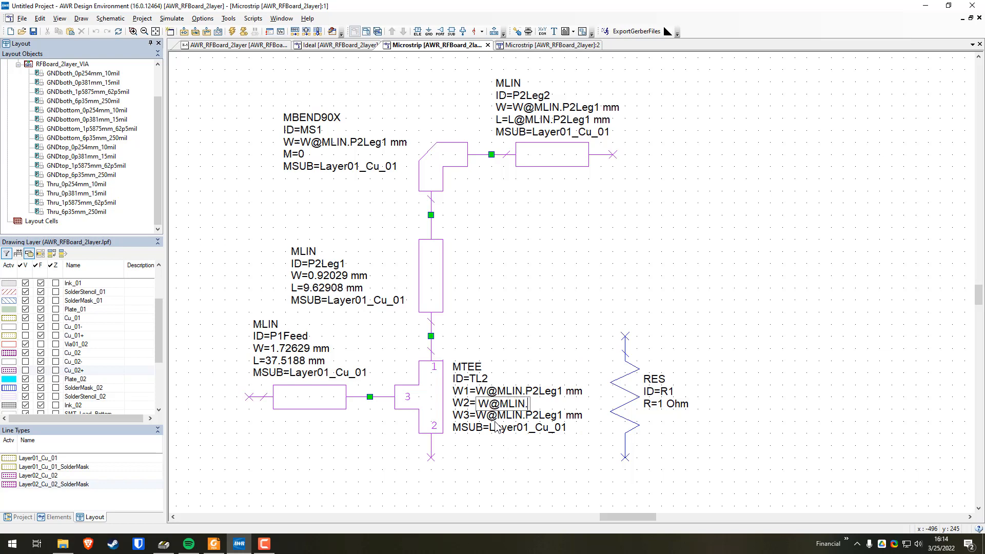
pyautogui.write('P1Feed')
pyautogui.press('Return')
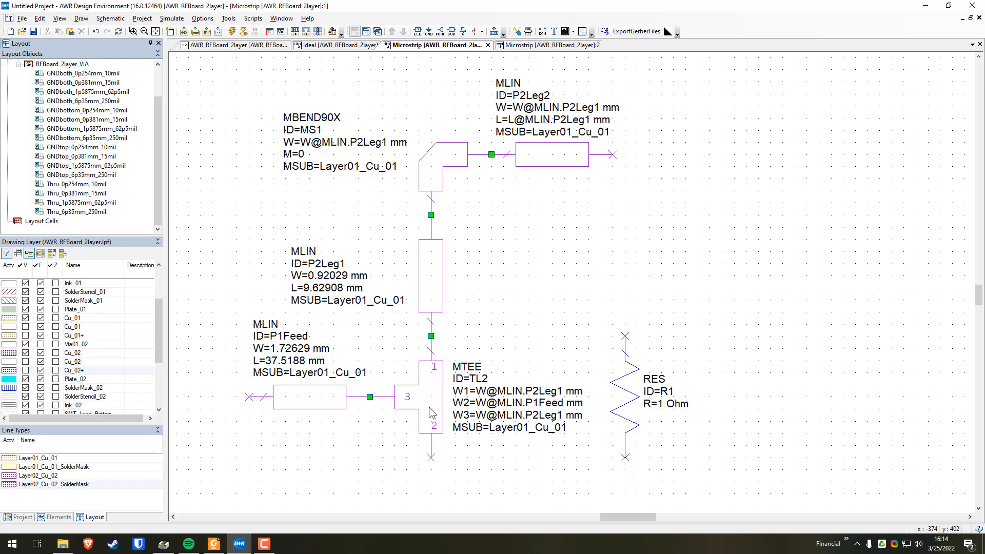
pyautogui.doubleClick(495, 404)
pyautogui.hotkey('ctrl', 'c')
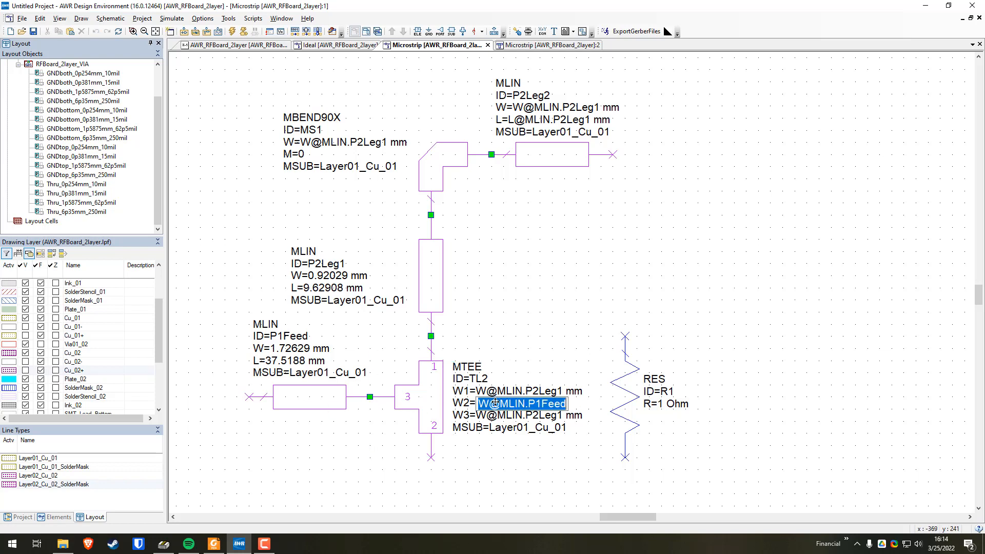
pyautogui.click(526, 415)
pyautogui.doubleClick(526, 415)
pyautogui.press('Delete')
pyautogui.hotkey('ctrl', 'v')
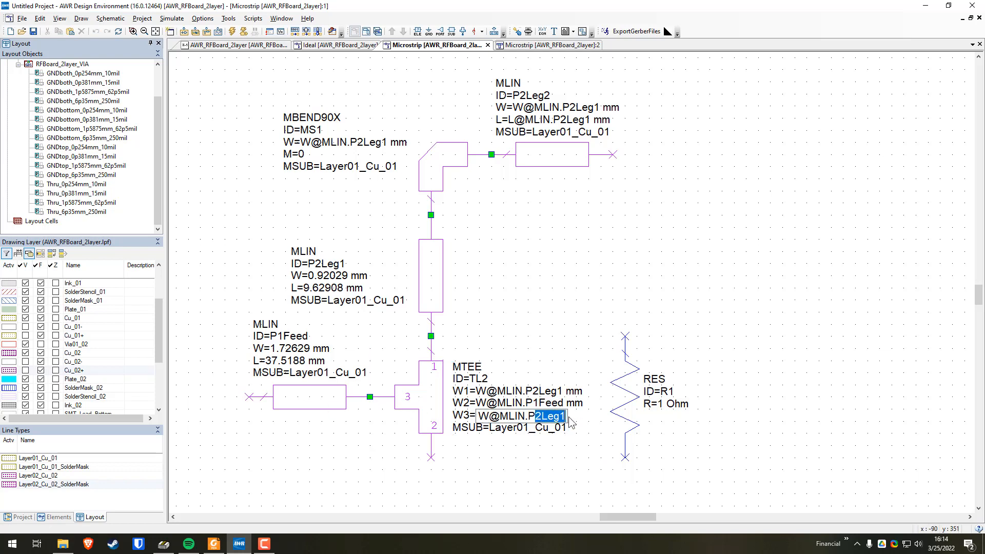
pyautogui.press('Return')
pyautogui.doubleClick(548, 407)
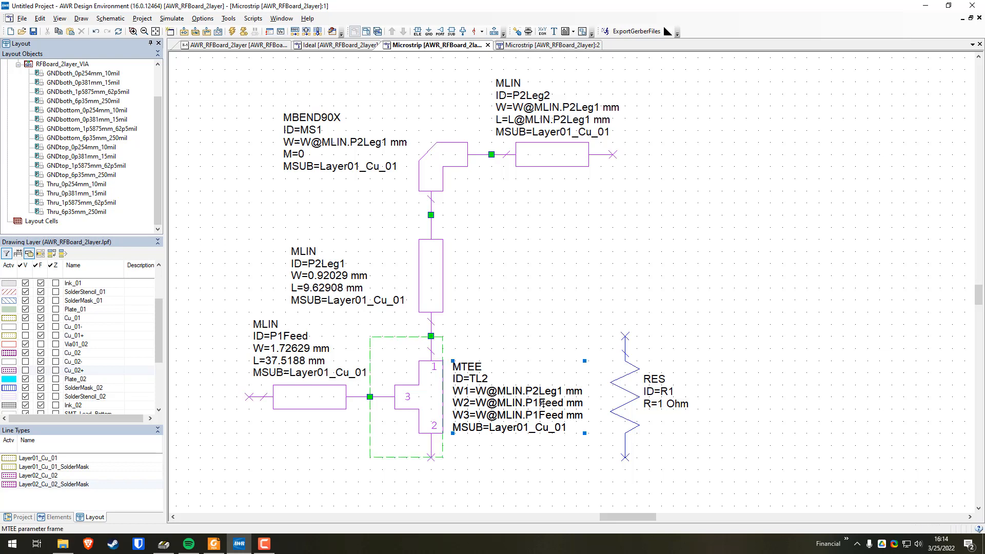
pyautogui.click(549, 407)
pyautogui.moveTo(536, 406); pyautogui.dragTo(583, 408)
pyautogui.write('2')
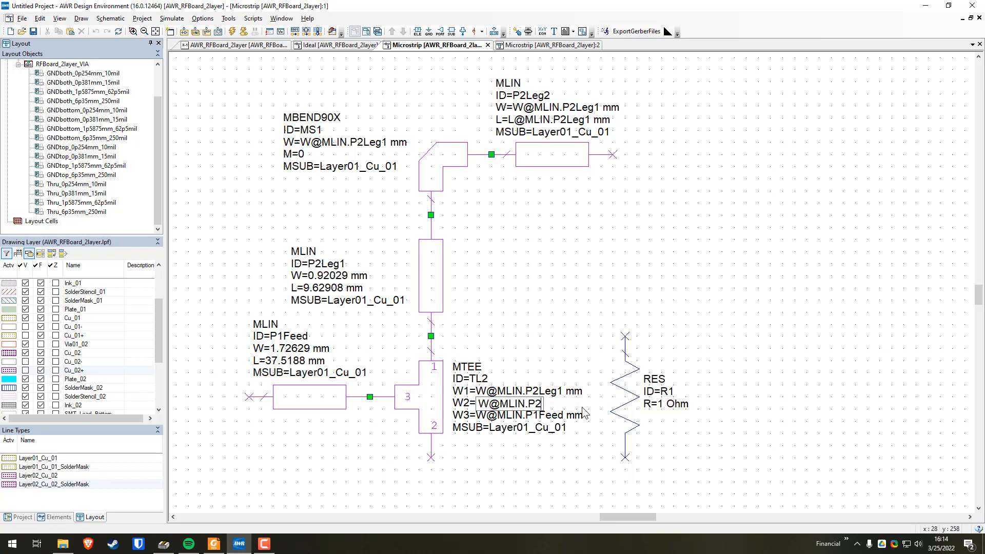
pyautogui.write('Leg1')
pyautogui.press('Return')
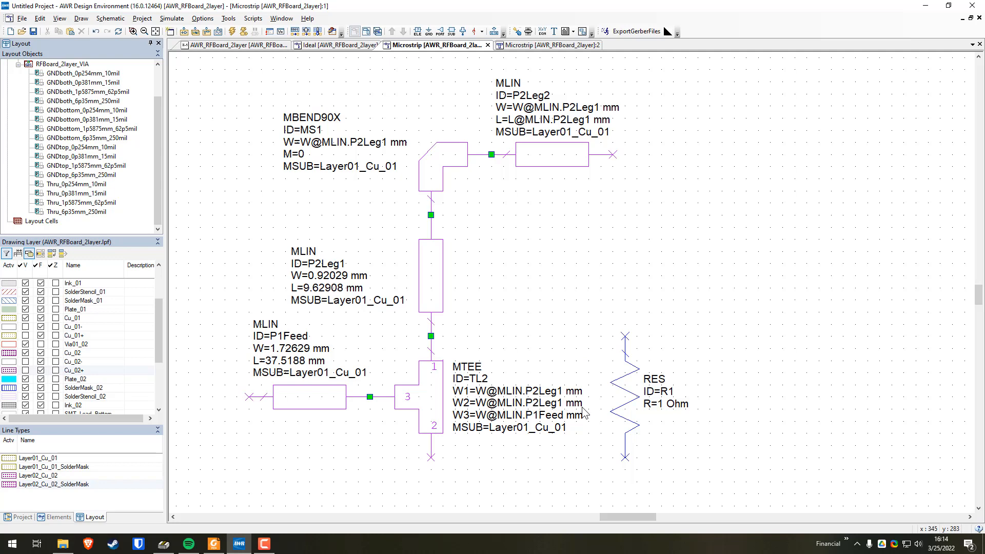
# Save the project as VideoTutorial_2022_Part2_PowerDividers.emp in the AWR Projects folder, replacing the existing file.
pyautogui.hotkey('ctrl', 's')
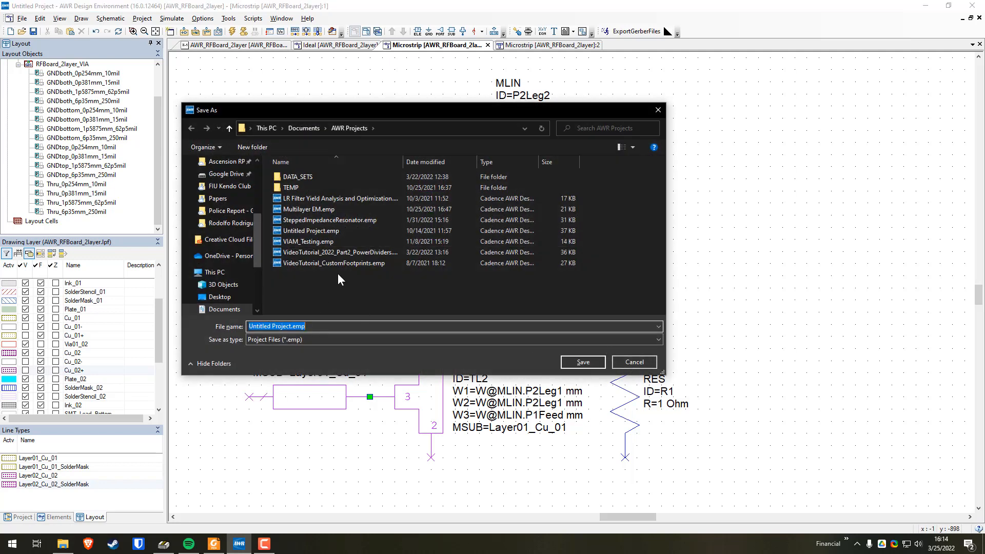
pyautogui.click(302, 254)
pyautogui.click(583, 362)
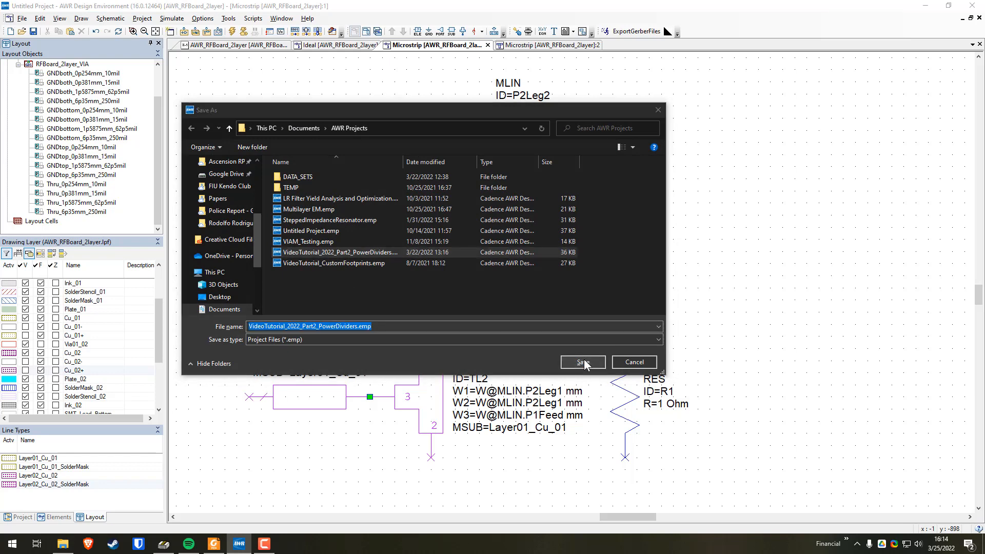
pyautogui.click(526, 272)
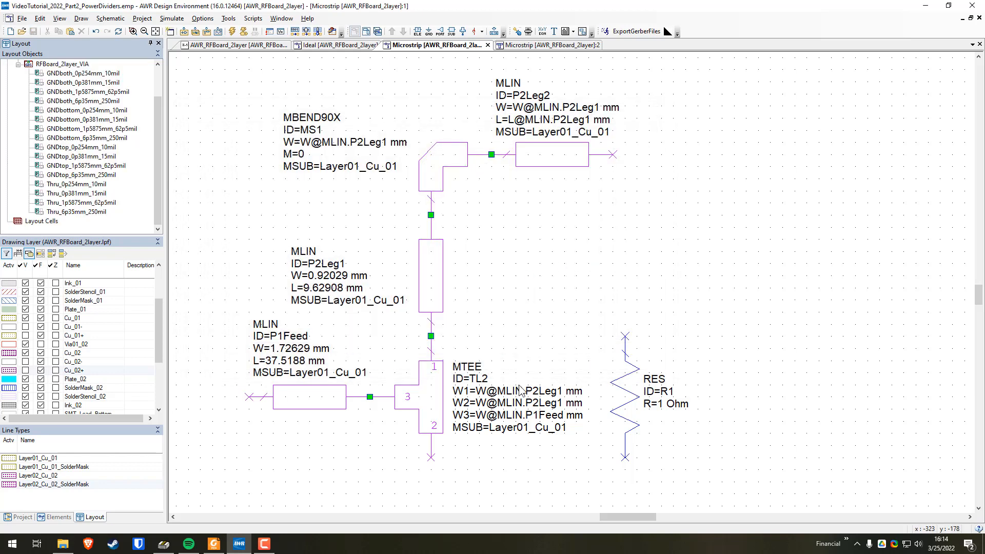
# In the Microstrip layout view, select all shapes and snap them together to match the corrected MTEE widths.
pyautogui.click(515, 46)
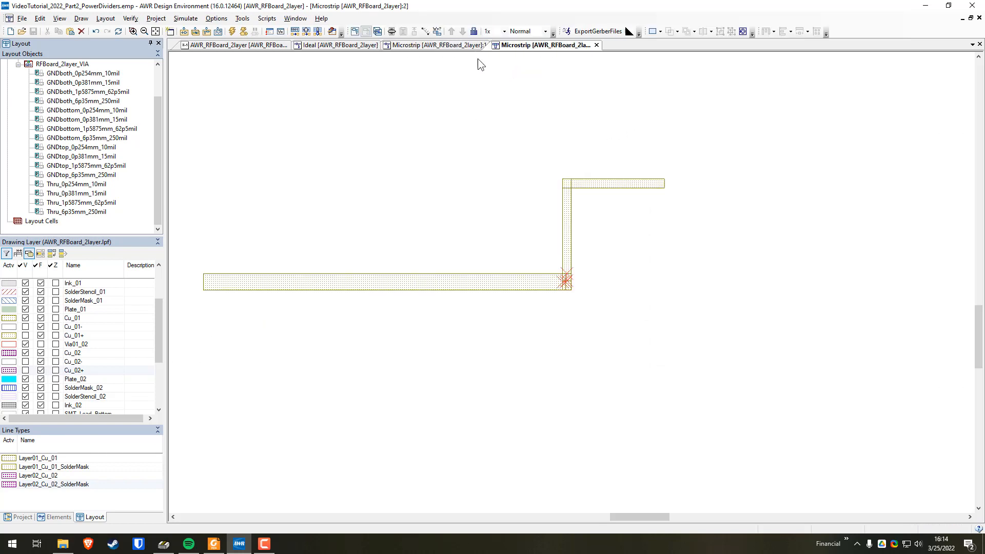
pyautogui.hotkey('ctrl', 'a')
pyautogui.click(404, 32)
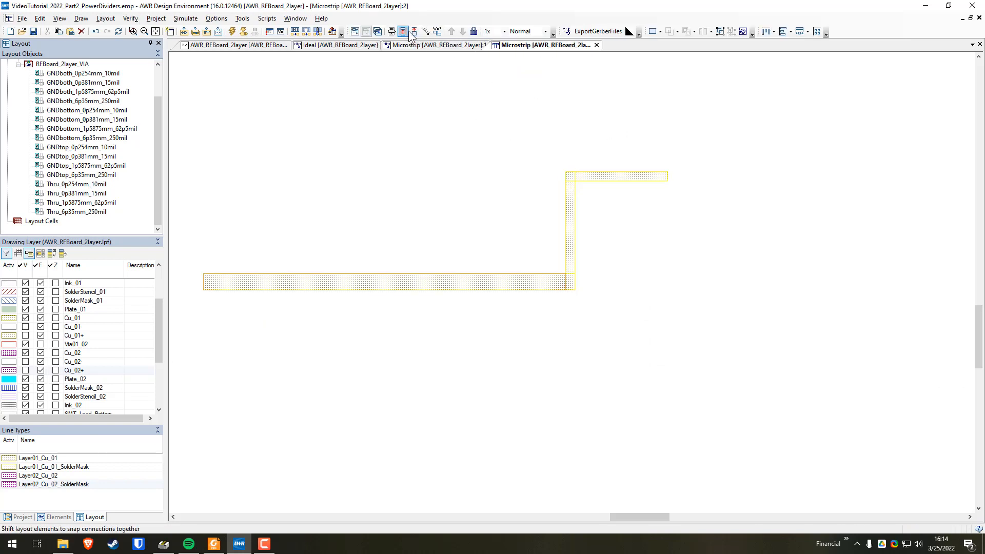
pyautogui.click(623, 237)
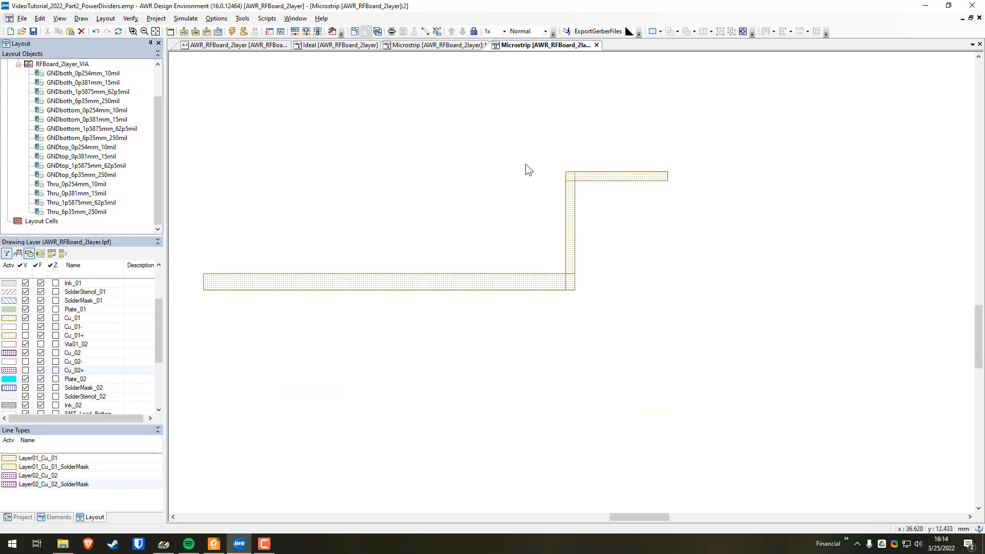
# In the Microstrip schematic, connect a rotated MTEE copy to P2Leg2's free end, port 3 facing down, and shift its parameter text clear of P2Leg2's text.
pyautogui.click(439, 45)
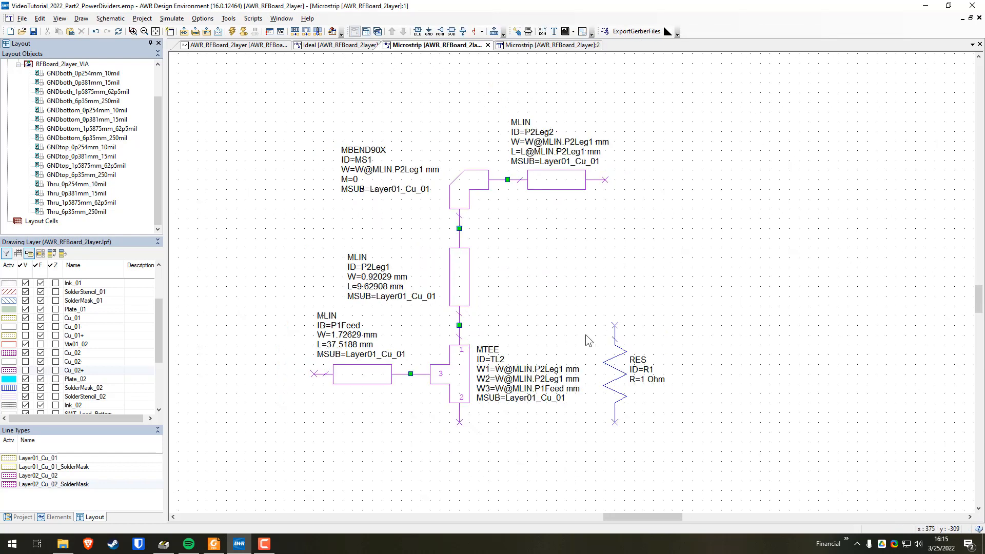
pyautogui.click(482, 357)
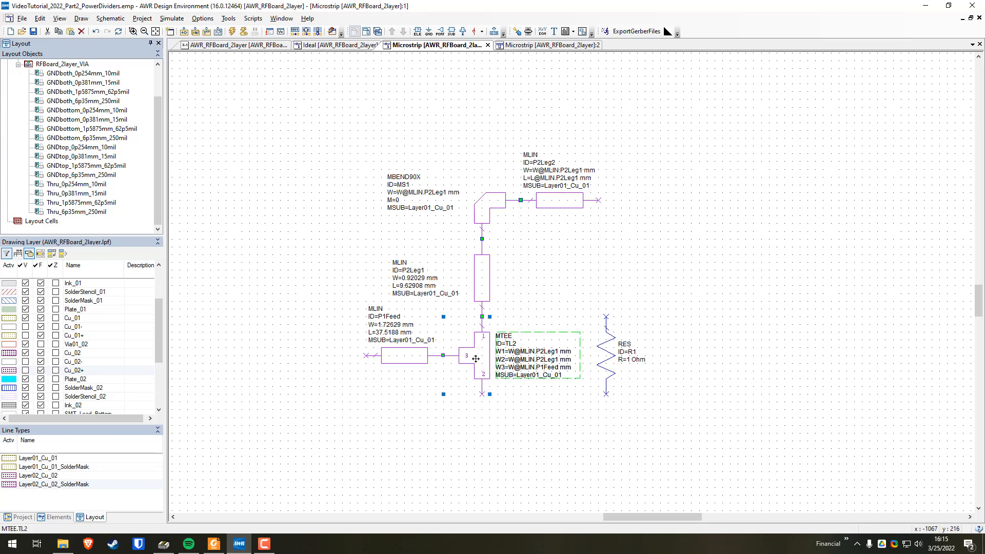
pyautogui.hotkey('ctrl', 'c')
pyautogui.hotkey('ctrl', 'v')
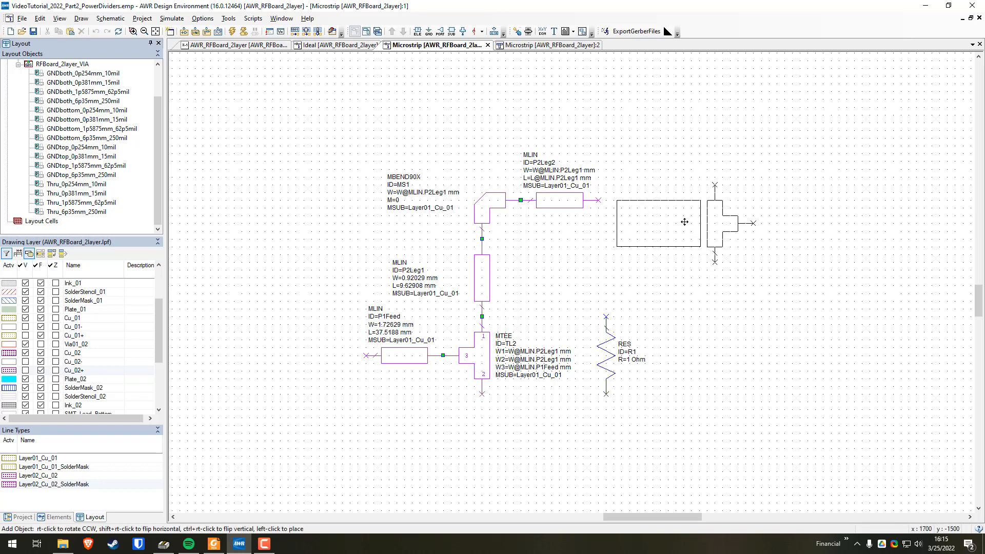
pyautogui.click(631, 172)
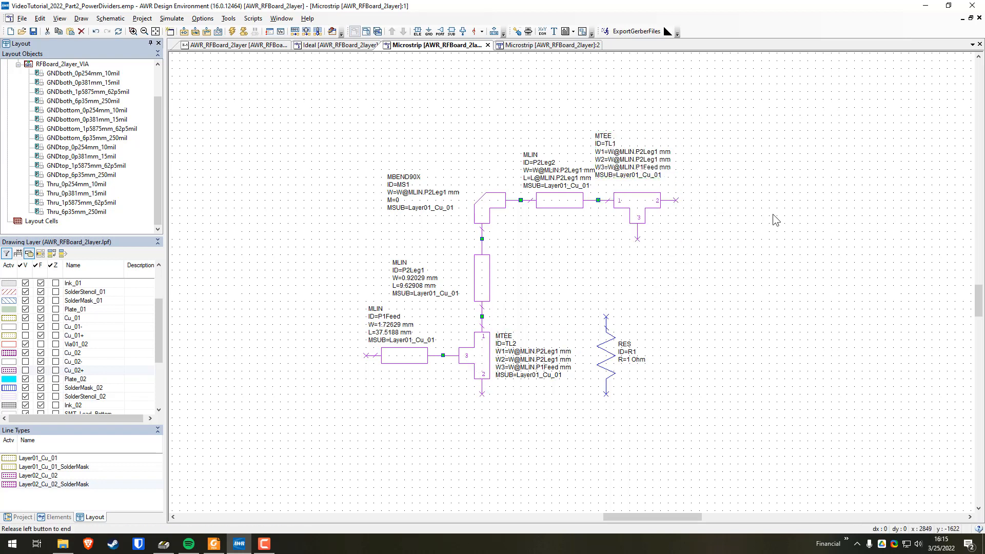
pyautogui.moveTo(636, 169); pyautogui.dragTo(636, 172)
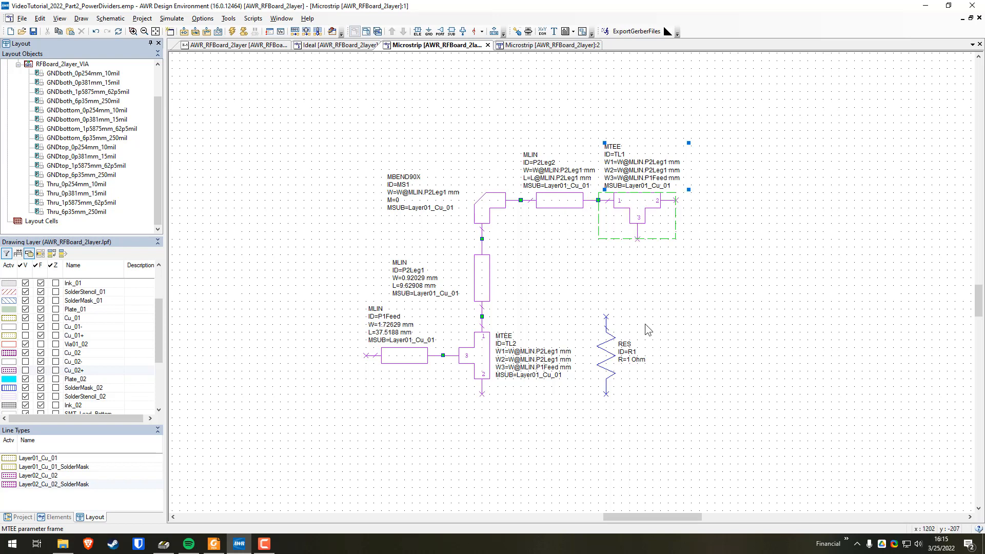
# In the Ideal schematic, move resistor R1 up slightly to centre it between the two output branches.
pyautogui.click(344, 46)
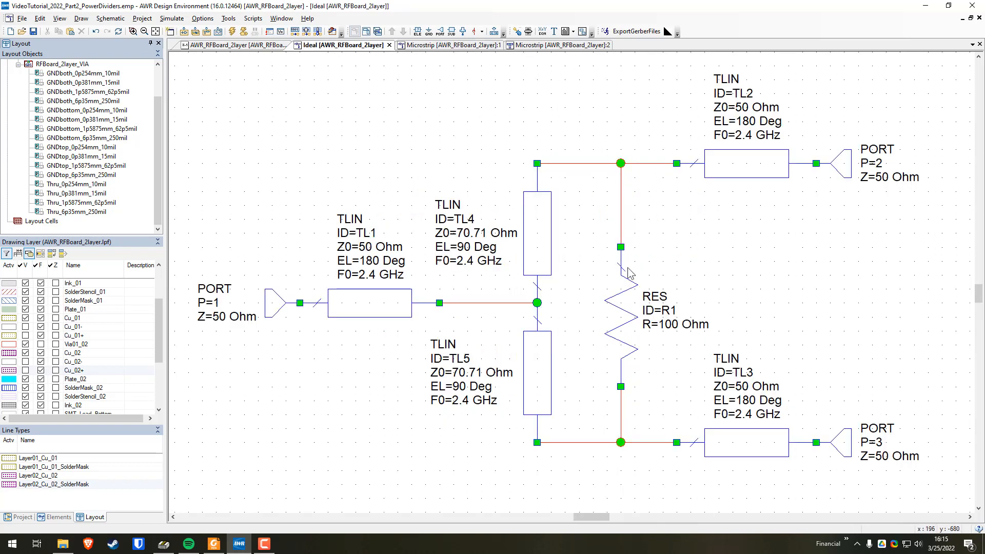
pyautogui.click(624, 298)
pyautogui.moveTo(624, 297); pyautogui.dragTo(623, 290)
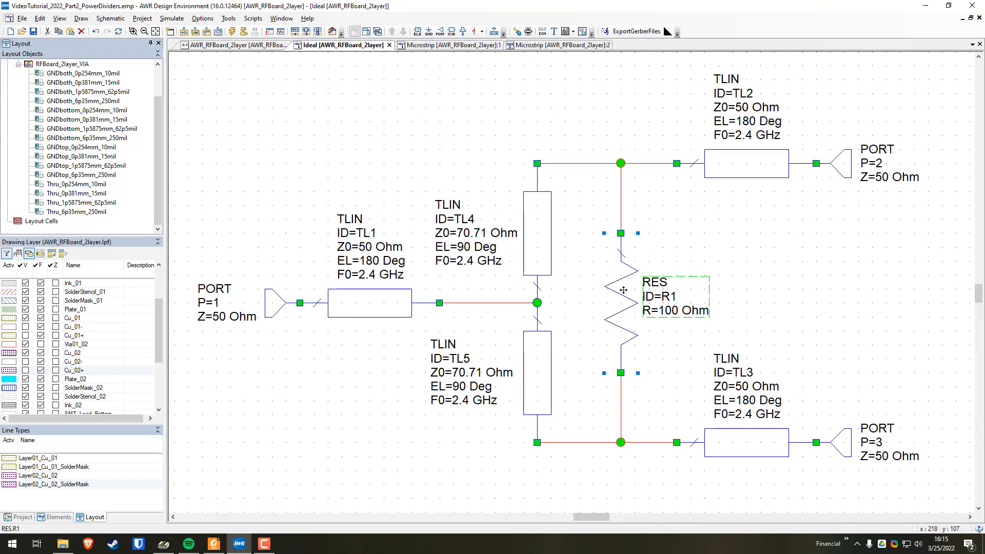
# Return to the Microstrip layout and snap all shapes together, including the added MTEE at P2Leg2's end.
pyautogui.click(525, 46)
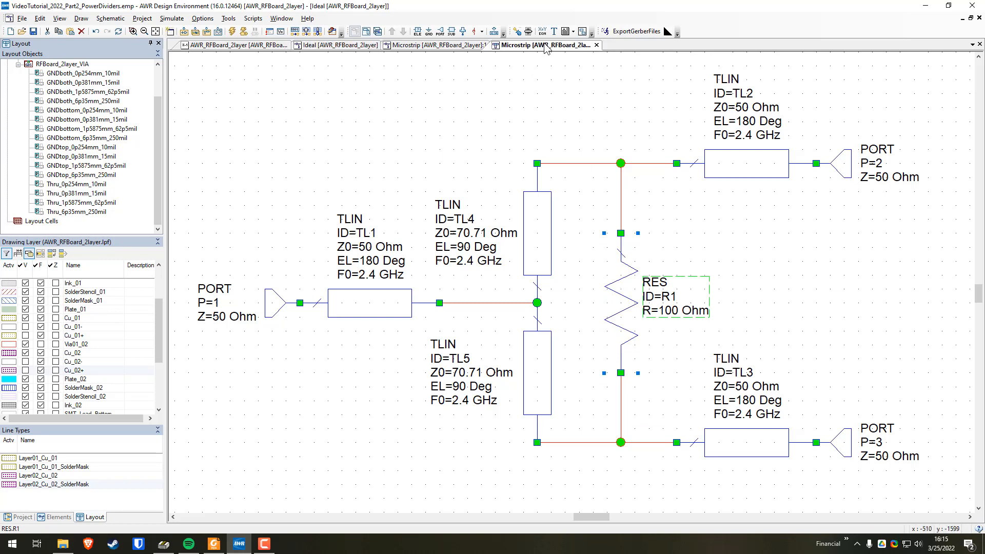
pyautogui.hotkey('ctrl', 'a')
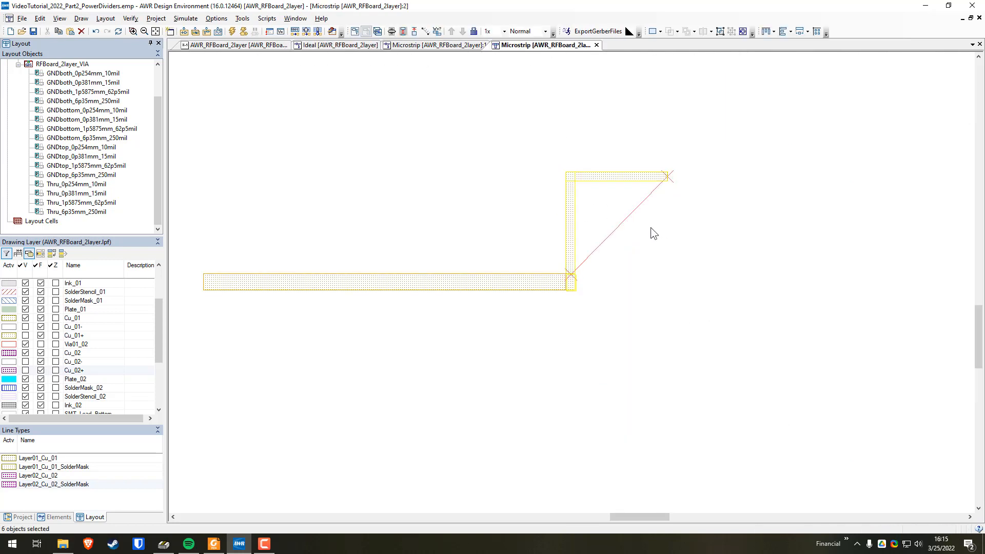
pyautogui.click(676, 217)
pyautogui.hotkey('ctrl', 'a')
pyautogui.click(400, 32)
pyautogui.click(711, 168)
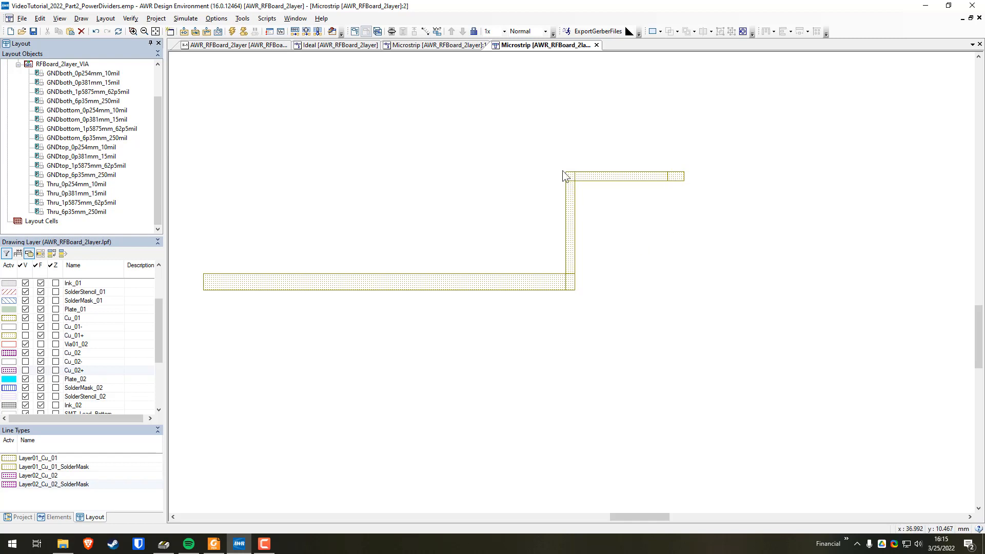
# In the Microstrip schematic, move resistor R1 directly beneath port 3 of the upper MTEE.
pyautogui.click(441, 46)
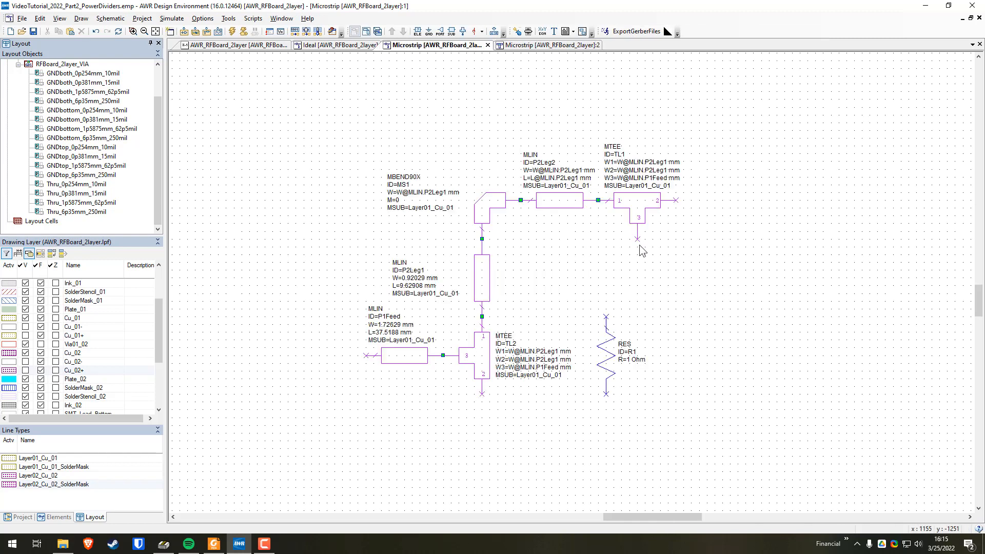
pyautogui.moveTo(609, 355); pyautogui.dragTo(640, 354)
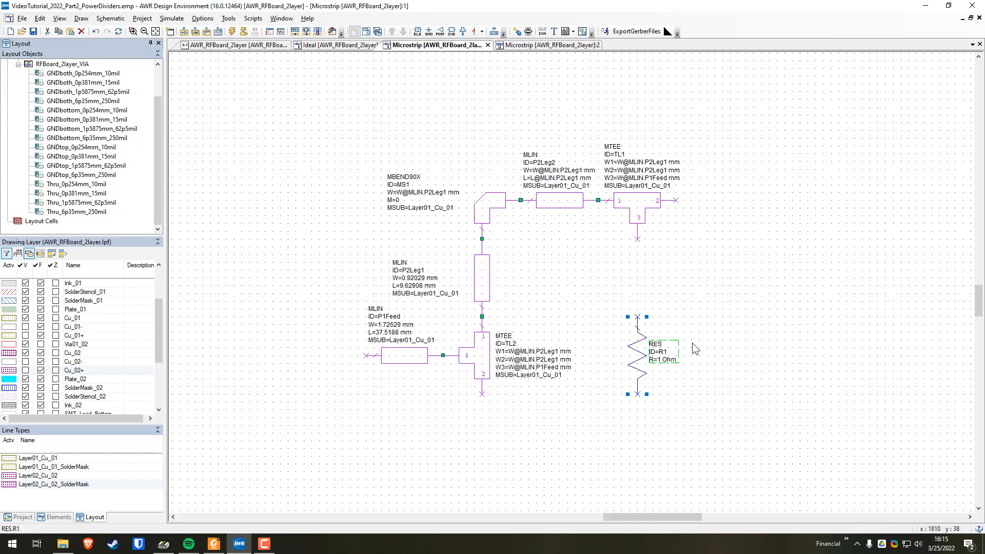
pyautogui.click(701, 312)
pyautogui.doubleClick(664, 174)
pyautogui.click(658, 176)
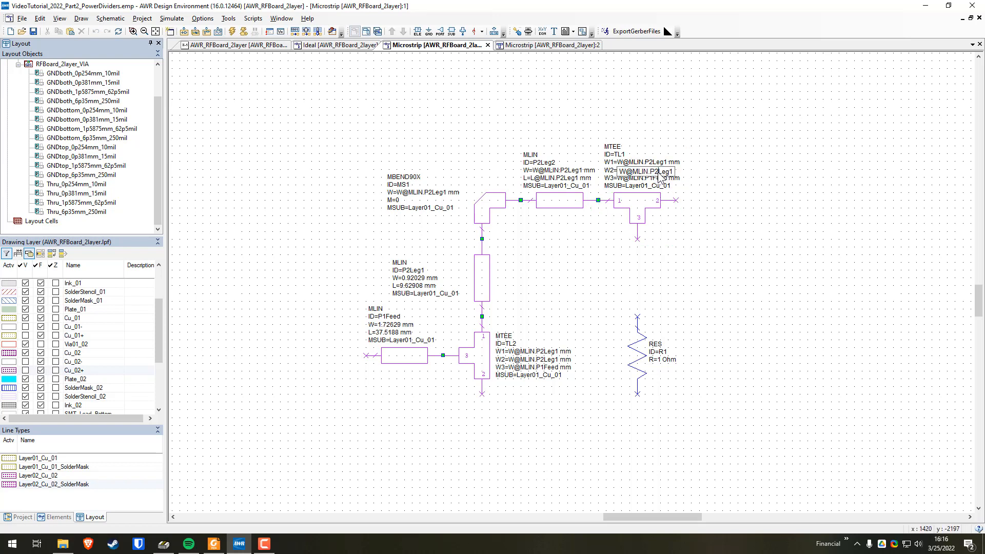
pyautogui.moveTo(658, 173); pyautogui.dragTo(679, 174)
pyautogui.write('Feed')
pyautogui.press('Tab')
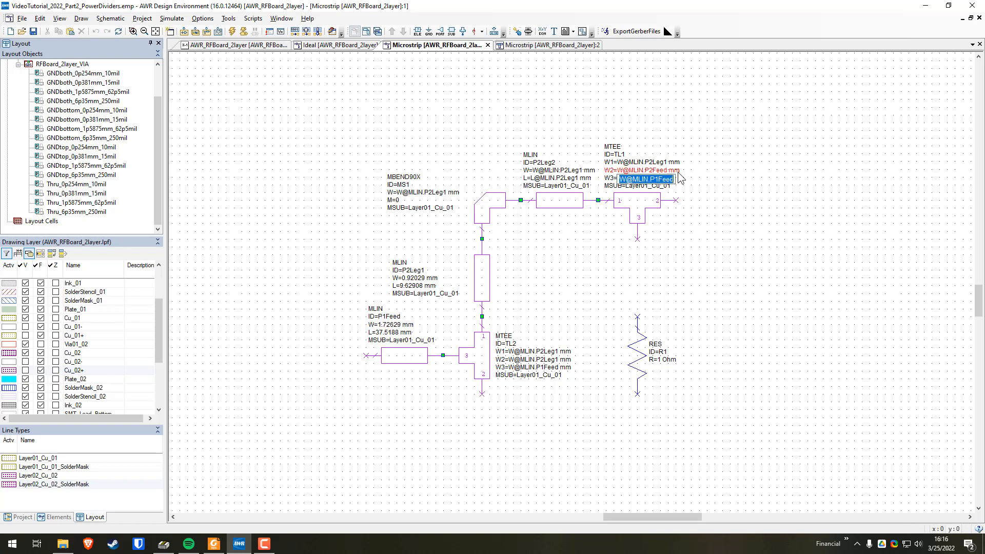
pyautogui.click(657, 179)
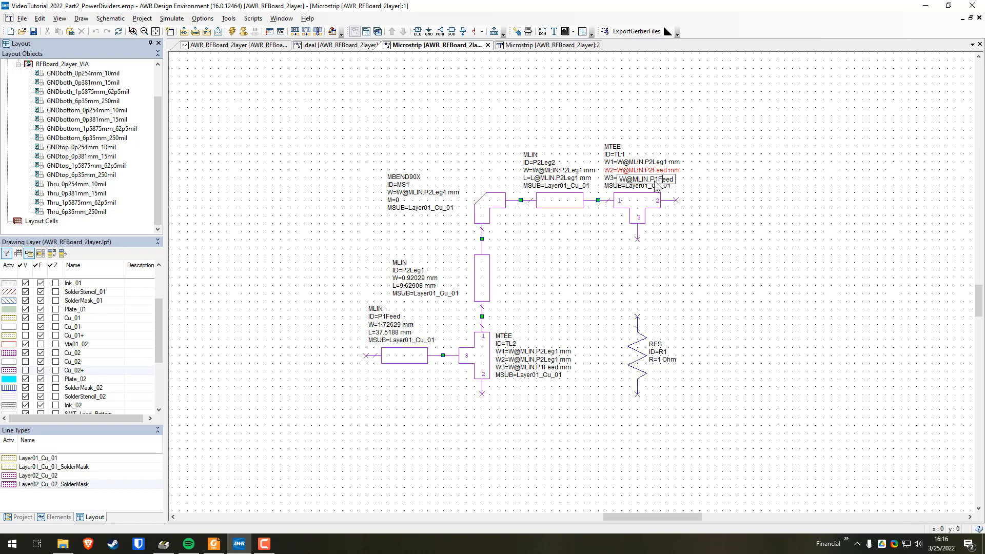
pyautogui.moveTo(653, 181); pyautogui.dragTo(677, 182)
pyautogui.write('P2Res')
pyautogui.press('Return')
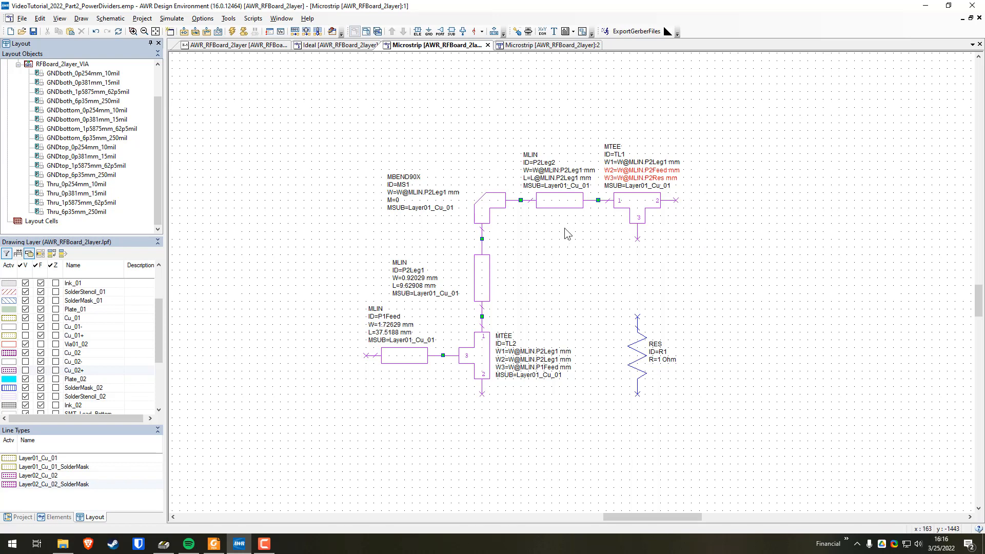
# Connect a copy of the P1Feed line to port 2 of the upper MTEE and rename it P2Feed.
pyautogui.click(391, 356)
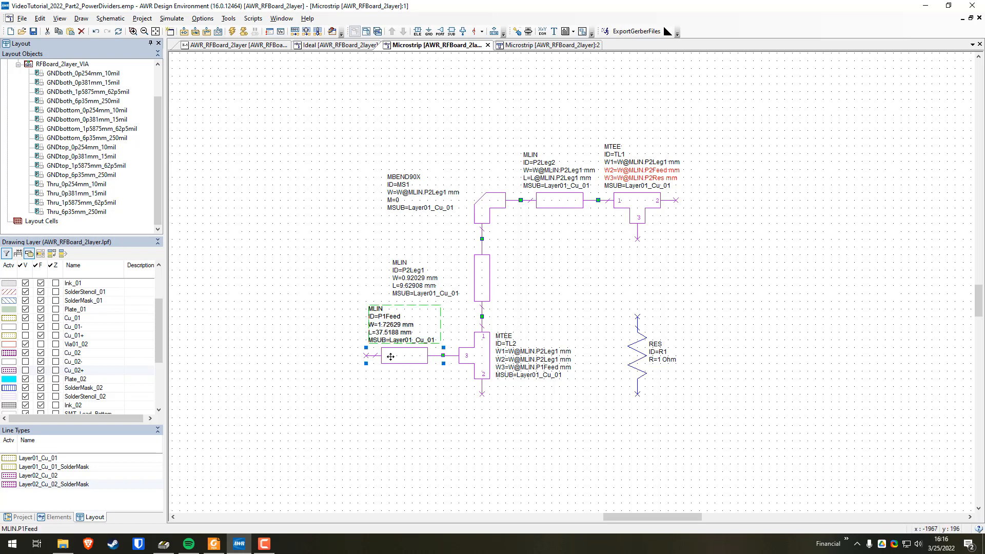
pyautogui.hotkey('ctrl', 'c')
pyautogui.hotkey('ctrl', 'v')
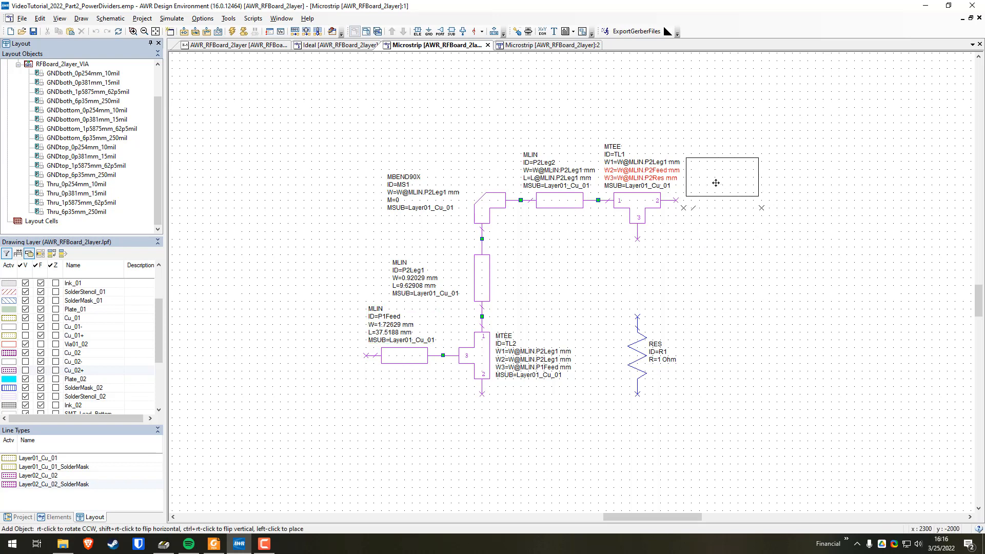
pyautogui.click(715, 177)
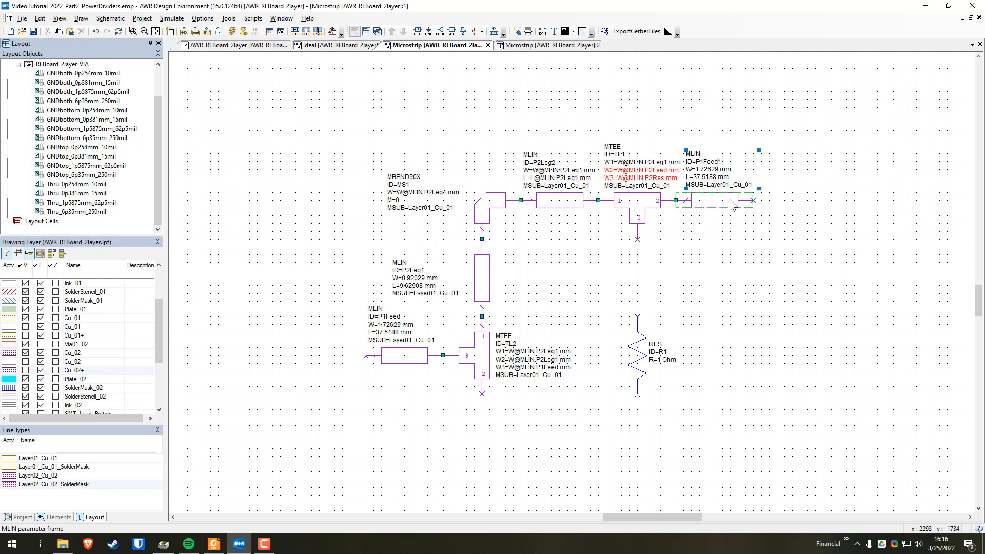
pyautogui.doubleClick(707, 164)
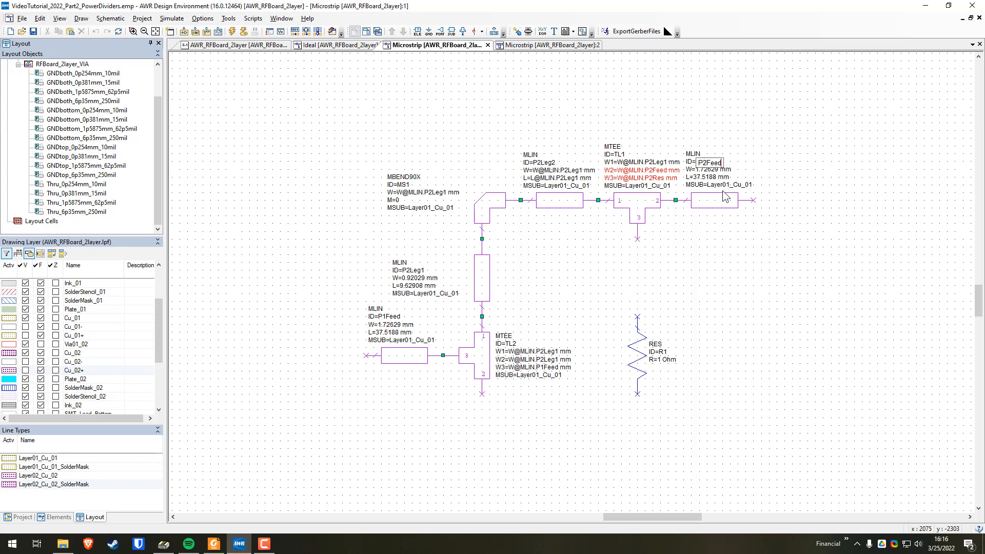
pyautogui.press('Return')
# Place a vertically rotated copy of the P2Feed line below it, beside the gap between the upper MTEE and the resistor.
pyautogui.moveTo(717, 207); pyautogui.dragTo(716, 208)
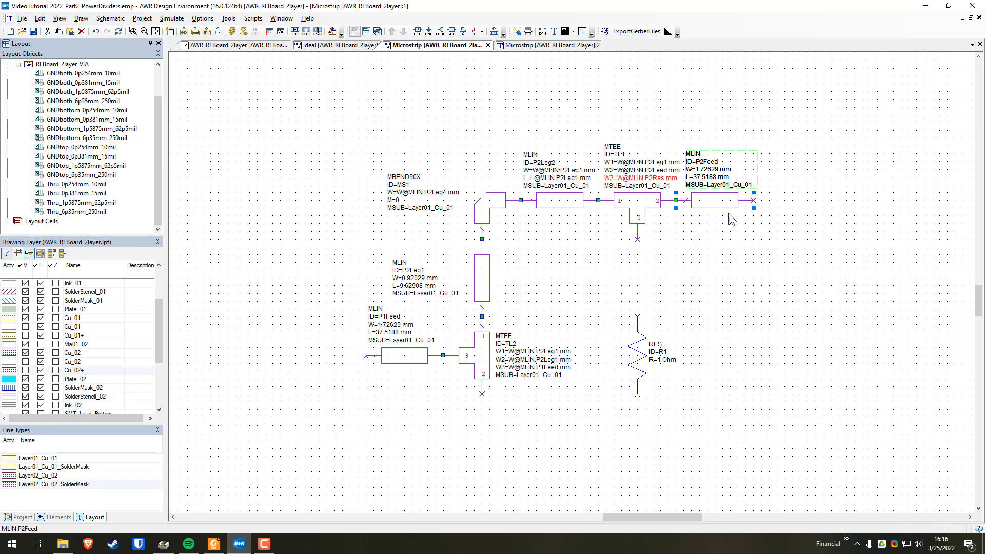
pyautogui.hotkey('ctrl', 'v')
pyautogui.rightClick(713, 263)
pyautogui.rightClick(707, 266)
pyautogui.rightClick(698, 272)
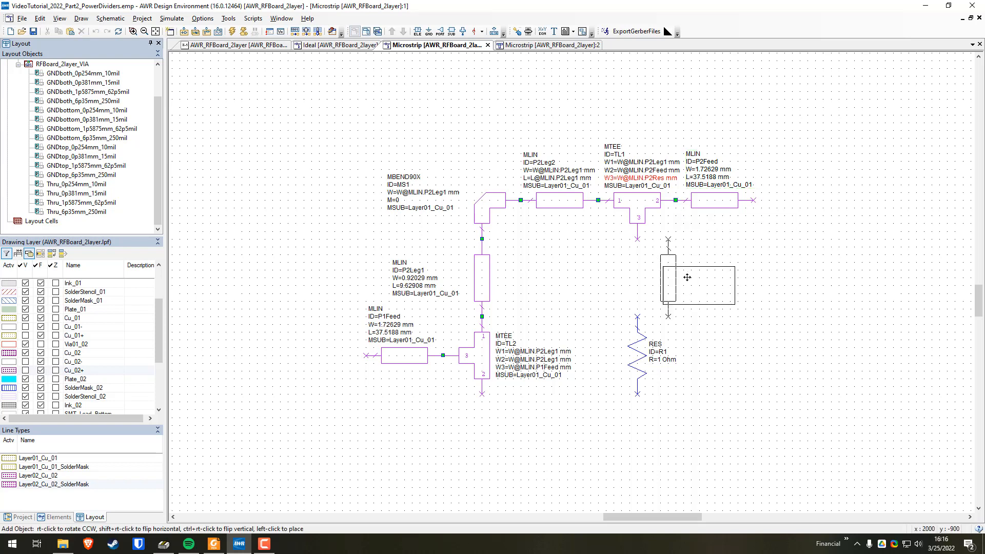
pyautogui.click(724, 277)
pyautogui.click(700, 284)
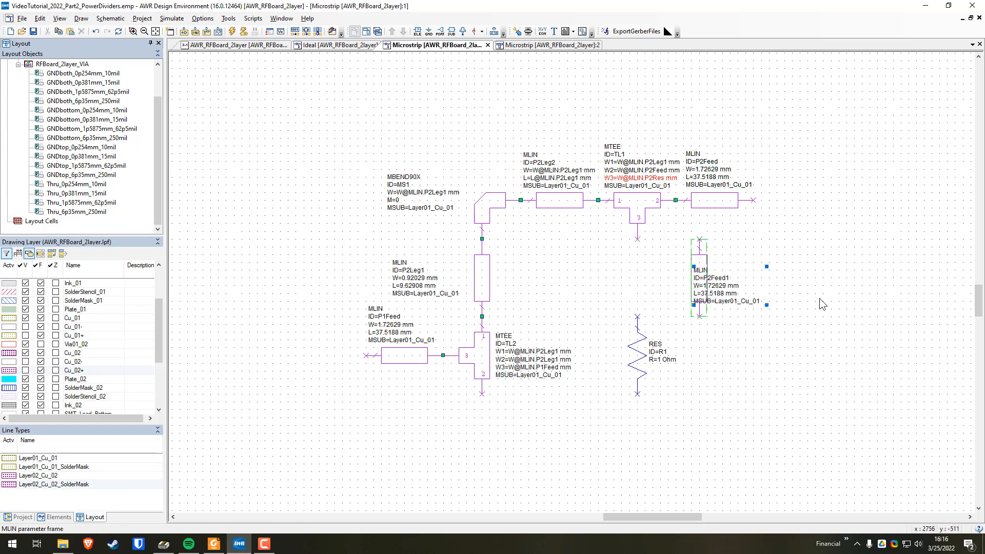
pyautogui.click(704, 259)
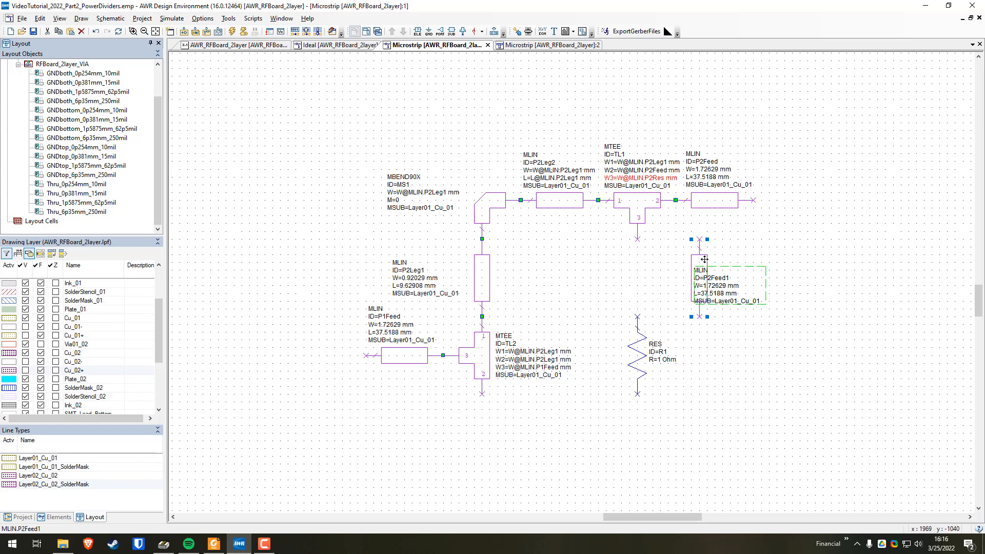
# Replace the rotated P2Feed copy with a copy of P2Leg1 between port 3 of the upper MTEE and R1, named P2Res.
pyautogui.press('Delete')
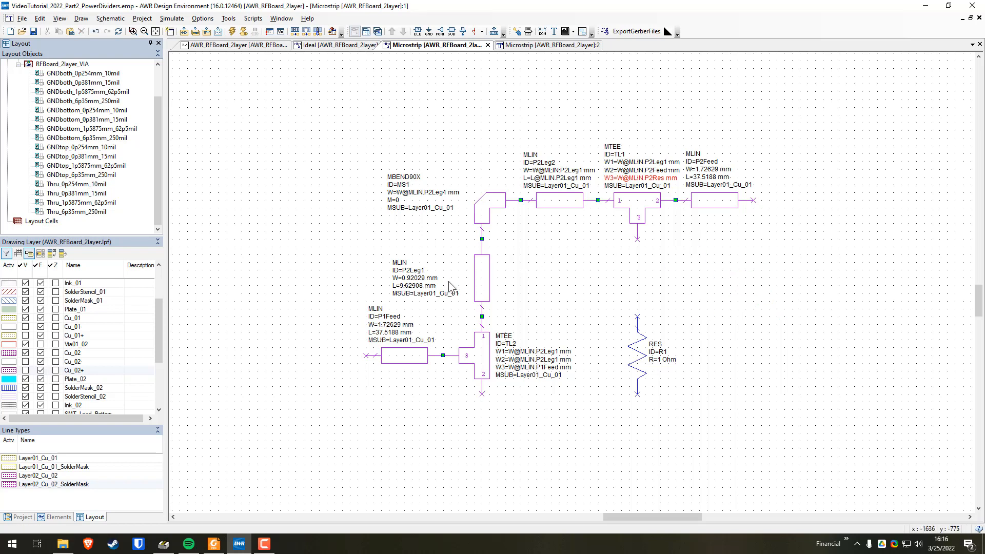
pyautogui.click(481, 280)
pyautogui.hotkey('ctrl', 'c')
pyautogui.hotkey('ctrl', 'v')
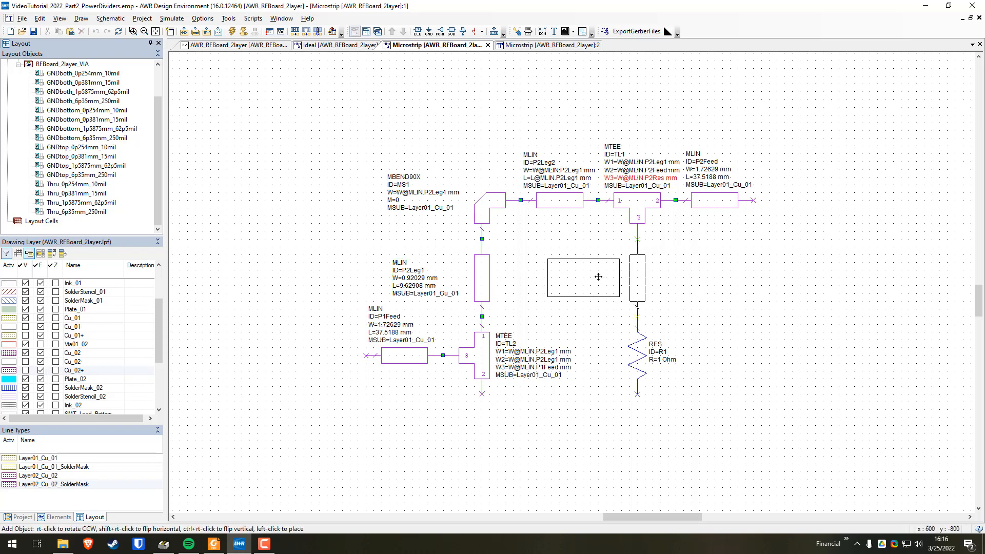
pyautogui.click(599, 278)
pyautogui.doubleClick(570, 271)
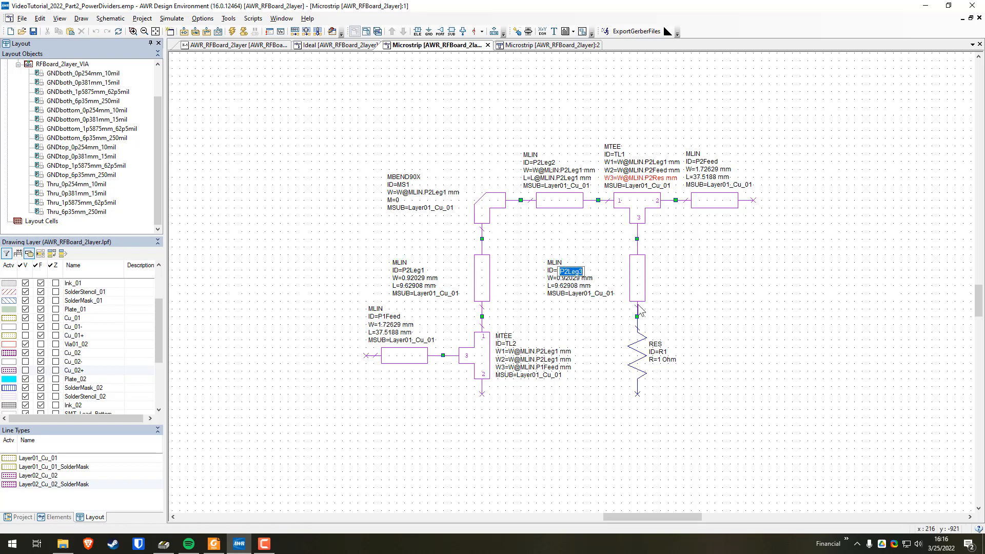
pyautogui.write('P2Res')
pyautogui.press('Return')
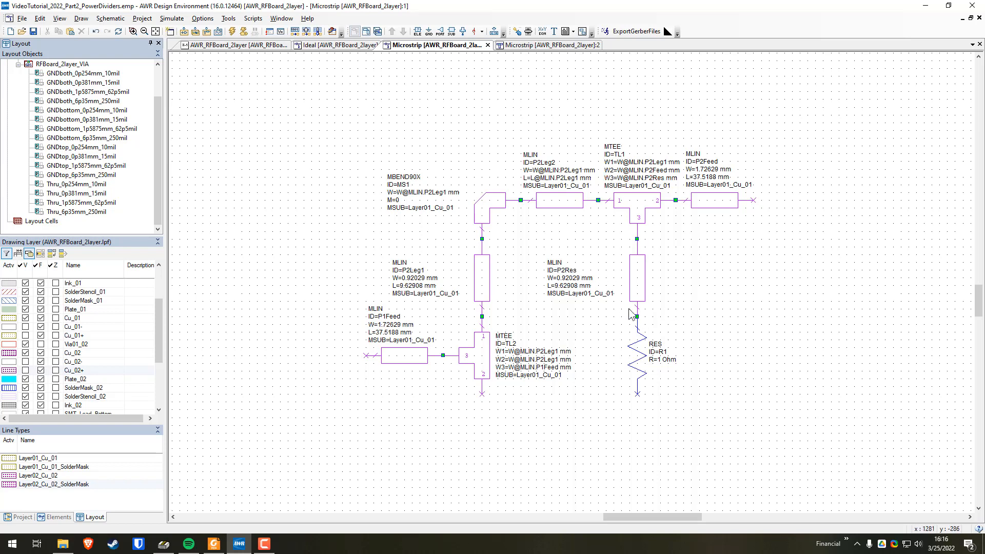
pyautogui.doubleClick(562, 286)
pyautogui.write('L@P2Leg1')
pyautogui.press('Return')
pyautogui.doubleClick(570, 288)
pyautogui.write('MLIN.')
pyautogui.press('Return')
pyautogui.click(572, 284)
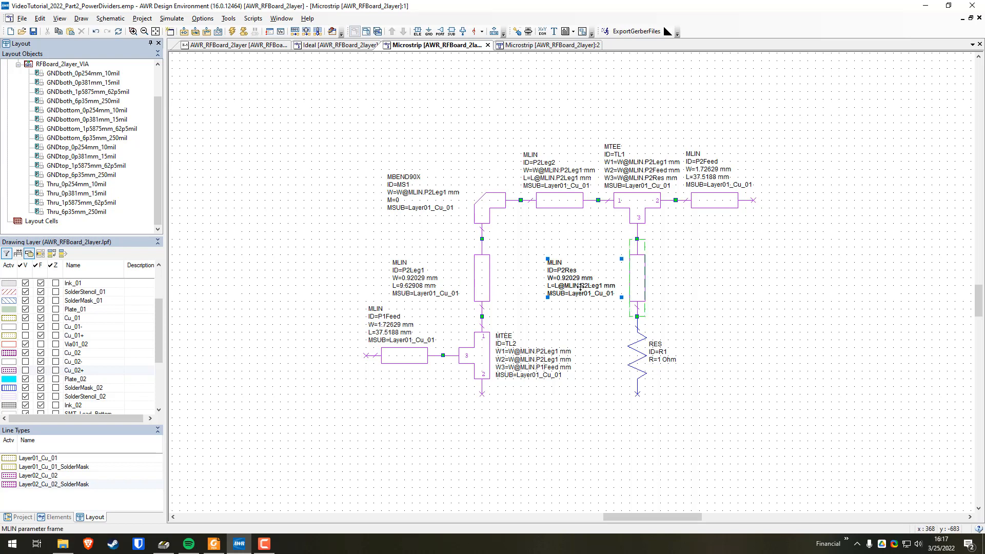
pyautogui.moveTo(581, 288); pyautogui.dragTo(584, 288)
pyautogui.click(731, 339)
# Paste a copy of the upper branch (P2Leg1, bend, P2Leg2, MTEE, P2Feed and P2Res) below the lower MTEE and resistor.
pyautogui.scroll(-1, 731, 339)
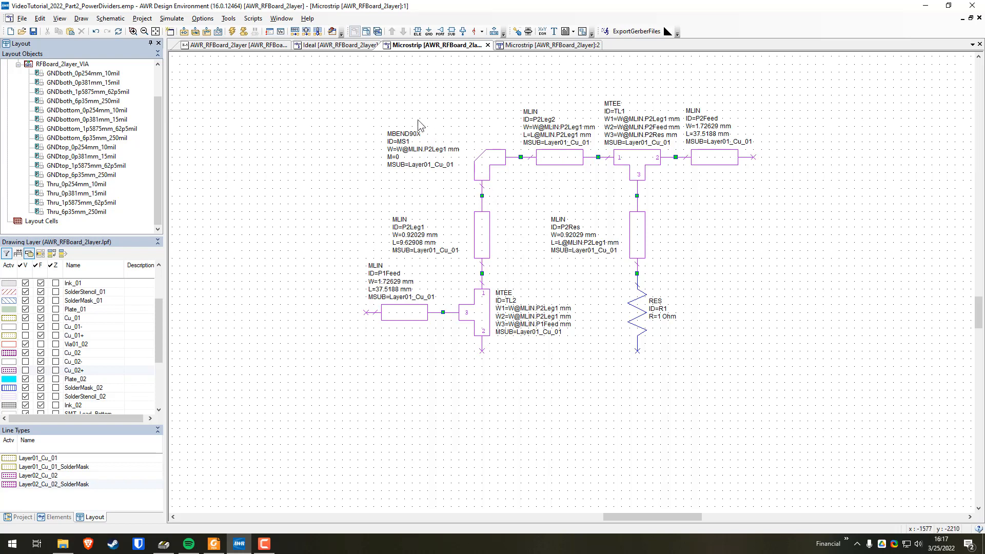
pyautogui.moveTo(365, 84); pyautogui.dragTo(733, 291)
pyautogui.moveTo(853, 286); pyautogui.dragTo(815, 304)
pyautogui.hotkey('ctrl', 'c')
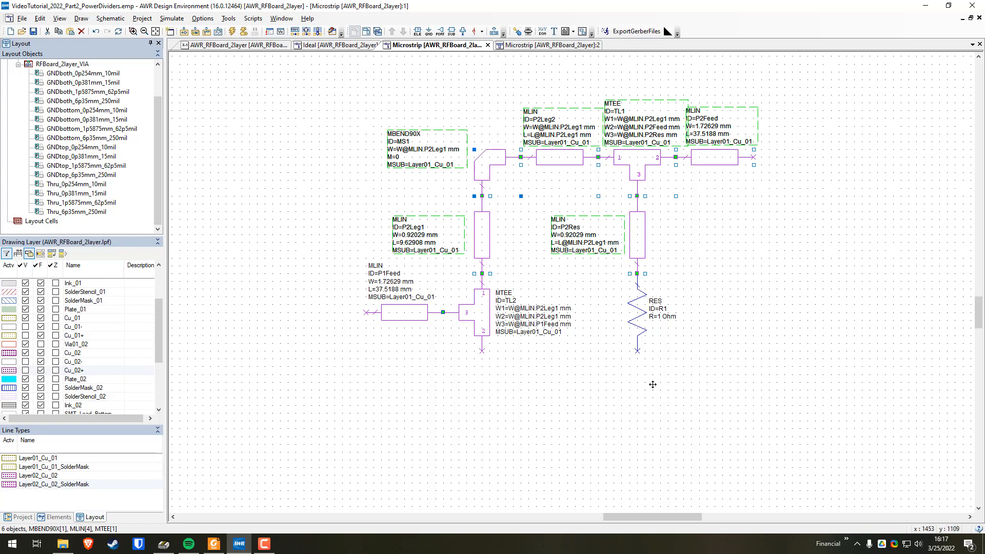
pyautogui.hotkey('ctrl', 'v')
pyautogui.scroll(-3, 600, 331)
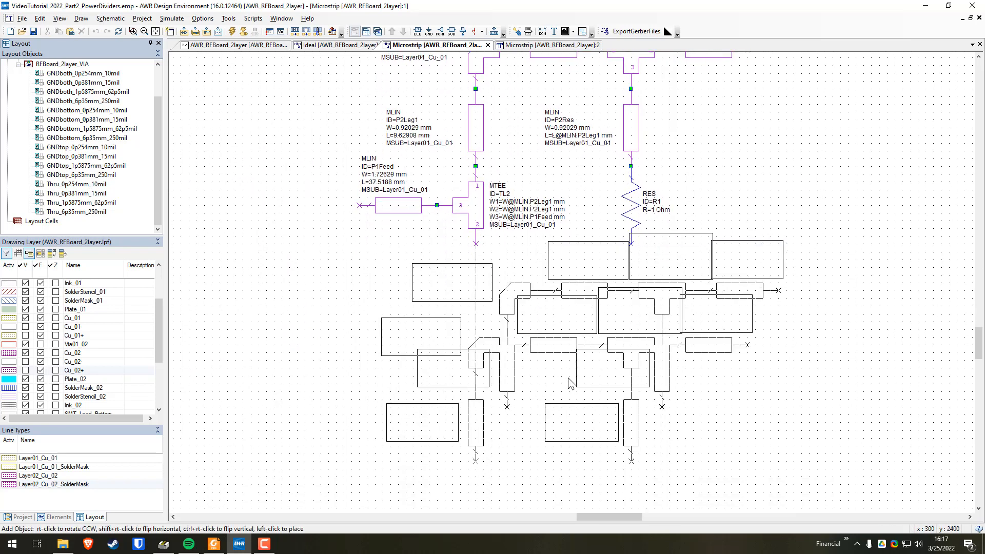
pyautogui.click(571, 375)
# Flip the pasted branch copy vertically so its two open line ends face up toward the MTEE and resistor.
pyautogui.moveTo(346, 266); pyautogui.dragTo(774, 468)
pyautogui.rightClick(577, 383)
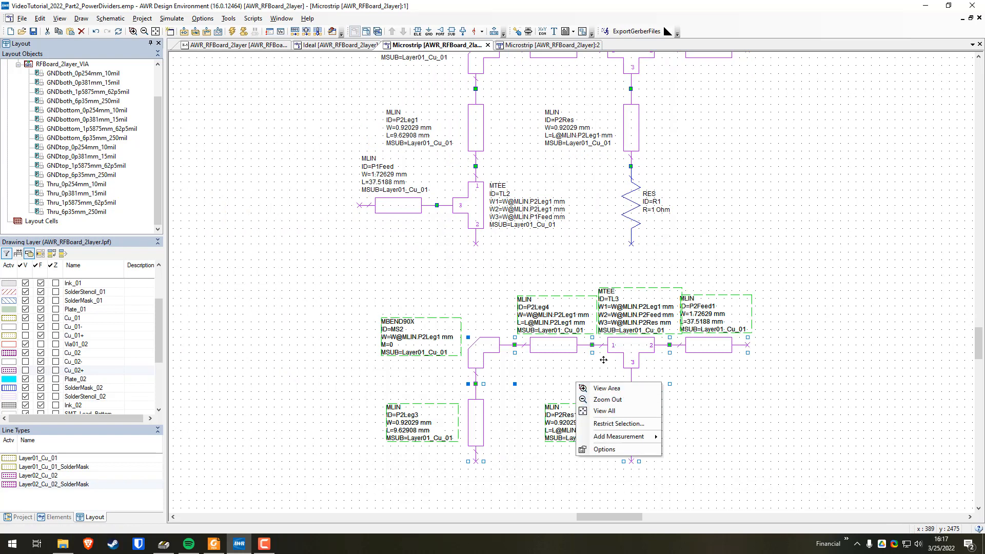
pyautogui.rightClick(625, 351)
pyautogui.click(646, 403)
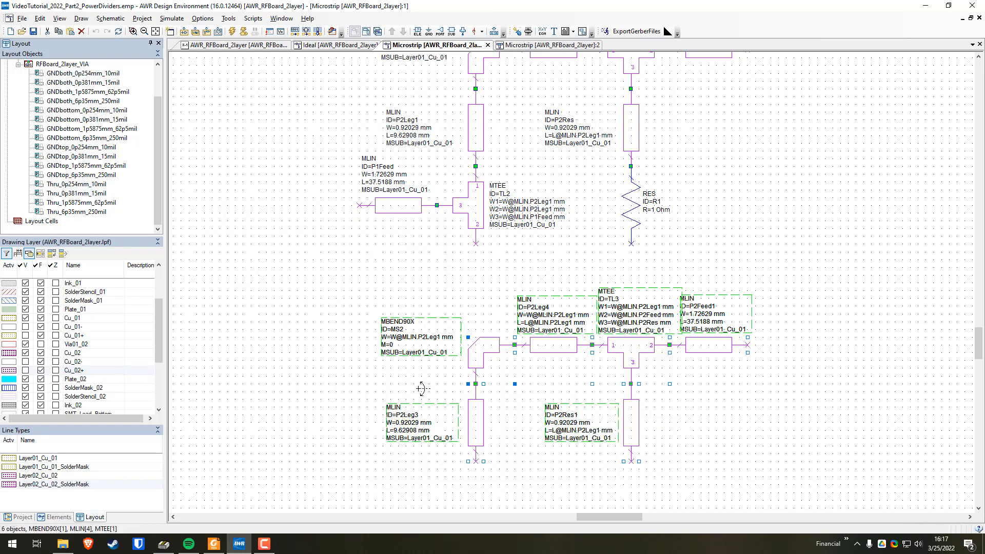
pyautogui.moveTo(423, 390); pyautogui.dragTo(851, 388)
pyautogui.click(741, 380)
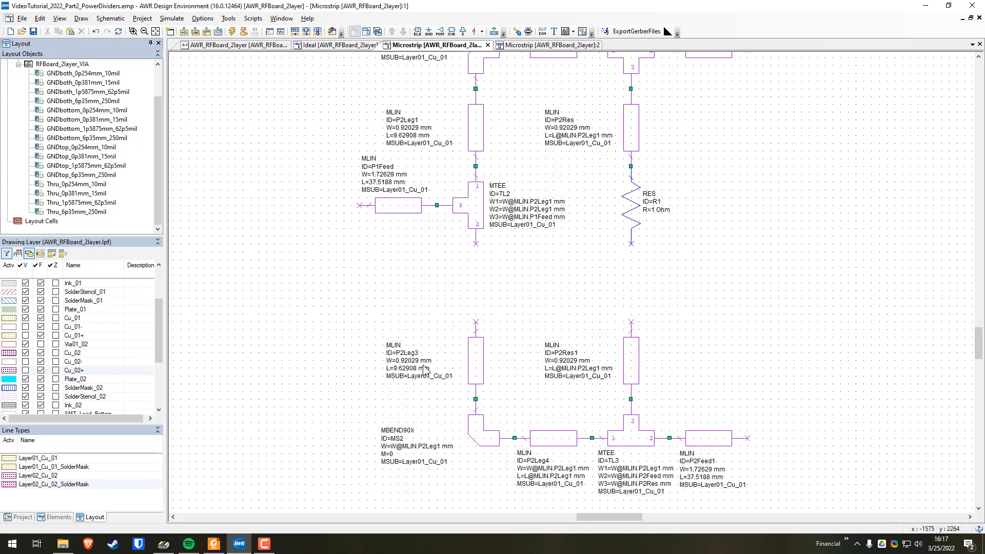
# Try joining the flipped branch to port 2 of the lower MTEE and the free end of R1, and view the layout.
pyautogui.moveTo(331, 295); pyautogui.dragTo(809, 514)
pyautogui.moveTo(626, 357); pyautogui.dragTo(626, 280)
pyautogui.click(790, 288)
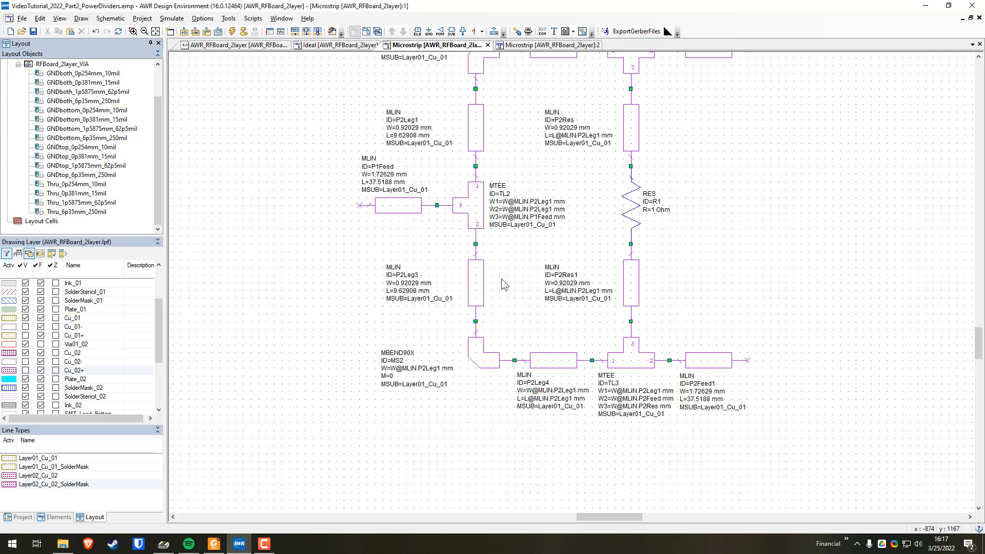
pyautogui.click(539, 45)
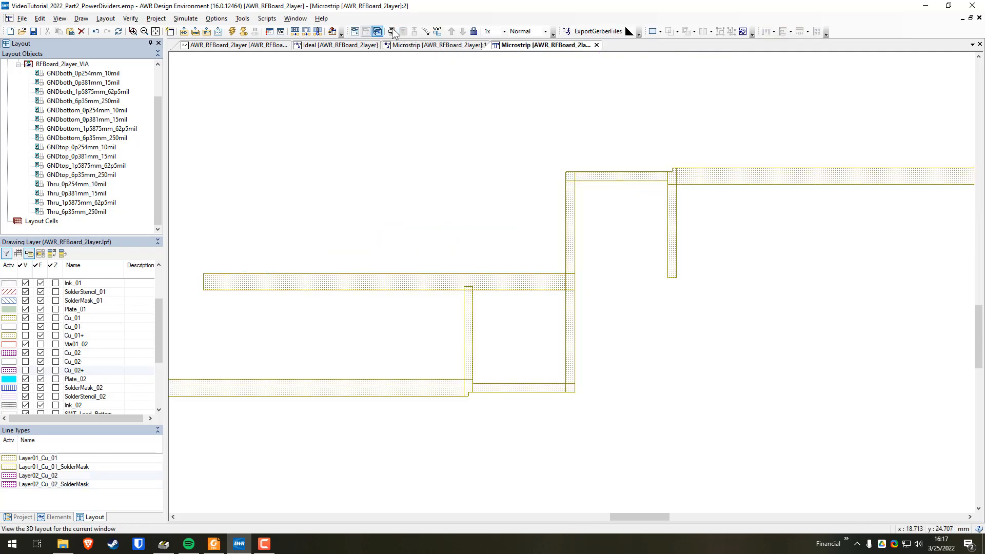
# Return to the Microstrip schematic and delete the whole flipped branch copy.
pyautogui.click(430, 45)
pyautogui.moveTo(358, 238); pyautogui.dragTo(824, 434)
pyautogui.press('Delete')
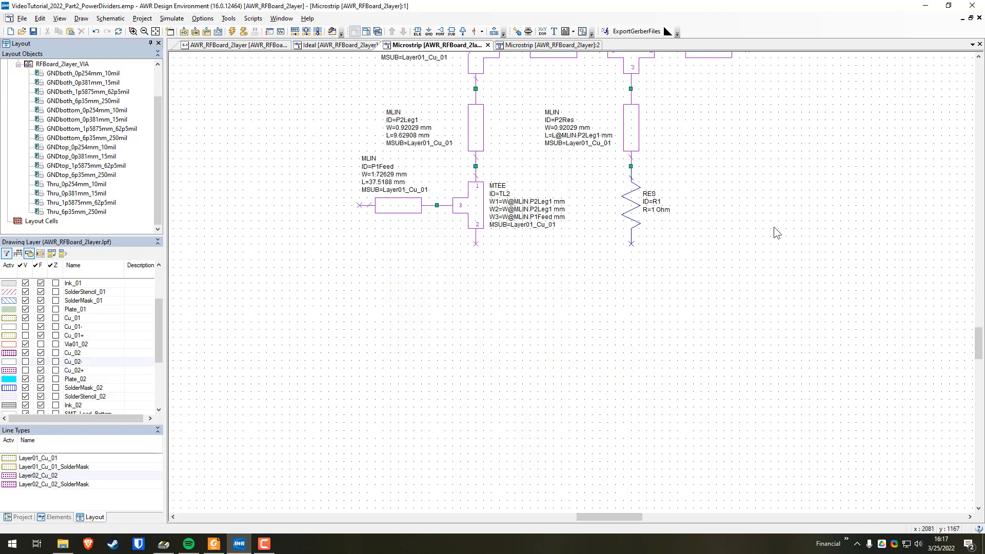
# Connect a copy of the P2Leg1 line to port 2 of the lower MTEE and rename it P3Leg1.
pyautogui.moveTo(777, 233); pyautogui.dragTo(685, 375)
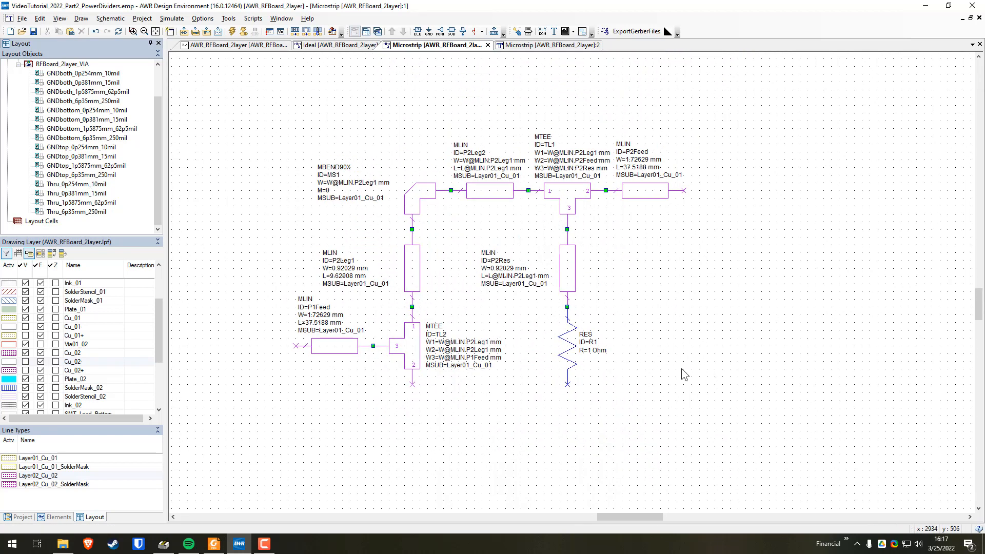
pyautogui.click(411, 282)
pyautogui.hotkey('ctrl', 'c')
pyautogui.hotkey('ctrl', 'v')
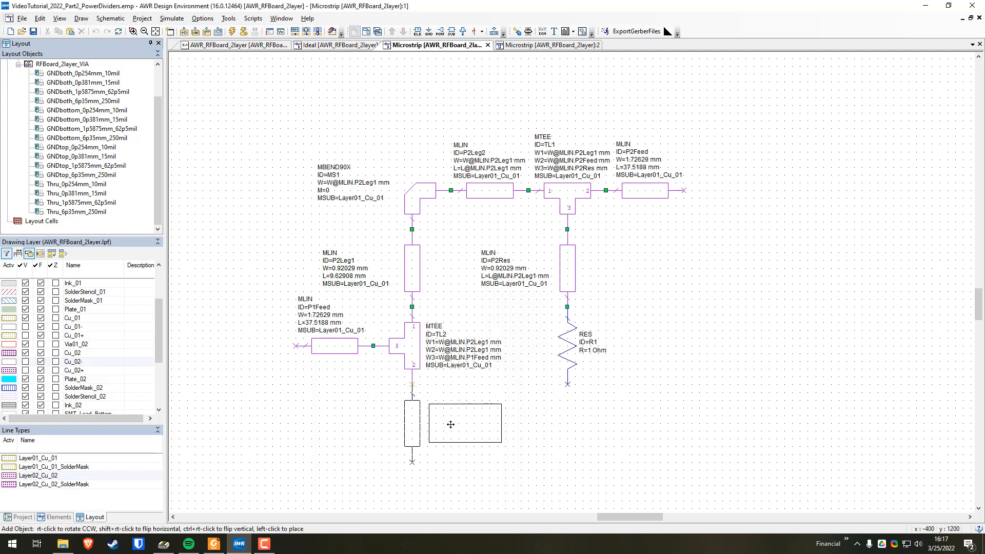
pyautogui.click(449, 422)
pyautogui.doubleClick(448, 417)
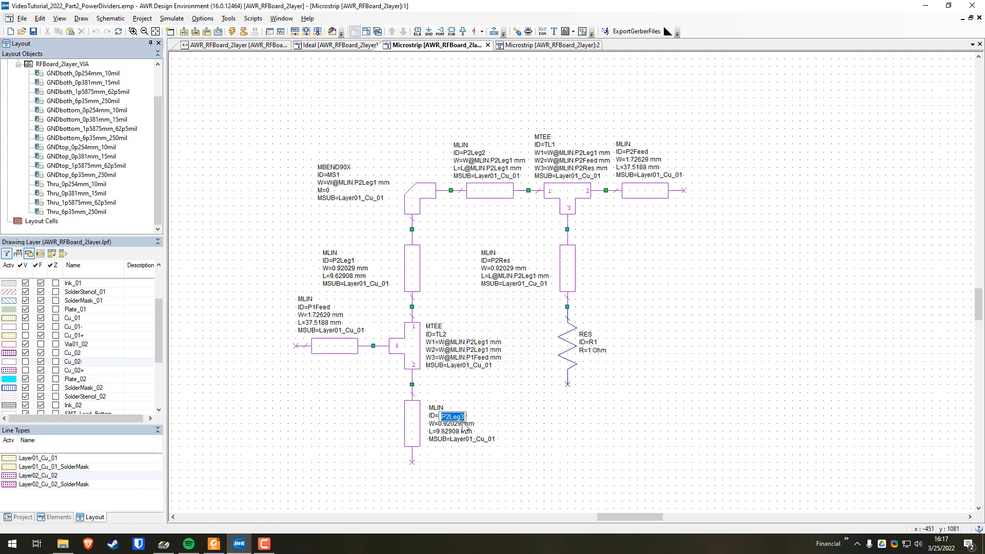
pyautogui.write('P3')
pyautogui.press('Return')
pyautogui.click(452, 424)
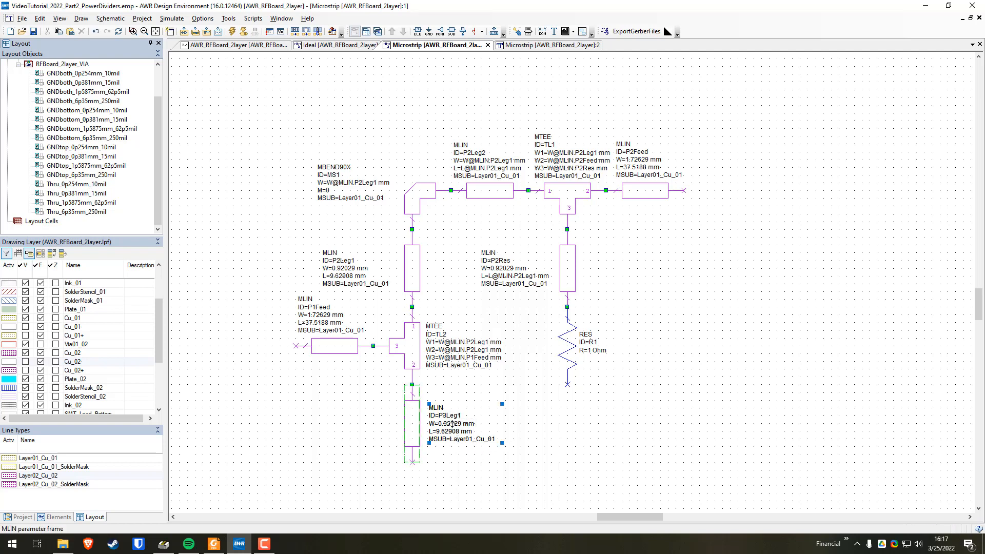
pyautogui.doubleClick(452, 425)
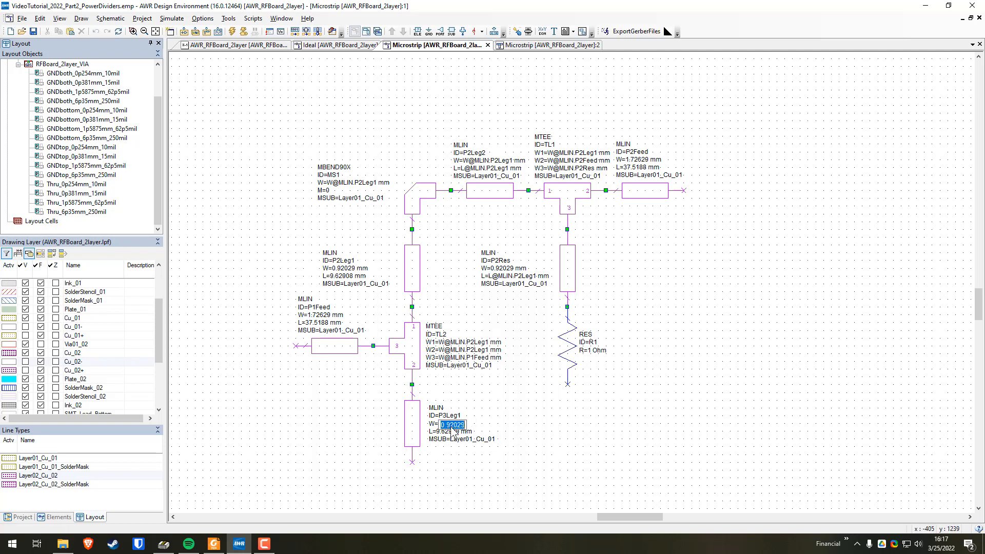
pyautogui.write('W@MLIN.P2Leg1')
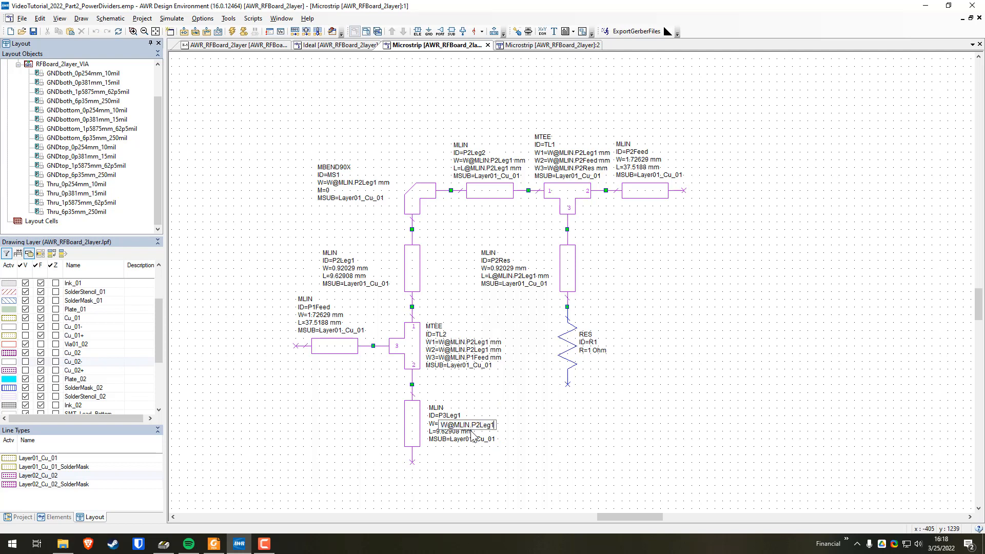
pyautogui.press('Return')
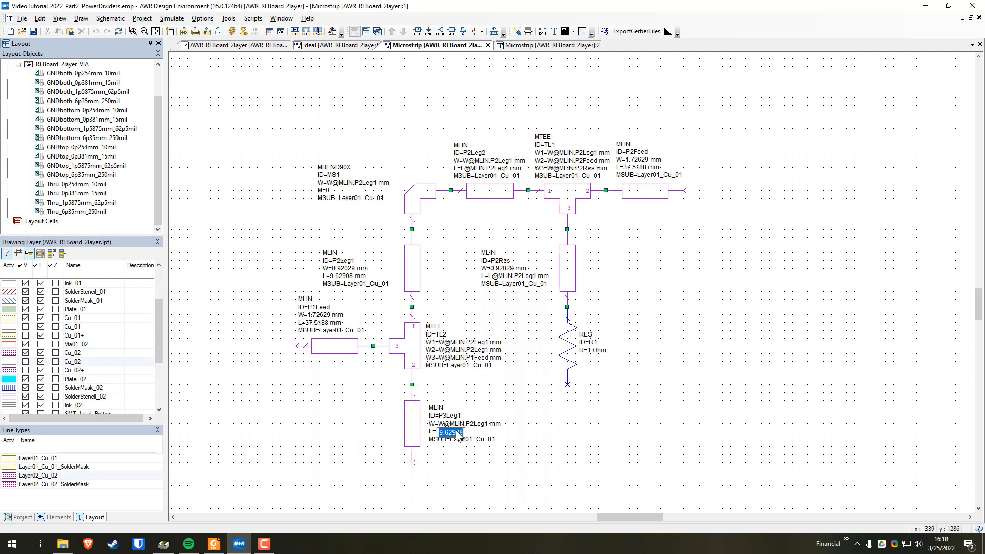
pyautogui.write('L@MLIN.P2Leg1')
pyautogui.press('Return')
# Place a copy of the MBEND90X bend, turned to open toward the resistor side, on the lower end of P3Leg1.
pyautogui.click(413, 191)
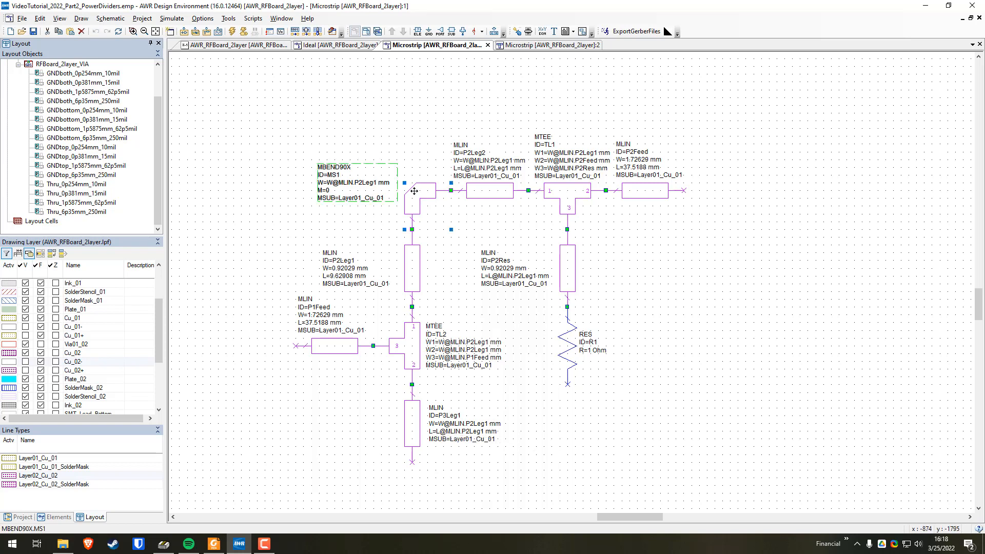
pyautogui.hotkey('ctrl', 'c')
pyautogui.hotkey('ctrl', 'v')
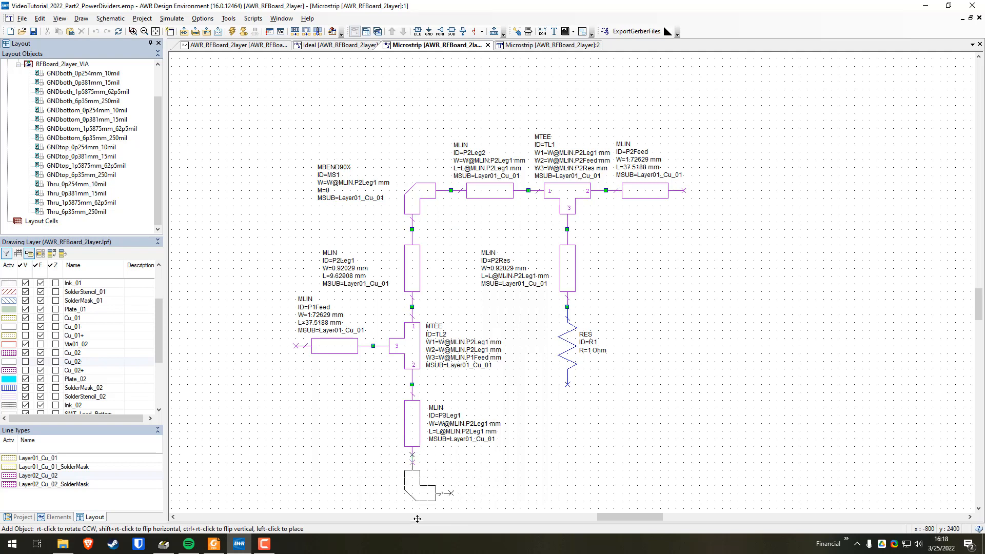
pyautogui.scroll(-3, 447, 359)
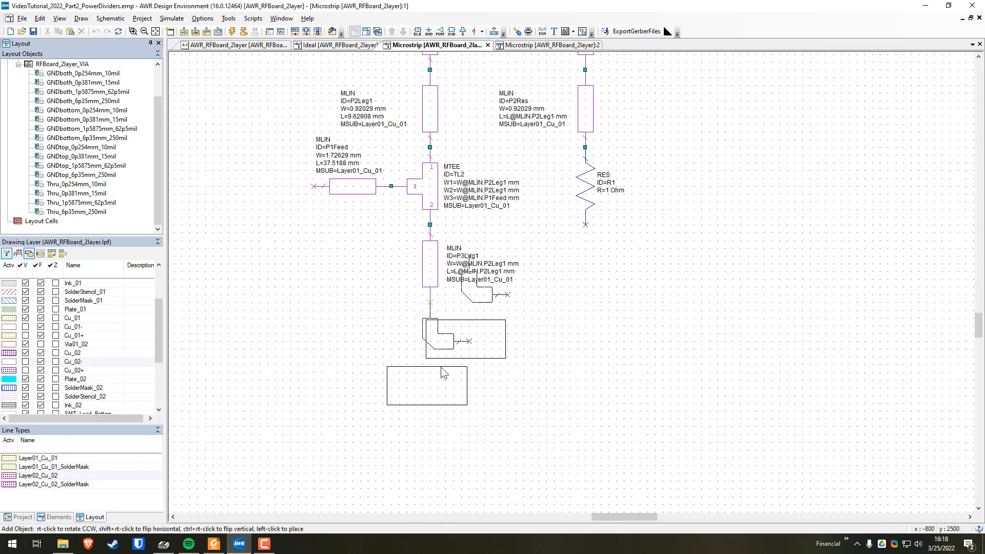
pyautogui.click(448, 354)
# Connect a copy of the P2Leg2 line to the open end of the lower bend and move its parameter text beneath it.
pyautogui.moveTo(600, 271); pyautogui.dragTo(559, 359)
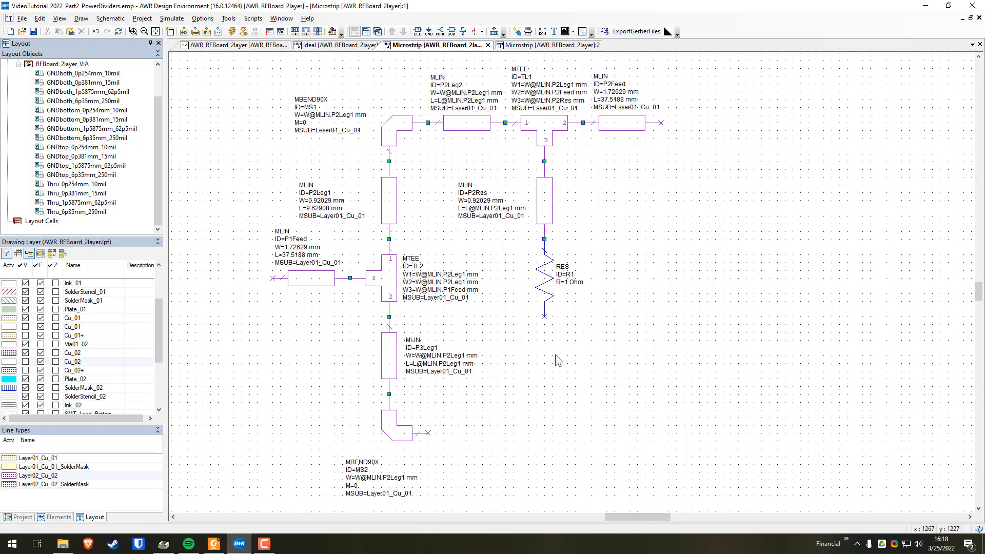
pyautogui.click(461, 132)
pyautogui.hotkey('ctrl', 'c')
pyautogui.hotkey('ctrl', 'v')
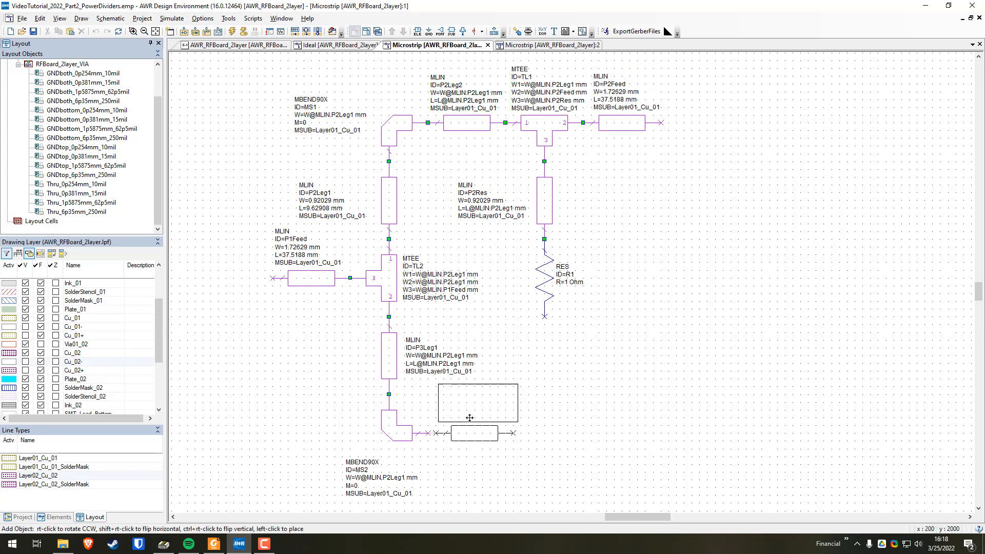
pyautogui.click(469, 415)
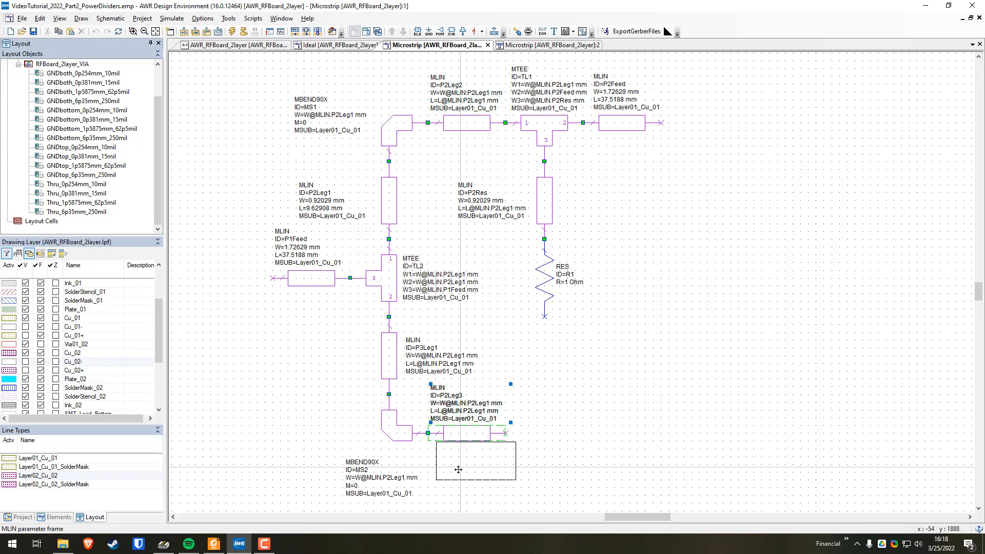
pyautogui.moveTo(470, 415); pyautogui.dragTo(471, 468)
pyautogui.click(546, 141)
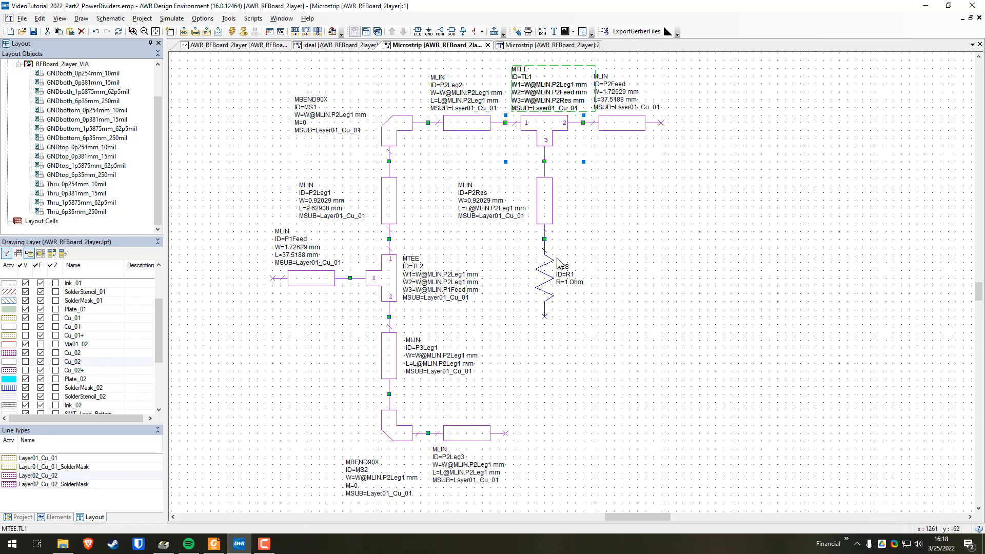
pyautogui.hotkey('ctrl', 'c')
pyautogui.hotkey('ctrl', 'v')
pyautogui.rightClick(579, 407)
pyautogui.rightClick(569, 417)
pyautogui.click(537, 439)
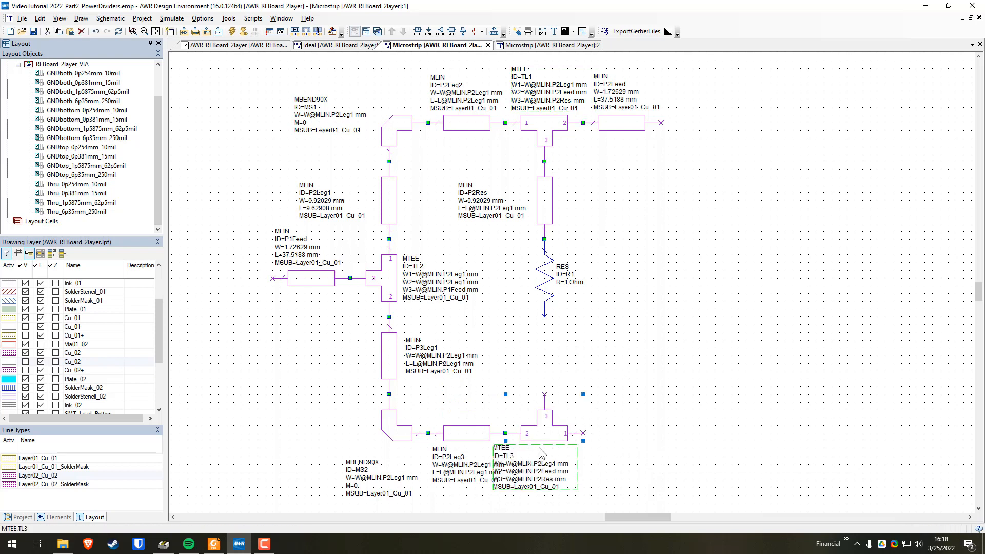
pyautogui.click(546, 476)
pyautogui.moveTo(546, 475); pyautogui.dragTo(569, 483)
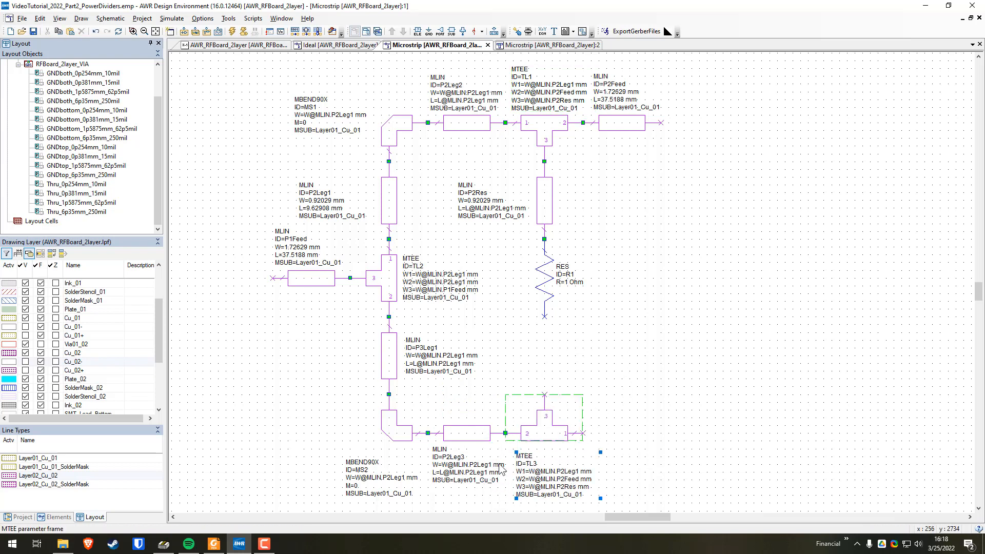
pyautogui.click(631, 421)
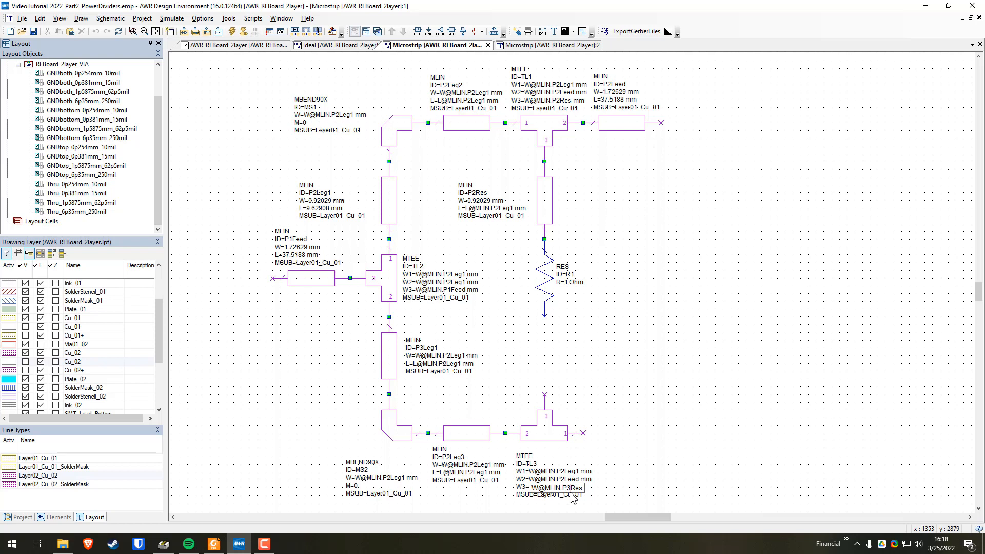
pyautogui.press('Return')
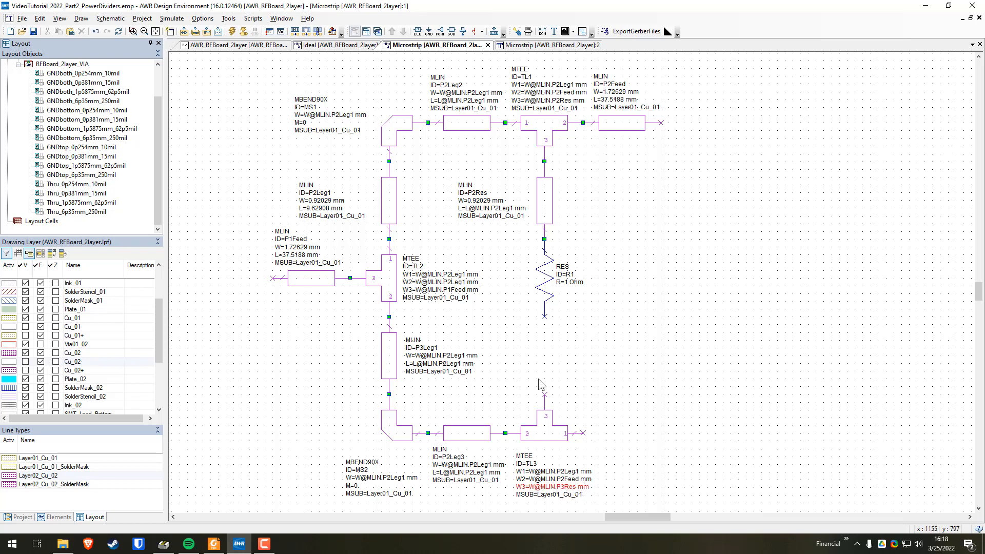
# Insert a copy of the P2Res line between R1 and port 3 of the bottom MTEE and rename it P3Res.
pyautogui.click(545, 233)
pyautogui.hotkey('ctrl', 'c')
pyautogui.hotkey('ctrl', 'v')
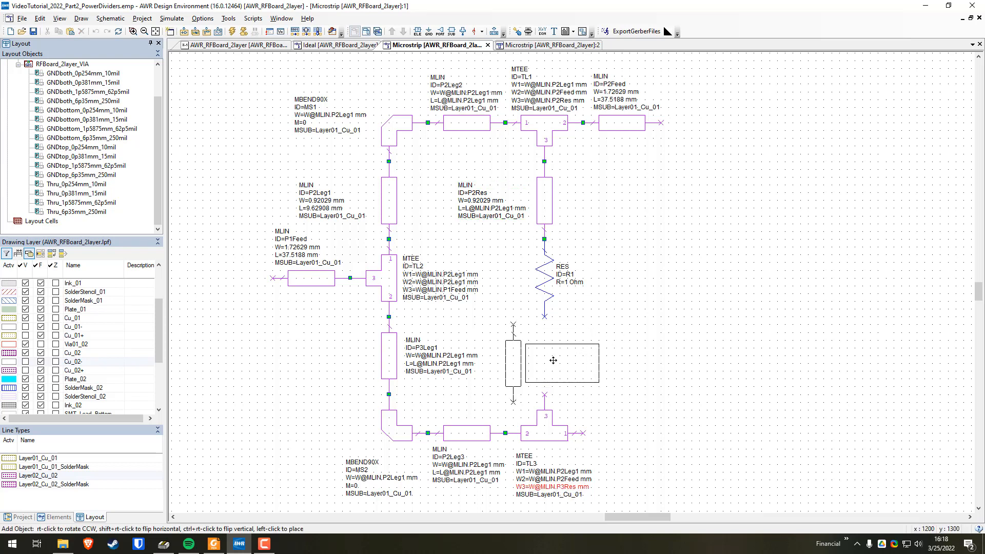
pyautogui.click(587, 364)
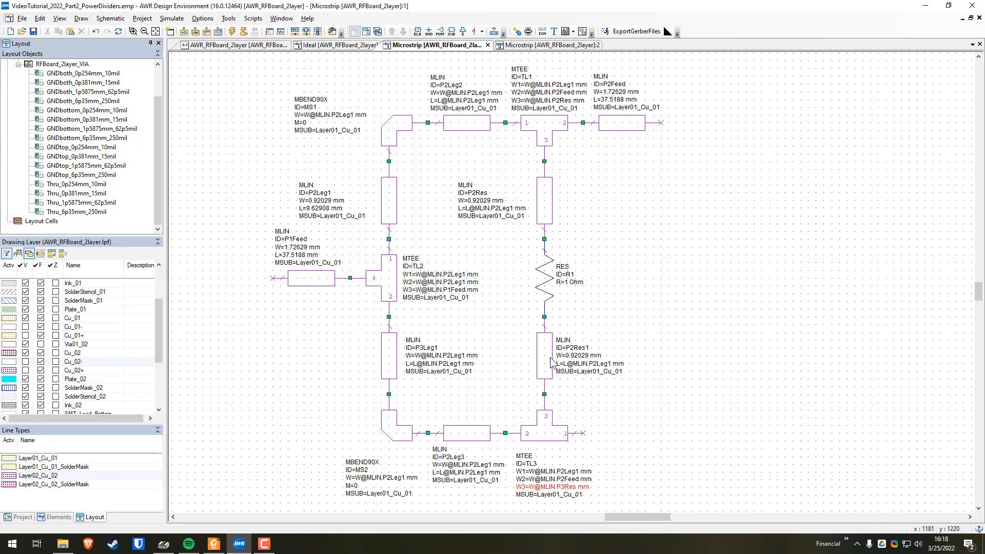
pyautogui.doubleClick(577, 349)
pyautogui.press('Return')
pyautogui.doubleClick(605, 365)
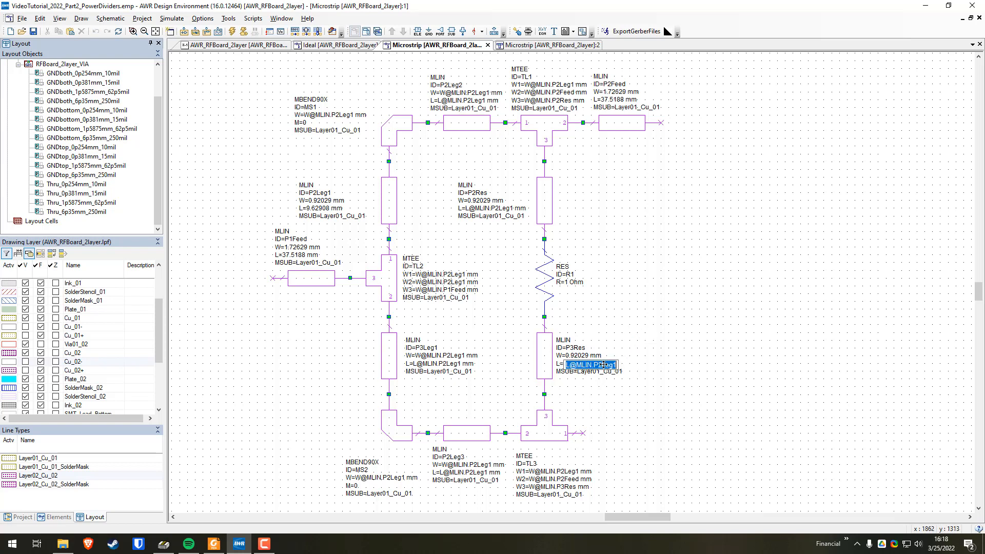
pyautogui.click(600, 366)
pyautogui.click(648, 365)
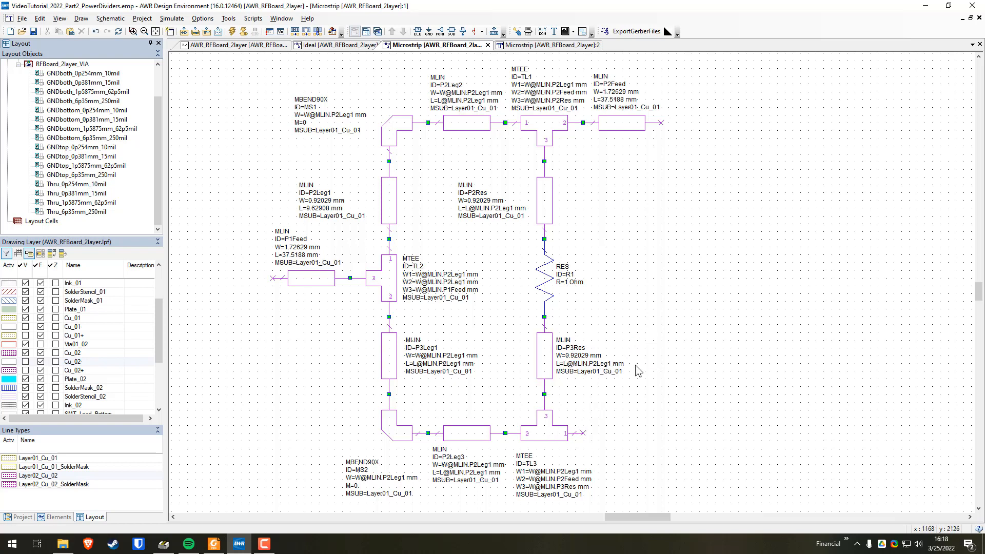
# Connect a copy of the P2Feed line to port 1 of the bottom MTEE and rename it P3Feed.
pyautogui.click(621, 128)
pyautogui.hotkey('ctrl', 'c')
pyautogui.hotkey('ctrl', 'v')
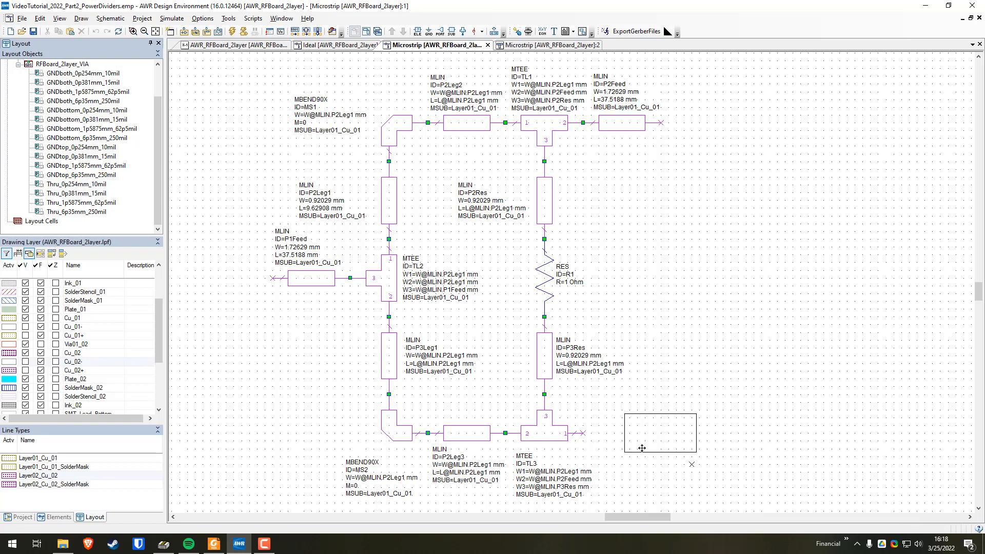
pyautogui.click(627, 469)
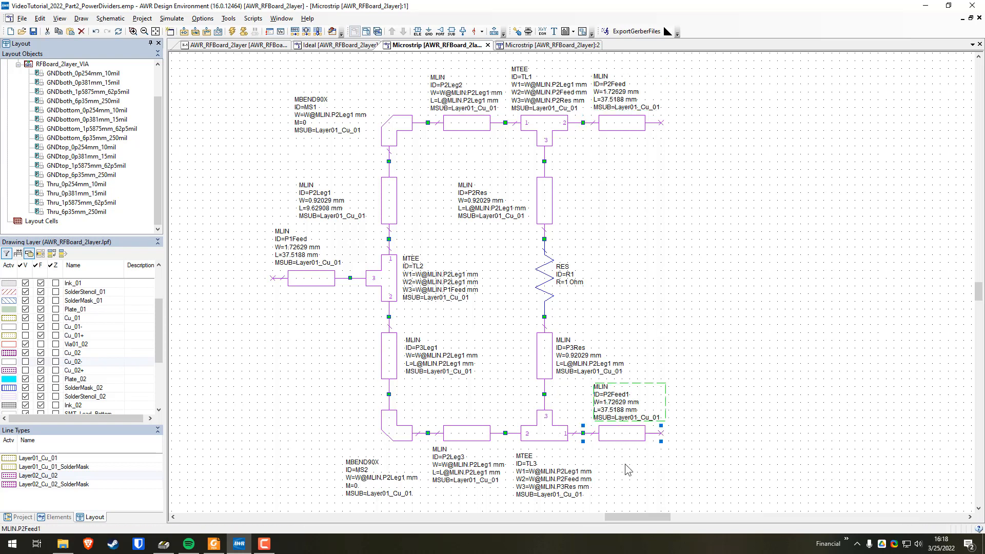
pyautogui.doubleClick(618, 396)
pyautogui.write('P3')
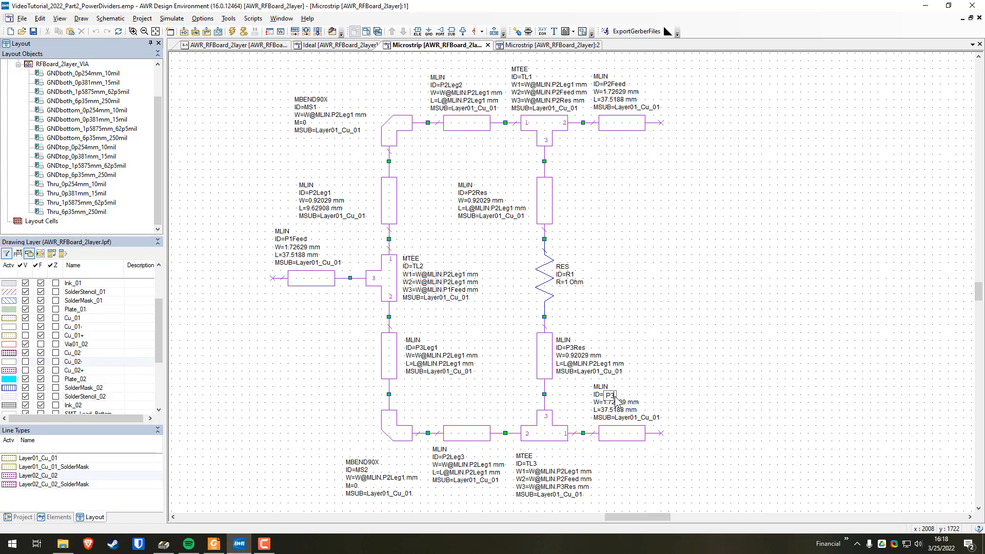
pyautogui.write('Feed')
pyautogui.press('Return')
pyautogui.doubleClick(614, 406)
pyautogui.write('W@MLIN.P2')
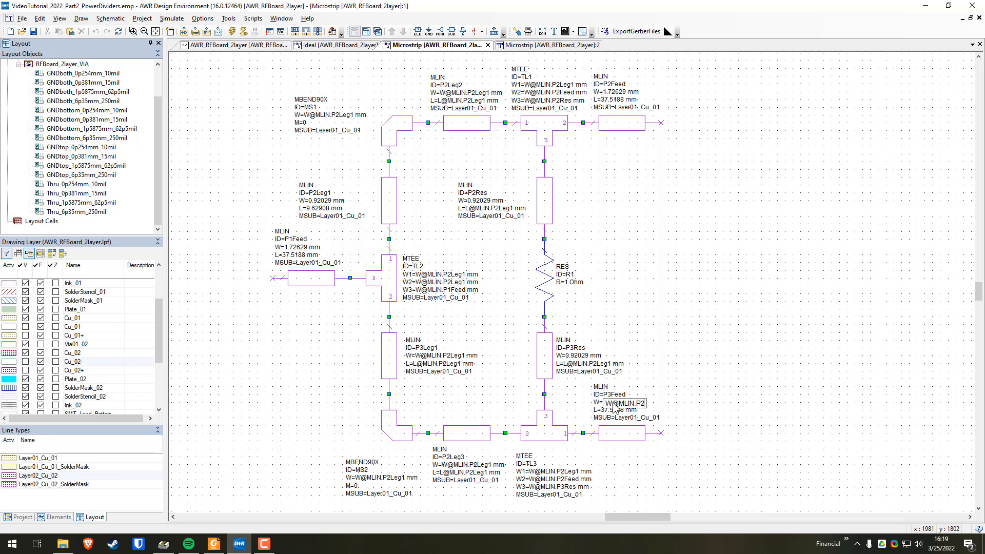
pyautogui.write('Feed')
pyautogui.press('Tab')
pyautogui.write('L@')
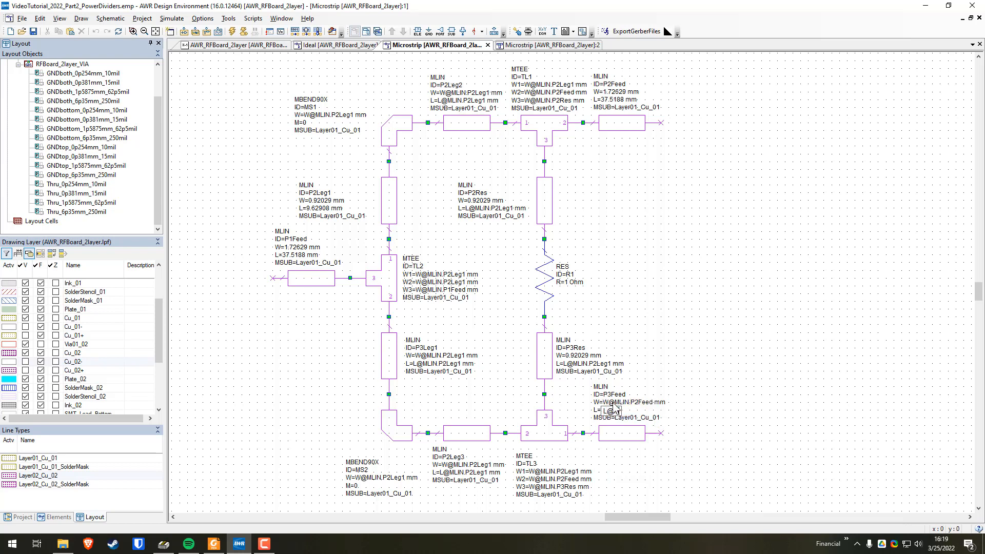
pyautogui.write('MLIN.P2Feed')
pyautogui.press('Return')
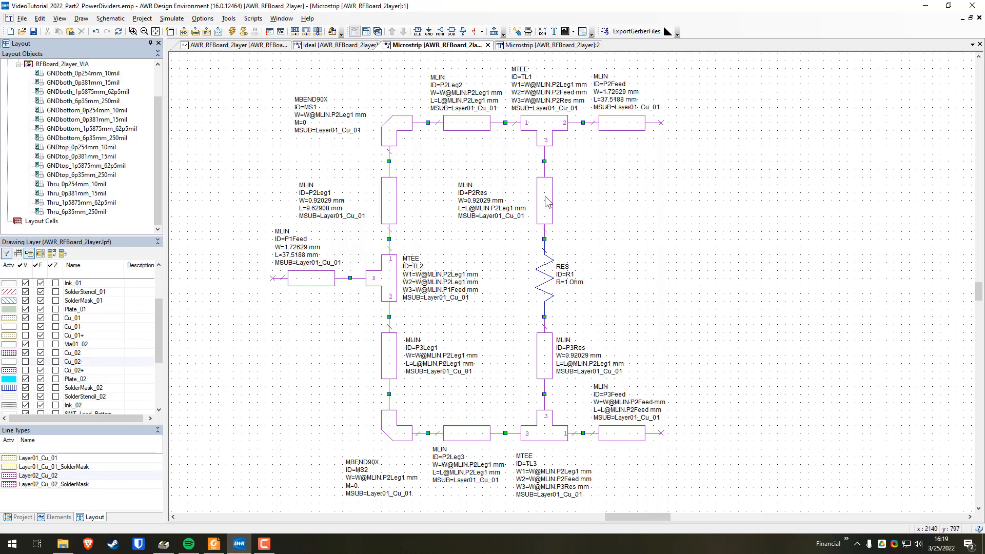
# Snap all the microstrip elements together in the Microstrip layout view.
pyautogui.click(473, 31)
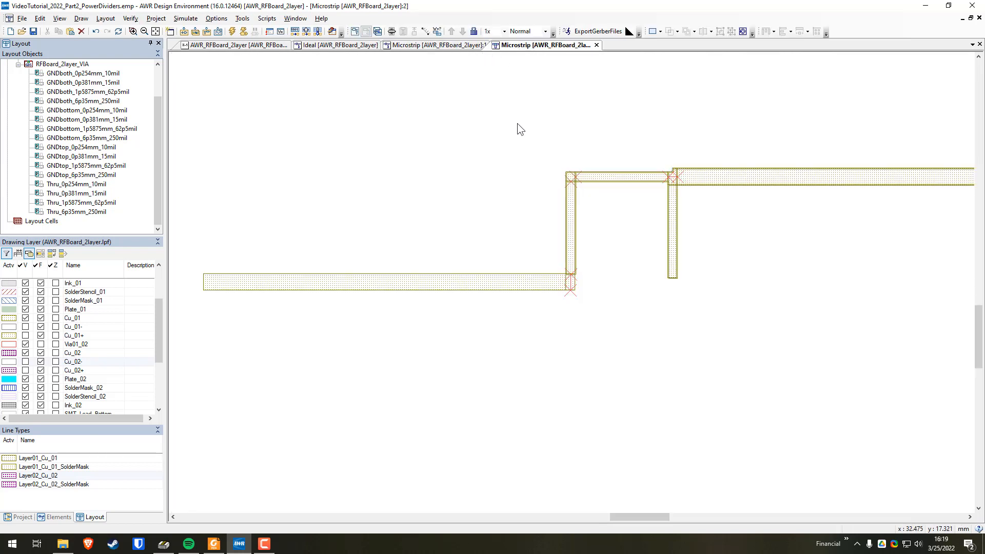
pyautogui.hotkey('ctrl', 'a')
pyautogui.click(414, 31)
pyautogui.click(761, 250)
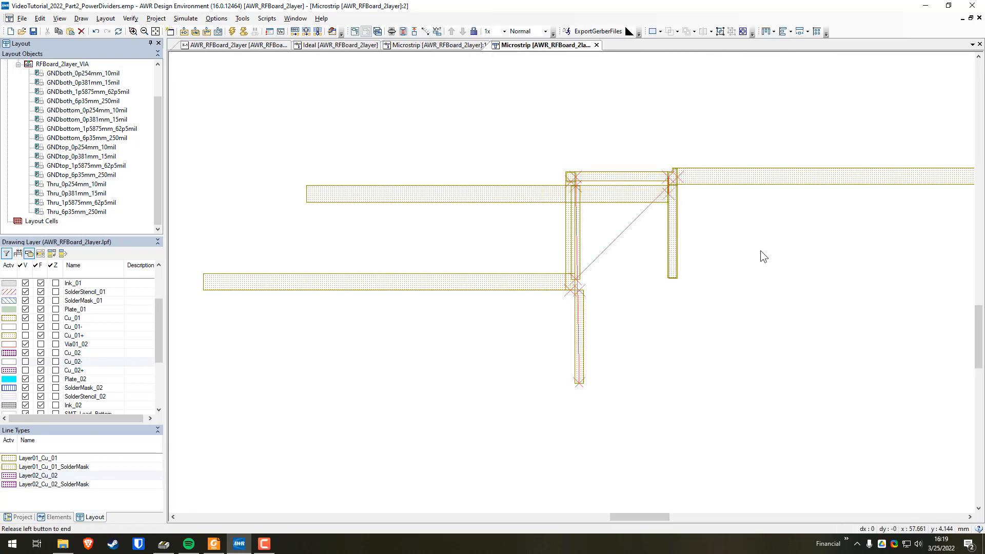
pyautogui.moveTo(760, 250); pyautogui.dragTo(596, 249)
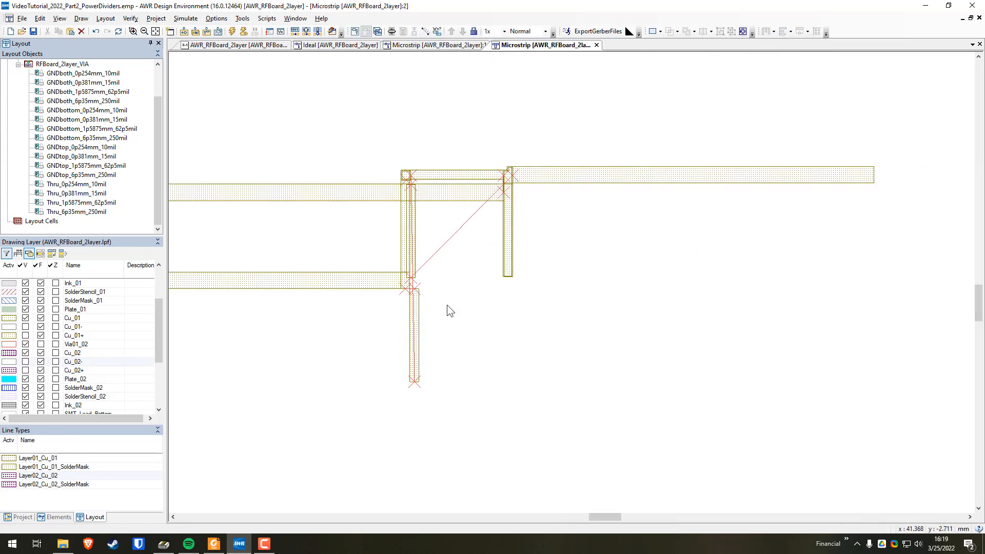
pyautogui.hotkey('ctrl', 'a')
pyautogui.click(404, 31)
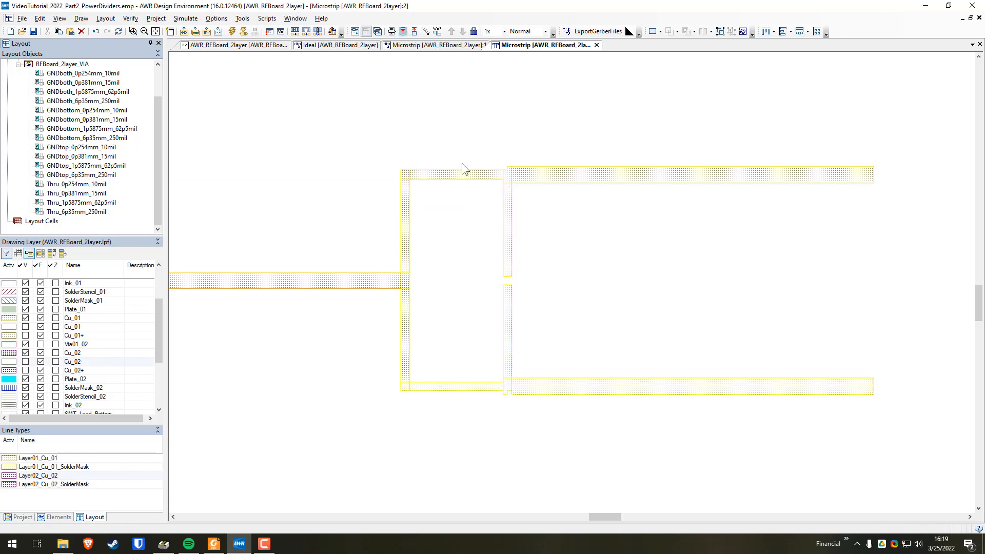
pyautogui.click(502, 281)
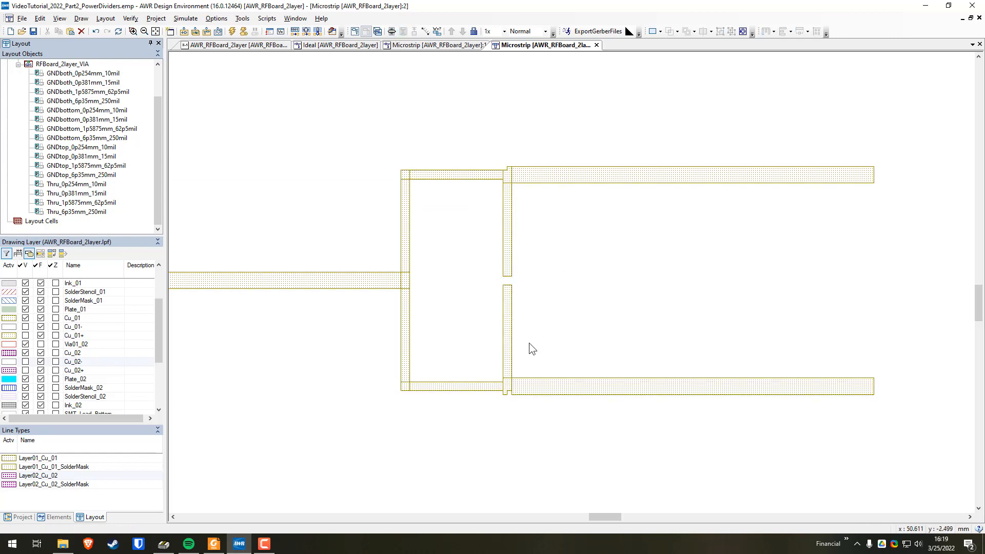
pyautogui.click(447, 45)
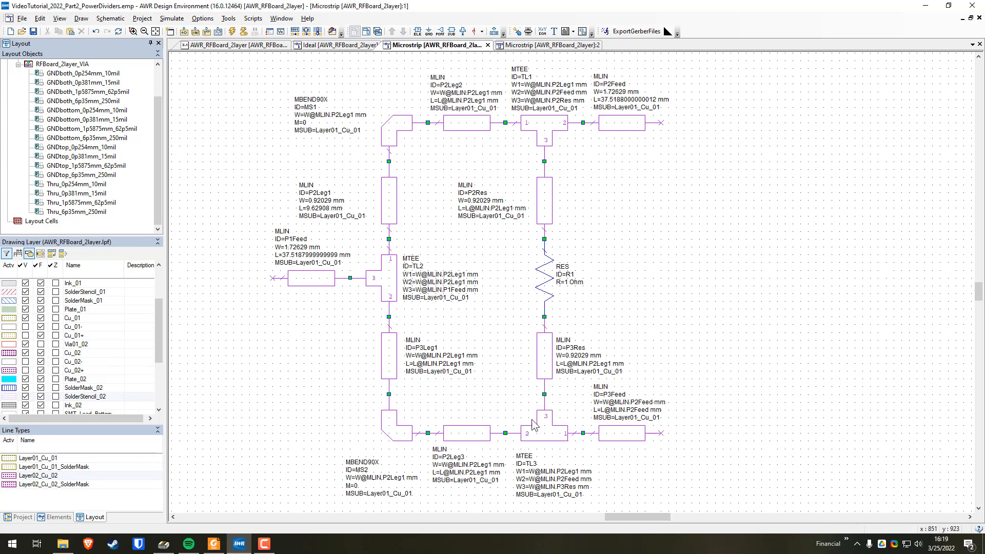
pyautogui.moveTo(558, 445); pyautogui.dragTo(557, 426)
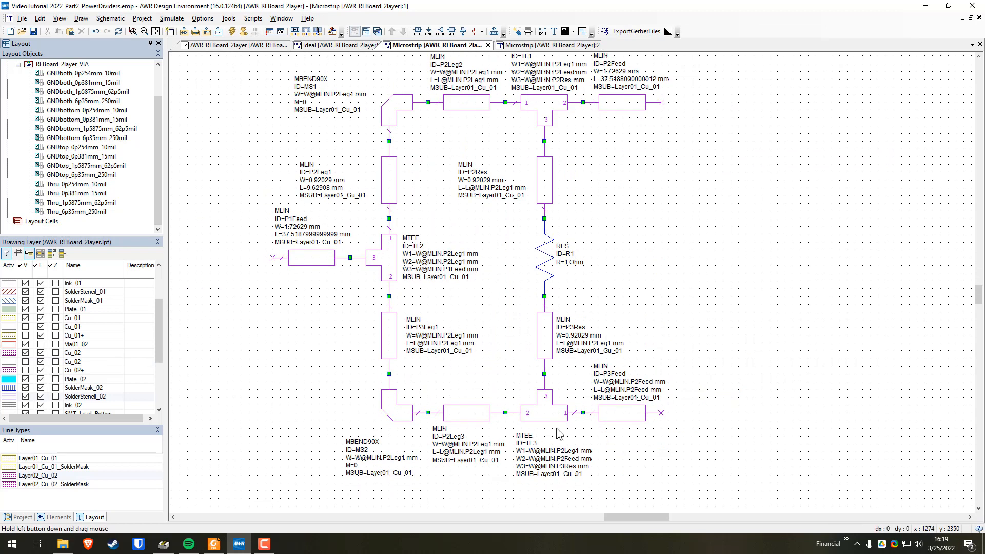
pyautogui.doubleClick(544, 459)
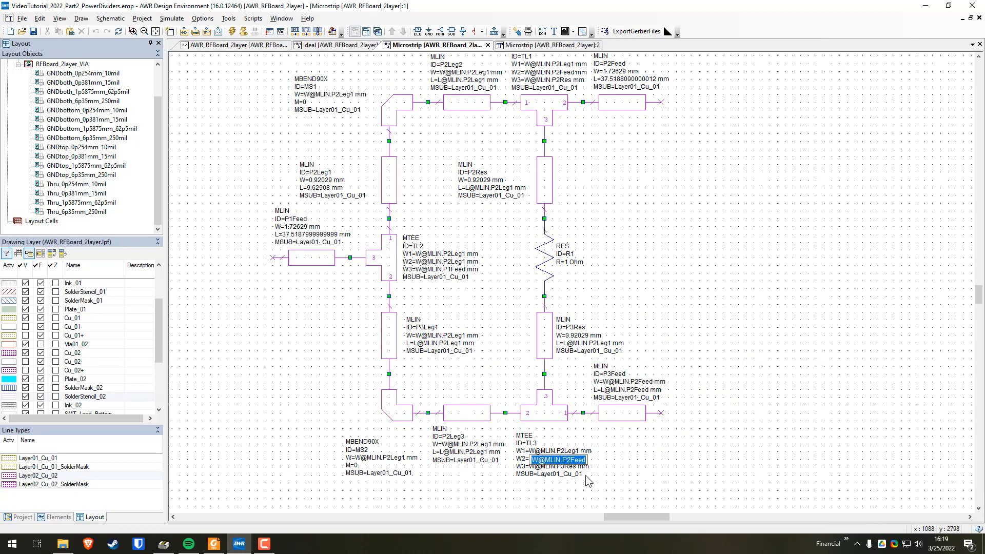
pyautogui.write('W@MLIN.P2Leg1')
pyautogui.press('Return')
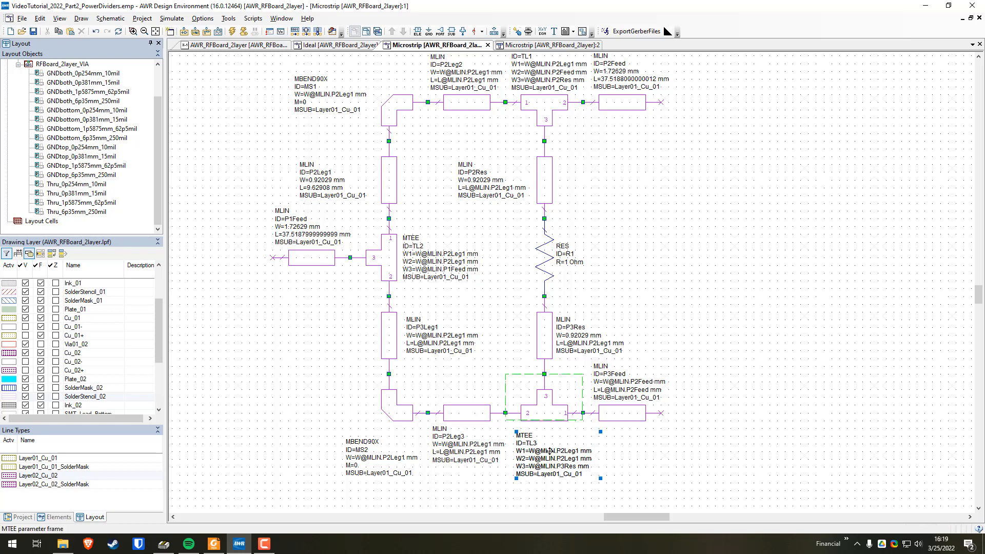
pyautogui.doubleClick(549, 453)
pyautogui.write('W@MLIN')
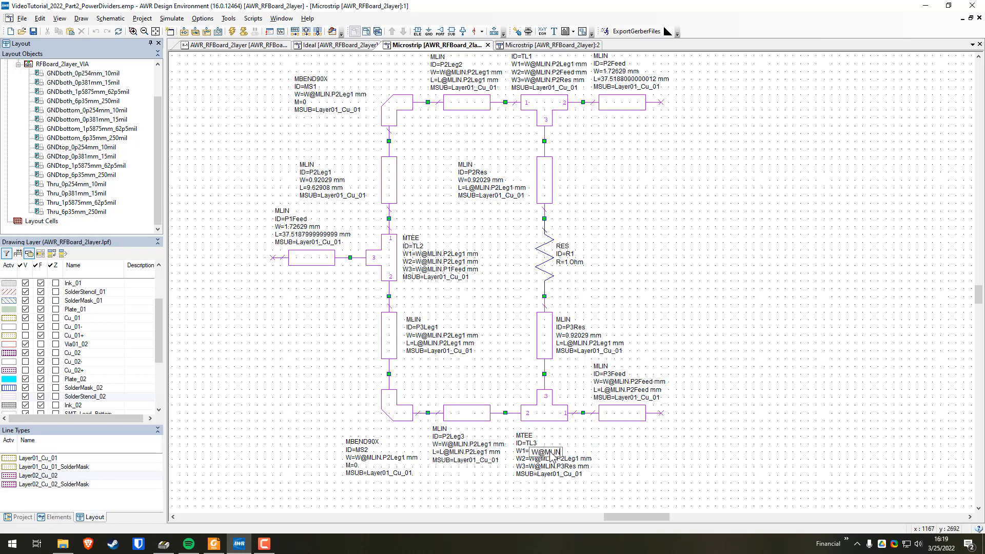
pyautogui.write('.P3Feed')
pyautogui.press('Return')
pyautogui.doubleClick(556, 466)
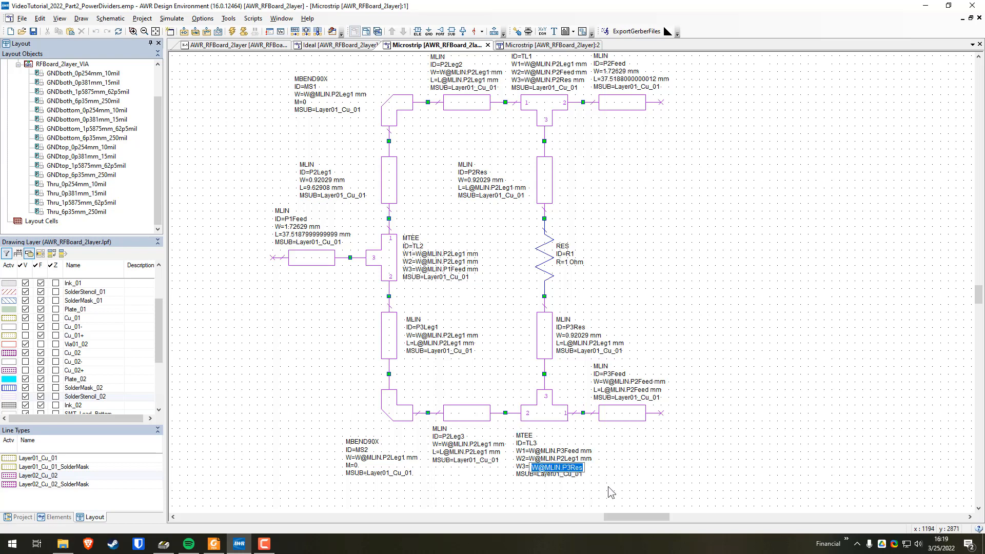
# Examine the lower tee junction and the two branches in the Microstrip layout view.
pyautogui.click(524, 46)
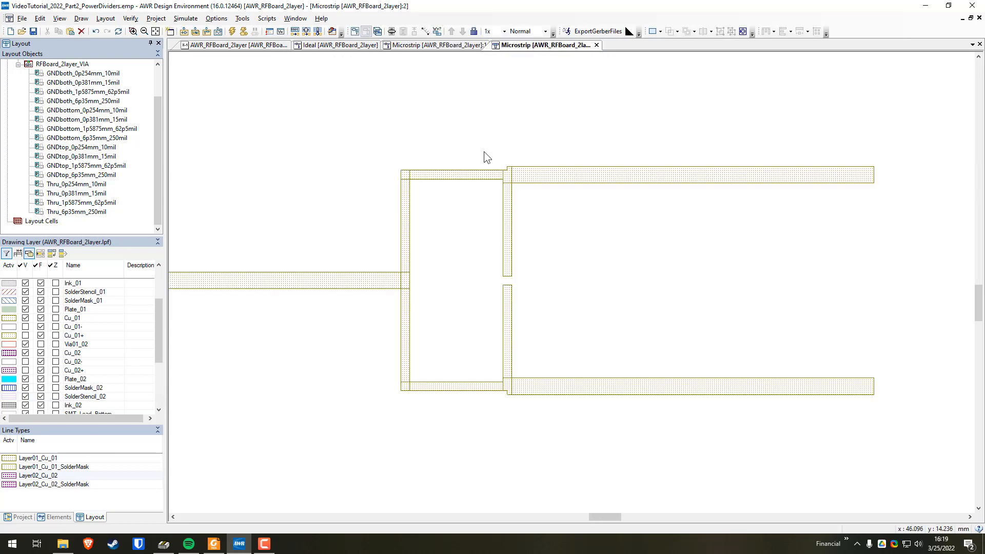
pyautogui.click(624, 263)
pyautogui.moveTo(486, 310); pyautogui.dragTo(485, 289)
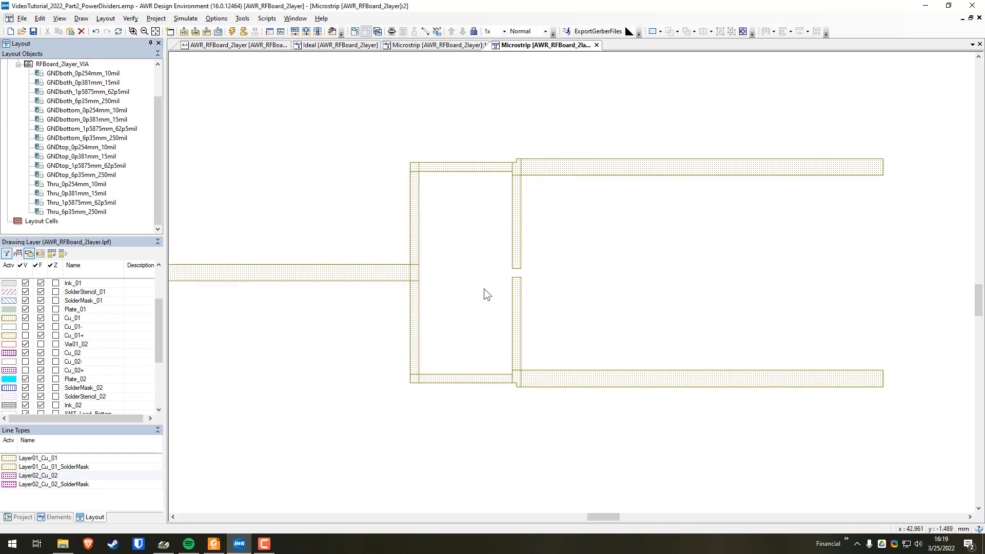
# Set the resistance of R1 in the Microstrip schematic to 100 Ohm.
pyautogui.click(446, 45)
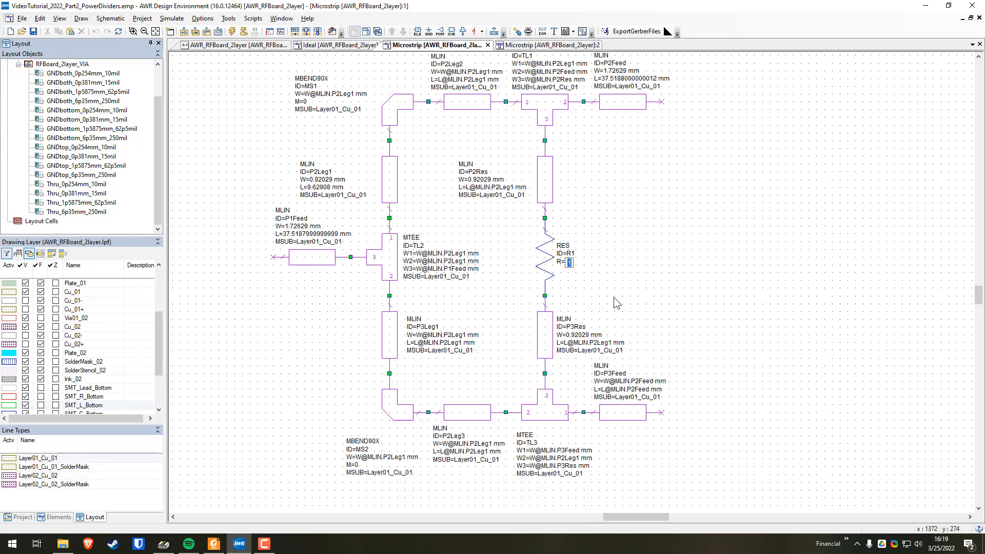
pyautogui.write('100')
pyautogui.press('Return')
# Add ports 1, 2 and 3 to the open ends of P1Feed, P2Feed and P3Feed, moving port 1's text to its outer side.
pyautogui.moveTo(679, 297); pyautogui.dragTo(700, 315)
pyautogui.click(443, 32)
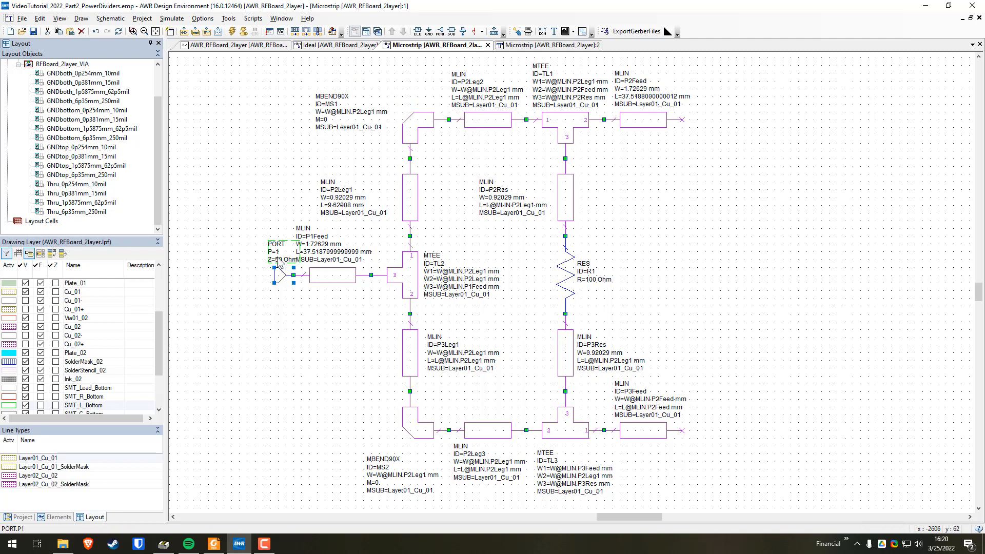
pyautogui.click(280, 280)
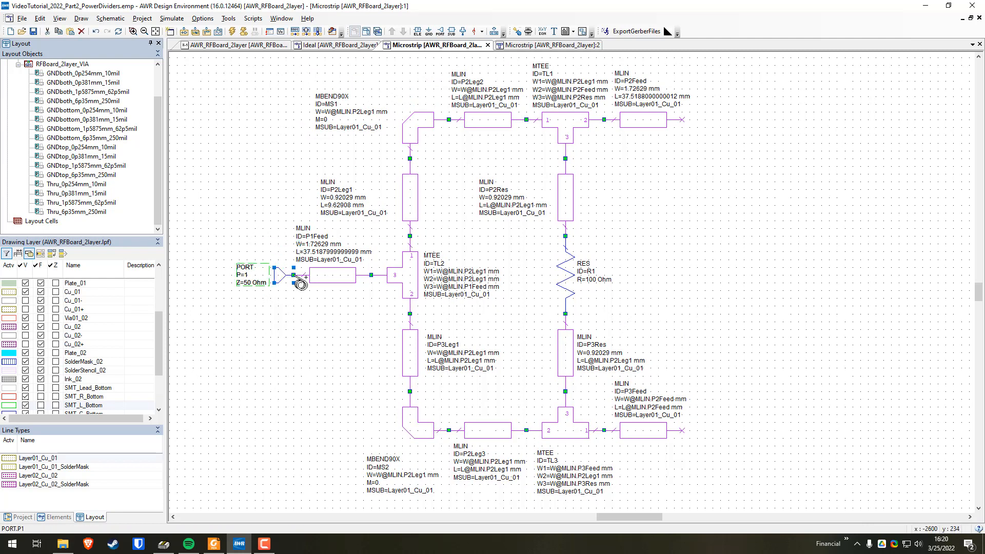
pyautogui.hotkey('ctrl', 'p')
pyautogui.click(706, 122)
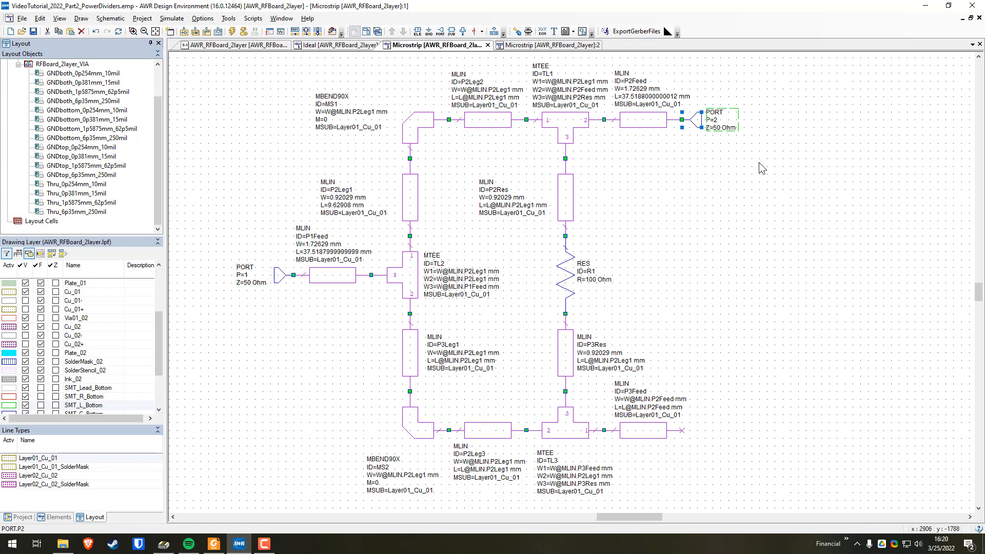
pyautogui.hotkey('ctrl', 'p')
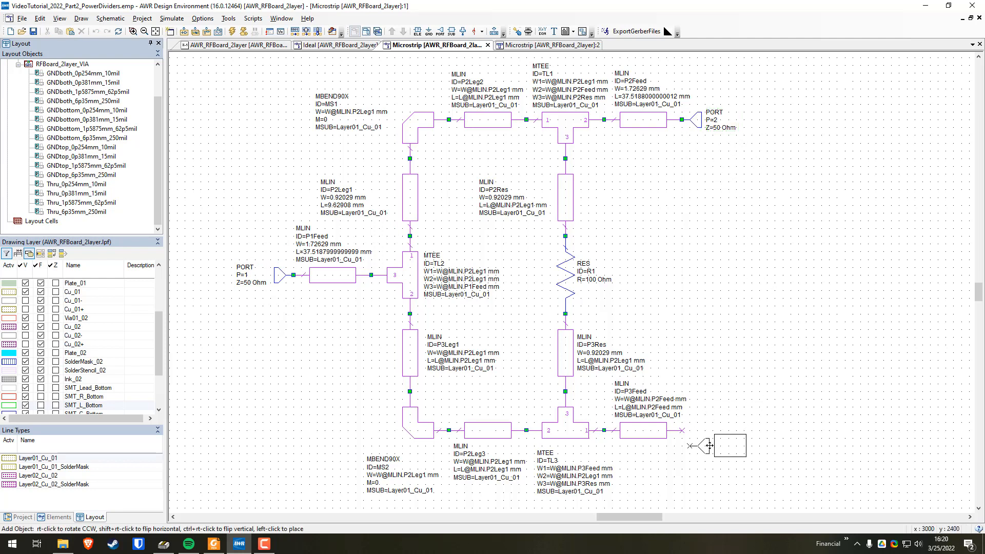
pyautogui.click(706, 432)
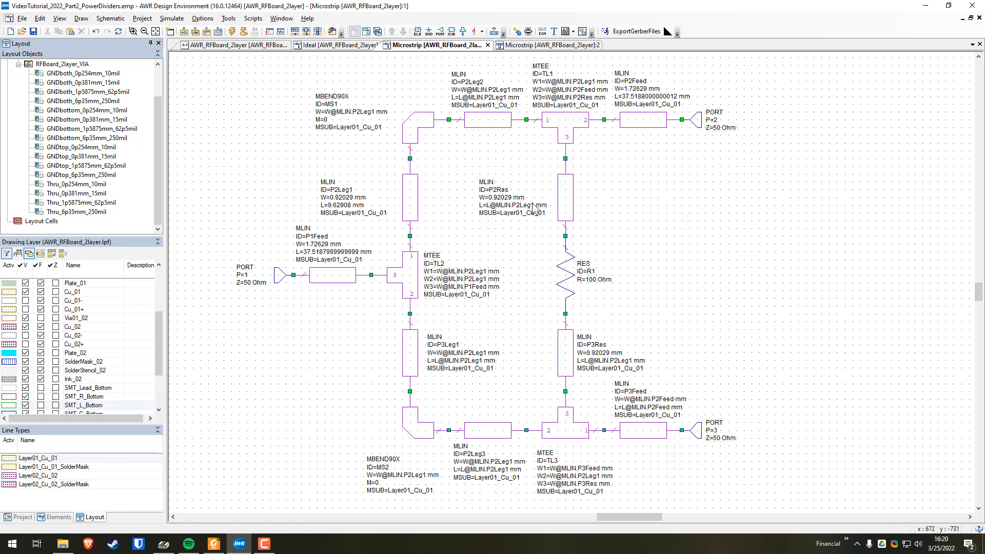
# Show the project tree and close the AWR_RFBoard_2layer global definitions window.
pyautogui.click(23, 517)
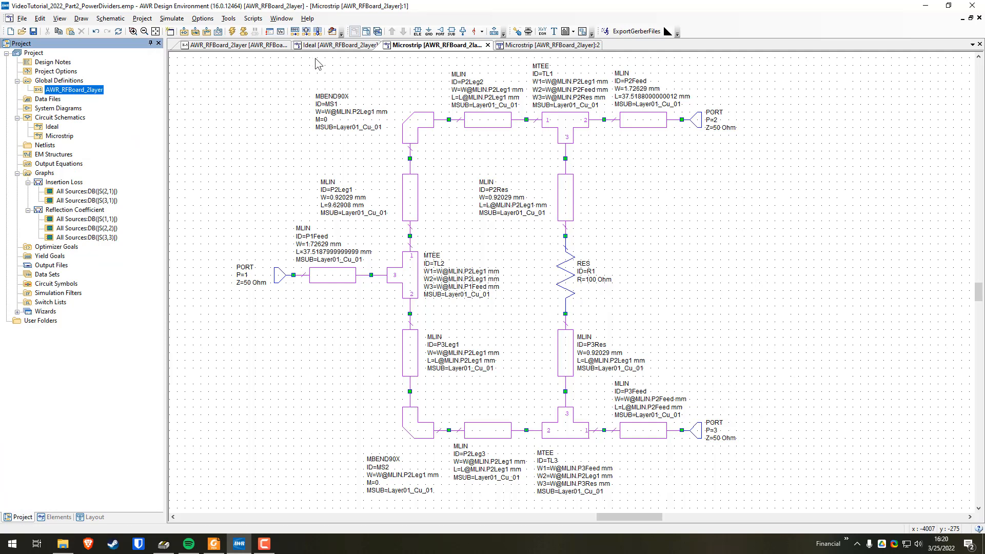
pyautogui.click(273, 46)
pyautogui.click(286, 45)
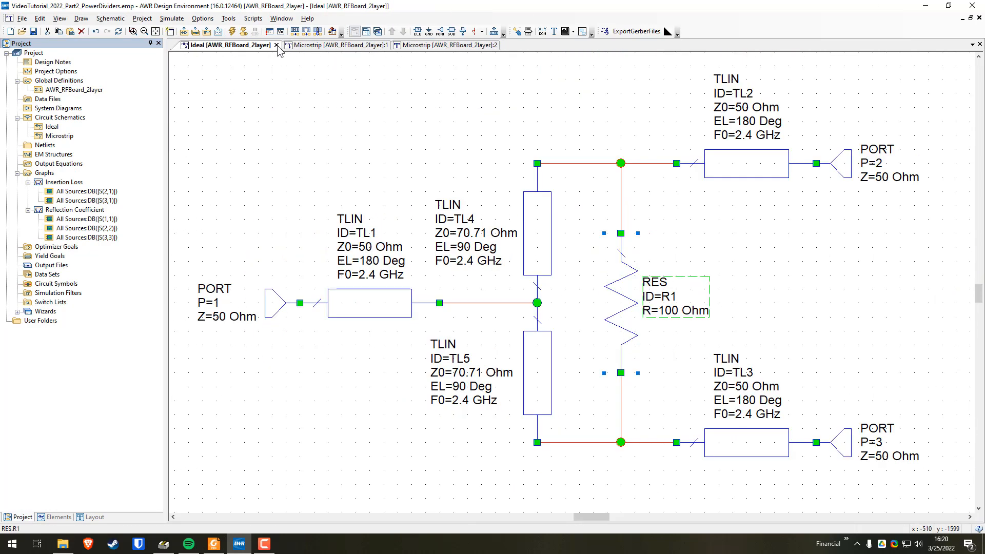
# Examine the whole power divider in the Microstrip layout view, including all three feed lines.
pyautogui.click(316, 46)
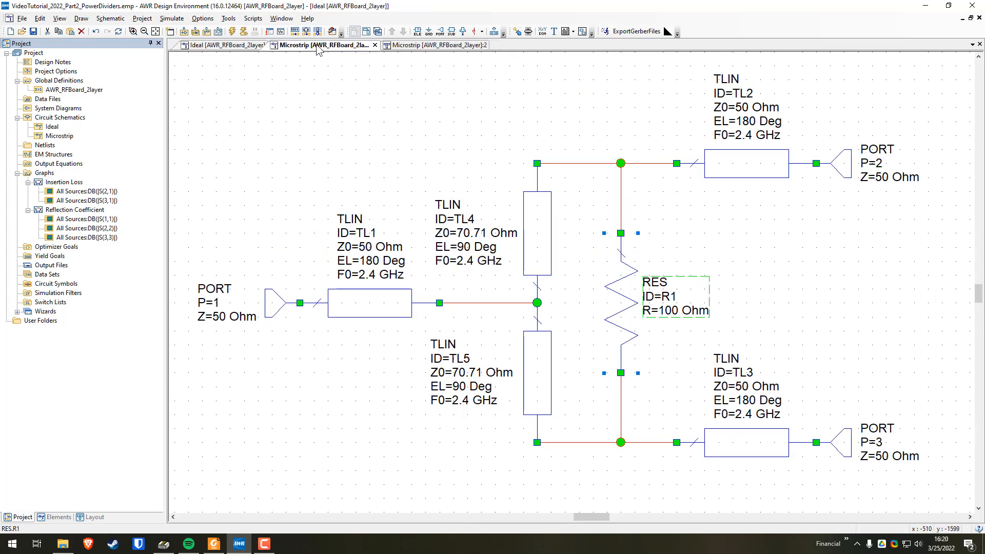
pyautogui.click(413, 46)
pyautogui.scroll(-1, 487, 253)
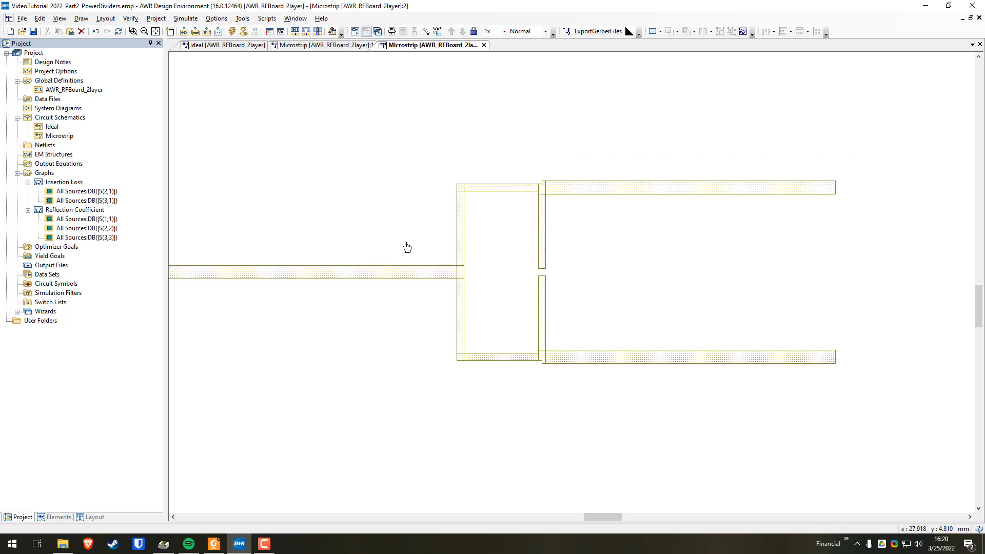
pyautogui.moveTo(407, 247); pyautogui.dragTo(444, 251)
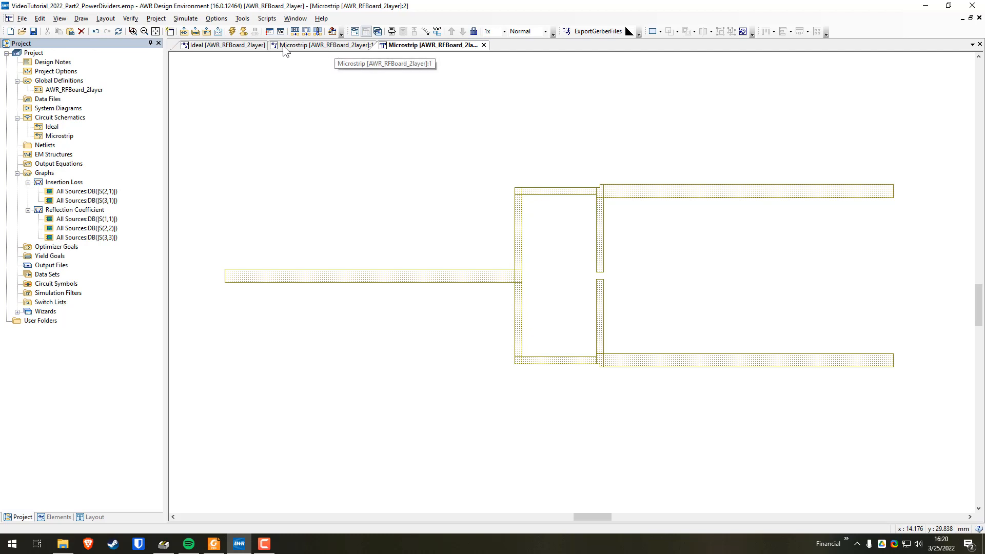
# Open the Insertion Loss graph, then move its legend to the plot's lower-right corner and shrink it to clear the traces.
pyautogui.doubleClick(65, 183)
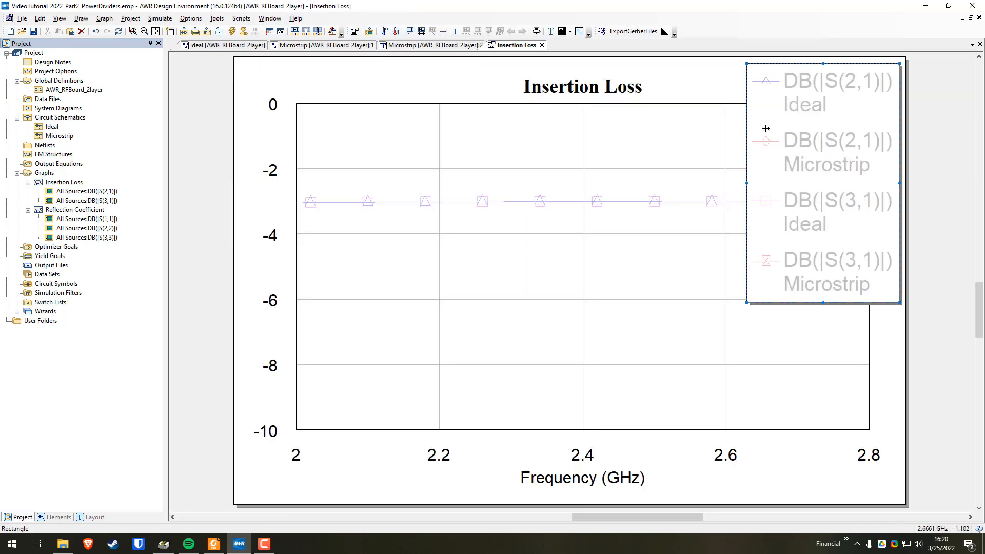
pyautogui.moveTo(765, 129); pyautogui.dragTo(728, 255)
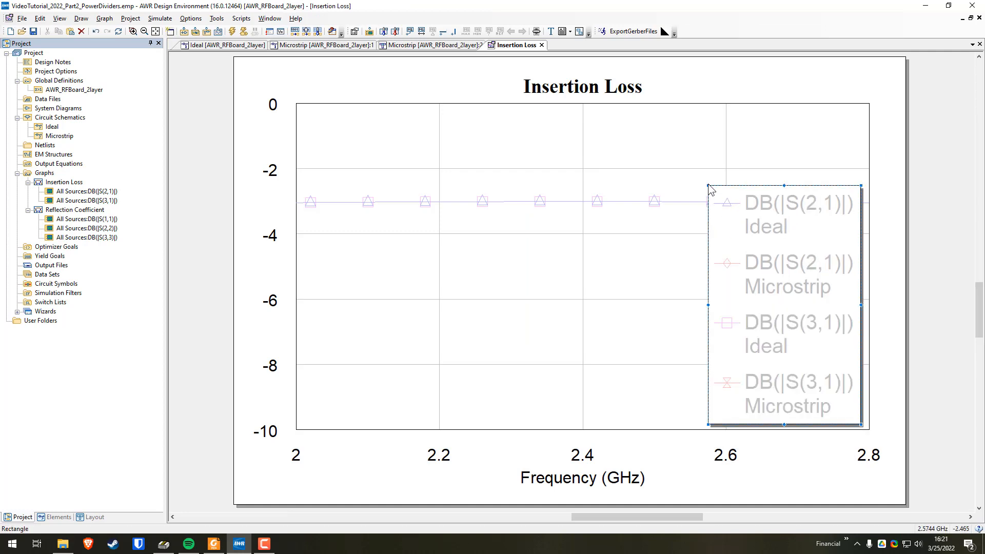
pyautogui.moveTo(707, 183); pyautogui.dragTo(718, 327)
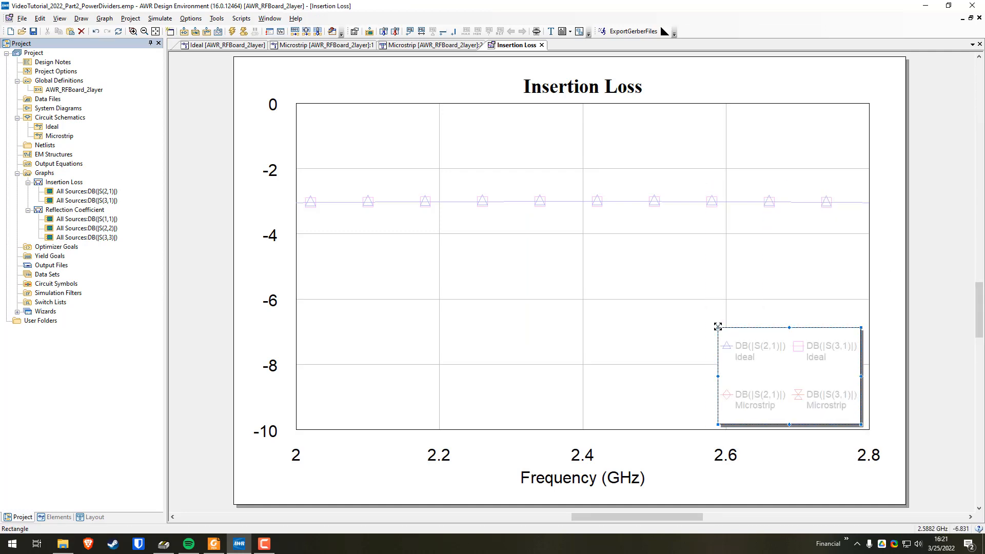
# Simulate the project and trace the Microstrip insertion loss curve at 2.4 GHz.
pyautogui.click(232, 31)
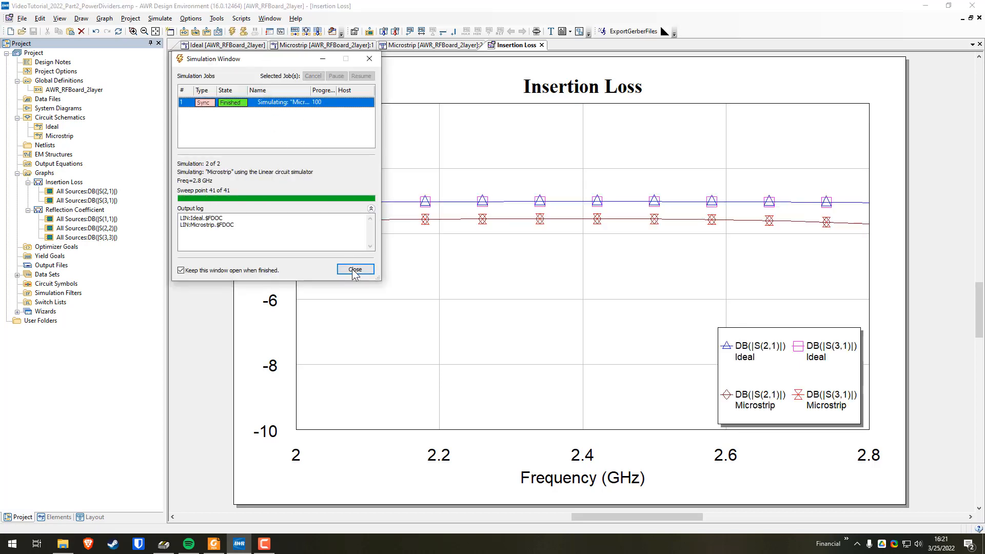
pyautogui.click(356, 269)
pyautogui.moveTo(600, 221); pyautogui.dragTo(584, 226)
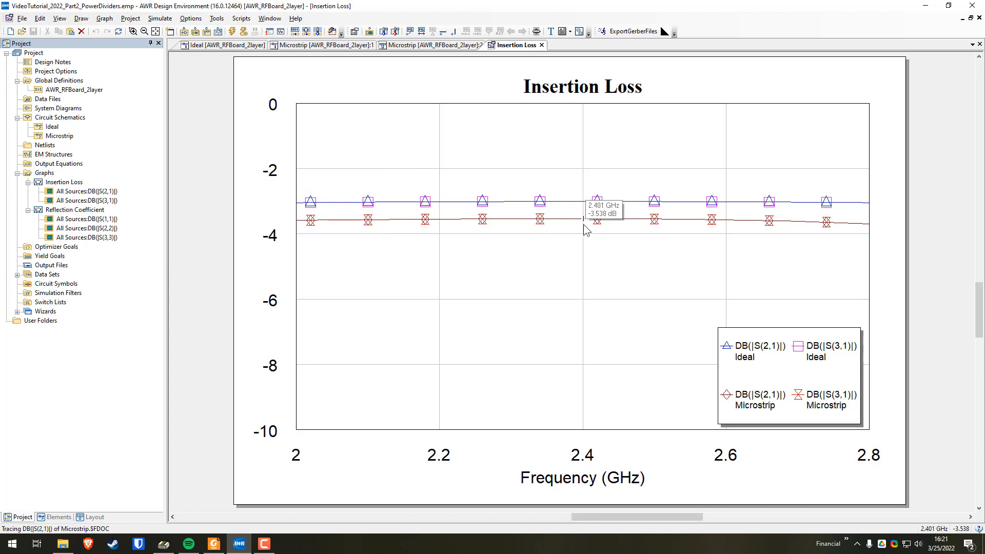
pyautogui.moveTo(584, 225)
pyautogui.mouseDown()
pyautogui.moveTo(583, 203)
pyautogui.moveTo(585, 220)
pyautogui.mouseUp()
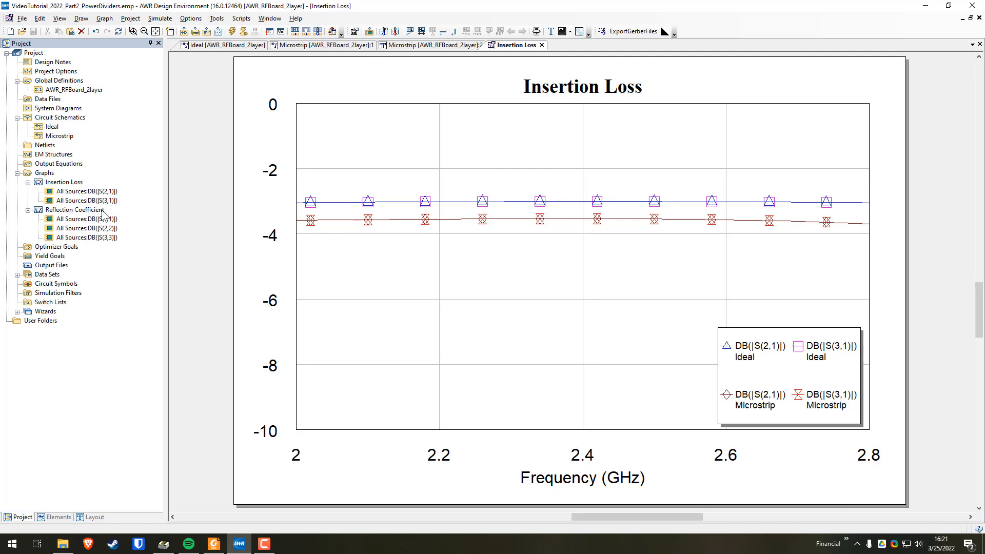
# Open the Reflection Coefficient graph, then move its legend inside the plot's lower-right corner and reduce its height.
pyautogui.doubleClick(71, 210)
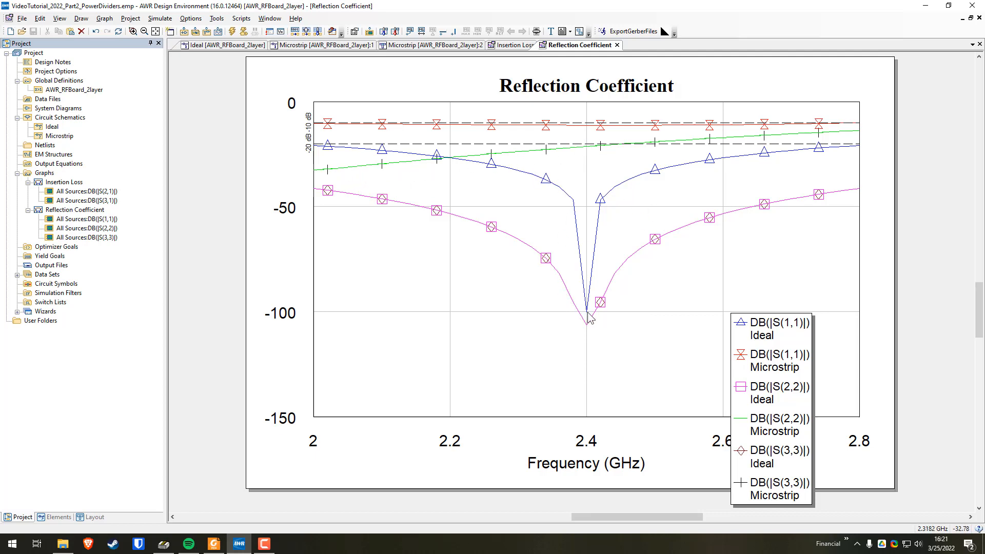
pyautogui.moveTo(759, 359); pyautogui.dragTo(801, 264)
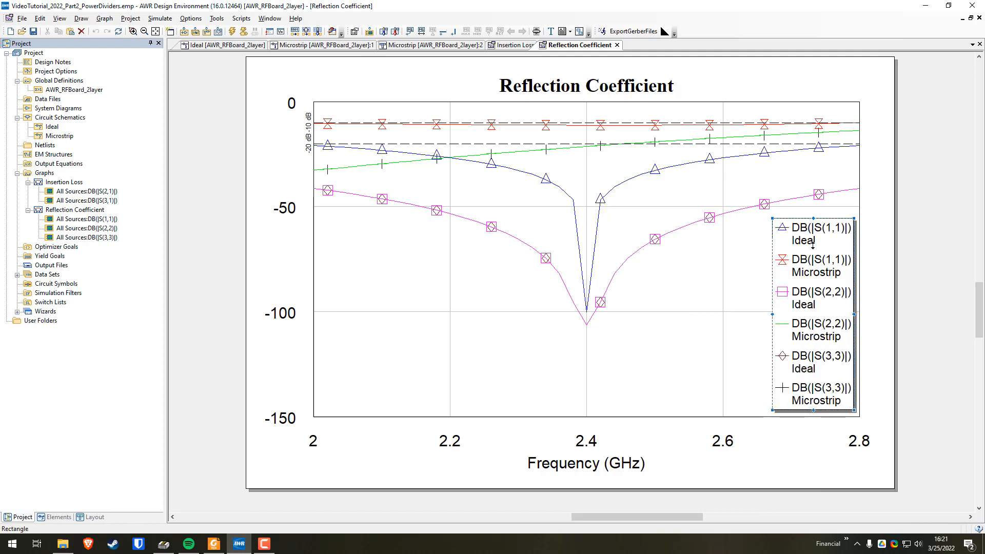
# Disable the S(1,1) measurement on the Reflection Coefficient graph, then enable it again.
pyautogui.rightClick(817, 273)
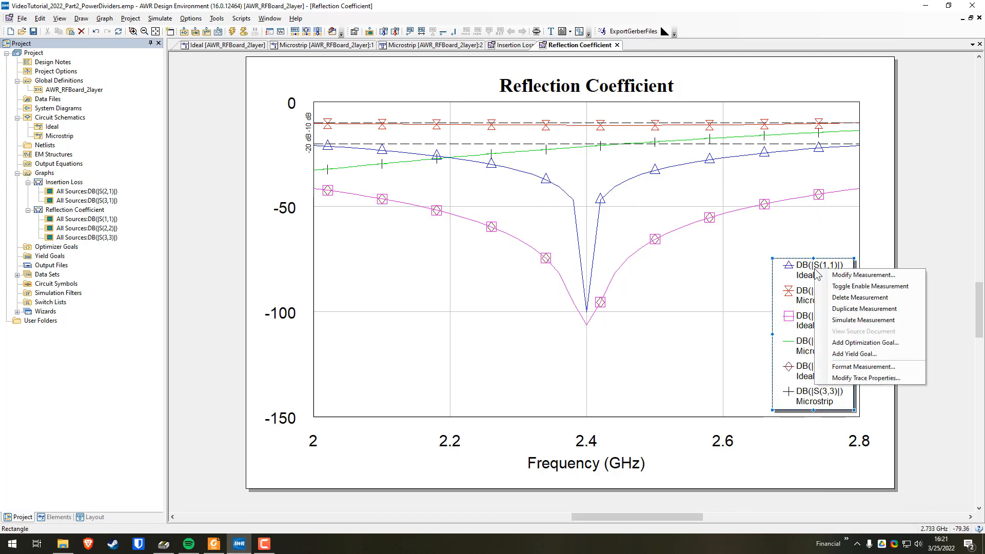
pyautogui.click(842, 291)
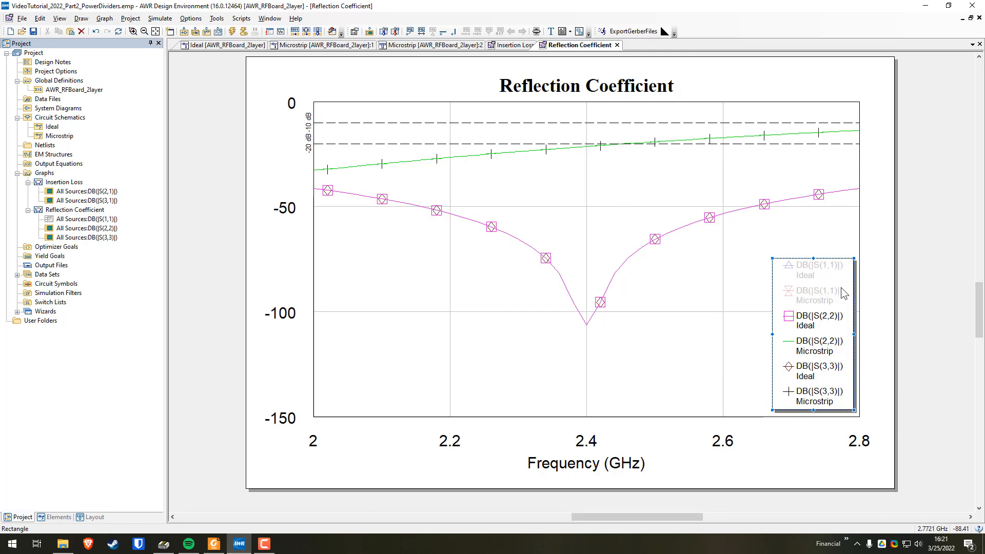
pyautogui.rightClick(821, 277)
pyautogui.click(848, 290)
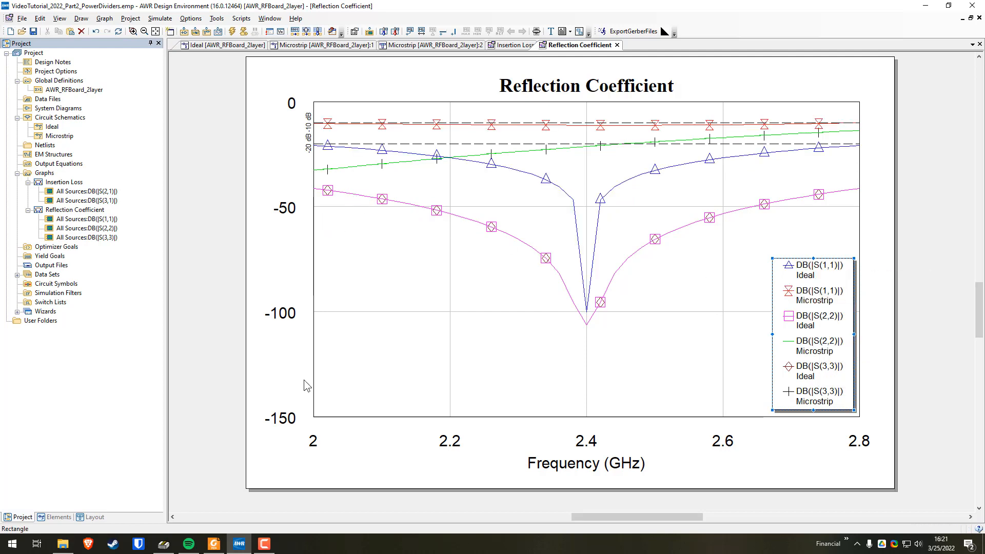
# Set the lower limit of the Reflection Coefficient graph's vertical axis to -20.
pyautogui.click(302, 417)
pyautogui.moveTo(302, 418); pyautogui.dragTo(264, 418)
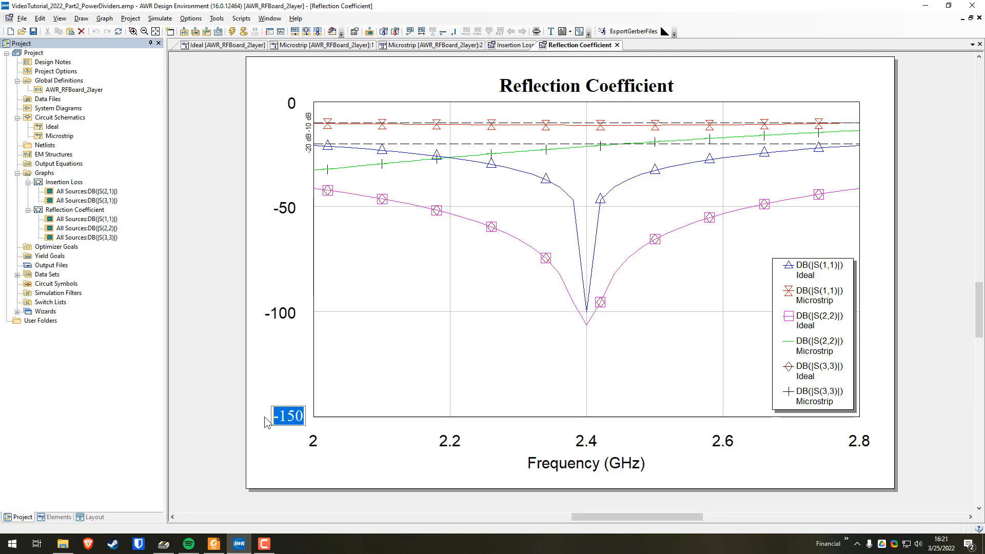
pyautogui.write('-20')
pyautogui.press('Return')
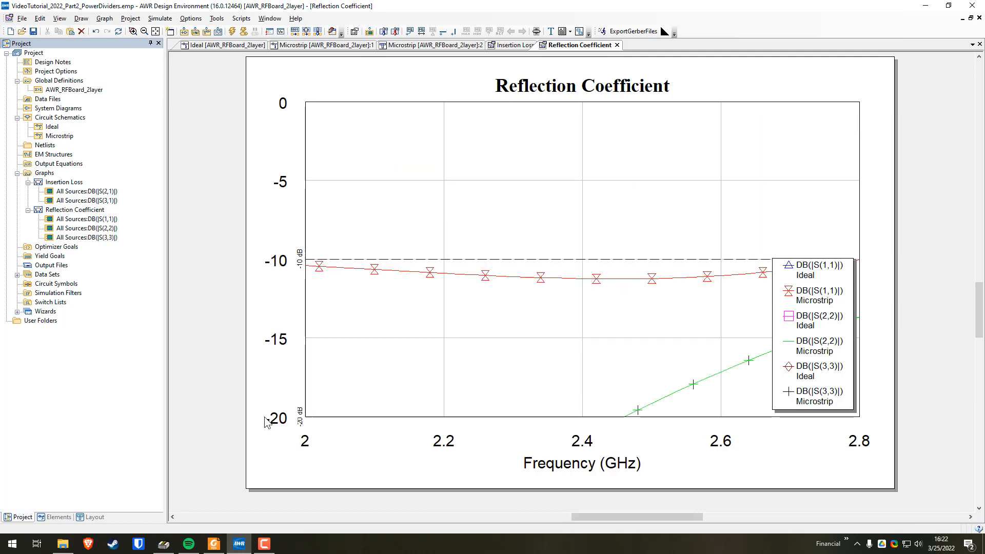
# Set the lower limit of the Reflection Coefficient graph's vertical axis to -30.
pyautogui.click(281, 417)
pyautogui.click(283, 417)
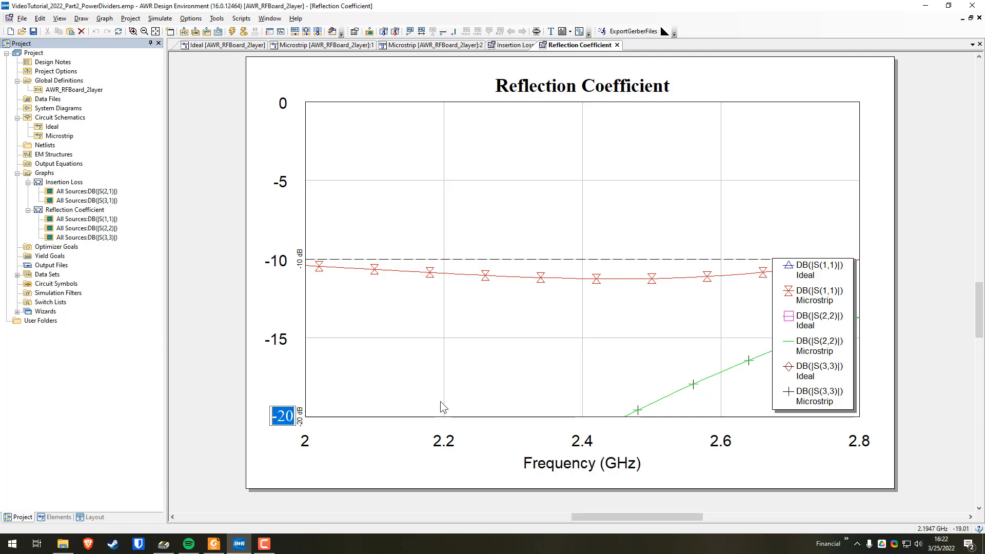
pyautogui.write('-30')
pyautogui.press('Return')
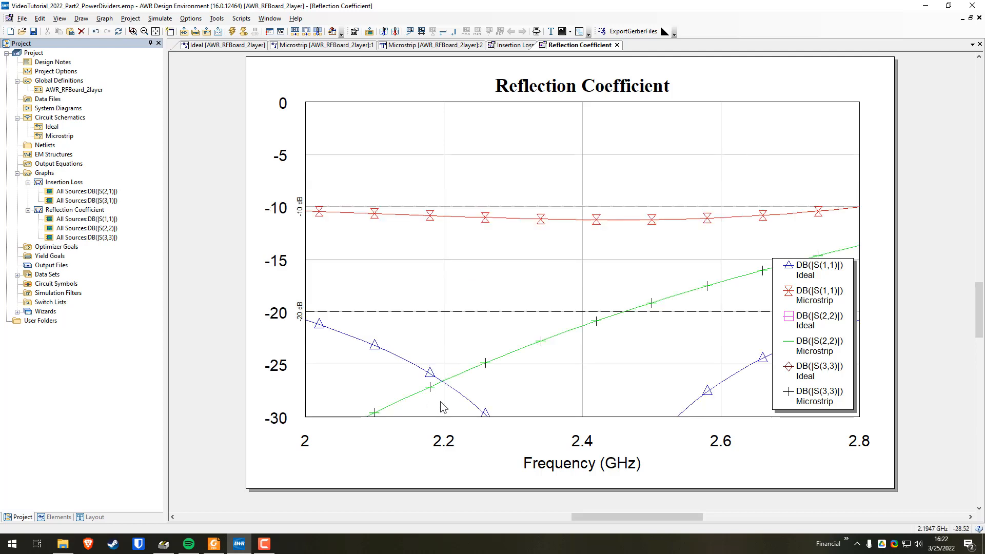
# Move the legend outside the plot beside its vertical axis and trace the Microstrip S(1,1) curve at 2.4 GHz.
pyautogui.moveTo(793, 306); pyautogui.dragTo(188, 323)
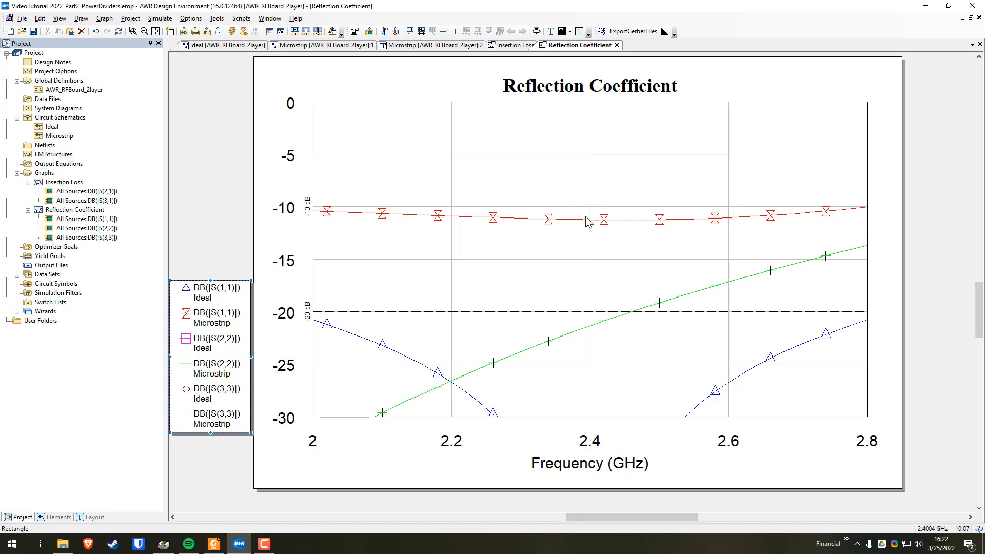
pyautogui.moveTo(595, 220); pyautogui.dragTo(590, 223)
# Create a new rectangular graph named Coupling.
pyautogui.click(44, 173)
pyautogui.rightClick(49, 176)
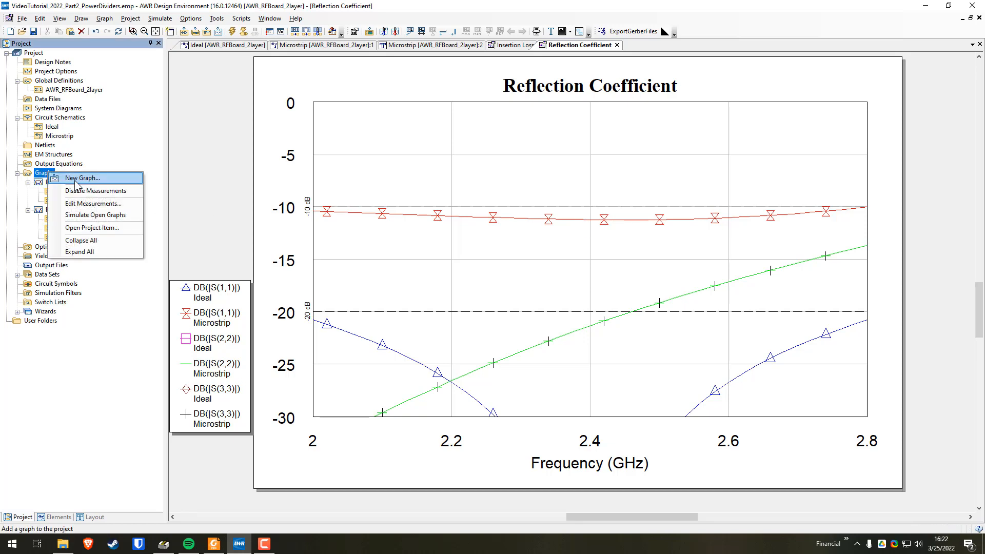
pyautogui.click(77, 181)
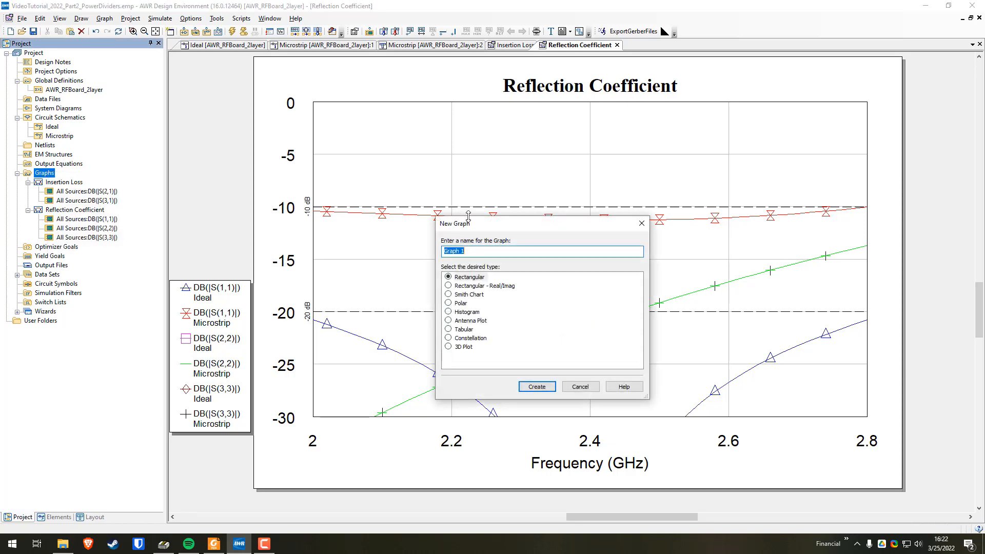
pyautogui.write('Coupling')
pyautogui.press('Return')
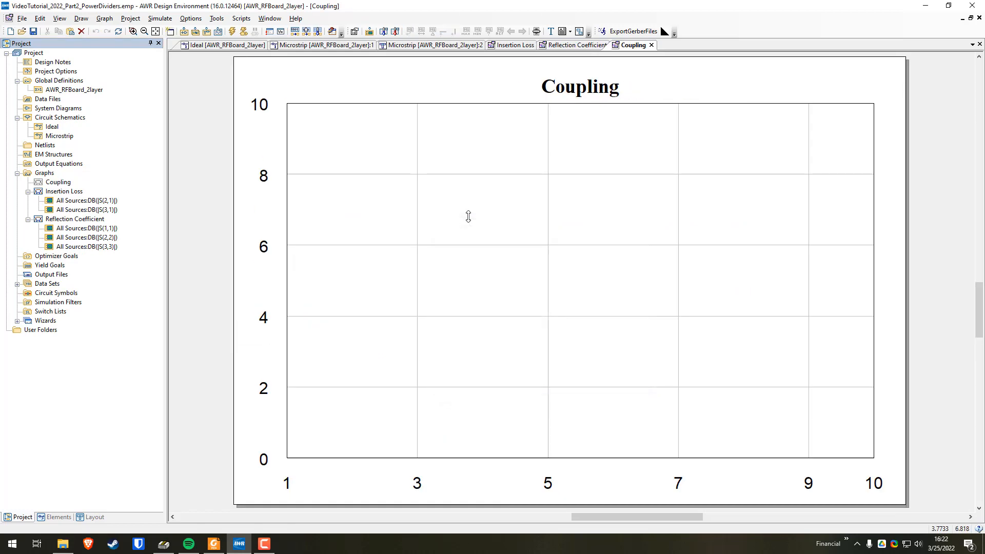
# Add S(3,2) and S(2,3) magnitude measurements in dB for all sources to the Coupling graph.
pyautogui.rightClick(57, 182)
pyautogui.click(90, 198)
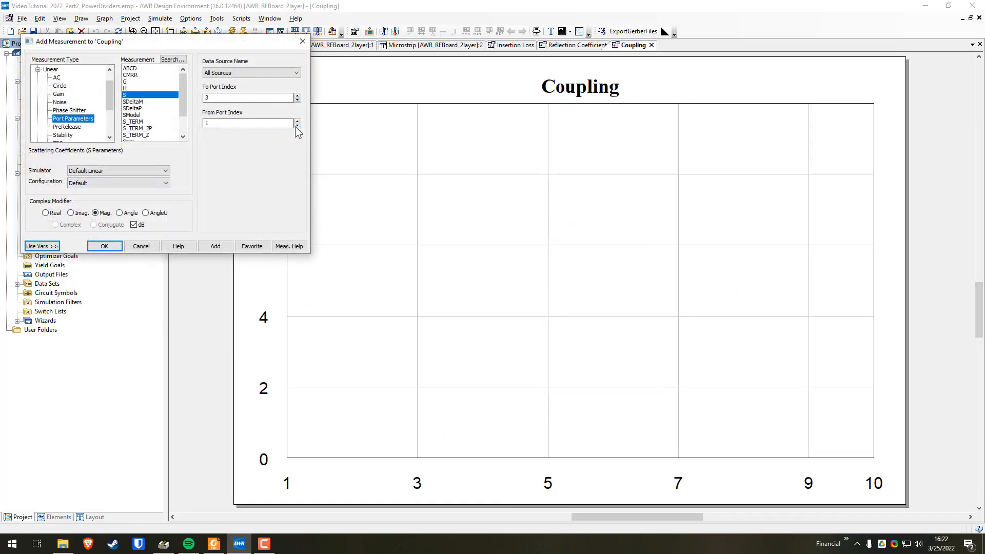
pyautogui.click(298, 125)
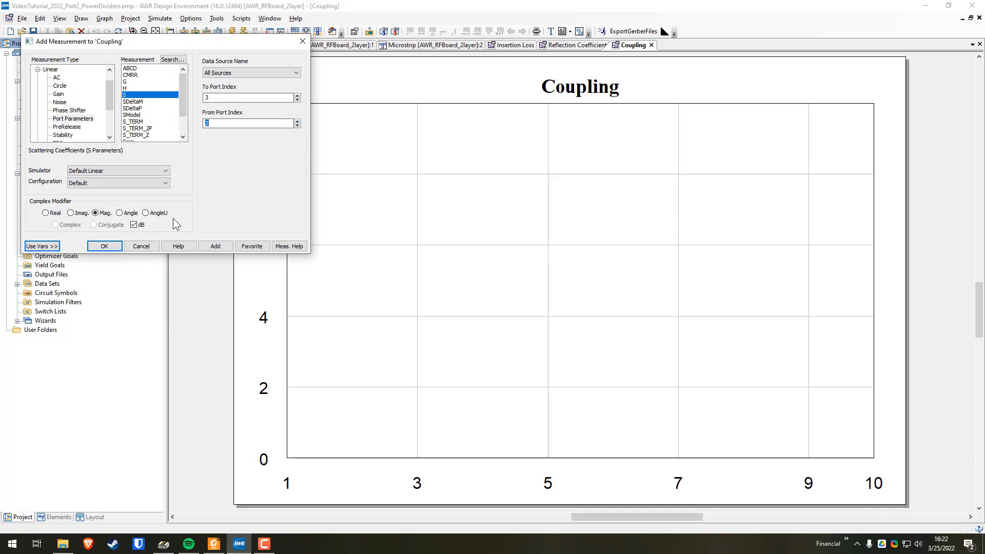
pyautogui.click(218, 249)
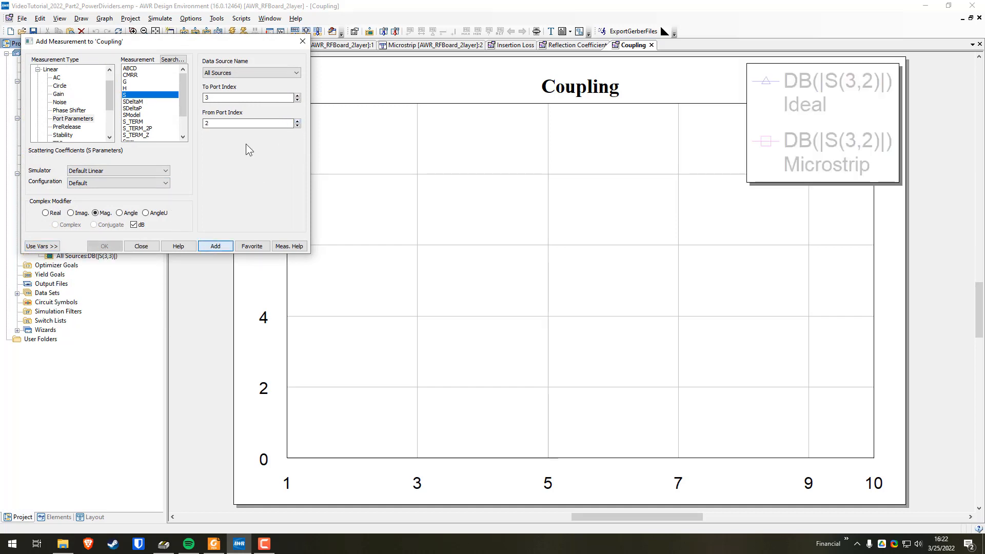
pyautogui.click(297, 99)
pyautogui.click(297, 122)
pyautogui.click(219, 246)
pyautogui.click(141, 246)
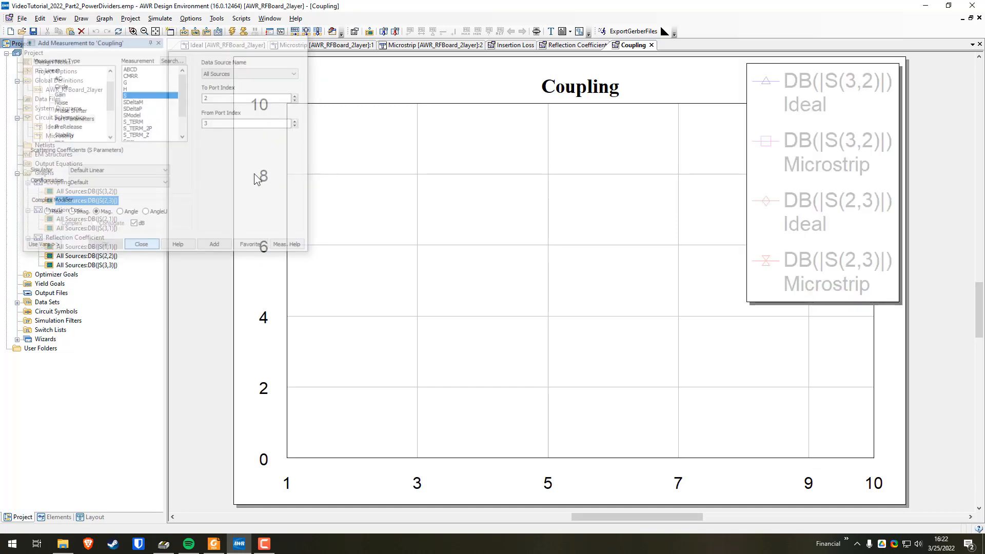
# Move the Coupling graph's legend to the plot's lower-right corner, shrink it, and simulate the project.
pyautogui.moveTo(781, 110); pyautogui.dragTo(743, 257)
pyautogui.moveTo(711, 212); pyautogui.dragTo(734, 326)
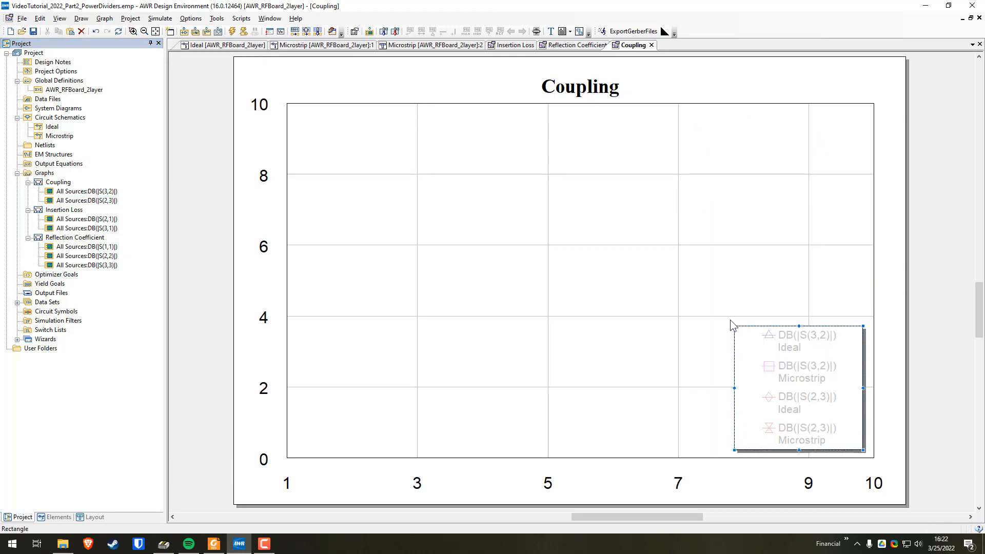
pyautogui.click(243, 32)
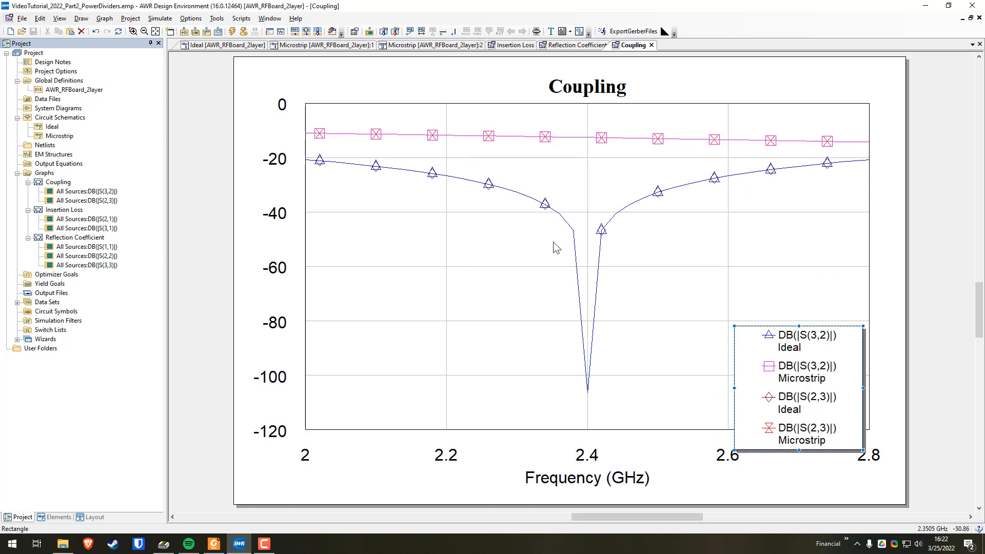
# Trace the Ideal and Microstrip coupling curves to read their values at 2.4 GHz.
pyautogui.moveTo(529, 201)
pyautogui.mouseDown()
pyautogui.moveTo(582, 218)
pyautogui.moveTo(598, 369)
pyautogui.moveTo(627, 223)
pyautogui.moveTo(785, 193)
pyautogui.moveTo(650, 230)
pyautogui.moveTo(608, 385)
pyautogui.moveTo(589, 390)
pyautogui.mouseUp()
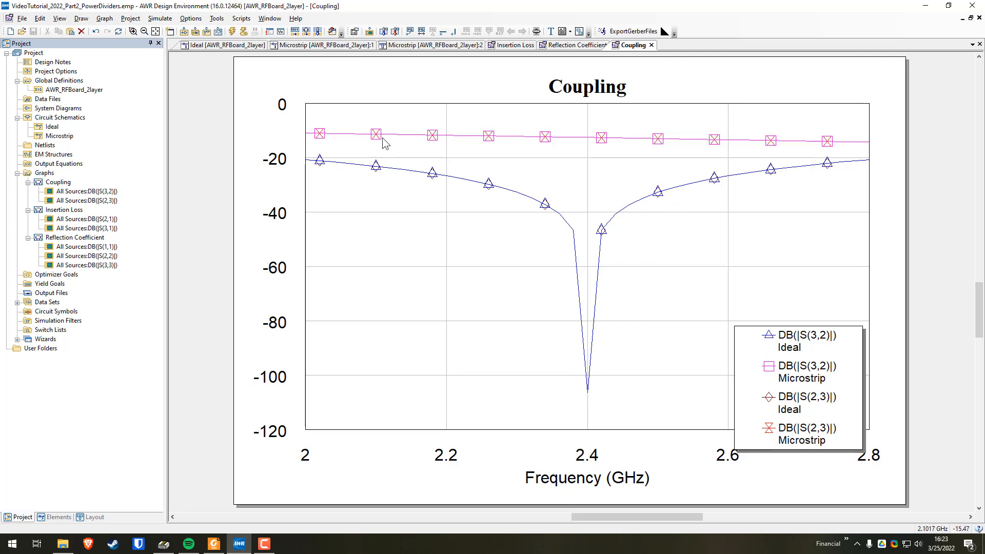
pyautogui.moveTo(383, 135); pyautogui.dragTo(571, 147)
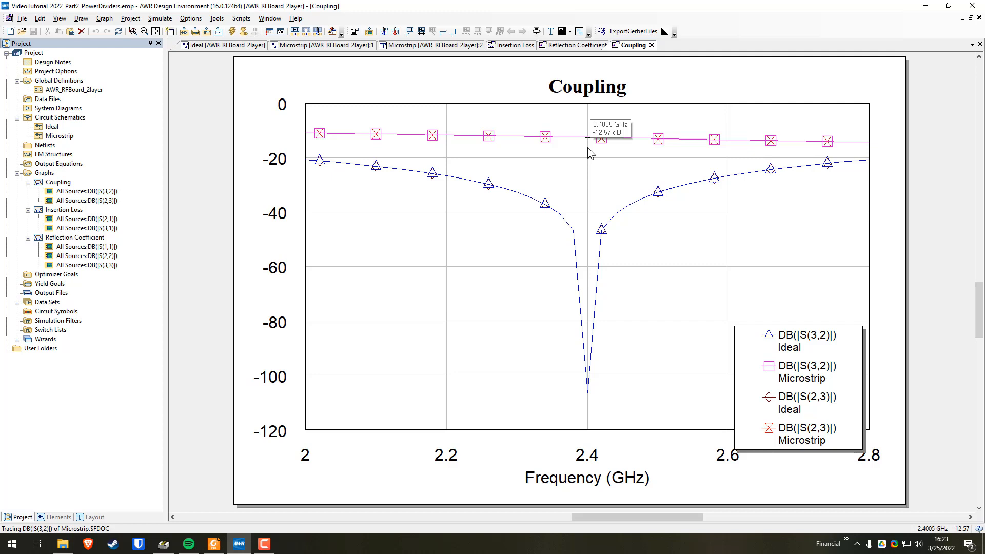
pyautogui.moveTo(588, 149); pyautogui.dragTo(587, 146)
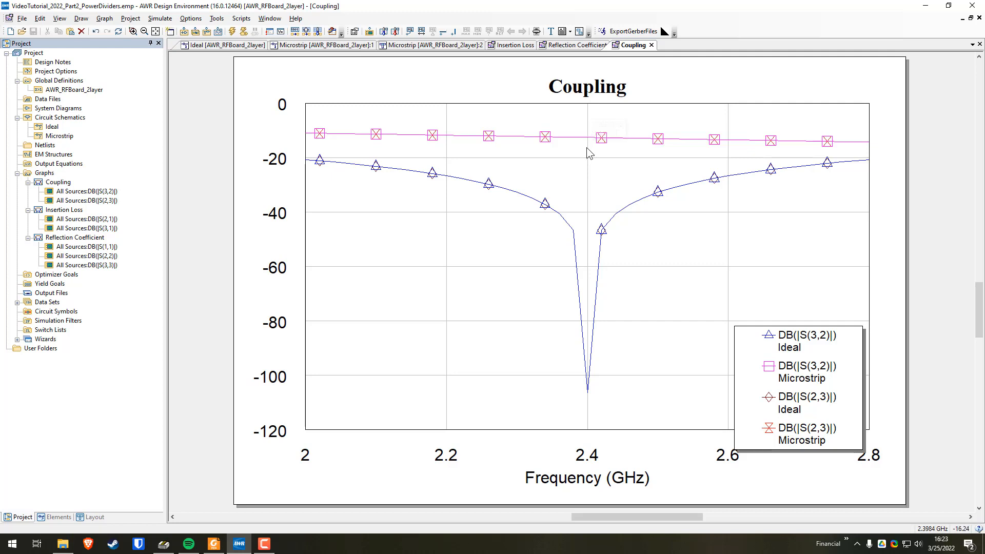
# Review the Reflection Coefficient and Insertion Loss graphs and the Microstrip layout, ending on the Microstrip schematic.
pyautogui.click(566, 46)
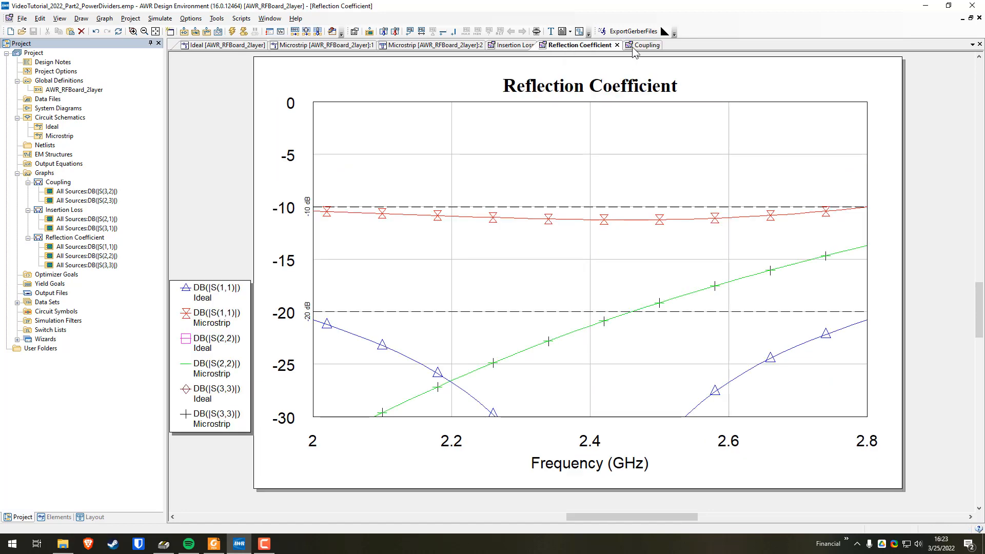
pyautogui.click(516, 46)
pyautogui.click(439, 47)
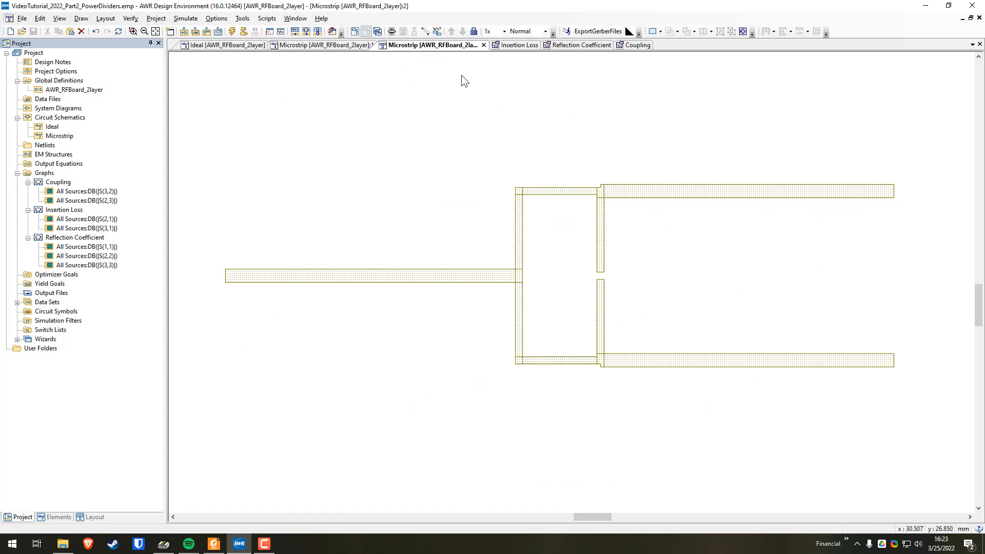
pyautogui.click(302, 48)
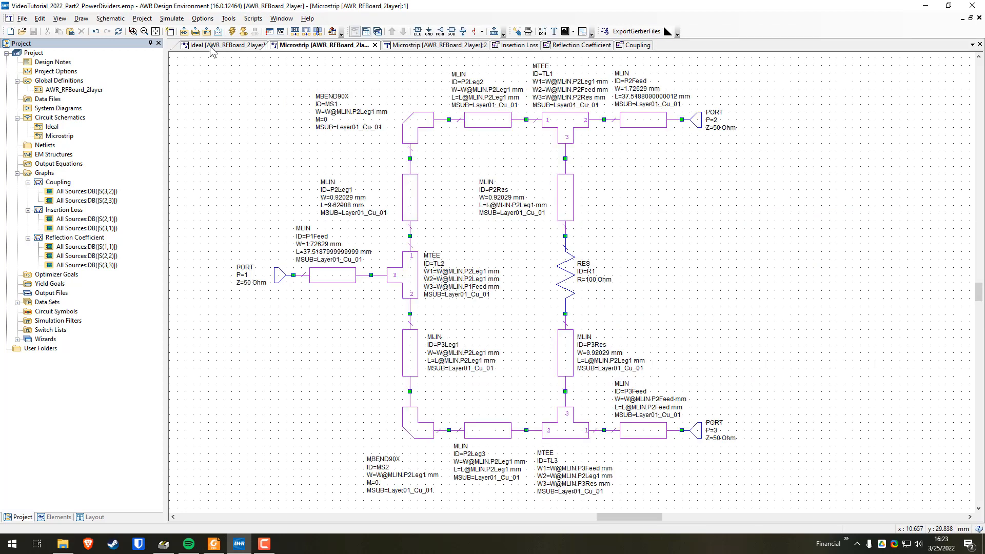
pyautogui.click(568, 205)
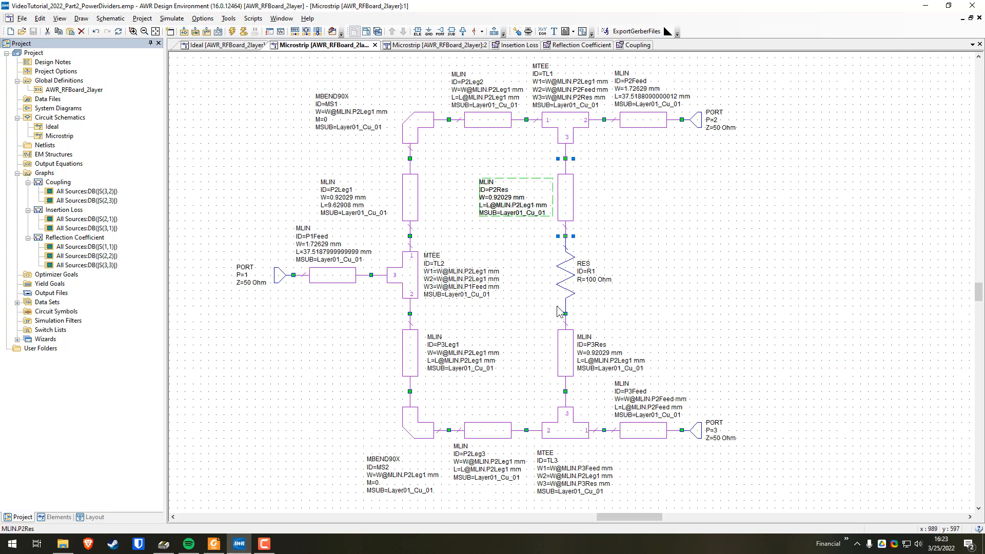
pyautogui.click(567, 352)
pyautogui.doubleClick(602, 354)
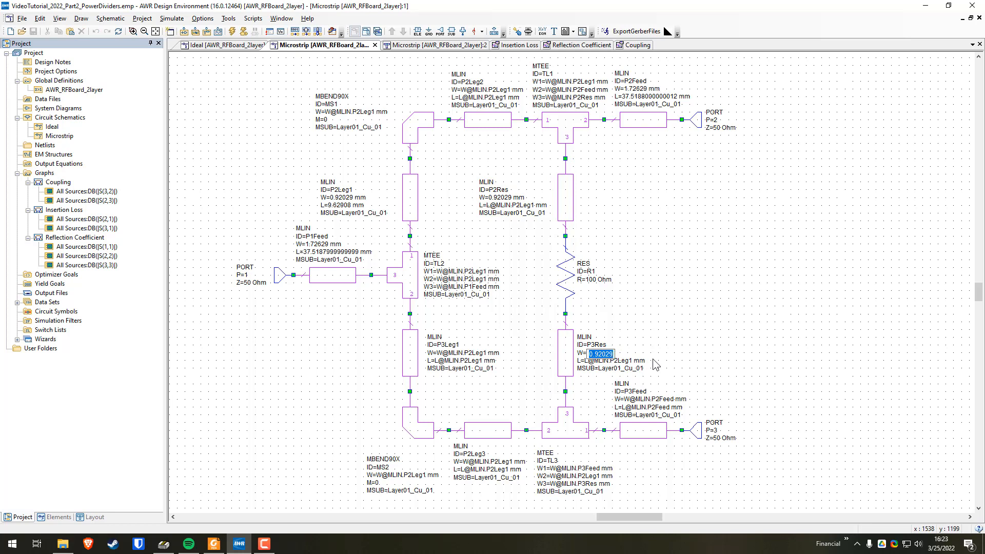
pyautogui.write('W@MLIN.P2Res')
pyautogui.press('Return')
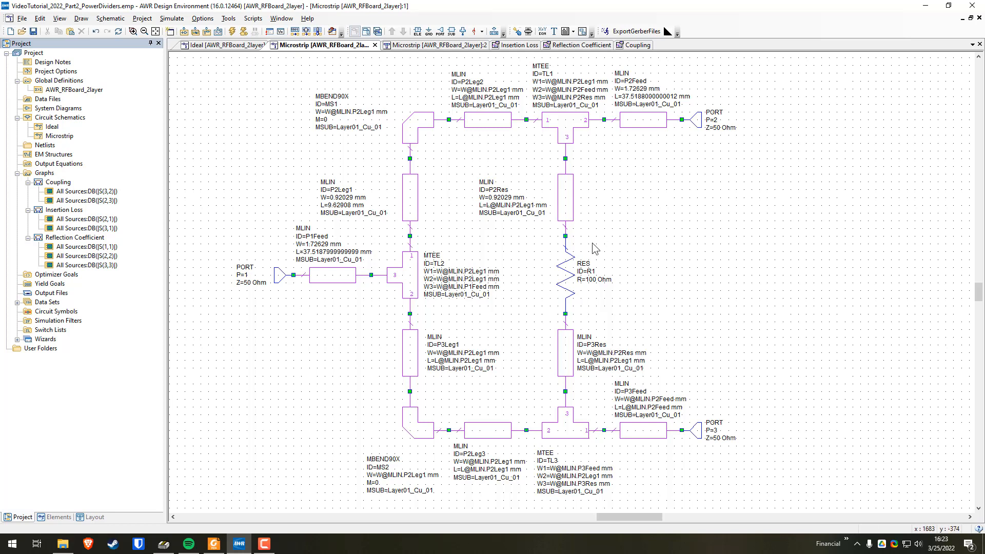
# Enable tuning for the conductor width W of line P2Res and return to the Coupling graph.
pyautogui.rightClick(565, 202)
pyautogui.click(585, 366)
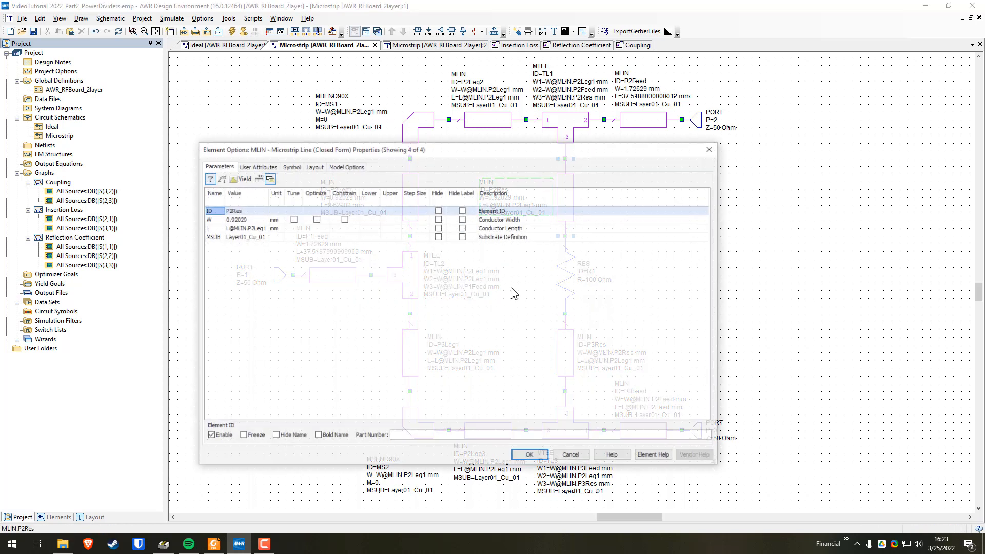
pyautogui.click(297, 220)
pyautogui.click(293, 219)
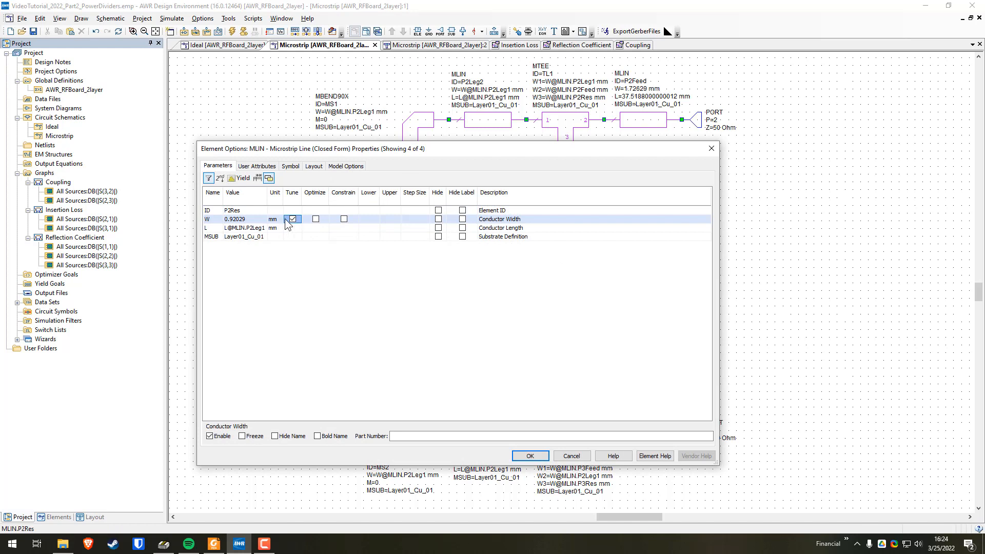
pyautogui.click(530, 457)
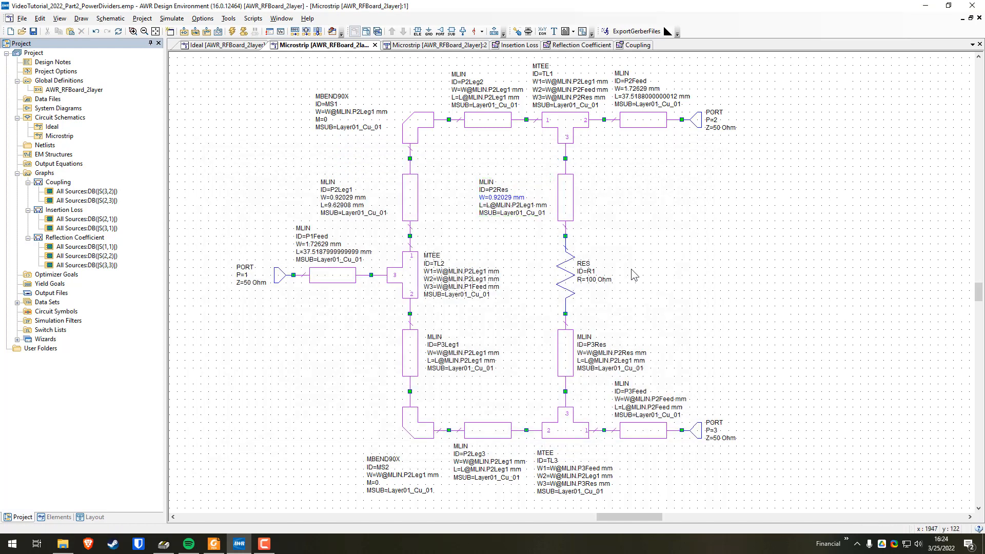
pyautogui.click(638, 45)
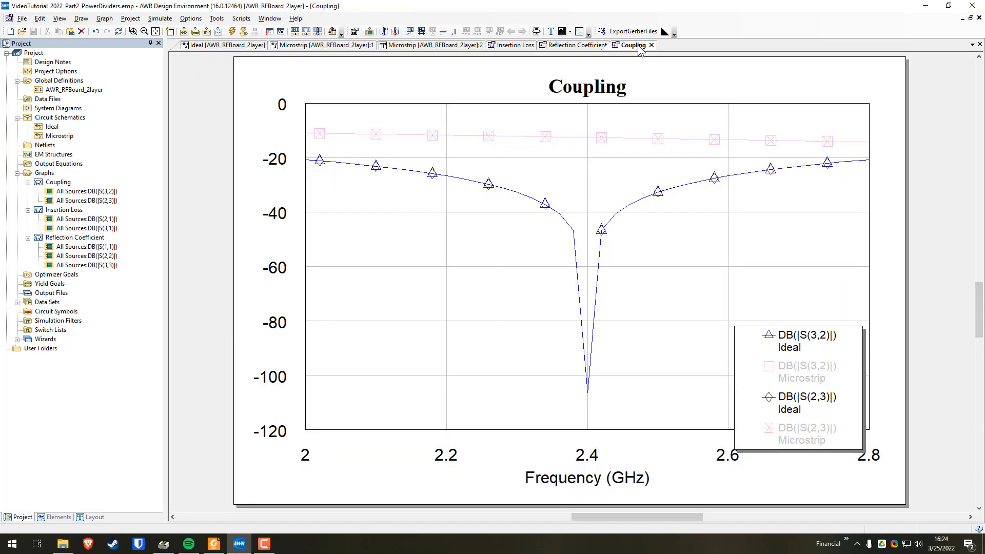
# Open the Tuner on the Coupling graph and raise the width W of line P2Res to 1.841 mm.
pyautogui.click(536, 32)
pyautogui.moveTo(553, 103); pyautogui.dragTo(467, 373)
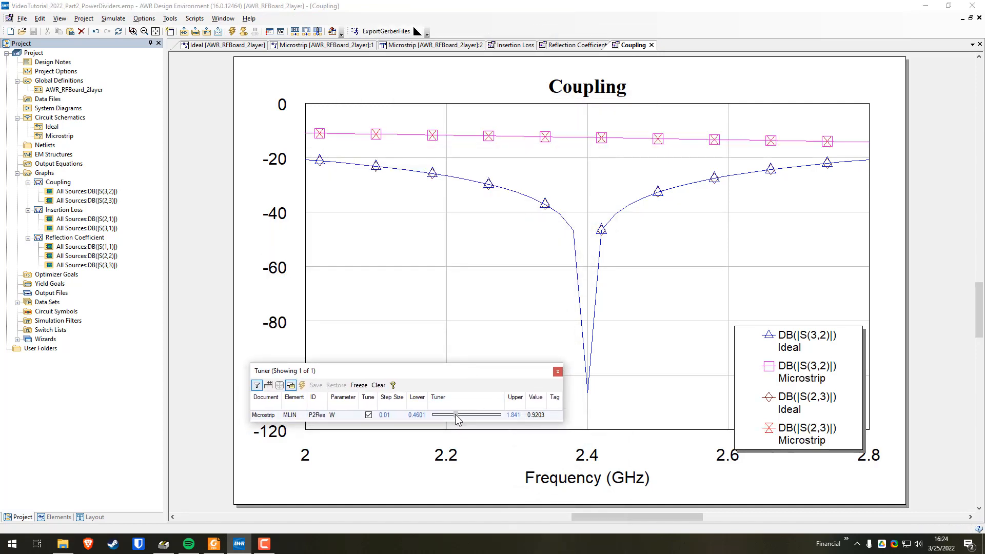
pyautogui.moveTo(455, 415)
pyautogui.mouseDown()
pyautogui.moveTo(511, 417)
pyautogui.moveTo(439, 424)
pyautogui.moveTo(487, 426)
pyautogui.mouseUp()
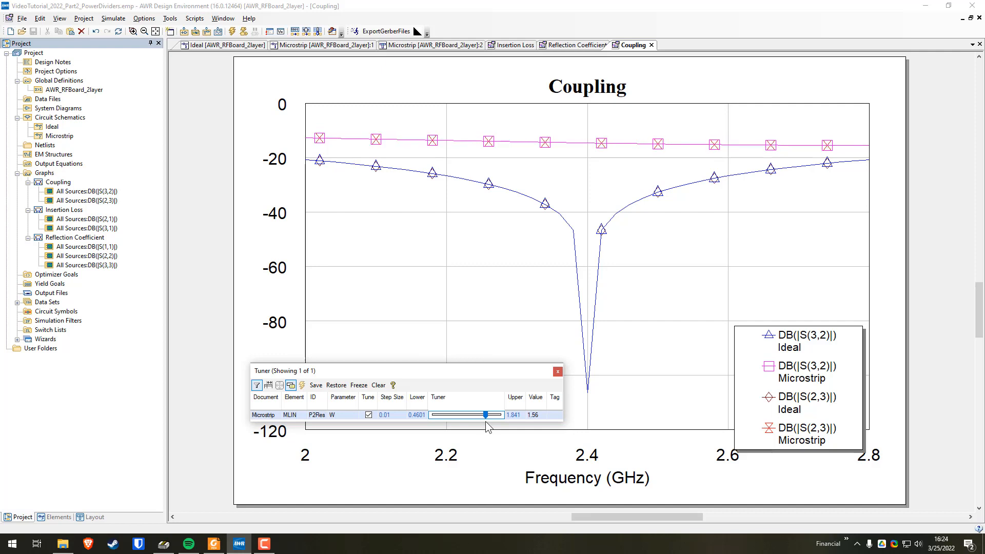
pyautogui.moveTo(488, 427); pyautogui.dragTo(489, 428)
pyautogui.moveTo(487, 424)
pyautogui.mouseDown()
pyautogui.moveTo(434, 430)
pyautogui.moveTo(502, 428)
pyautogui.mouseUp()
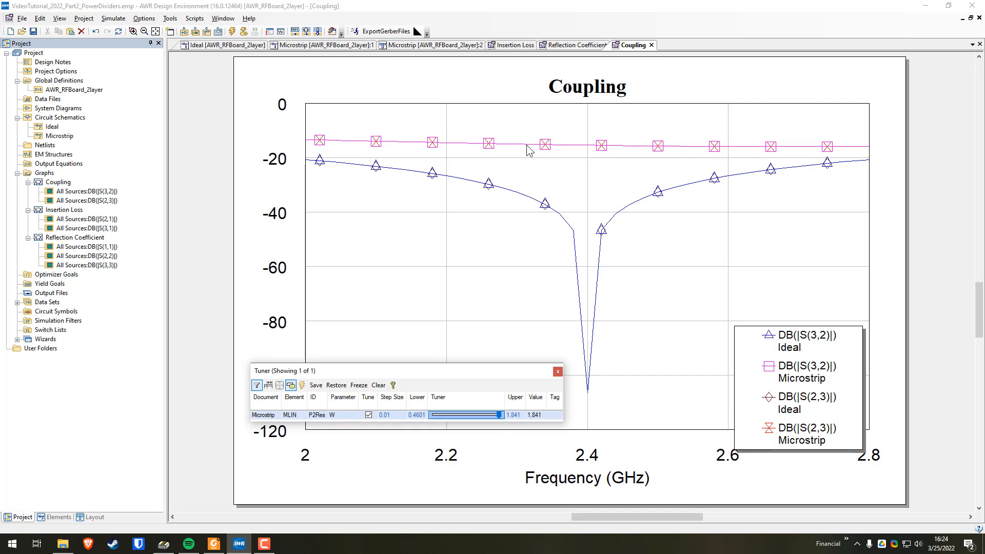
# Set the upper tuning limit of P2Res's width to 5 and try widths of 3 mm and 5 mm.
pyautogui.click(522, 416)
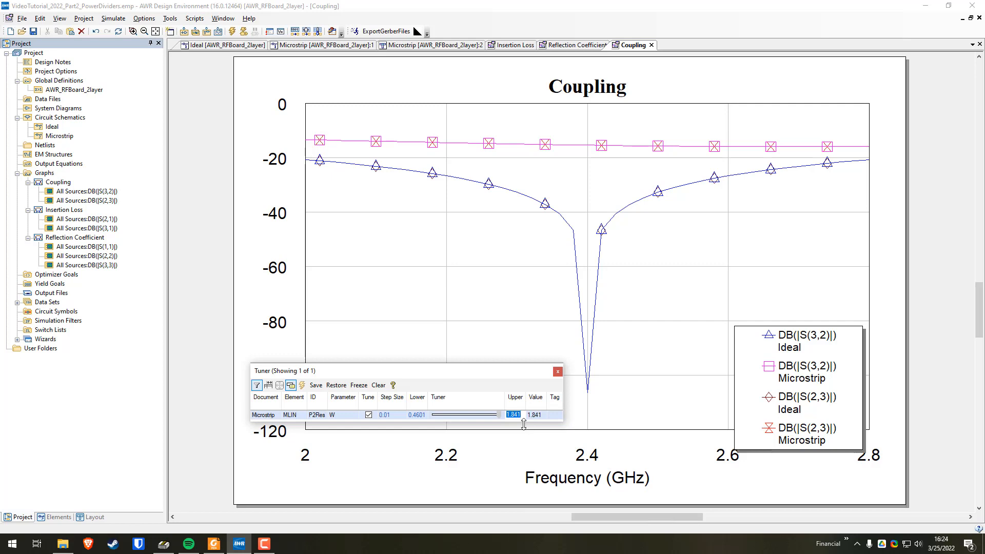
pyautogui.write('5')
pyautogui.write('3')
pyautogui.press('Return')
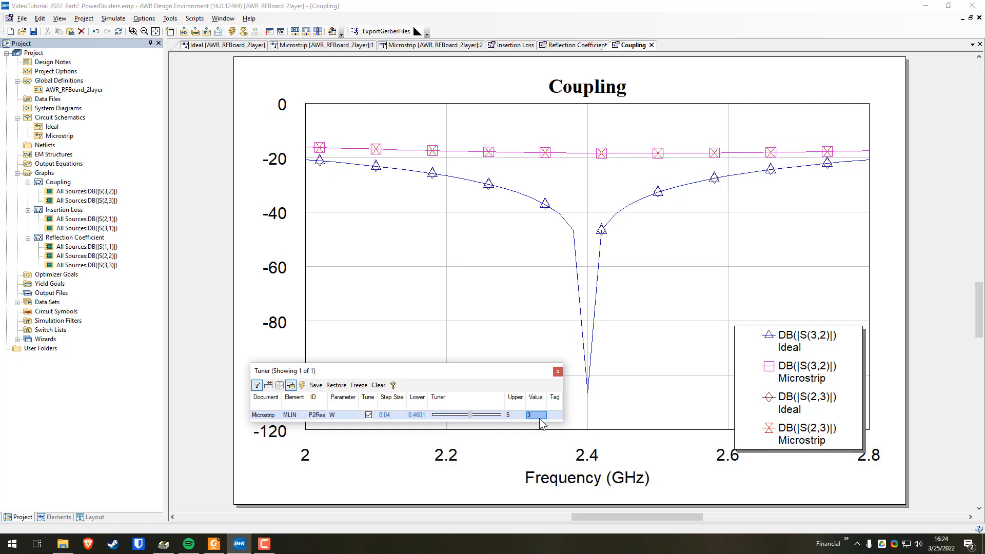
pyautogui.click(539, 415)
pyautogui.write('5')
pyautogui.press('Return')
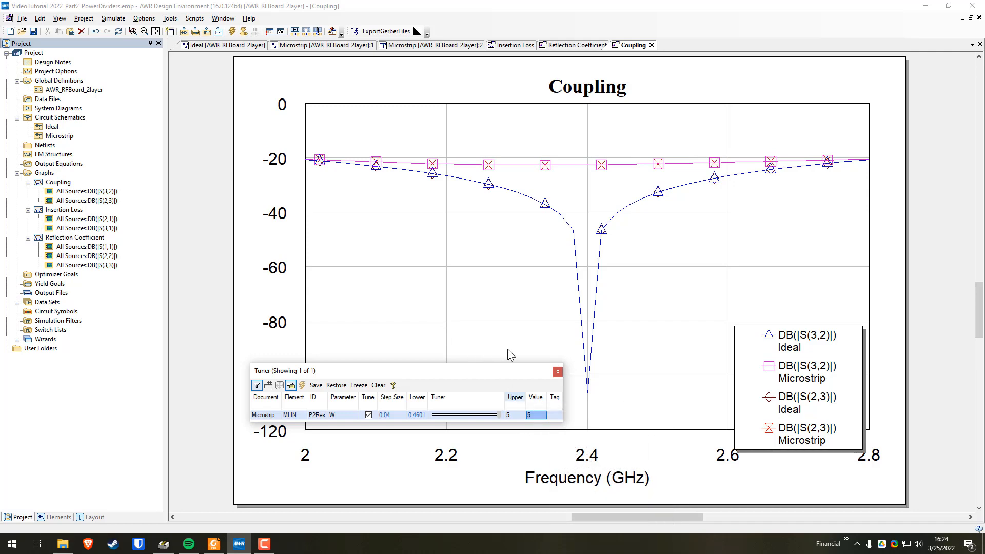
# Check the Reflection Coefficient graph, closing both it and the Insertion Loss graph.
pyautogui.click(526, 45)
pyautogui.click(542, 46)
pyautogui.click(551, 46)
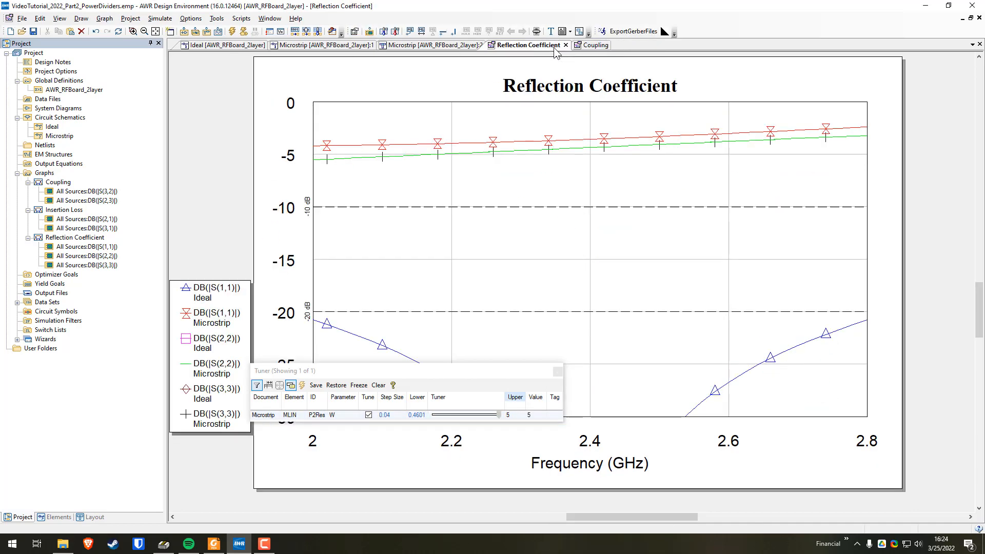
pyautogui.click(566, 45)
# Snap all elements of the Microstrip layout together with the widened resistor lines.
pyautogui.click(411, 45)
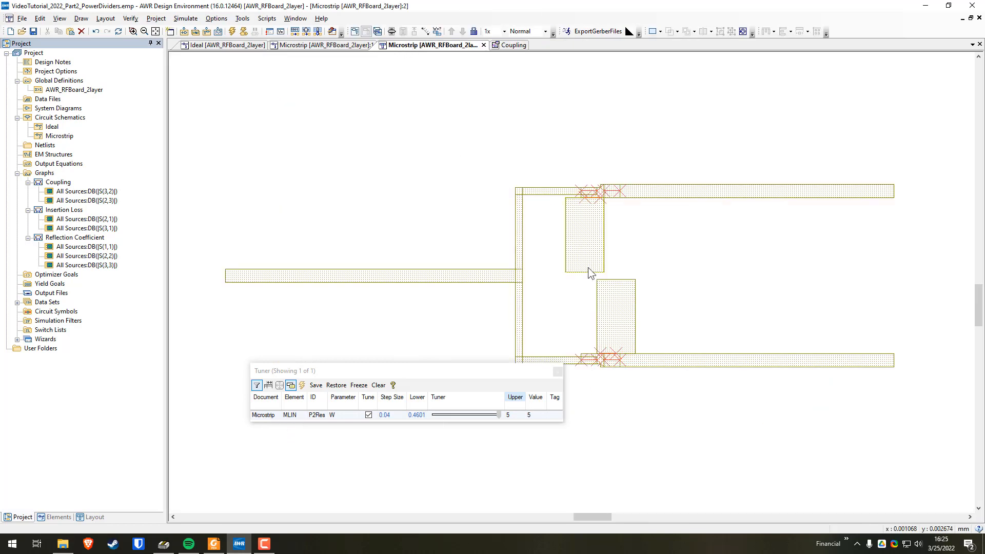
pyautogui.hotkey('ctrl', 'a')
pyautogui.click(405, 36)
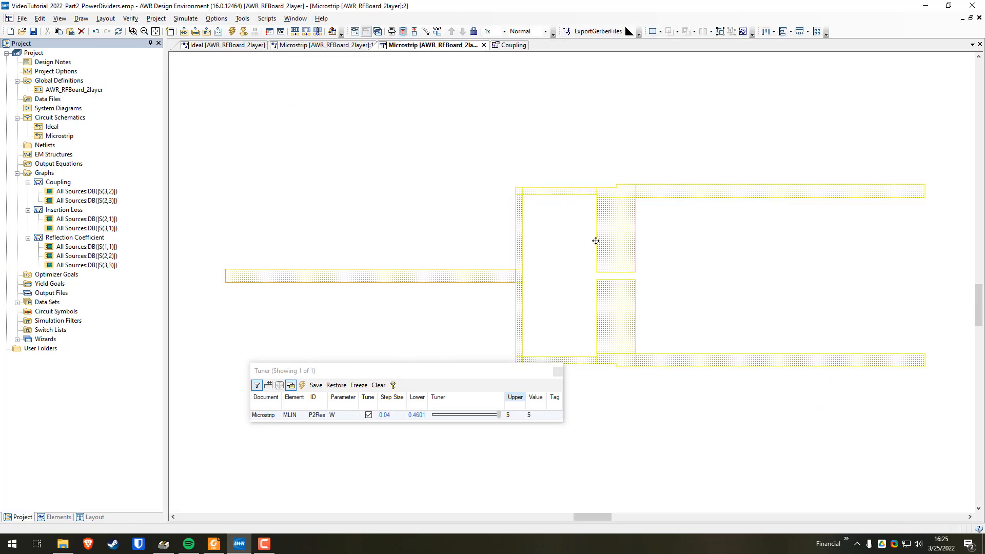
# Examine the widened resistor lines and the gap between them in the Microstrip layout, comparing them with the schematic.
pyautogui.click(669, 224)
pyautogui.moveTo(559, 235); pyautogui.dragTo(662, 300)
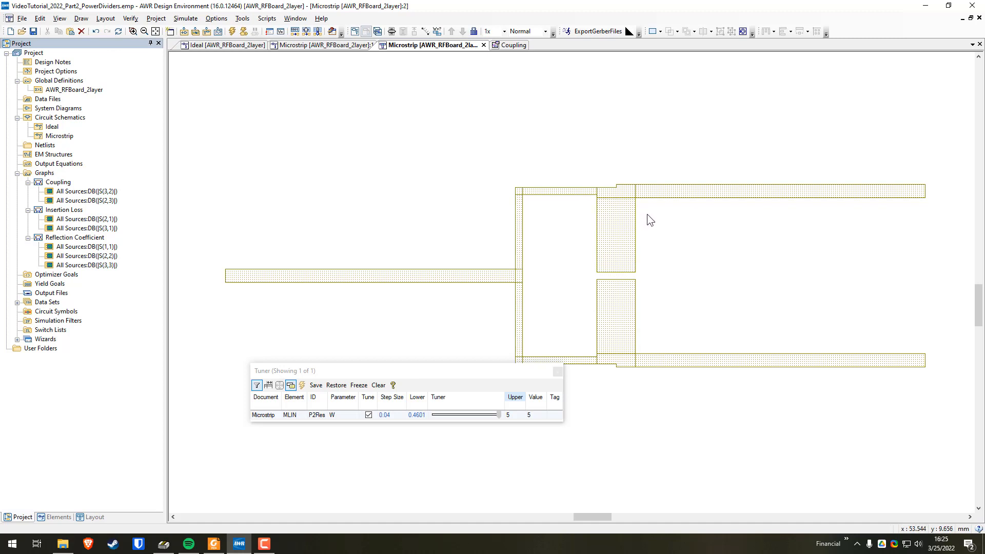
pyautogui.moveTo(647, 214); pyautogui.dragTo(646, 242)
pyautogui.moveTo(577, 262); pyautogui.dragTo(658, 291)
pyautogui.moveTo(576, 213); pyautogui.dragTo(672, 241)
pyautogui.moveTo(671, 320); pyautogui.dragTo(557, 298)
pyautogui.click(510, 45)
pyautogui.click(350, 45)
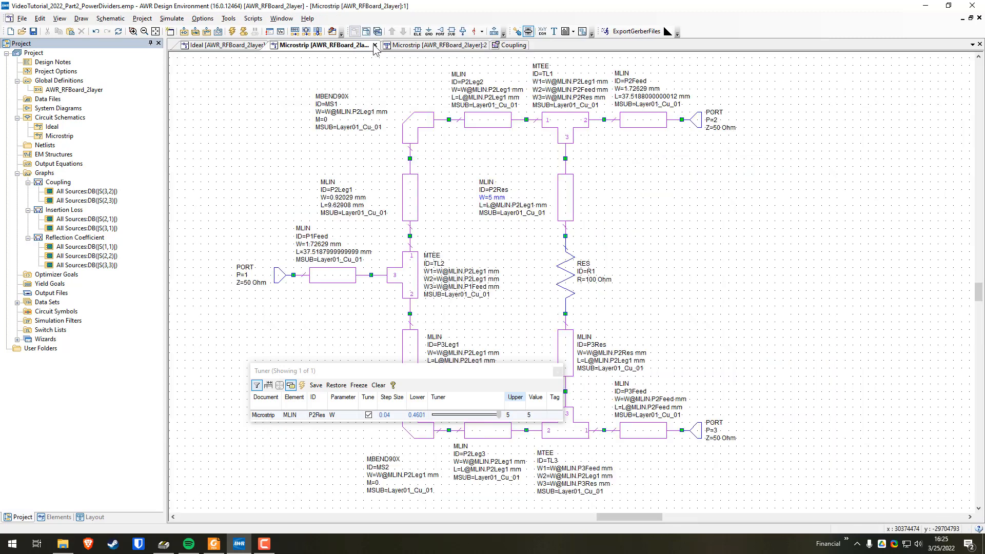
pyautogui.click(427, 45)
pyautogui.moveTo(452, 369); pyautogui.dragTo(461, 342)
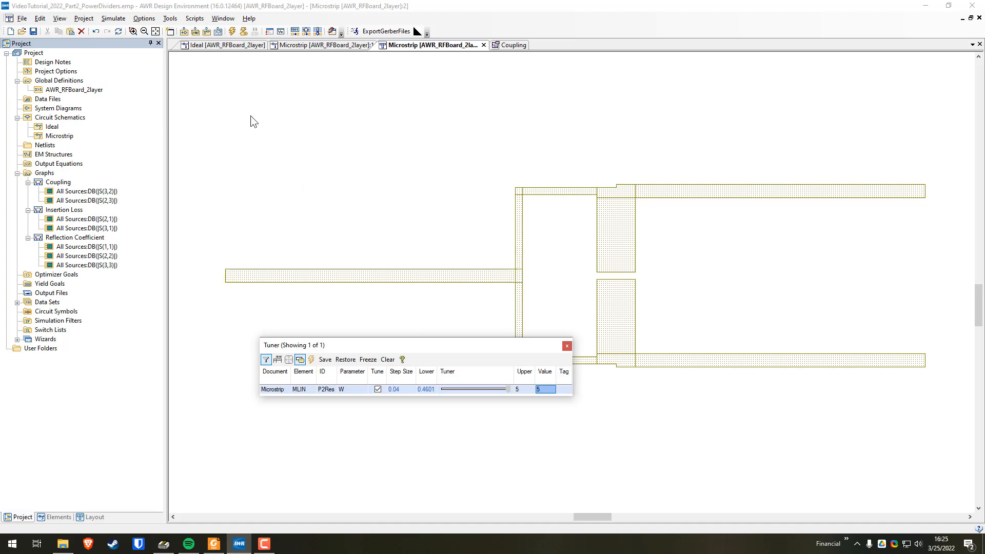
# Return to the Microstrip schematic and set the width of line P2Res to 0.92 mm.
pyautogui.click(233, 46)
pyautogui.click(323, 45)
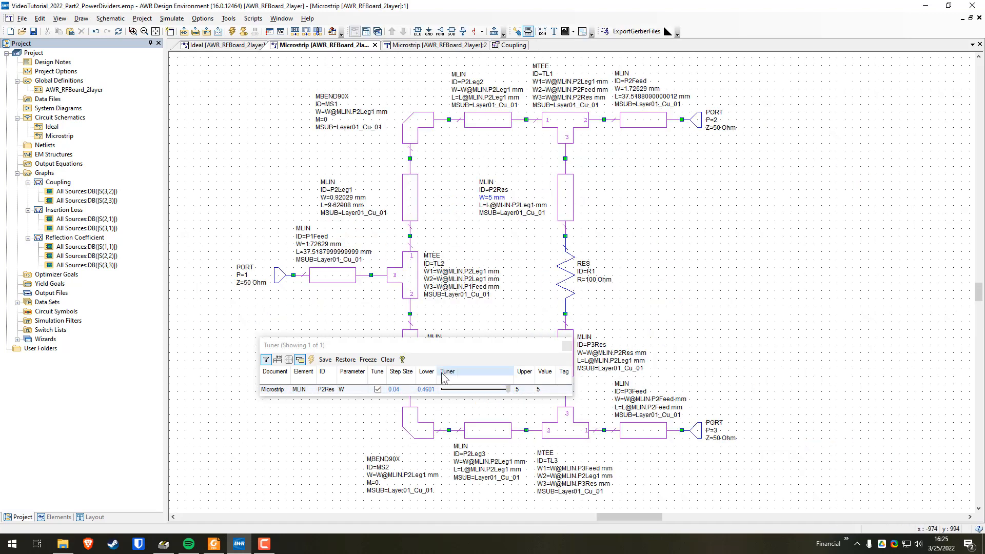
pyautogui.doubleClick(545, 389)
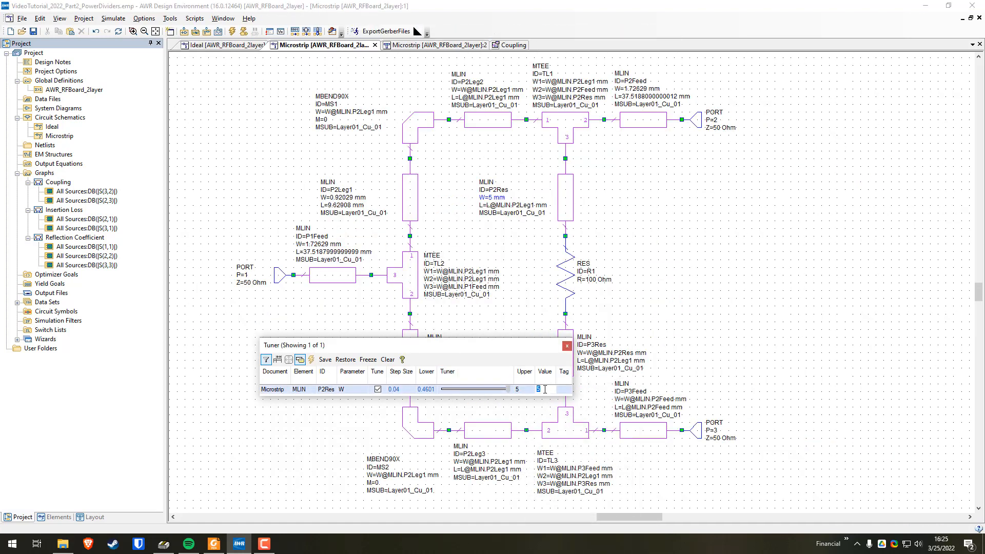
pyautogui.write('0.92')
pyautogui.press('Return')
# Enable tuning for the resistance R of resistor R1 in the Microstrip schematic.
pyautogui.rightClick(566, 285)
pyautogui.click(612, 396)
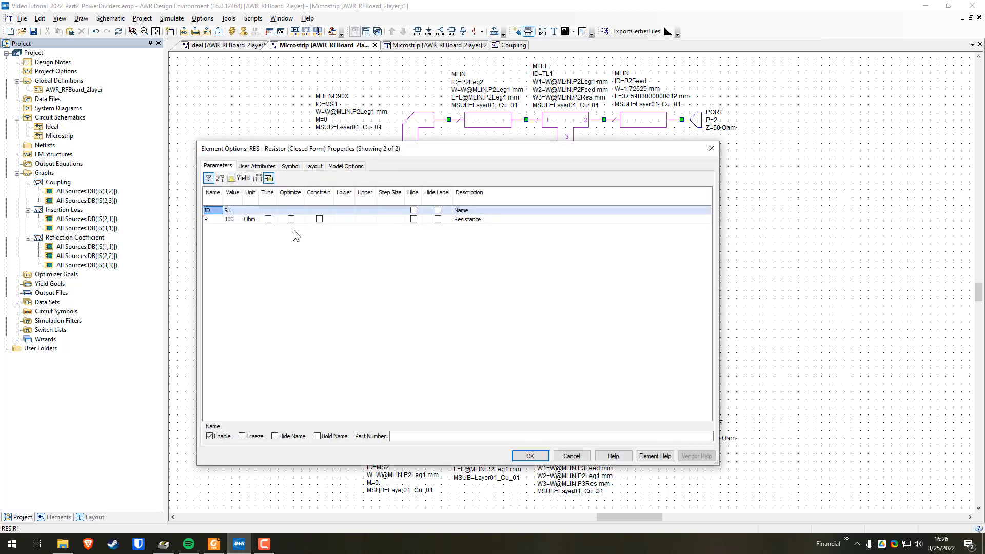
pyautogui.click(268, 219)
pyautogui.click(530, 456)
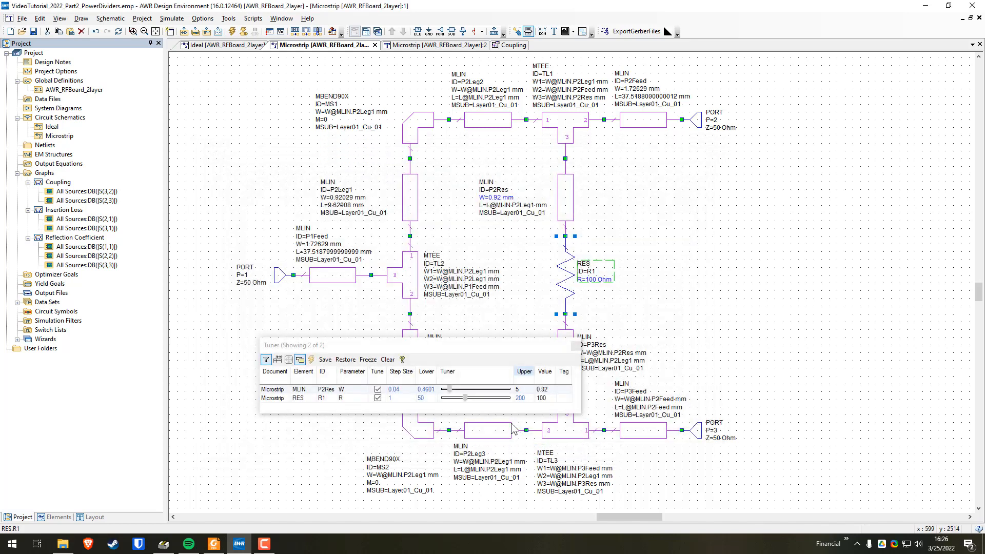
# Resimulate the Coupling graph and raise the resistance of R1 to 200 Ohm with the Tuner.
pyautogui.click(509, 45)
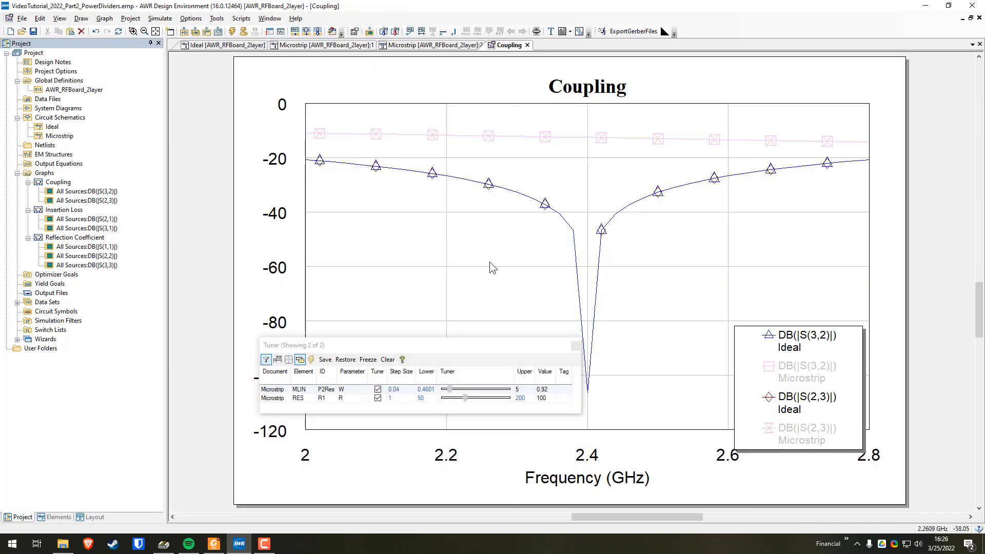
pyautogui.click(232, 31)
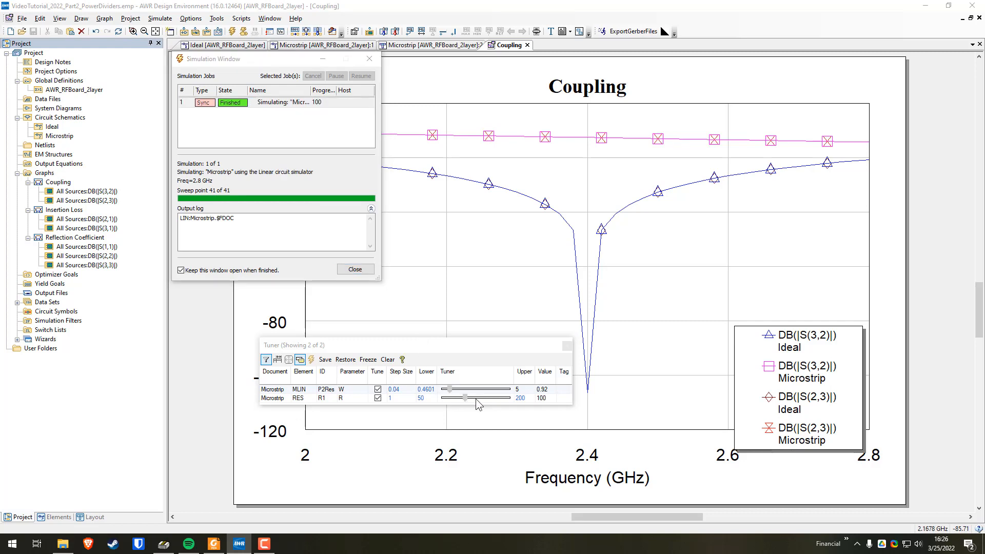
pyautogui.click(355, 269)
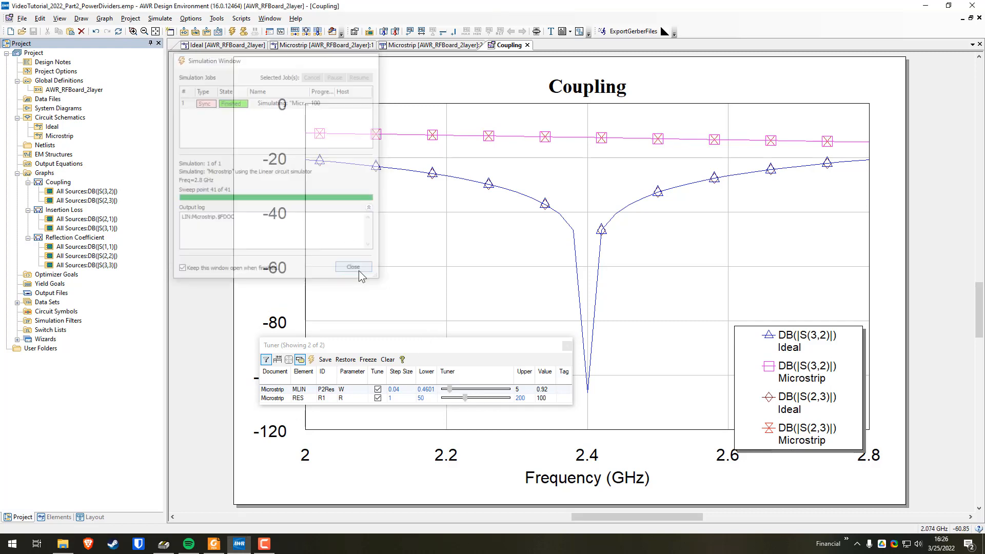
pyautogui.moveTo(465, 398)
pyautogui.mouseDown()
pyautogui.moveTo(502, 399)
pyautogui.moveTo(445, 399)
pyautogui.moveTo(487, 399)
pyautogui.mouseUp()
pyautogui.moveTo(509, 399)
pyautogui.mouseDown()
pyautogui.moveTo(462, 402)
pyautogui.moveTo(512, 404)
pyautogui.mouseUp()
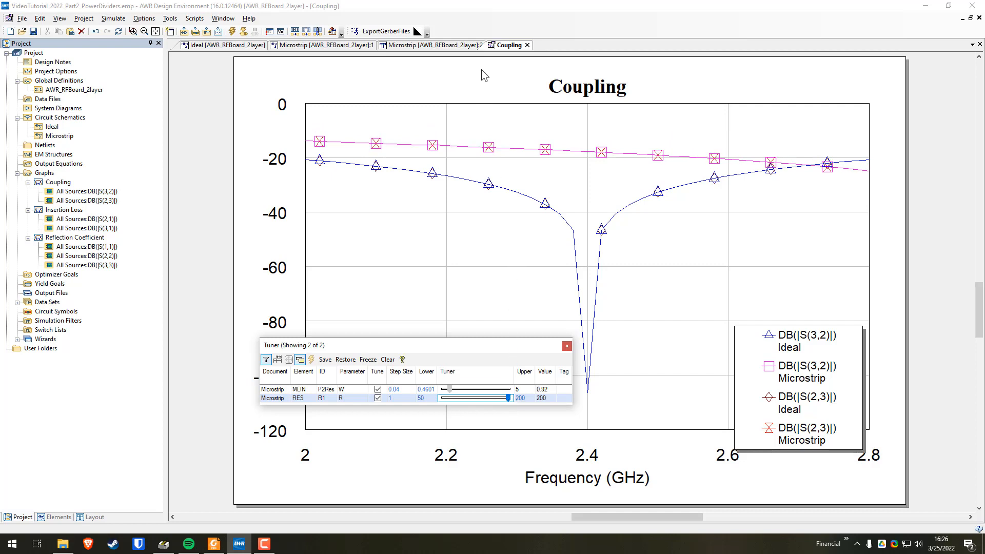
# Look over the Microstrip layout and schematic, and reopen the Insertion Loss and Reflection Coefficient graphs.
pyautogui.click(445, 47)
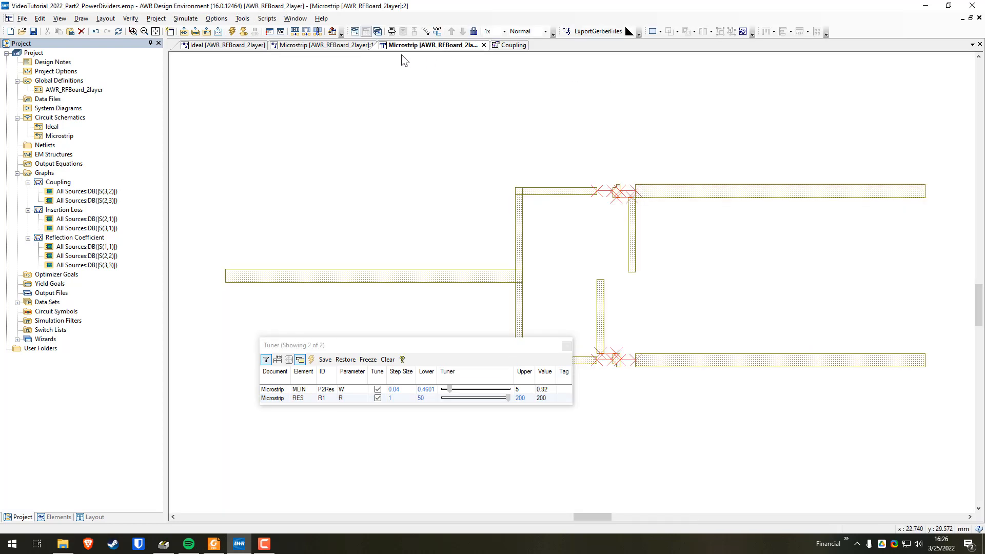
pyautogui.click(340, 48)
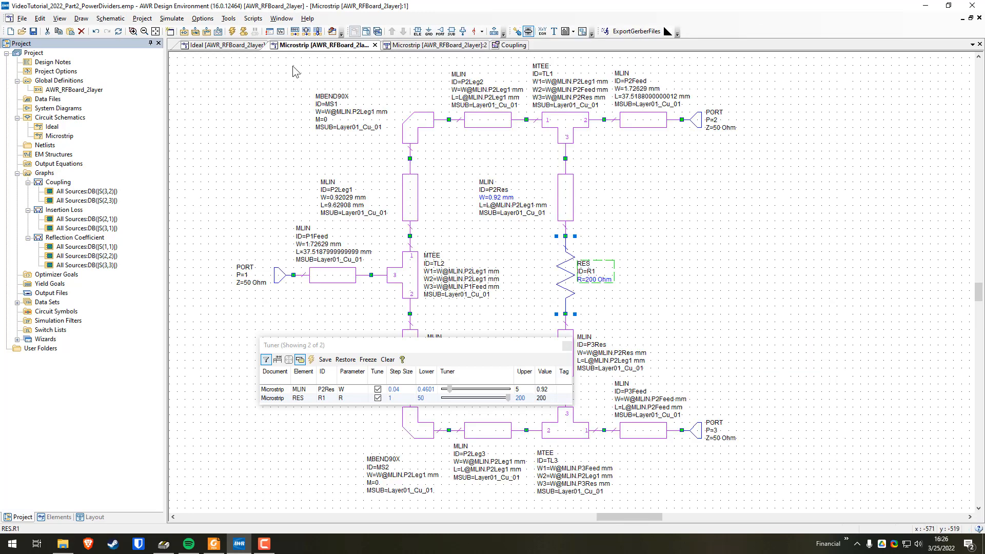
pyautogui.click(245, 48)
pyautogui.click(340, 47)
pyautogui.click(57, 183)
pyautogui.doubleClick(61, 210)
pyautogui.doubleClick(69, 237)
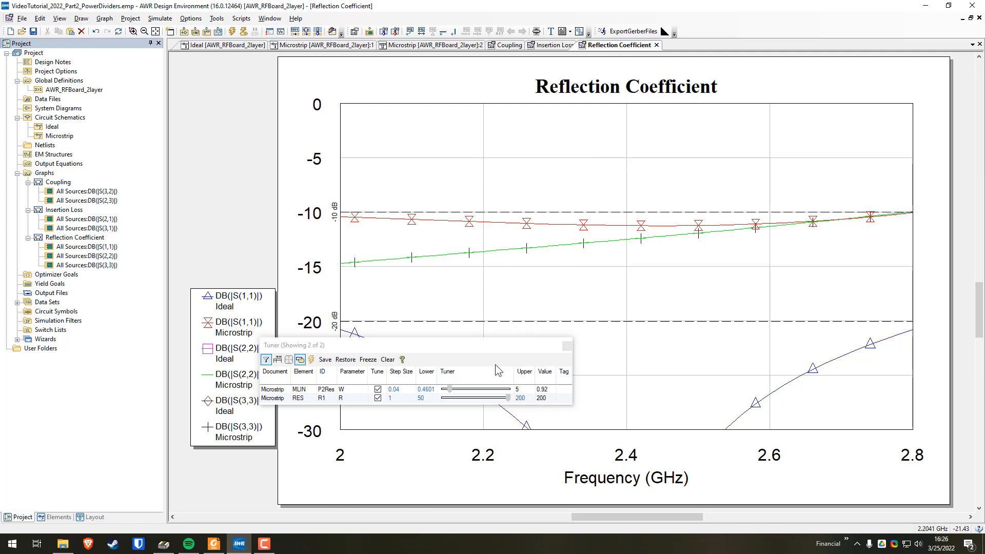
# Sweep the resistance of R1 down to 101 Ohm and back to 200 Ohm while observing the Reflection Coefficient graph.
pyautogui.moveTo(509, 398); pyautogui.dragTo(466, 405)
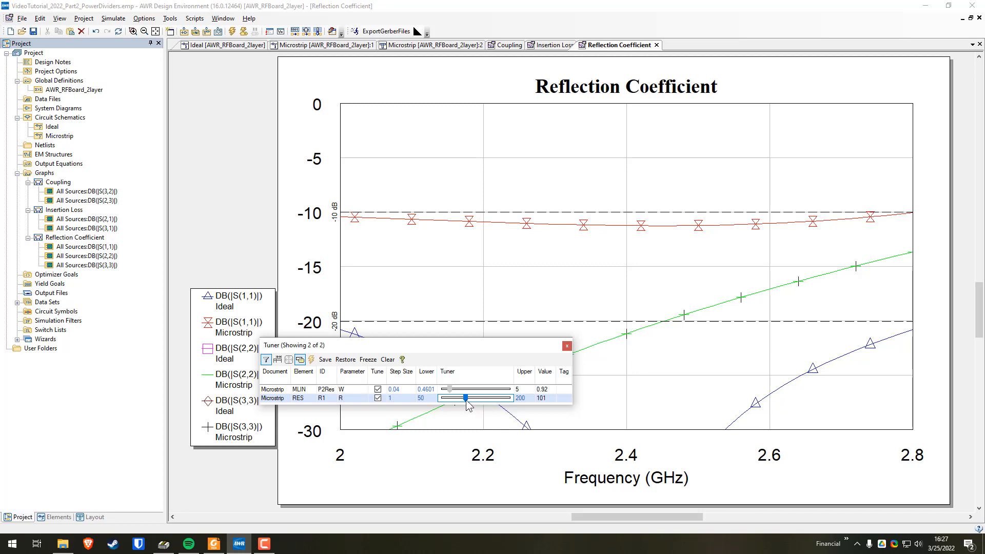
pyautogui.moveTo(467, 405); pyautogui.dragTo(512, 405)
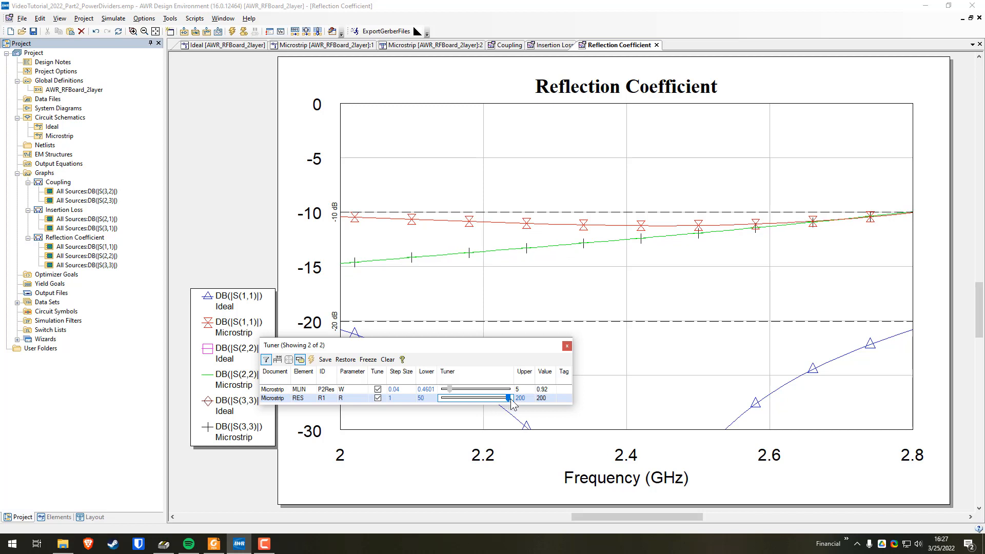
pyautogui.moveTo(512, 405)
pyautogui.mouseDown()
pyautogui.moveTo(471, 408)
pyautogui.moveTo(513, 400)
pyautogui.mouseUp()
# Examine how the Insertion Loss graph responds to lowering R1's resistance, restore it to 200 Ohm, and move the Tuner aside.
pyautogui.click(548, 46)
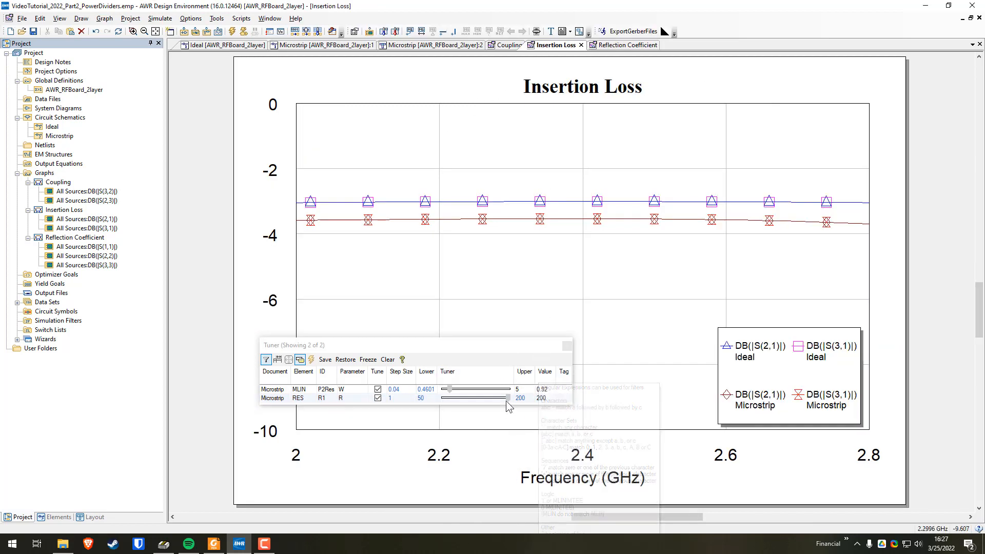
pyautogui.moveTo(507, 398); pyautogui.dragTo(461, 397)
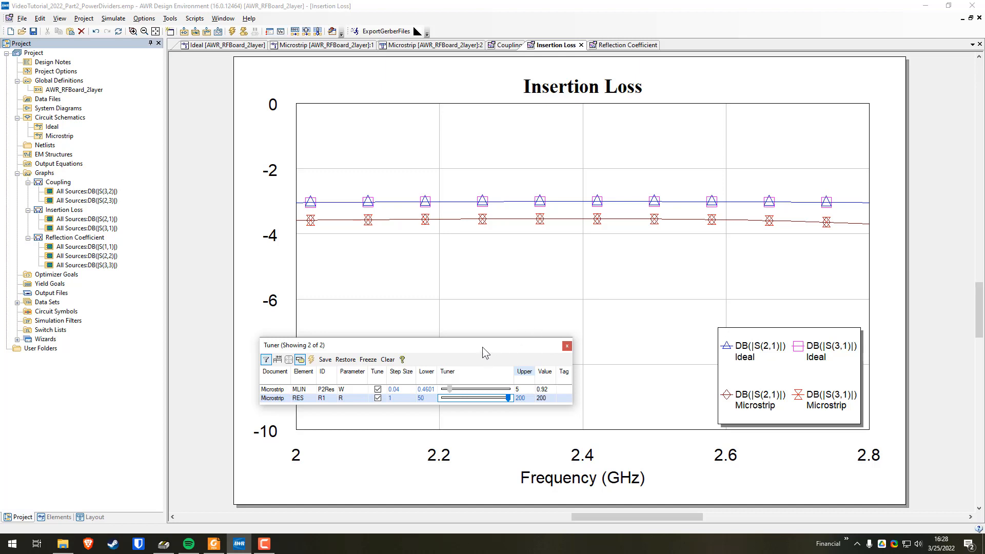
pyautogui.moveTo(483, 348); pyautogui.dragTo(523, 367)
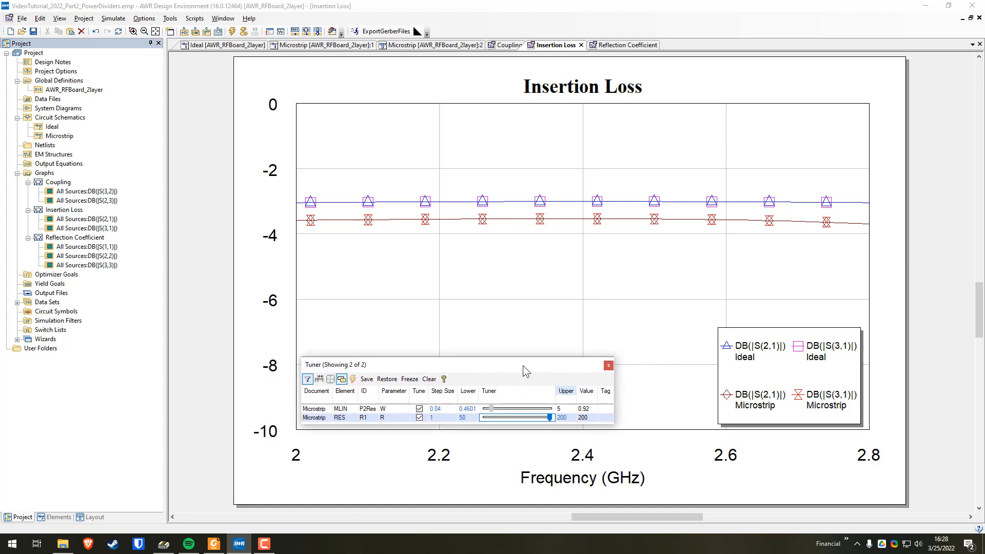